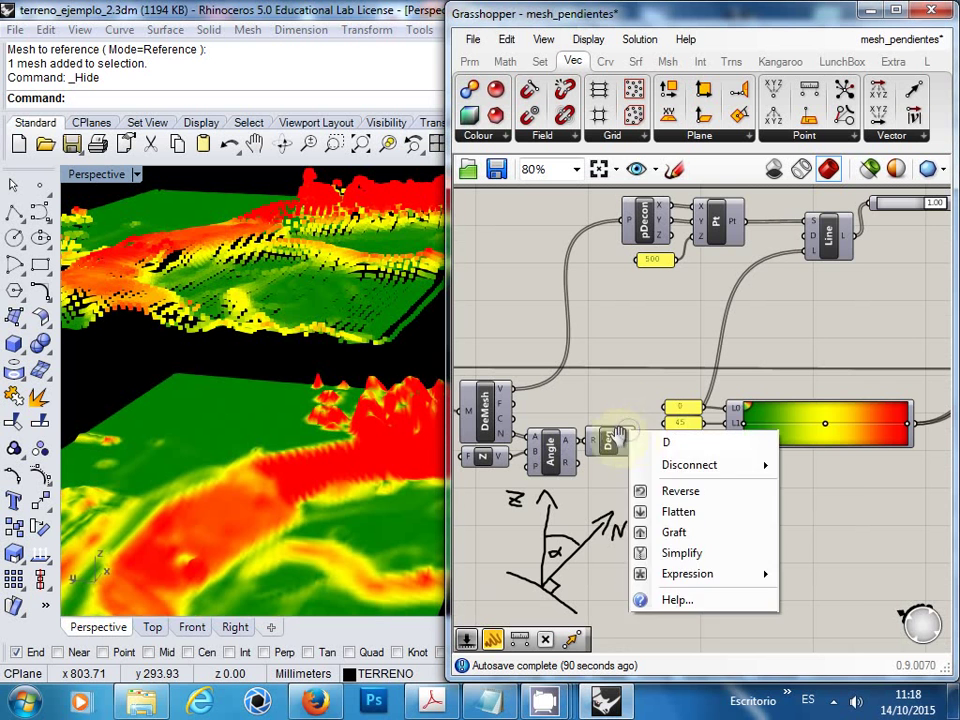
Step: Inspect the angle values output by the Degrees component
left_click(617, 400)
mouse_move(628, 448)
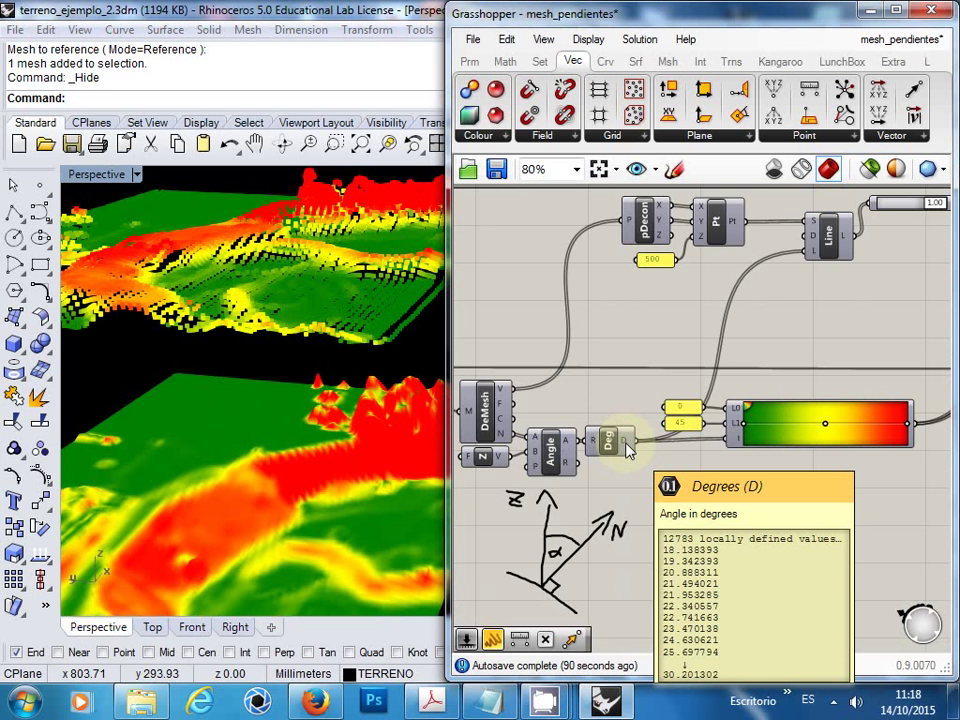
right_click_drag(750, 306, 688, 360)
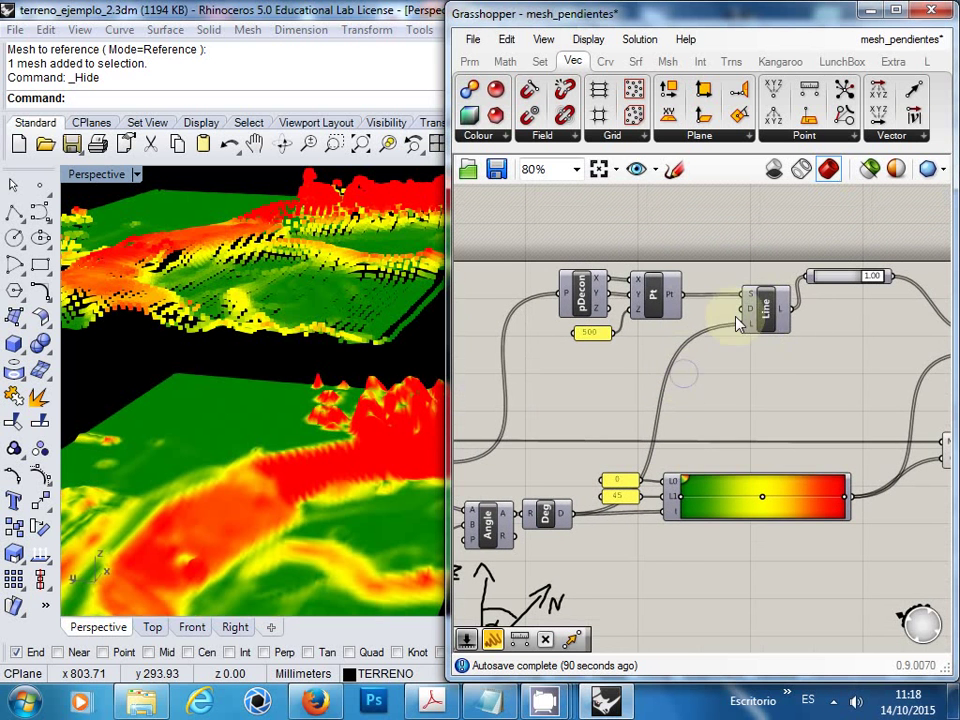
Step: Line up the 1.00 slider component with the Line component and place both closer to the Pt component
right_click_drag(737, 322, 643, 332)
right_click(655, 336)
right_click_drag(714, 321, 750, 332)
mouse_move(311, 294)
right_mouse_down()
mouse_move(289, 283)
mouse_move(306, 279)
mouse_move(306, 294)
right_mouse_up()
right_click_drag(759, 352, 737, 307)
scroll(737, 309, "down", 1)
left_click_drag(754, 283, 674, 310)
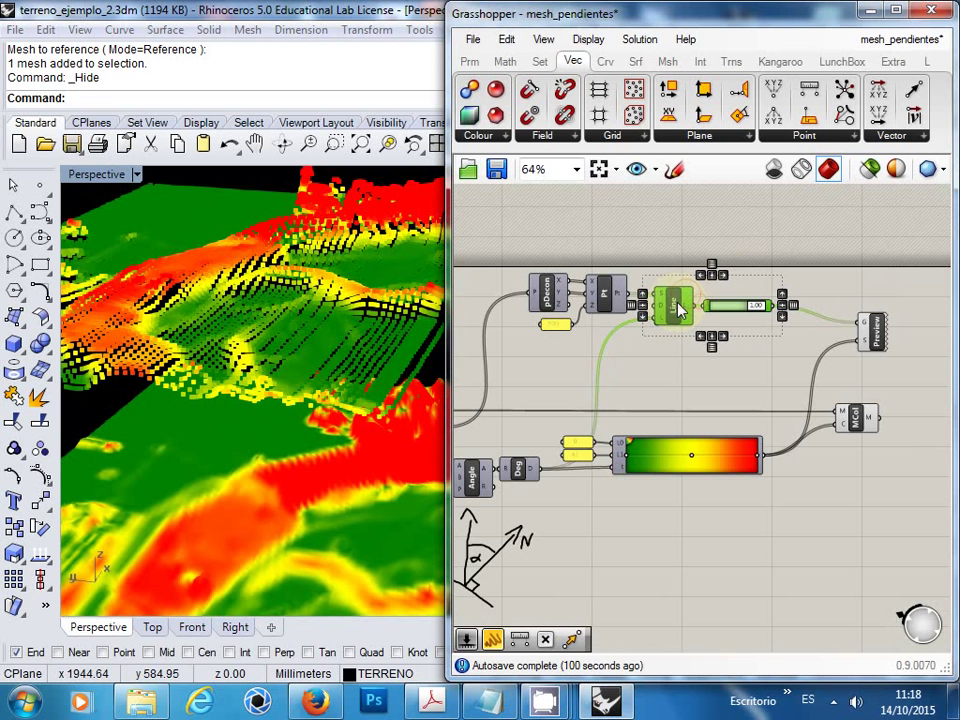
left_click(693, 358)
Step: Highlight the Preview component's geometry in the model and examine the coloured points above the terrain
right_click_drag(835, 328, 799, 315)
right_click(799, 315)
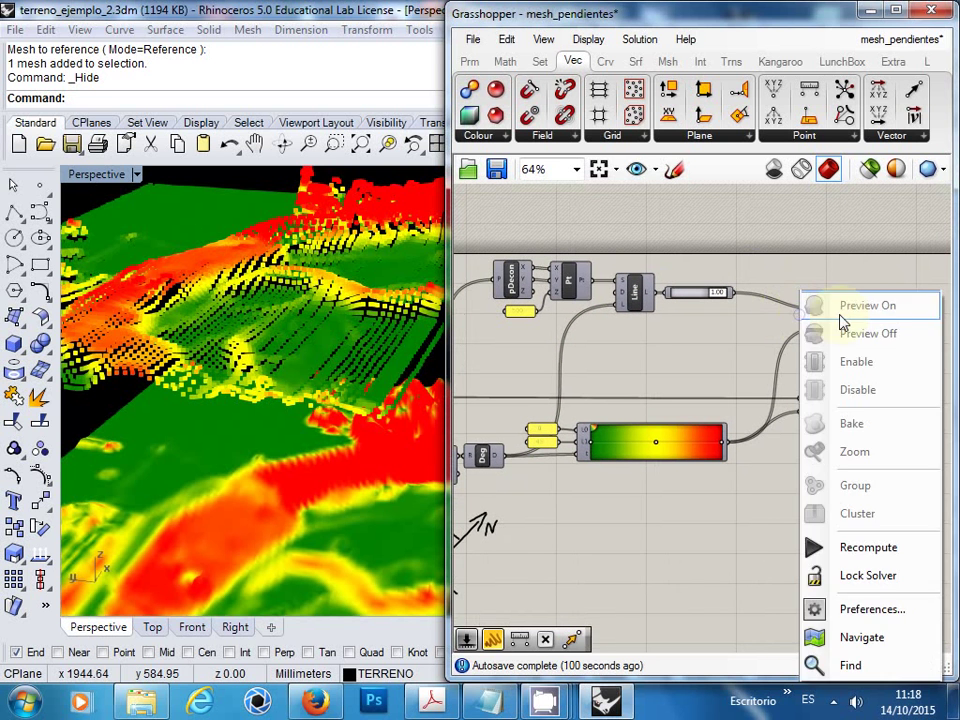
left_click(718, 352)
left_click(840, 320)
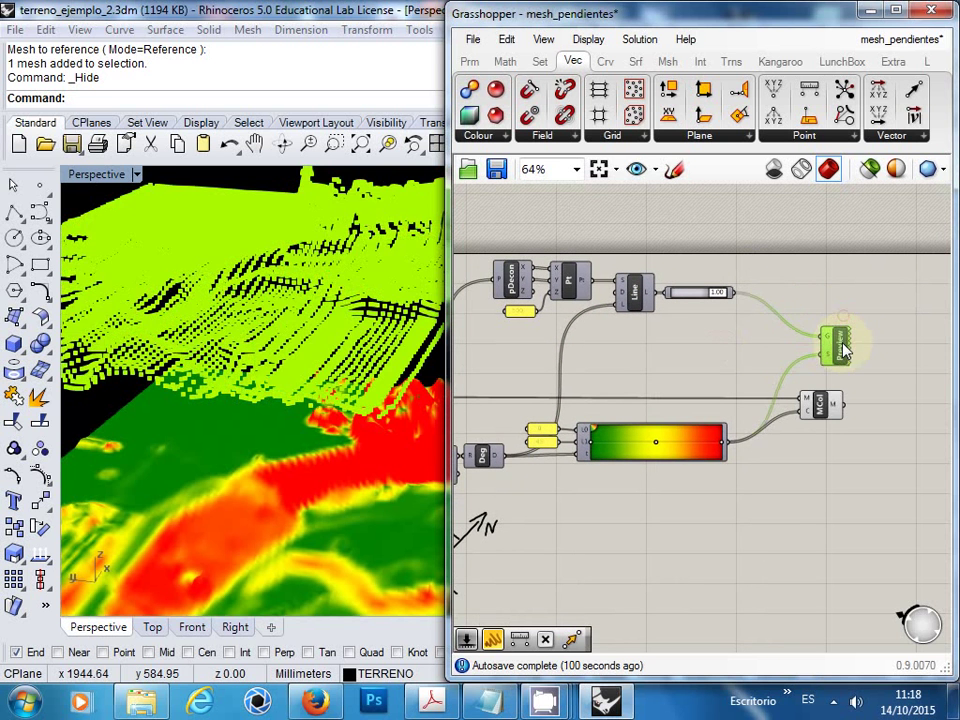
left_click(823, 279)
right_click_drag(332, 321, 211, 277)
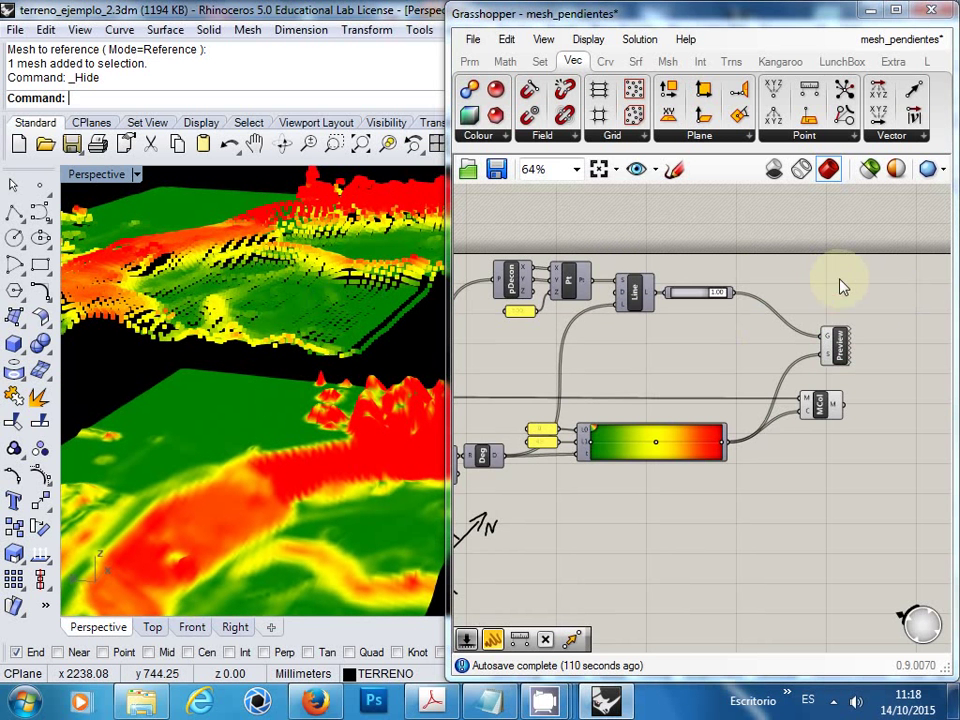
Step: Widen the Grasshopper window to make room for the whole slope definition
scroll(846, 300, "down", 2)
right_click(796, 312)
left_click(585, 345)
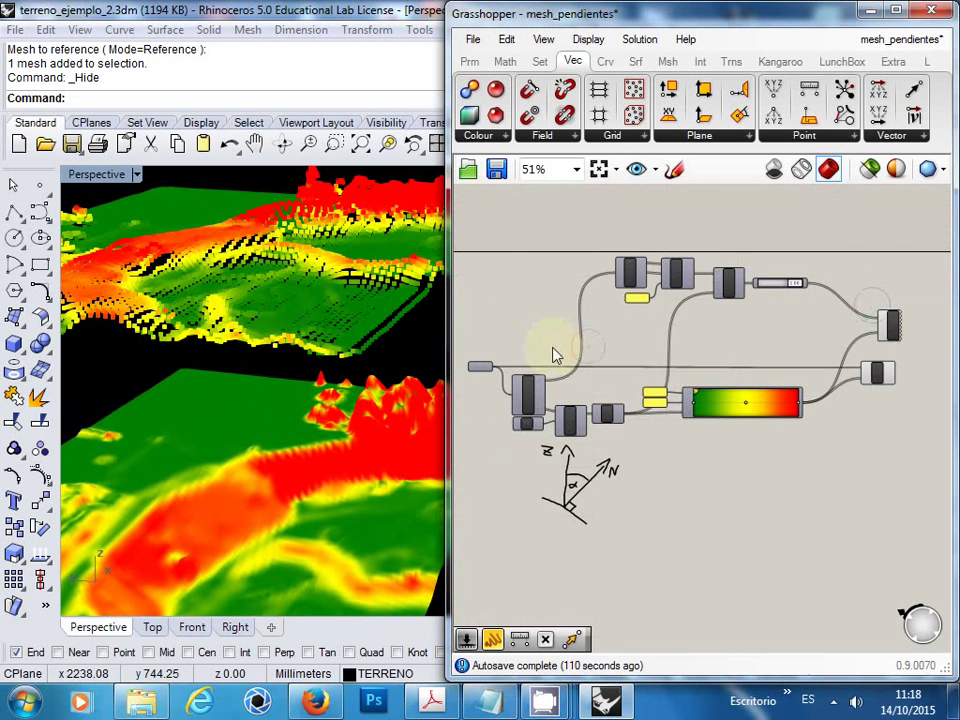
left_click_drag(452, 349, 193, 342)
scroll(645, 333, "up", 2)
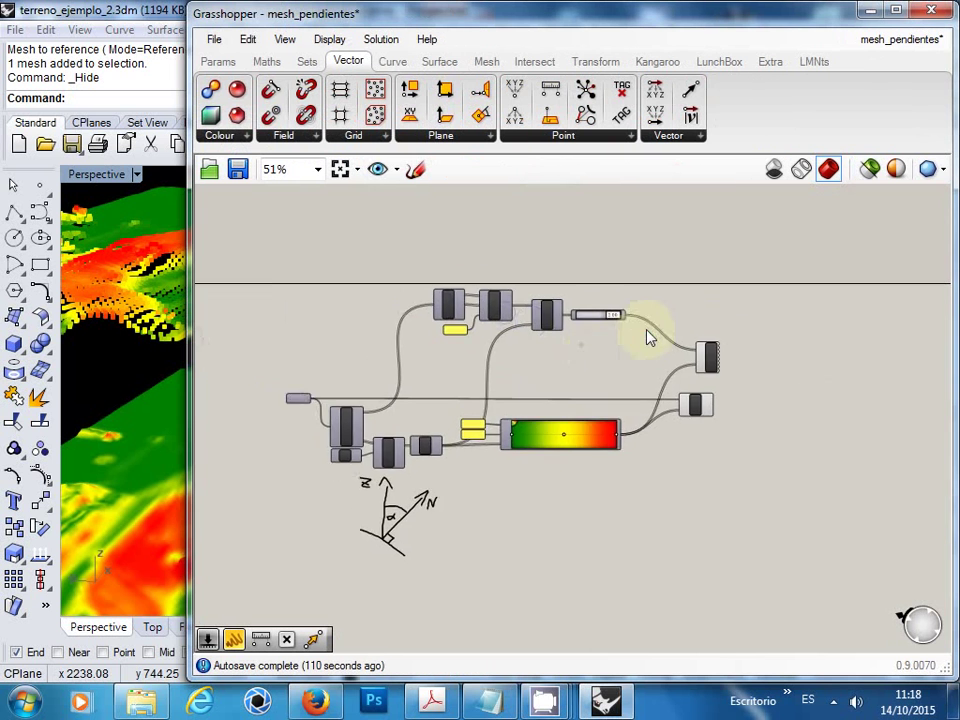
right_click_drag(645, 333, 733, 272)
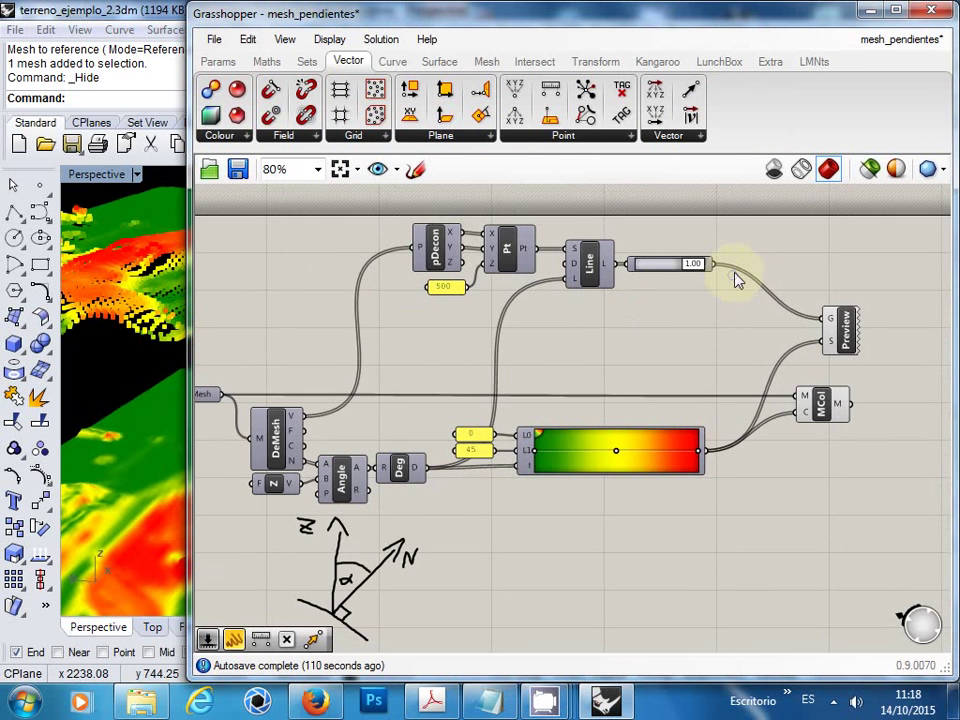
Step: Add a Construct Mesh component to the canvas and position it above the Preview component
left_click(489, 64)
left_click(357, 138)
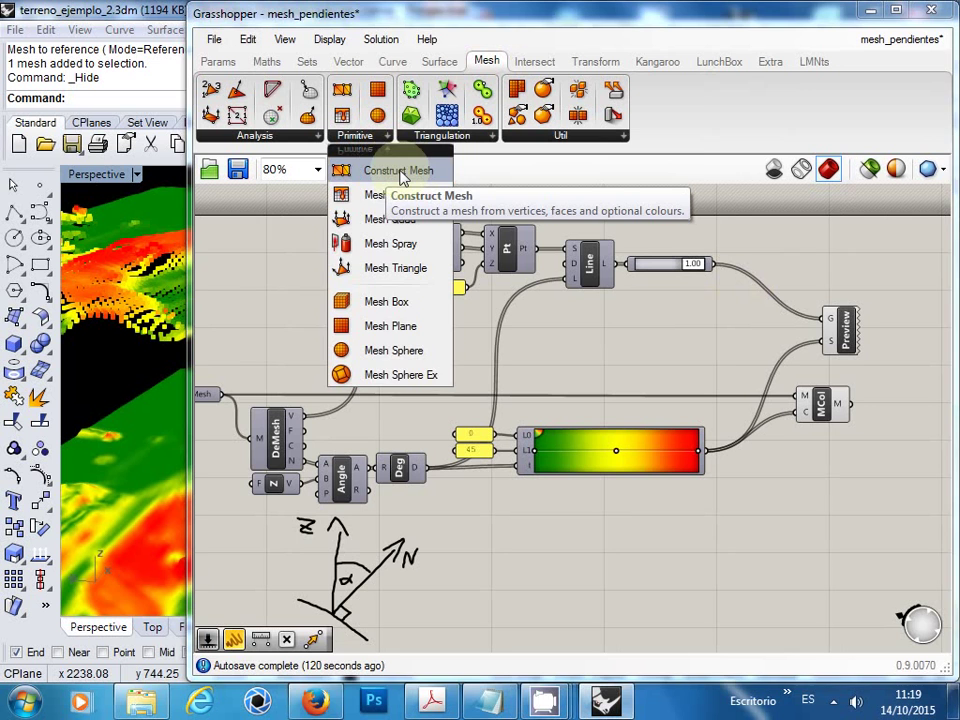
left_click_drag(403, 176, 830, 225)
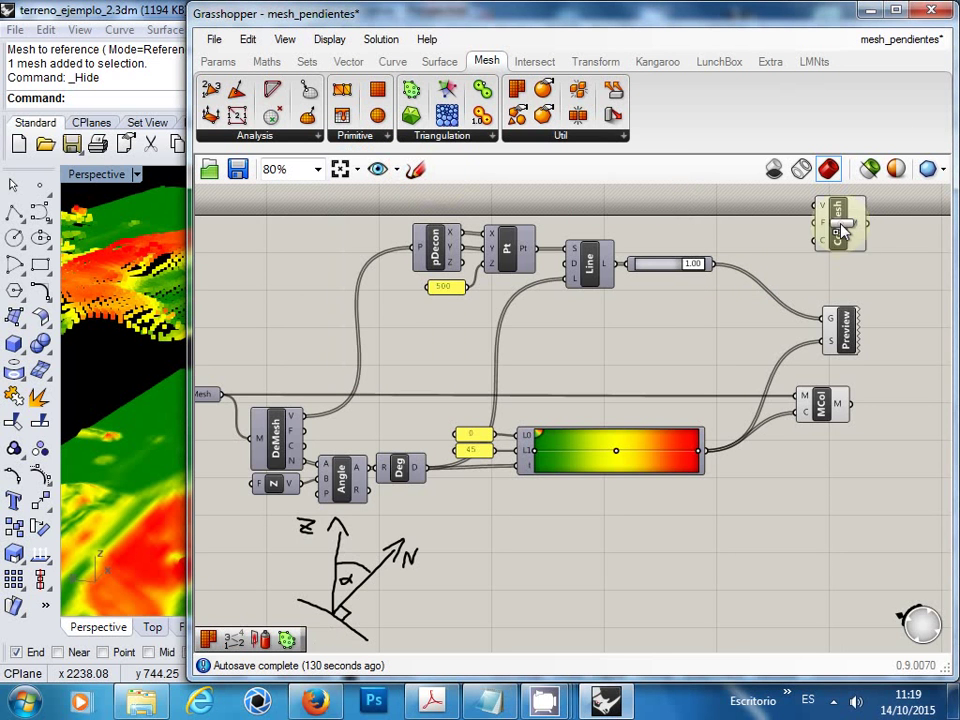
right_click_drag(868, 280, 805, 290)
left_click(785, 232)
left_click_drag(785, 232, 793, 254)
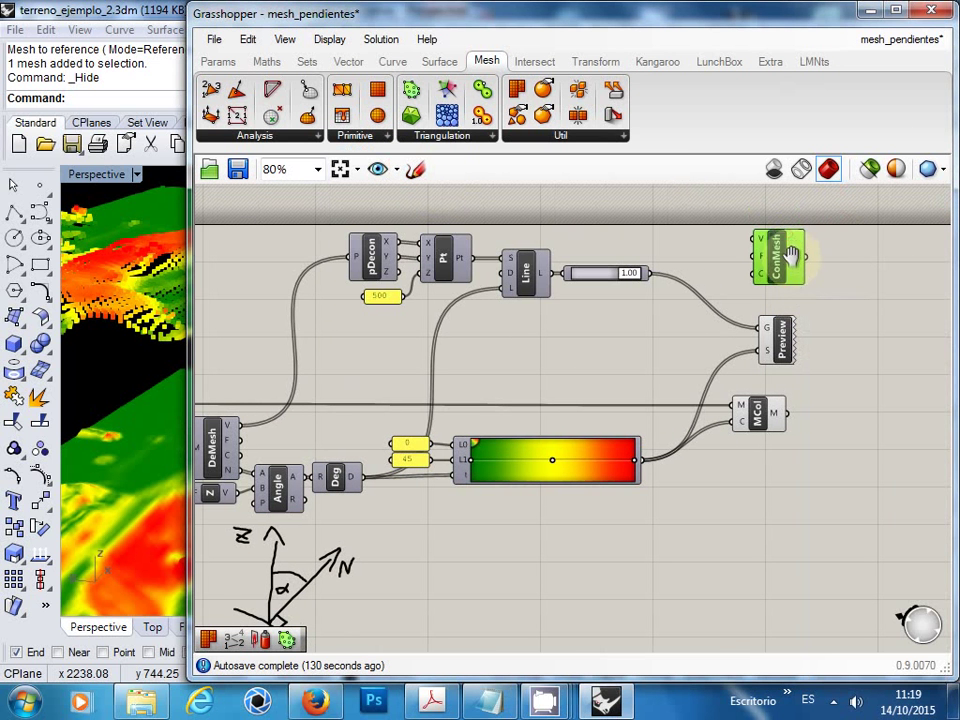
left_click(813, 278)
Step: Read the descriptions of the Construct Mesh component's vertices, faces and colours inputs
scroll(830, 255, "up", 5)
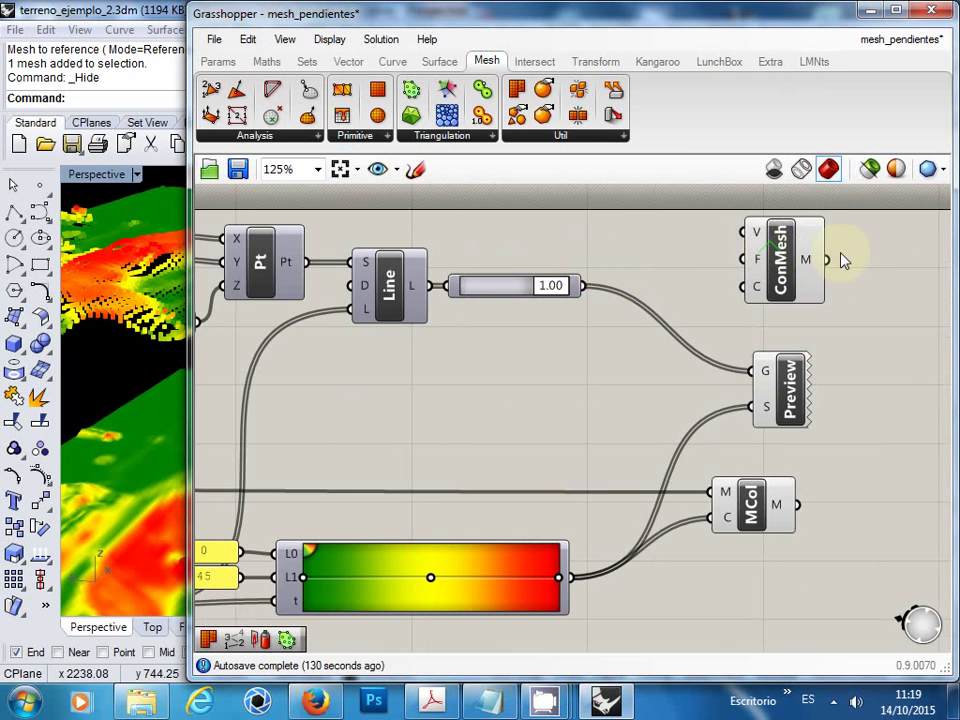
right_click_drag(843, 284, 835, 296)
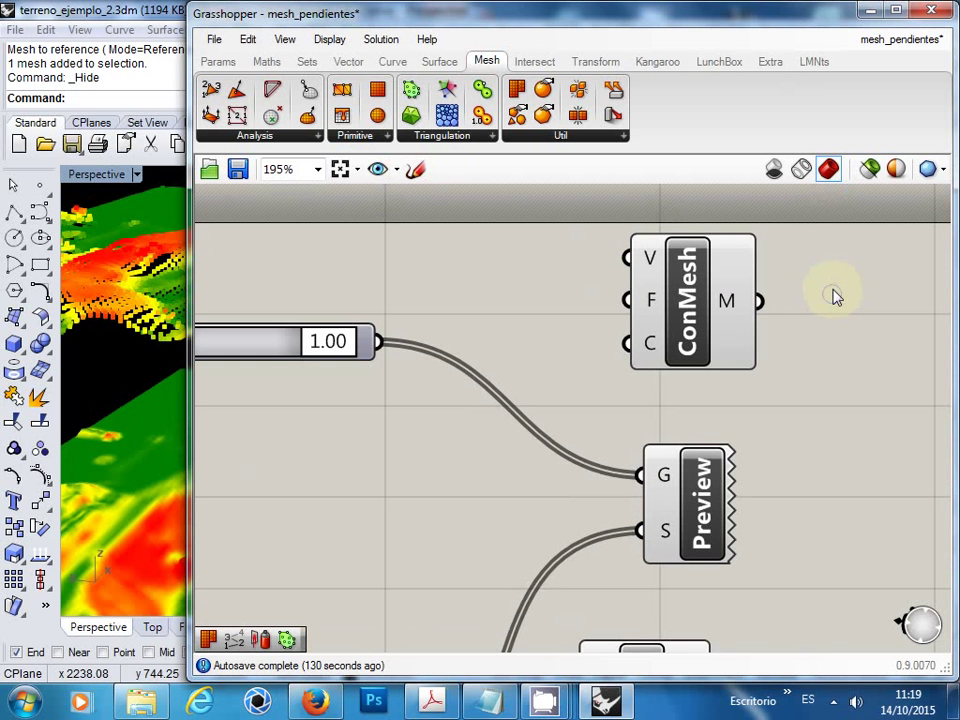
mouse_move(654, 258)
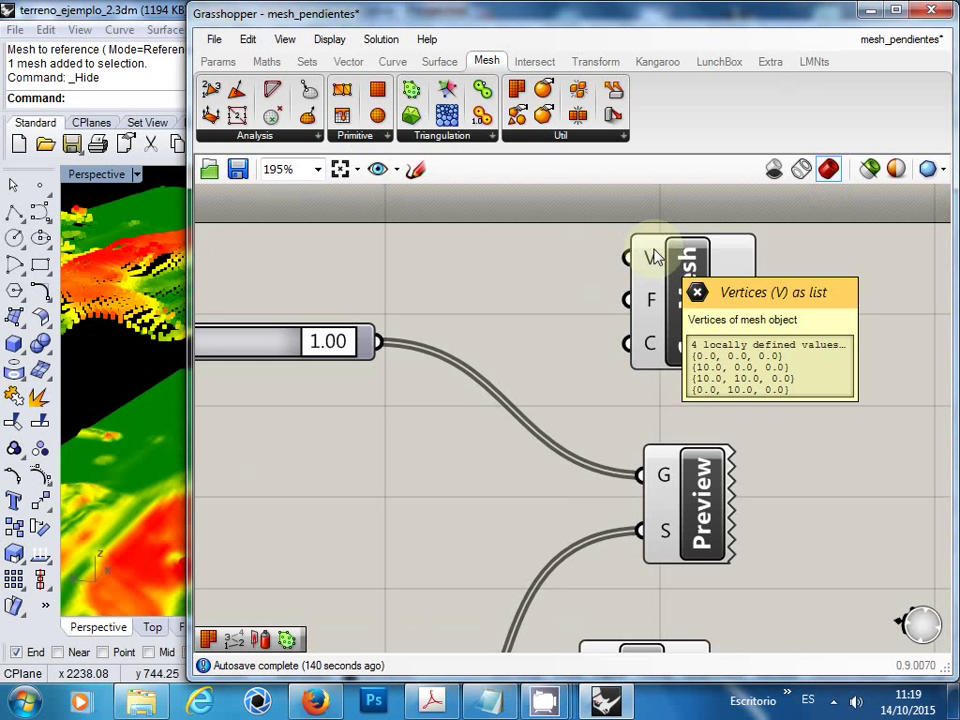
mouse_move(654, 302)
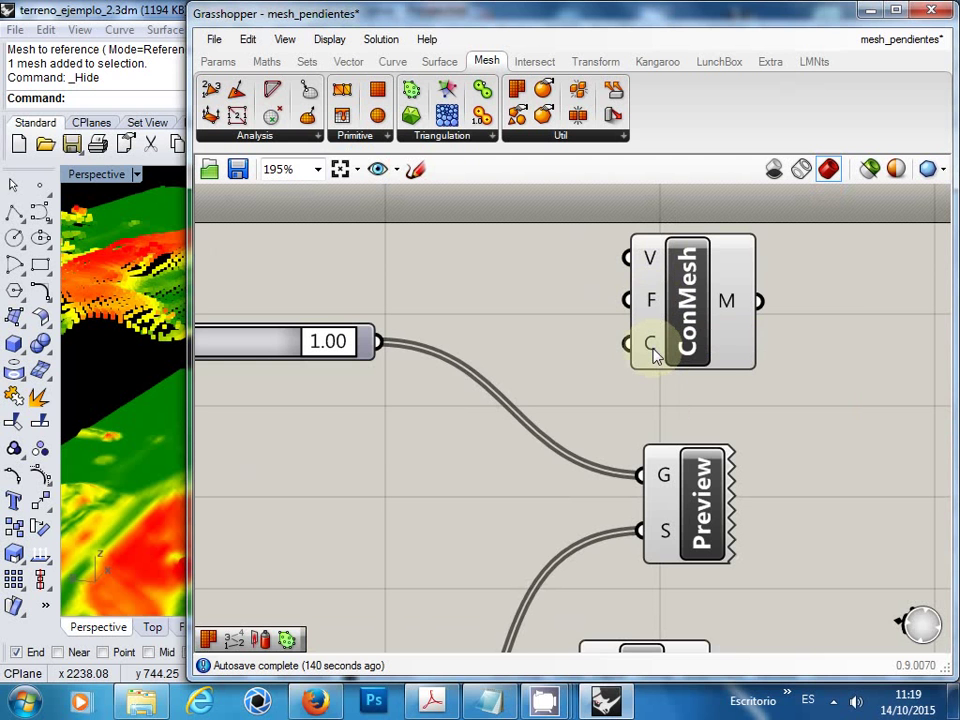
mouse_move(654, 352)
Step: Narrow the Grasshopper window and connect the 1.00 slider component's output to the vertices input of Construct Mesh
scroll(606, 343, "down", 2)
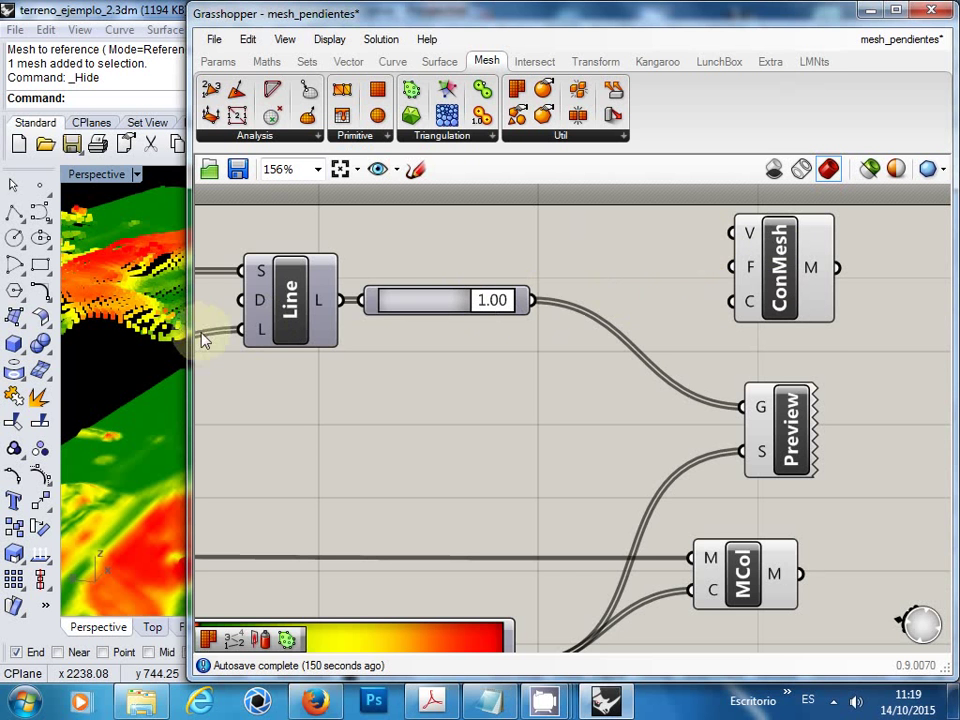
left_click_drag(189, 329, 393, 330)
right_click(680, 362)
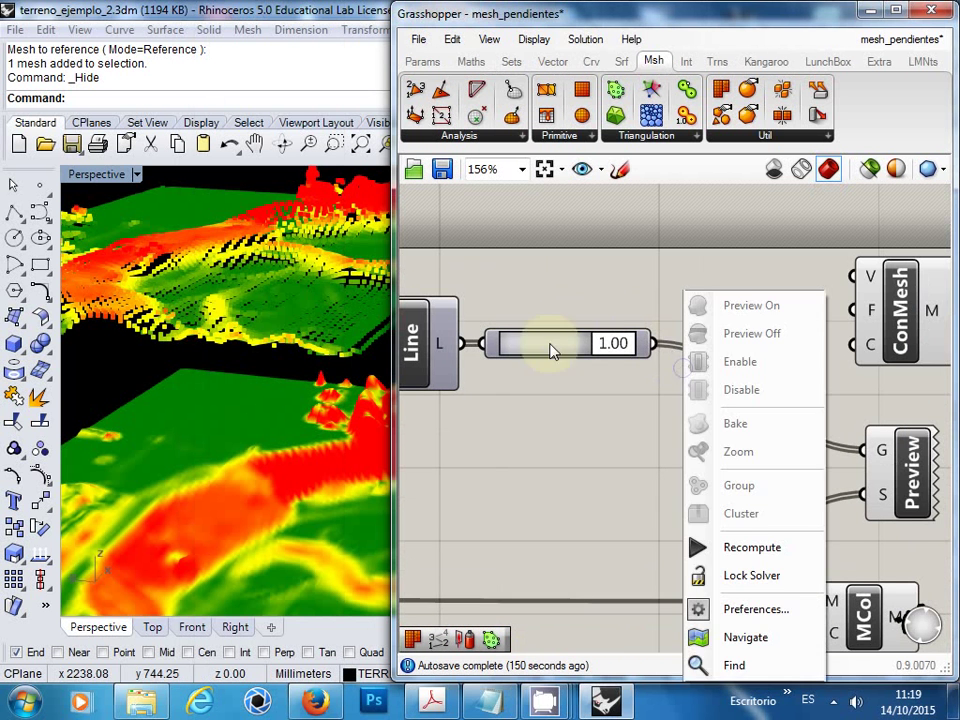
left_click(652, 398)
right_click_drag(652, 398, 630, 360)
left_click_drag(619, 341, 825, 270)
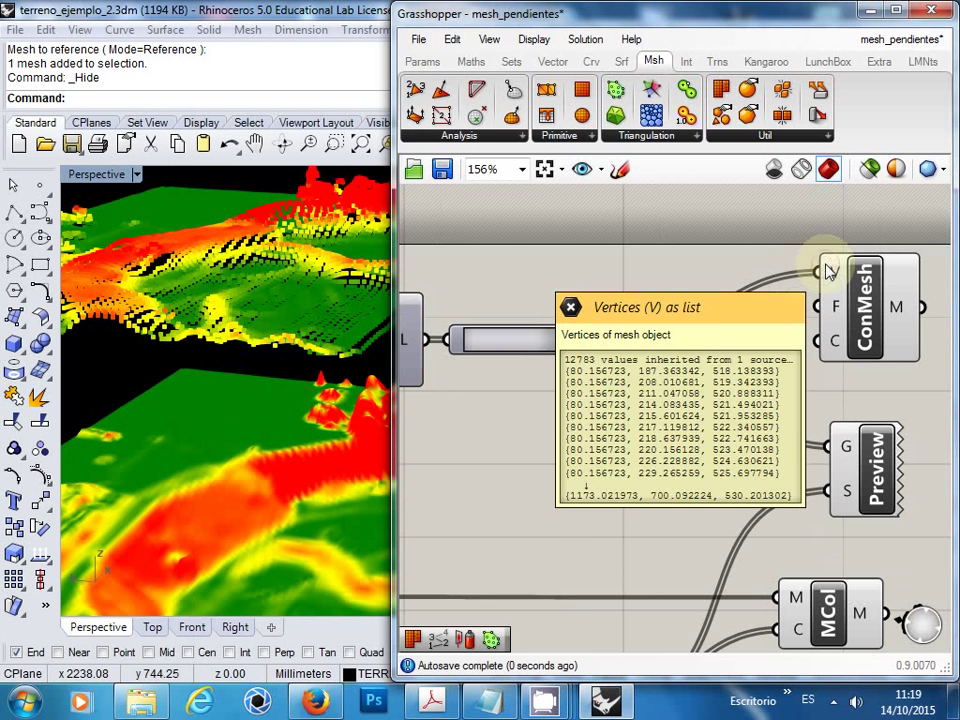
Step: Connect the faces output of the DeMesh component to the faces input of Construct Mesh
mouse_move(833, 316)
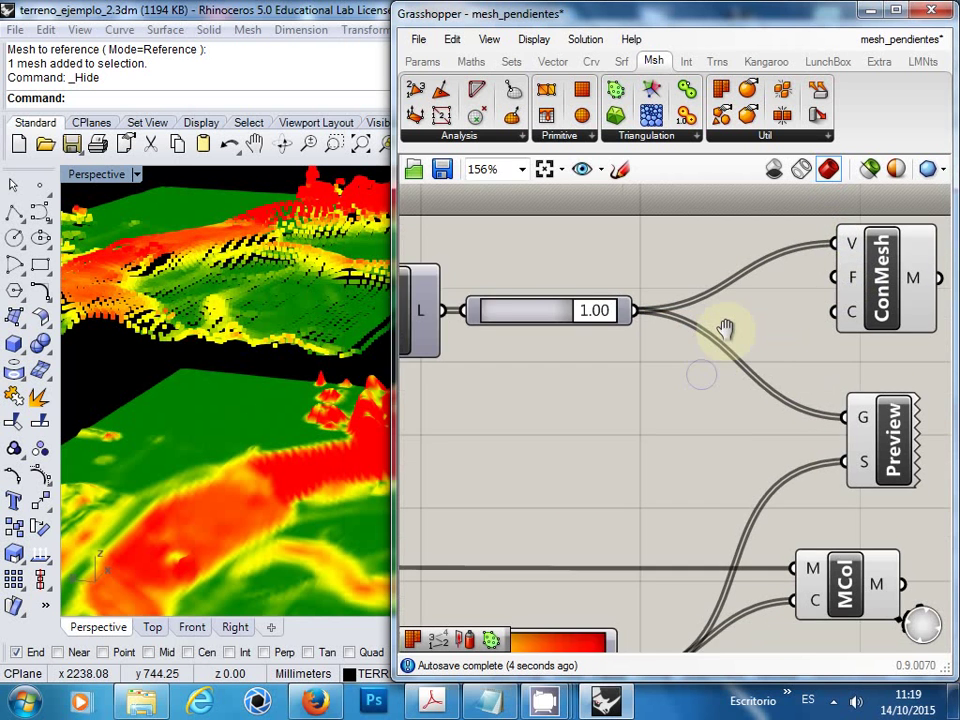
scroll(733, 324, "down", 5)
scroll(833, 300, "up", 6)
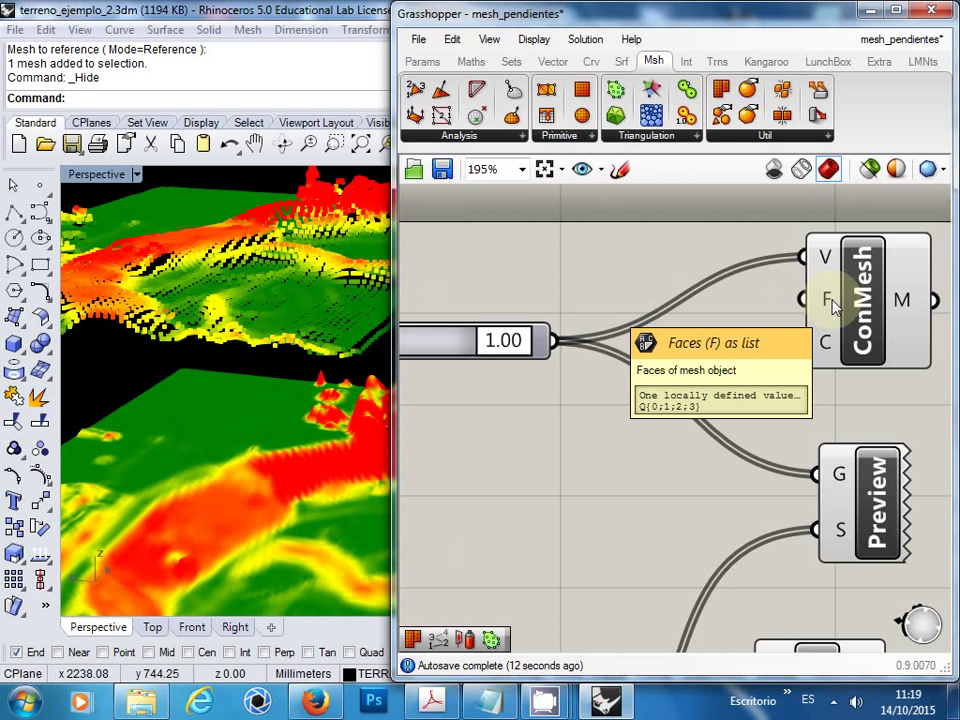
scroll(707, 339, "down", 3)
right_click(744, 279)
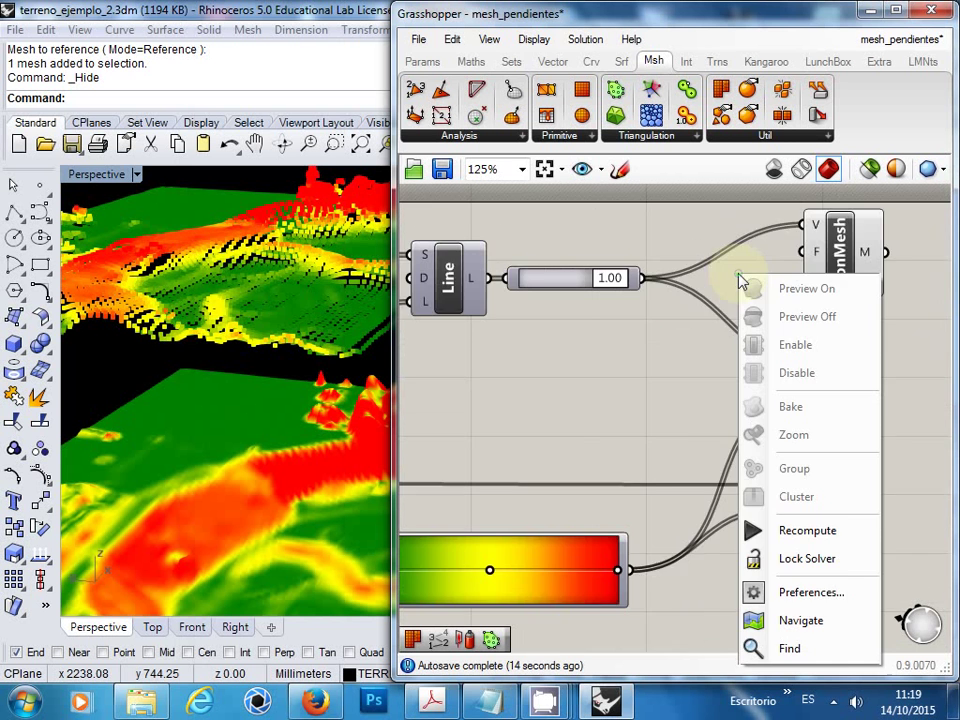
scroll(654, 360, "down", 3)
left_click(591, 383)
right_click_drag(591, 383, 703, 339)
scroll(703, 339, "down", 1)
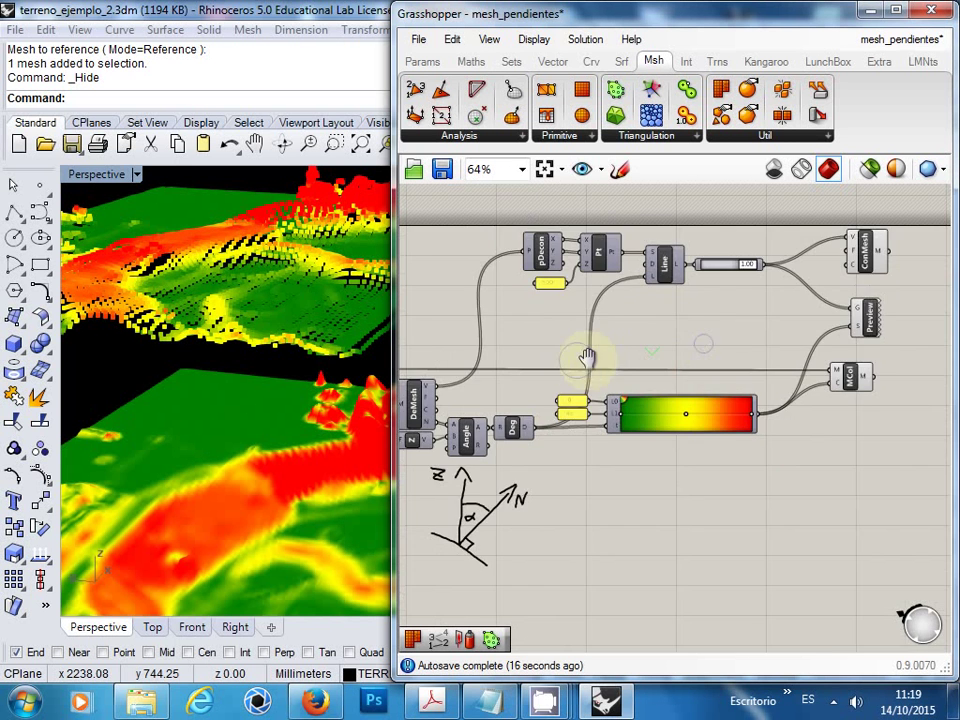
right_click(578, 347)
right_click_drag(578, 347, 556, 366)
scroll(556, 366, "up", 2)
right_click(556, 366)
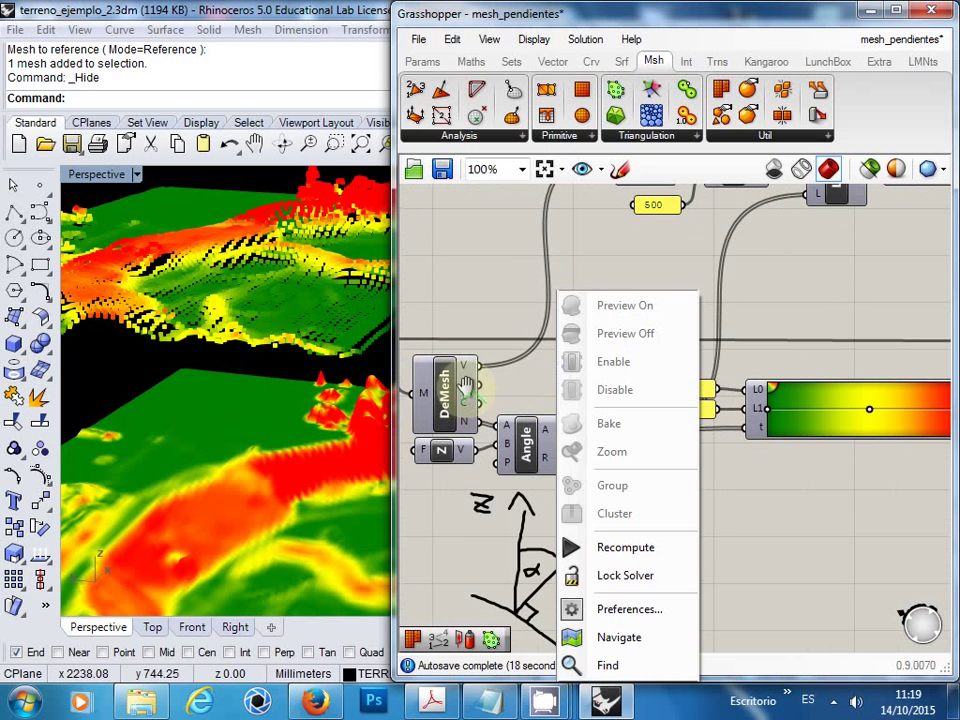
left_click(487, 372)
mouse_move(472, 389)
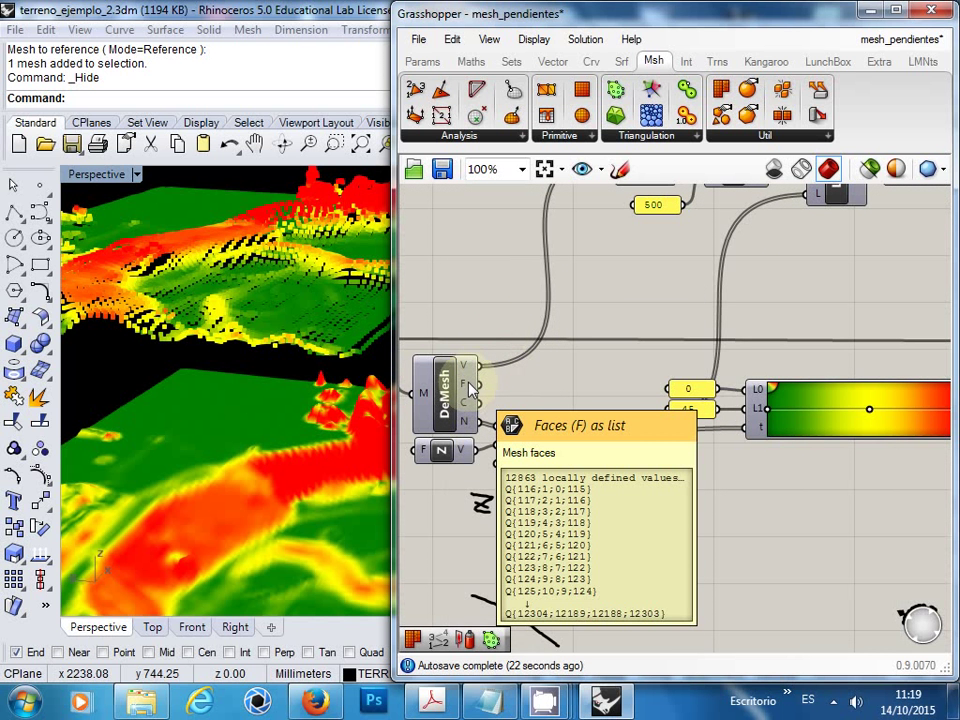
left_click_drag(474, 386, 865, 258)
scroll(579, 364, "down", 2)
scroll(855, 251, "up", 2)
Step: Connect the gradient's output to the colours input of Construct Mesh
right_click_drag(838, 299, 780, 305)
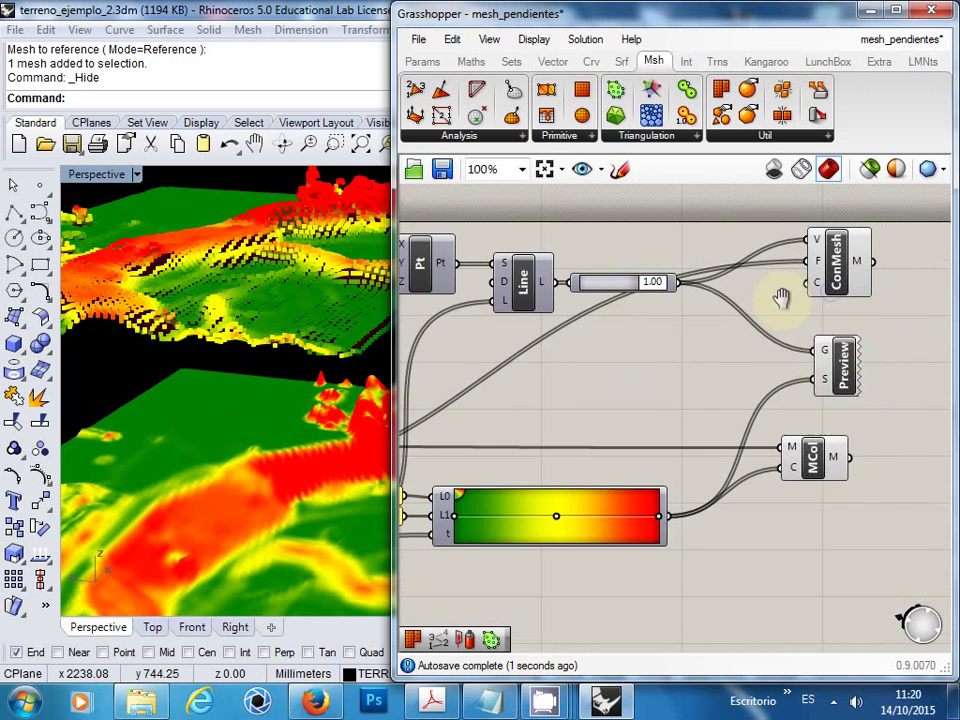
right_click(782, 292)
left_click(828, 287)
scroll(815, 290, "up", 1)
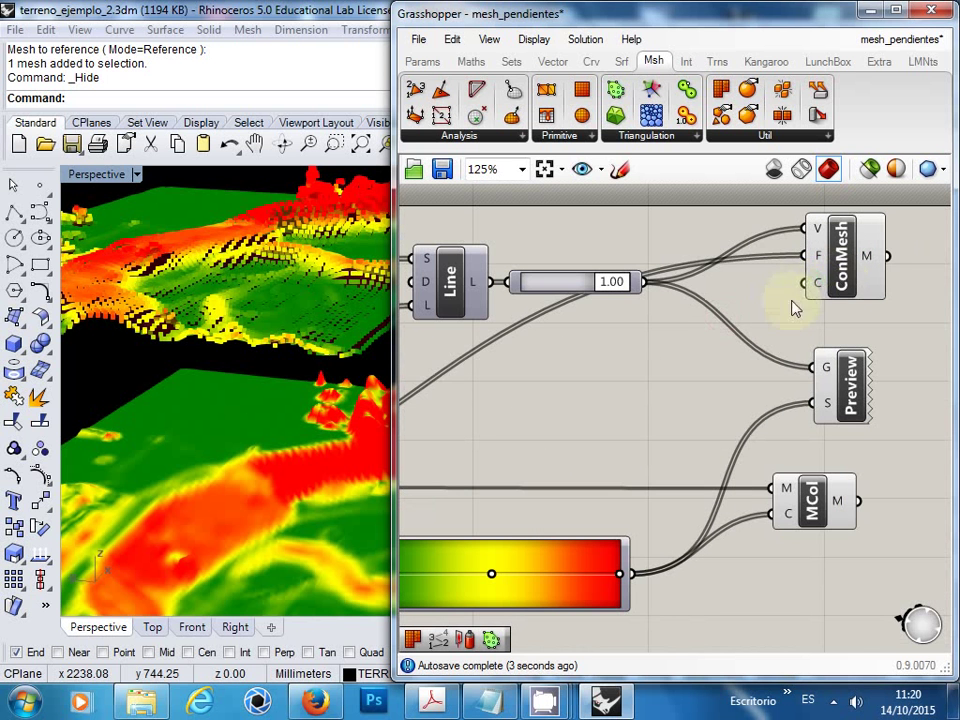
scroll(731, 340, "down", 1)
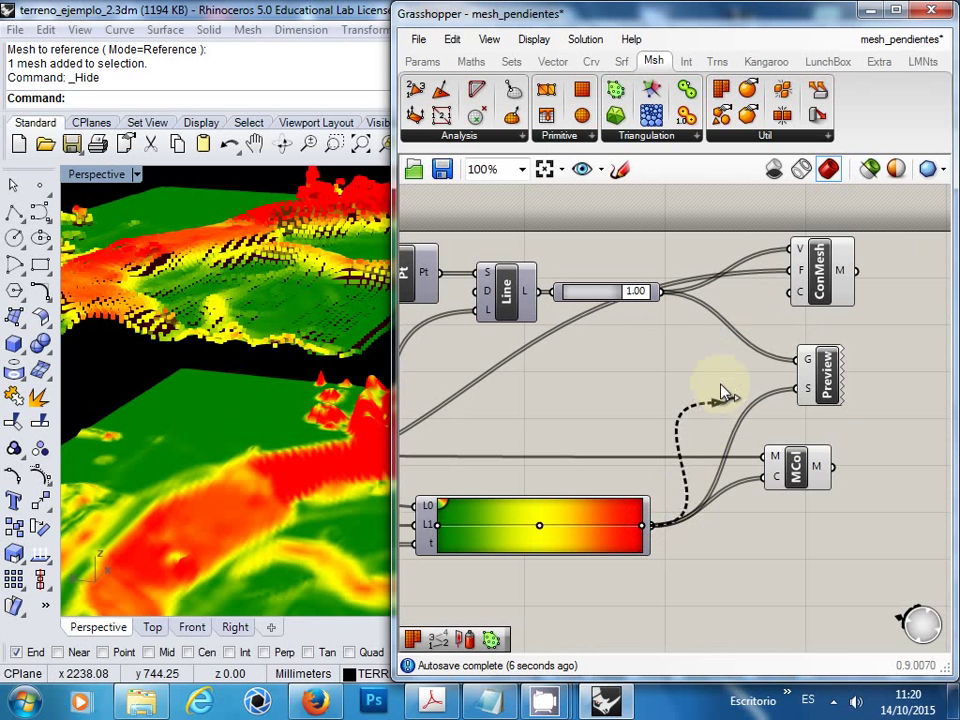
left_click_drag(727, 395, 789, 294)
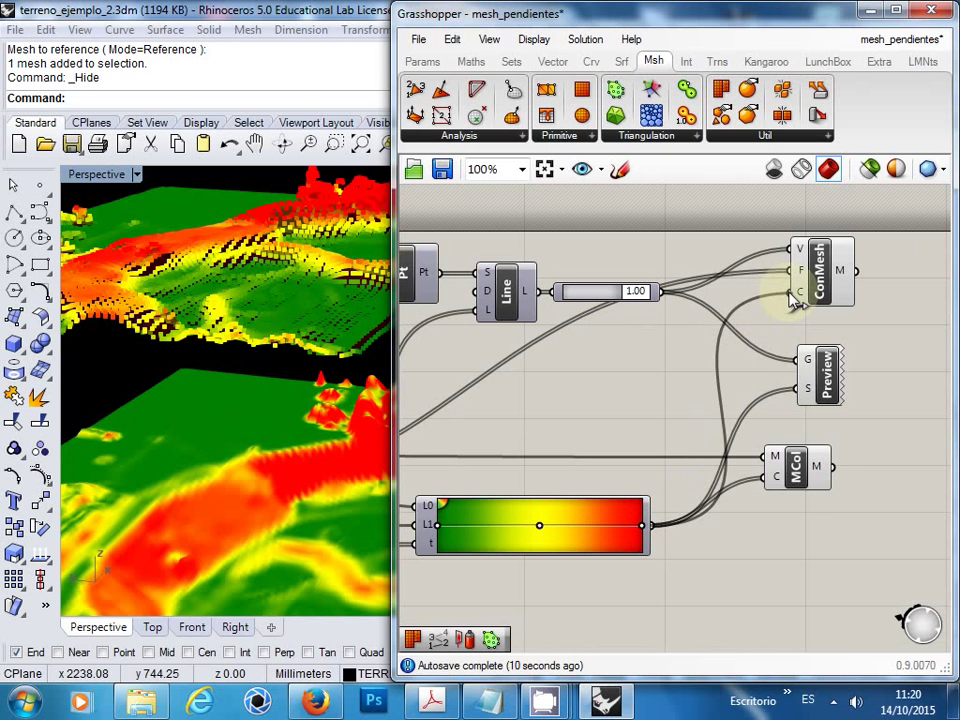
right_click_drag(654, 371, 687, 368)
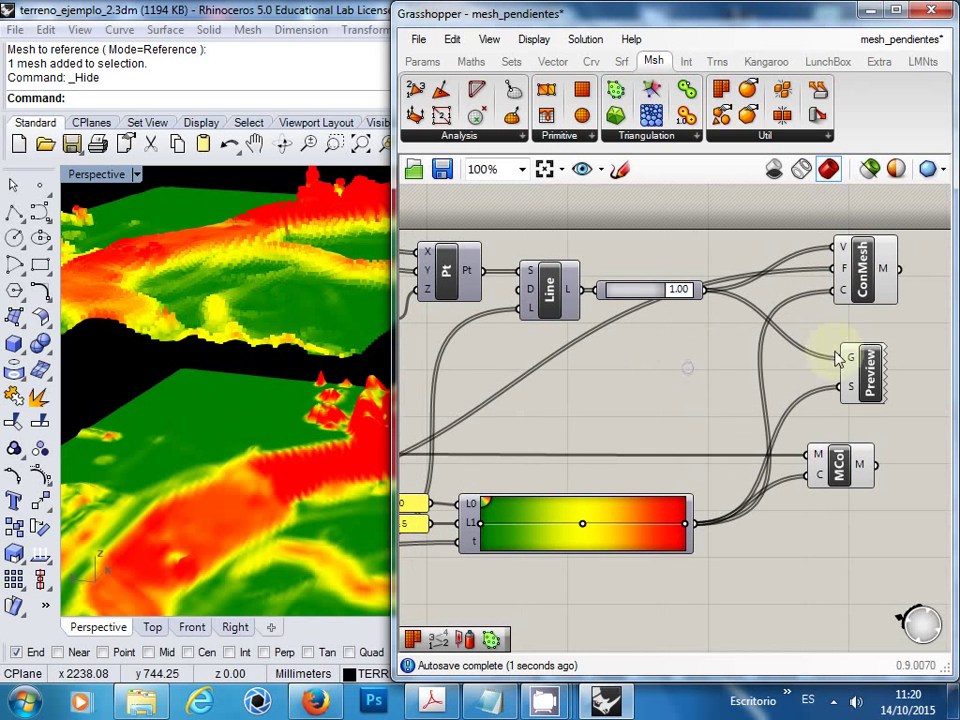
Step: Turn off the viewport preview of the Preview component so only the constructed mesh is displayed
right_click_drag(873, 375, 818, 365)
left_click(876, 309)
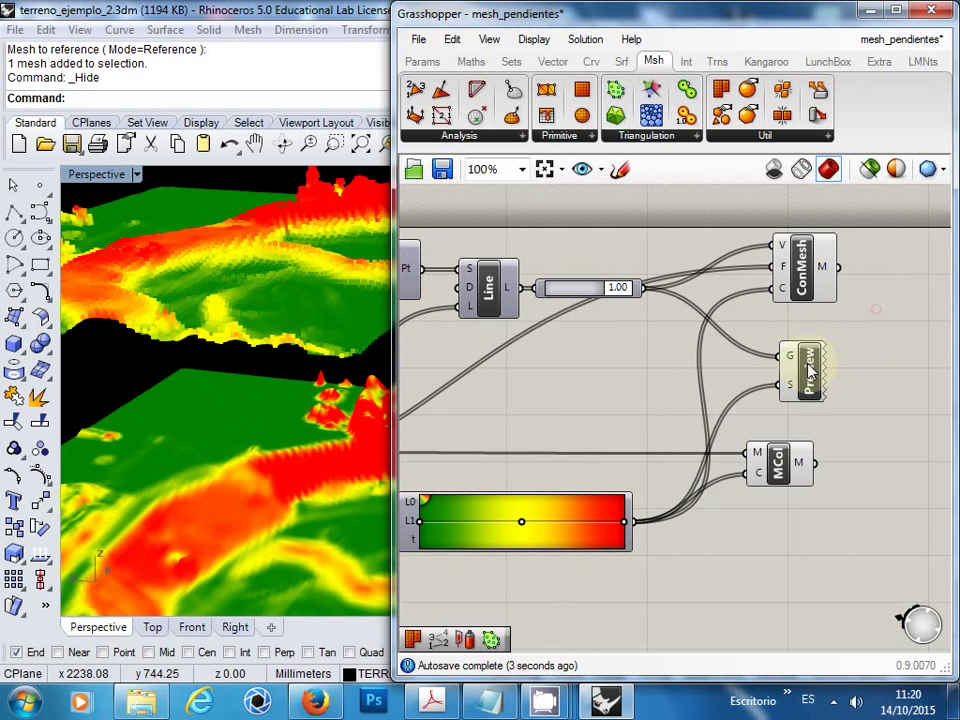
right_click(810, 370)
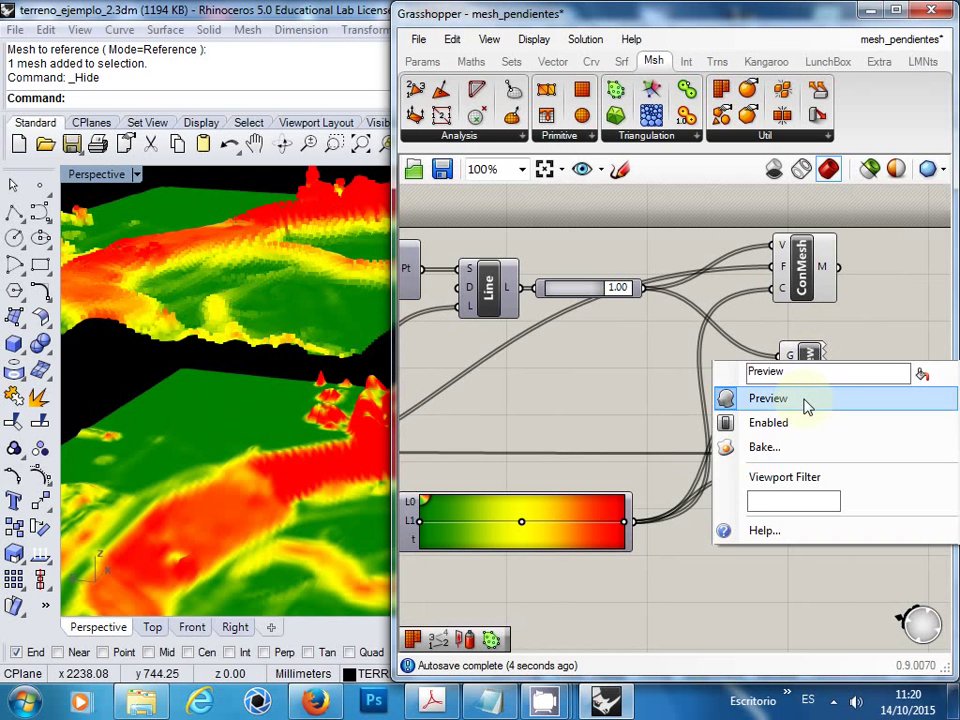
left_click(806, 405)
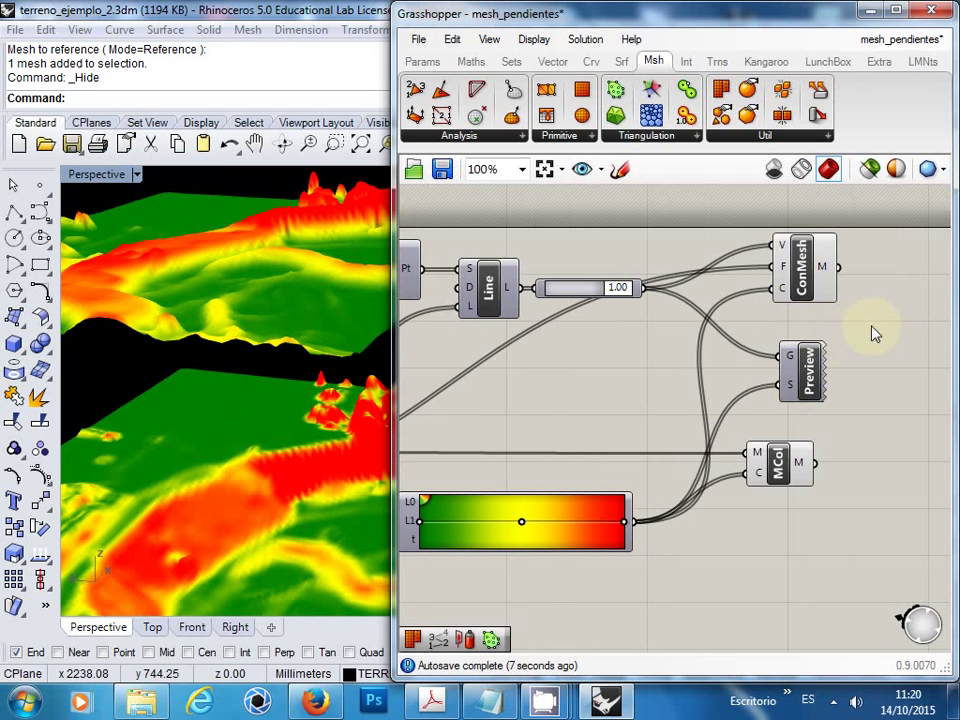
Step: Enlarge the Rhino viewport area and orbit around the two coloured terrain meshes to compare them
left_click_drag(393, 295, 497, 282)
right_click_drag(317, 283, 354, 296)
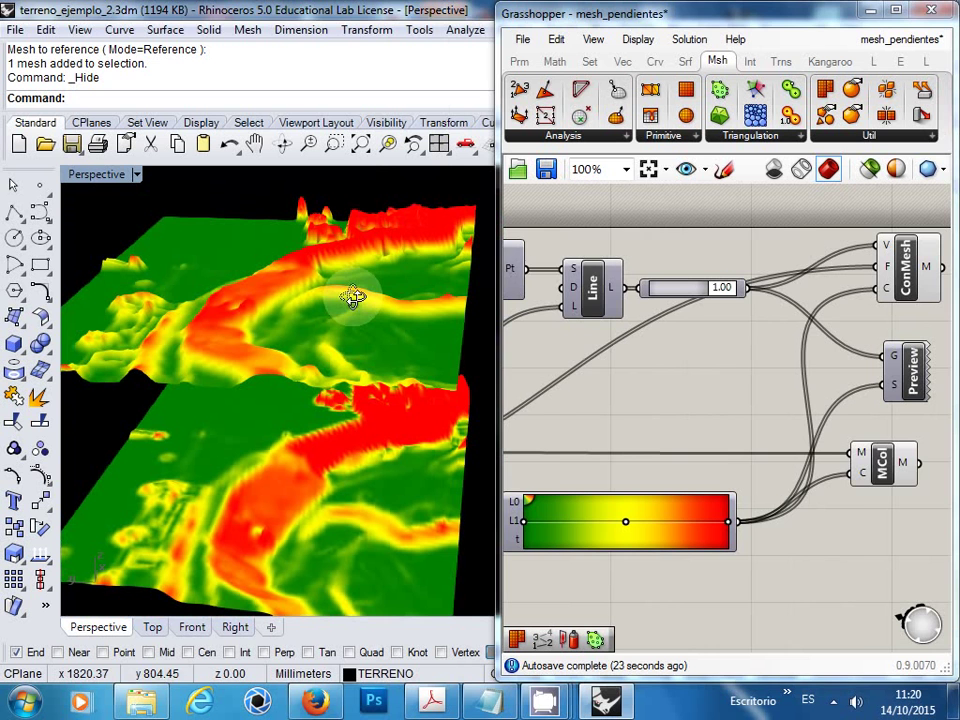
right_click_drag(768, 326, 697, 326)
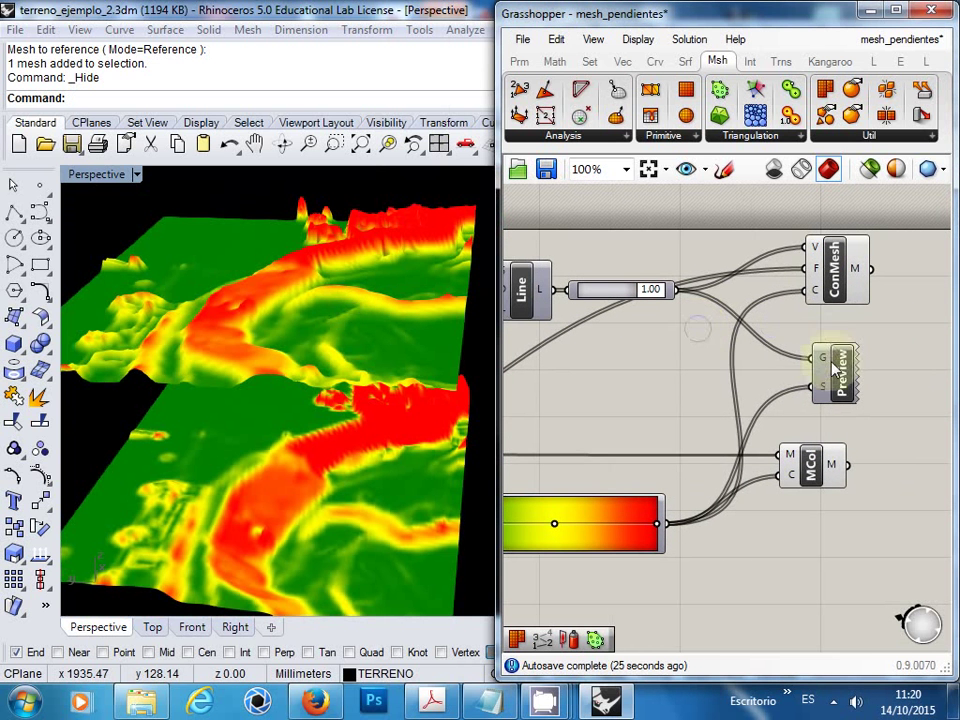
Step: Rearrange the Construct Mesh, Preview and mesh colour components into a compact column at the end of the definition
left_click_drag(834, 370, 866, 393)
left_click_drag(810, 465, 857, 467)
left_click_drag(866, 397, 866, 410)
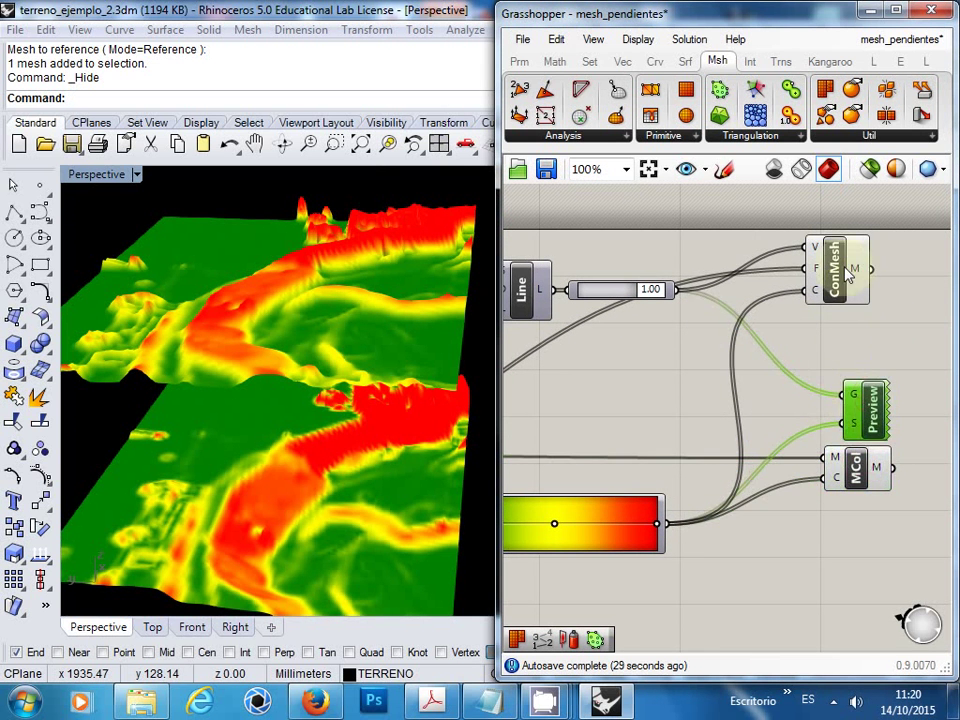
left_click_drag(855, 268, 889, 318)
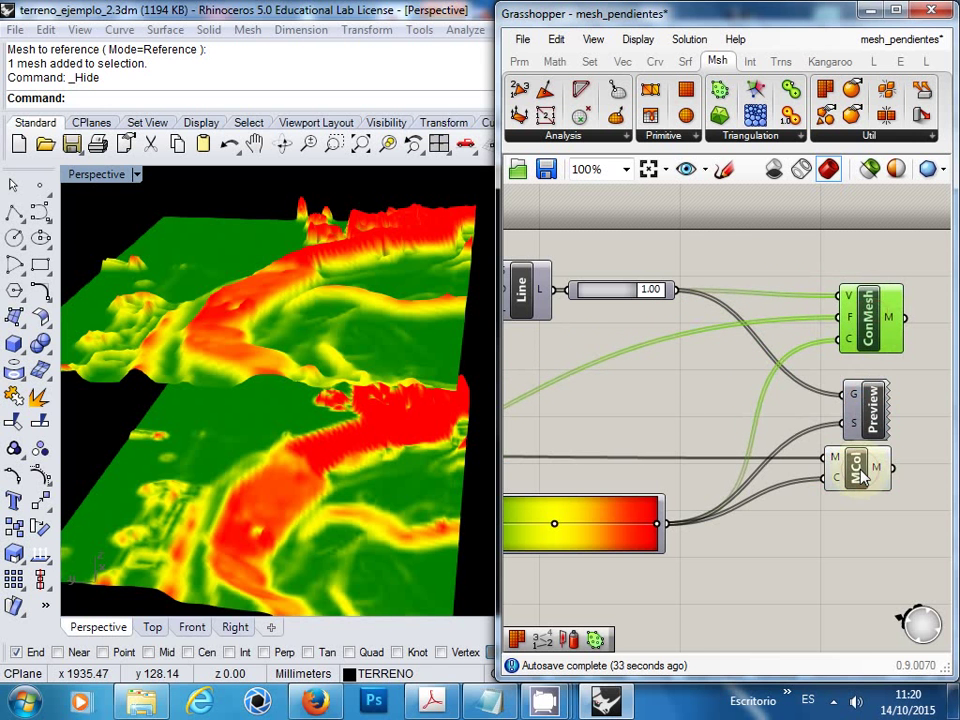
left_click_drag(856, 468, 876, 468)
left_click_drag(901, 538, 874, 300)
left_click_drag(874, 300, 803, 310)
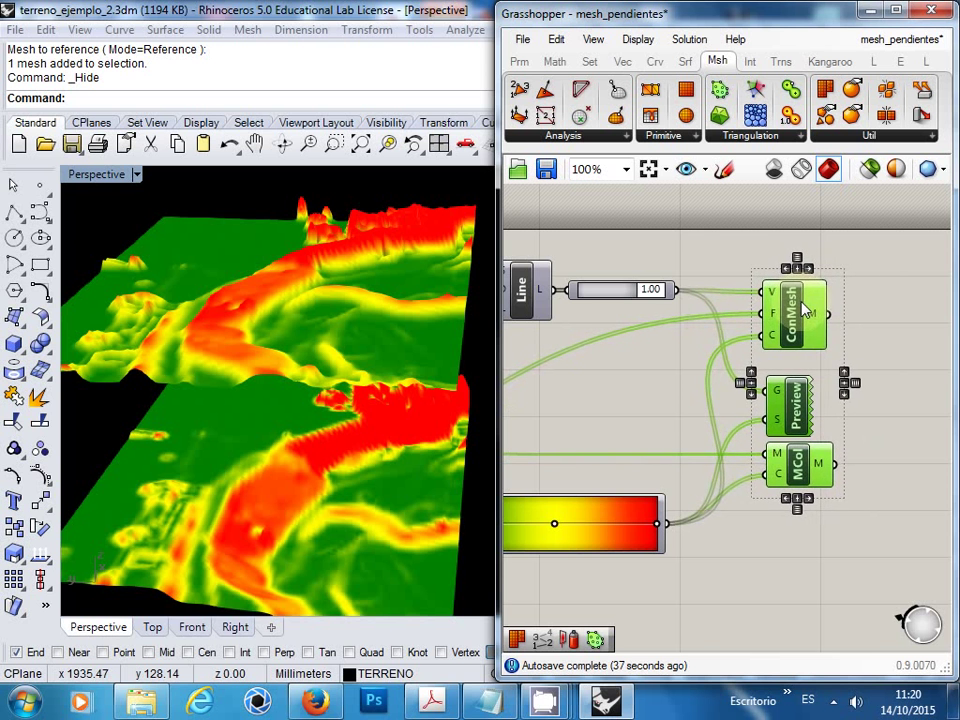
left_click(920, 347)
left_click(790, 405)
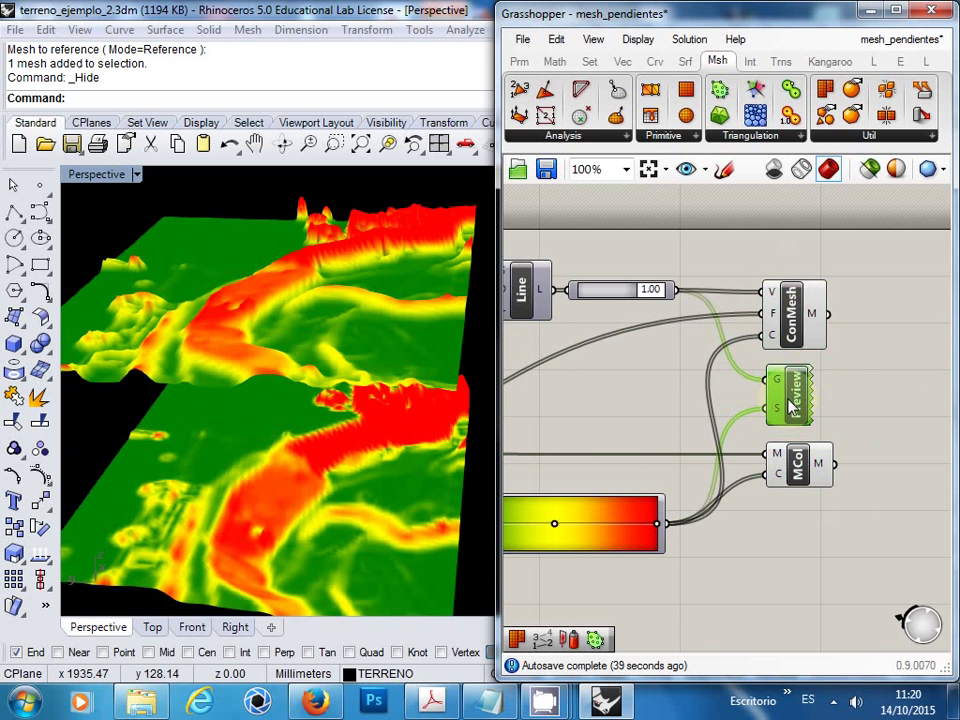
left_click(766, 541)
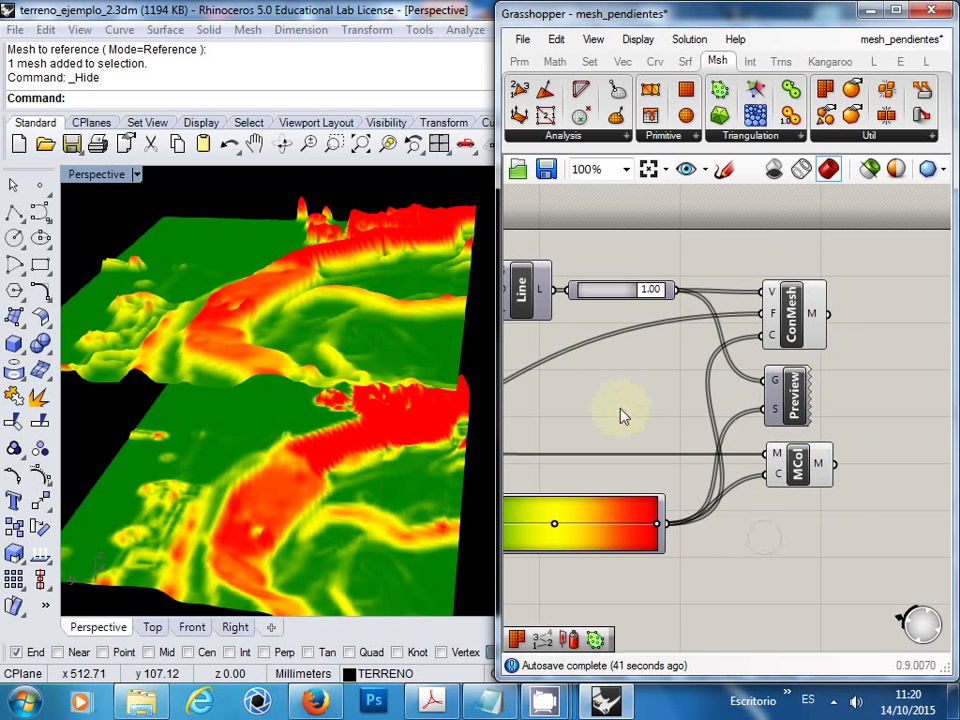
Step: Widen the Grasshopper window and examine the whole definition alongside the two coloured terrain meshes
right_click_drag(620, 415, 708, 386)
left_click_drag(496, 405, 337, 405)
right_click_drag(489, 388, 717, 347)
scroll(648, 368, "down", 2)
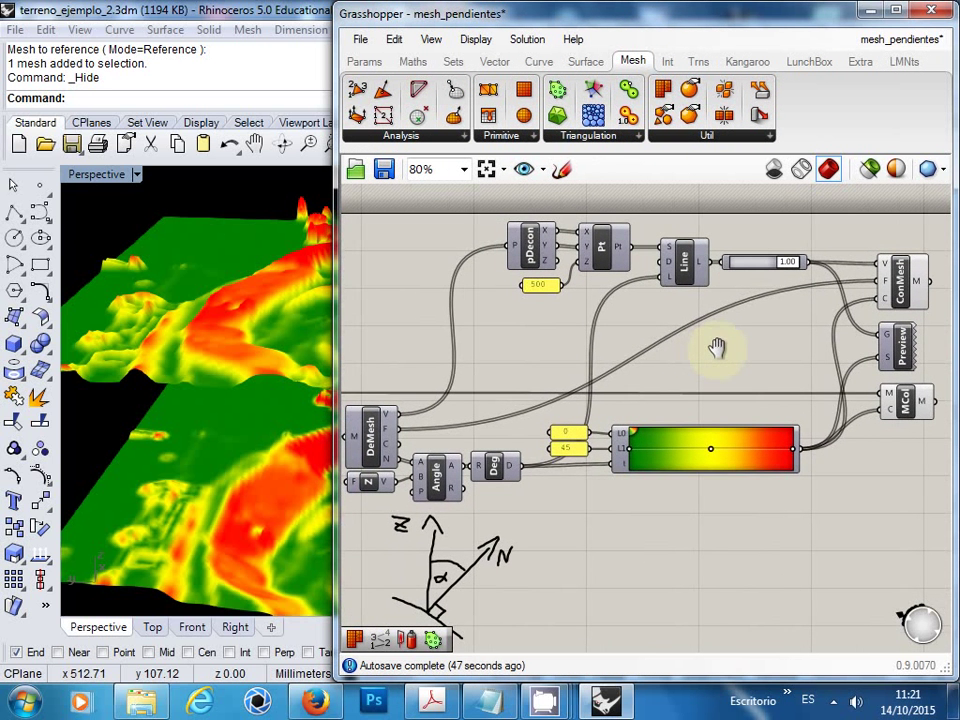
mouse_move(240, 358)
right_mouse_down()
mouse_move(151, 353)
mouse_move(255, 348)
right_mouse_up()
scroll(230, 345, "up", 5)
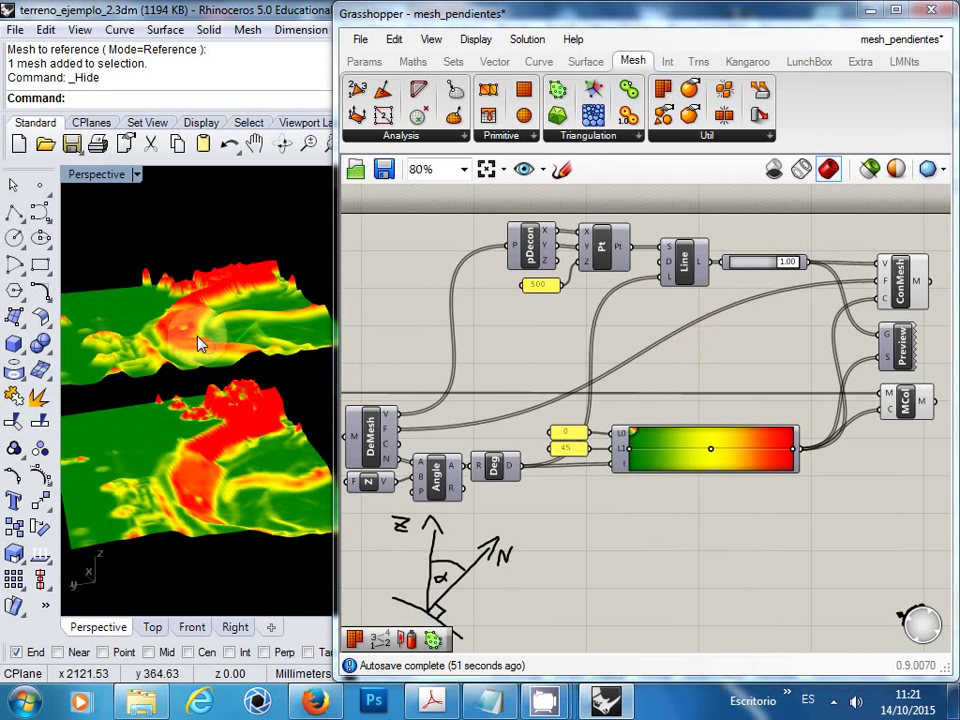
scroll(205, 330, "up", 2)
scroll(218, 305, "up", 2)
right_click_drag(223, 306, 245, 338)
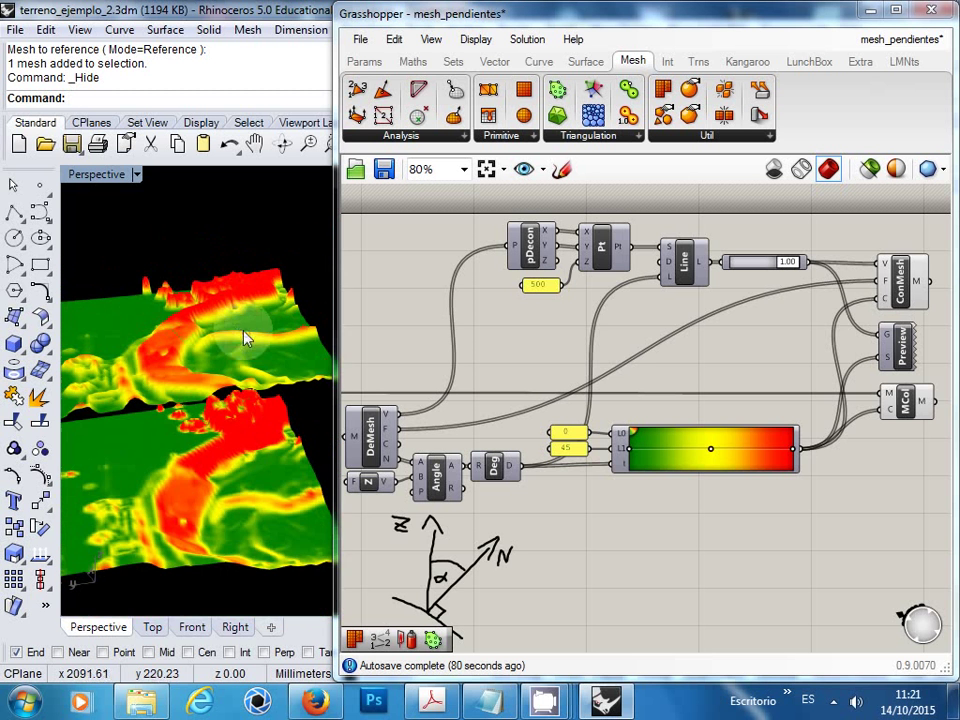
right_click_drag(729, 333, 686, 296)
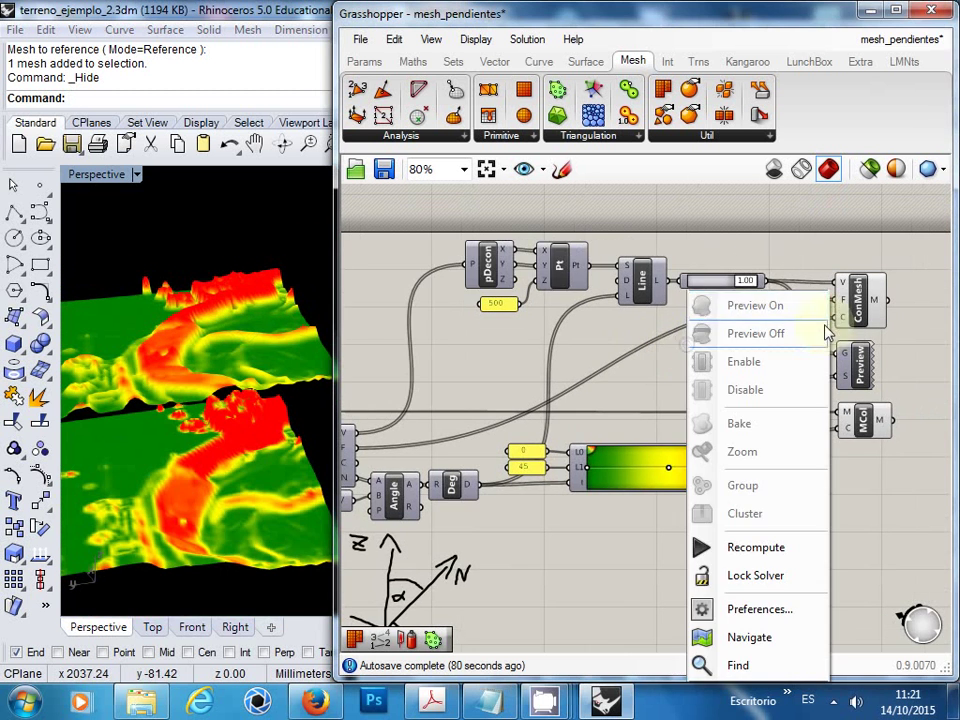
left_click(617, 376)
right_click_drag(729, 348, 707, 383)
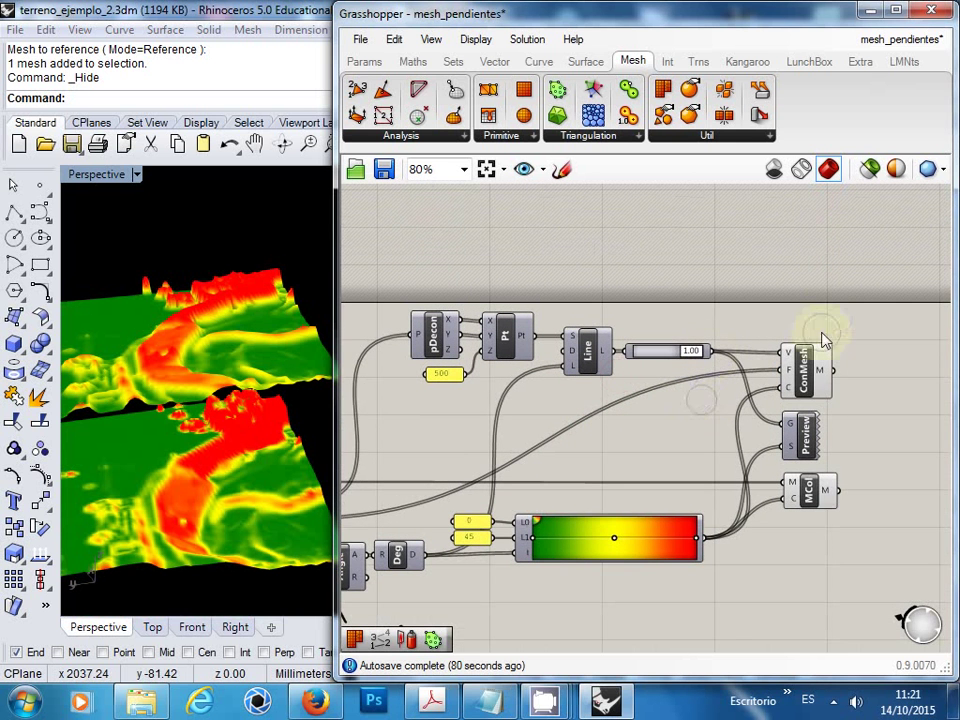
right_click_drag(823, 332, 727, 309)
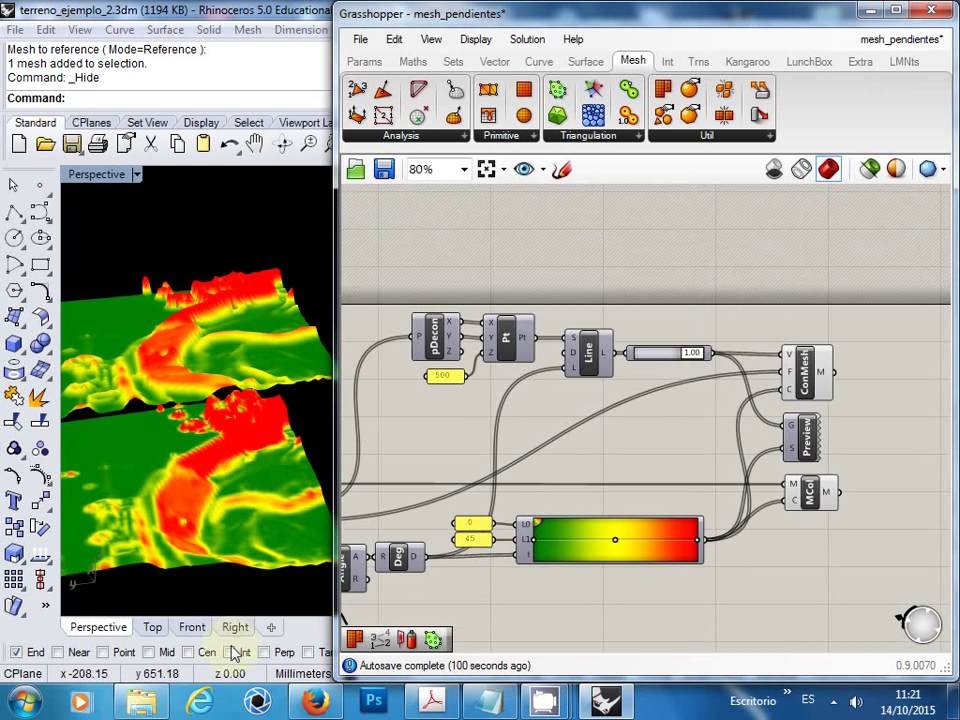
Step: Examine the slope-coloured terrain from above in the Top view, then show all four viewports
left_click(155, 628)
scroll(150, 276, "down", 5)
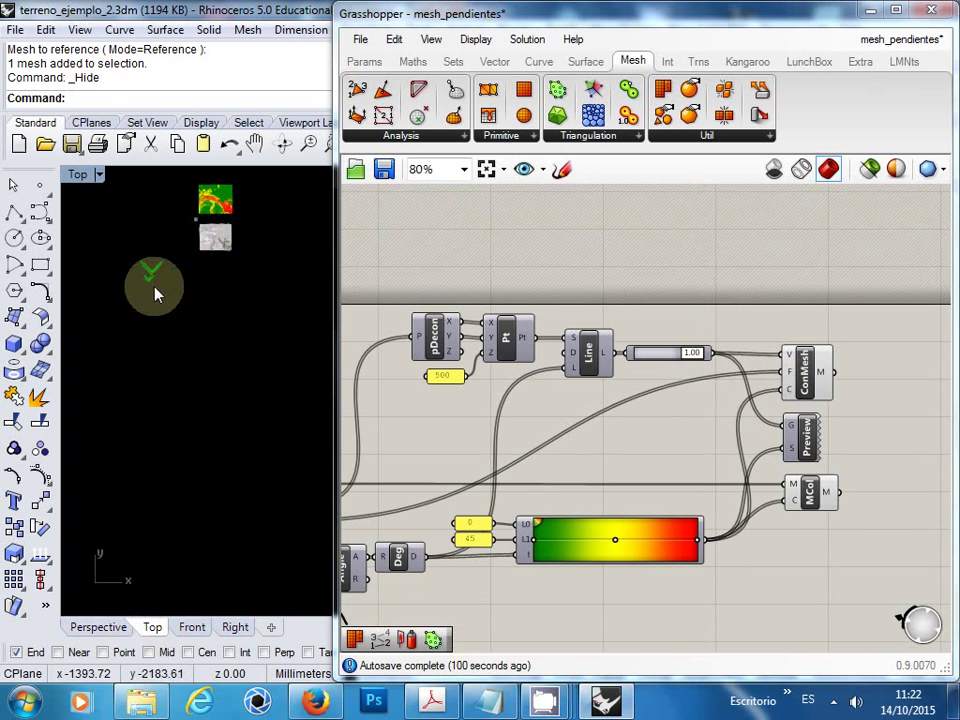
scroll(199, 306, "up", 3)
scroll(190, 278, "up", 3)
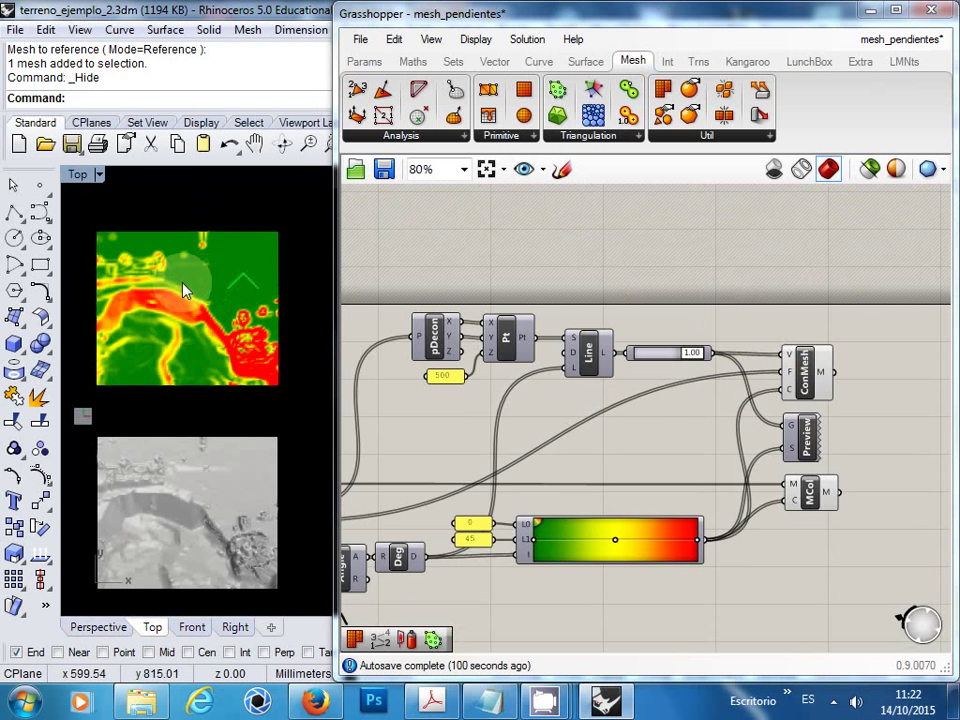
scroll(190, 278, "up", 2)
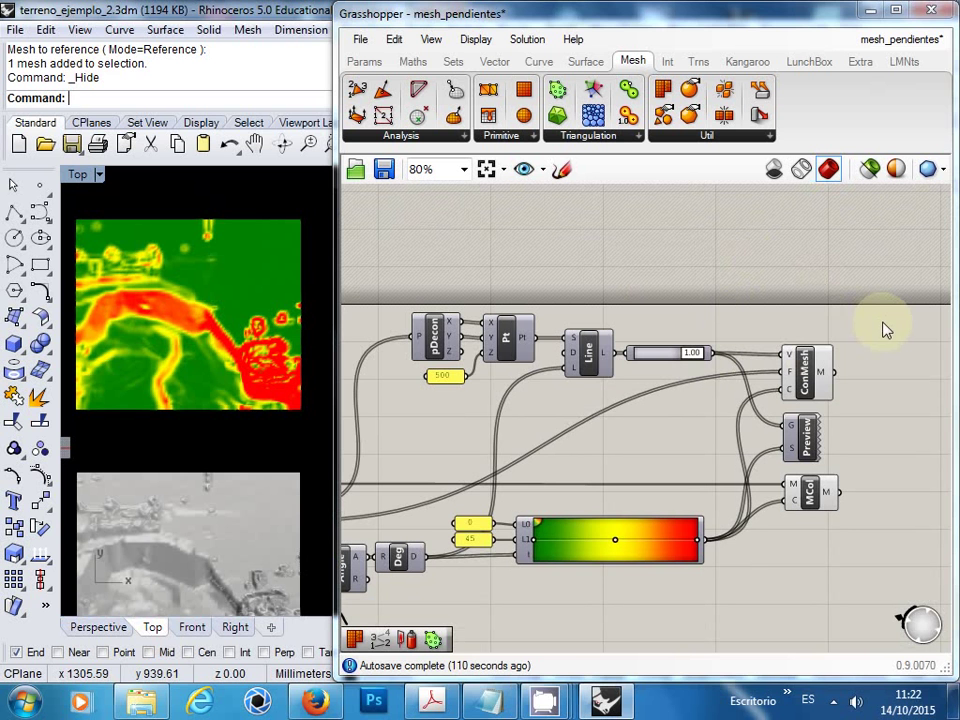
left_click_drag(870, 319, 838, 364)
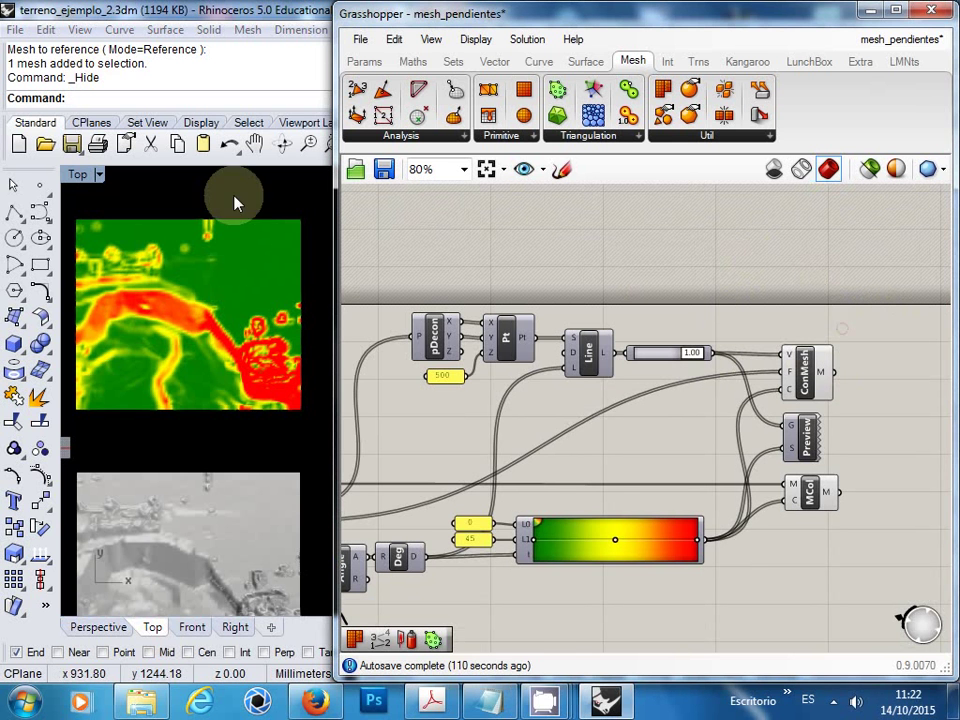
scroll(84, 177, "down", 2)
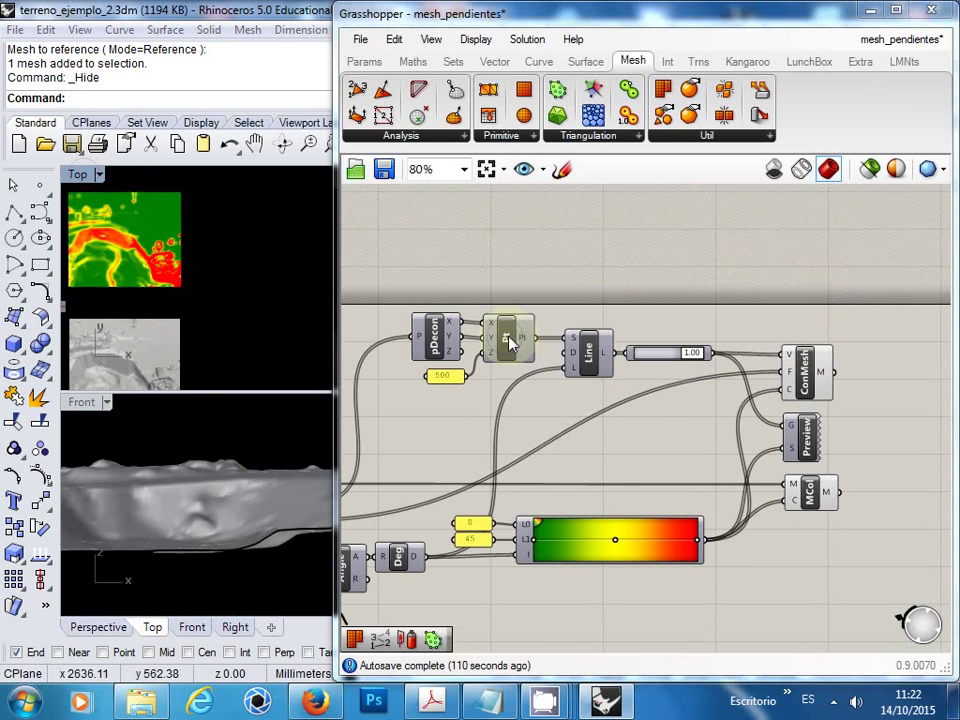
Step: Enlarge the Rhino viewport area and maximize the Perspective view to see both coloured meshes from the side
scroll(553, 360, "up", 5)
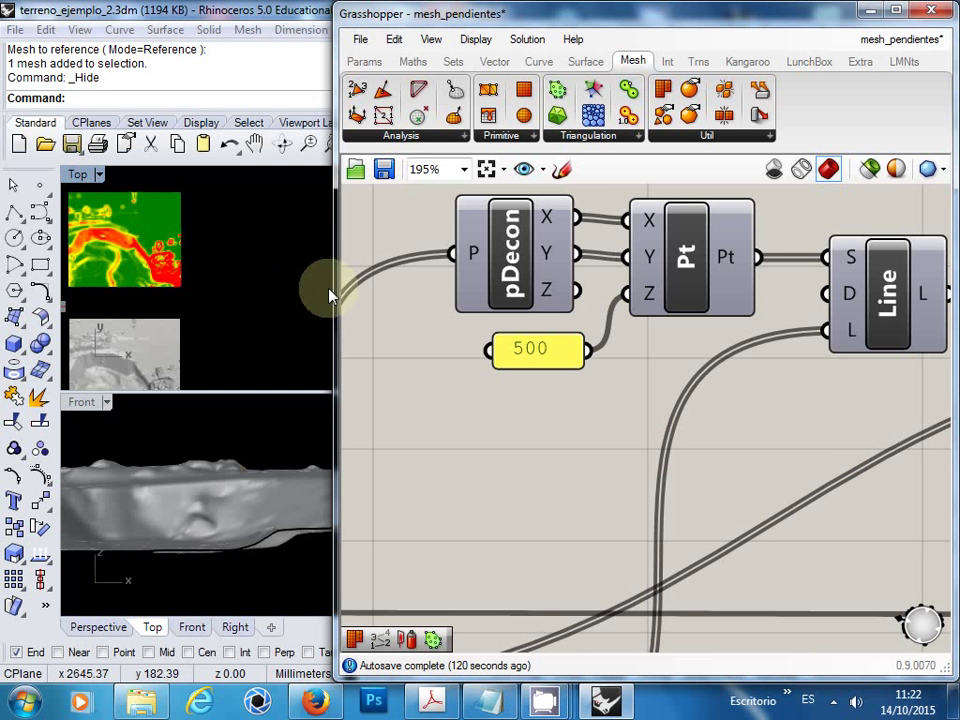
left_click_drag(336, 288, 490, 250)
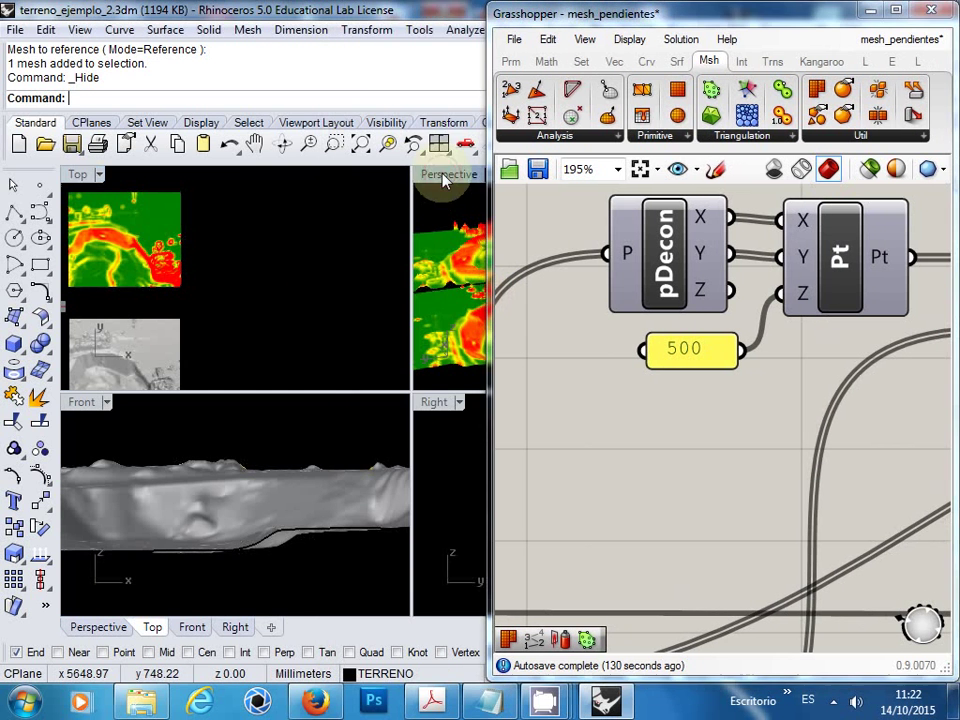
double_click(446, 176)
right_click_drag(278, 362, 193, 491)
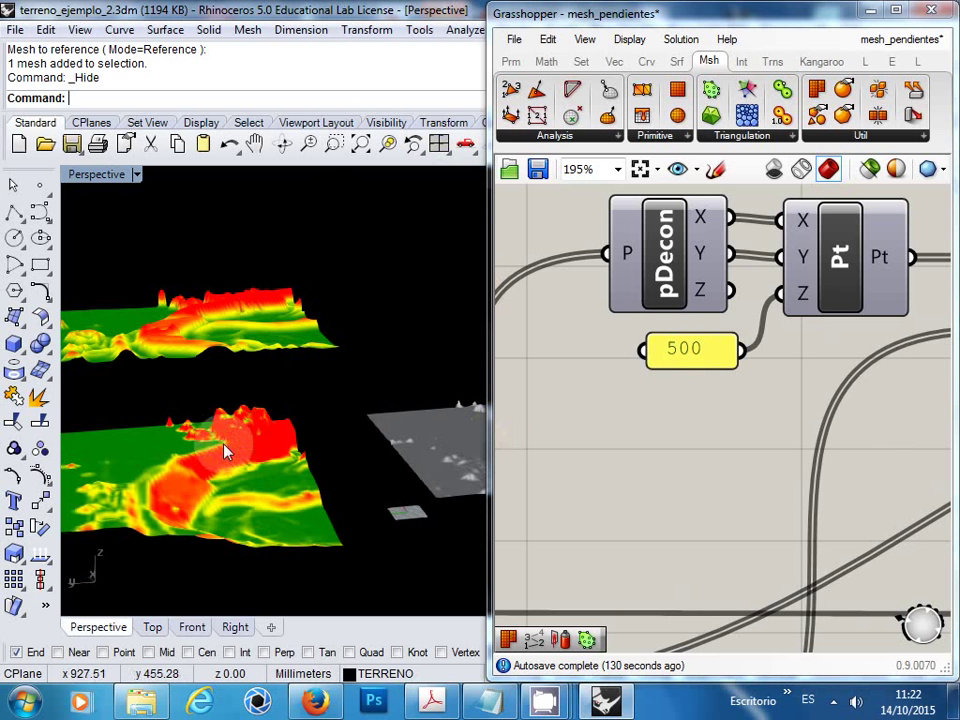
Step: Set the panel feeding the point's Z coordinate to 0 and orbit around the meshes to check their positions
double_click(688, 350)
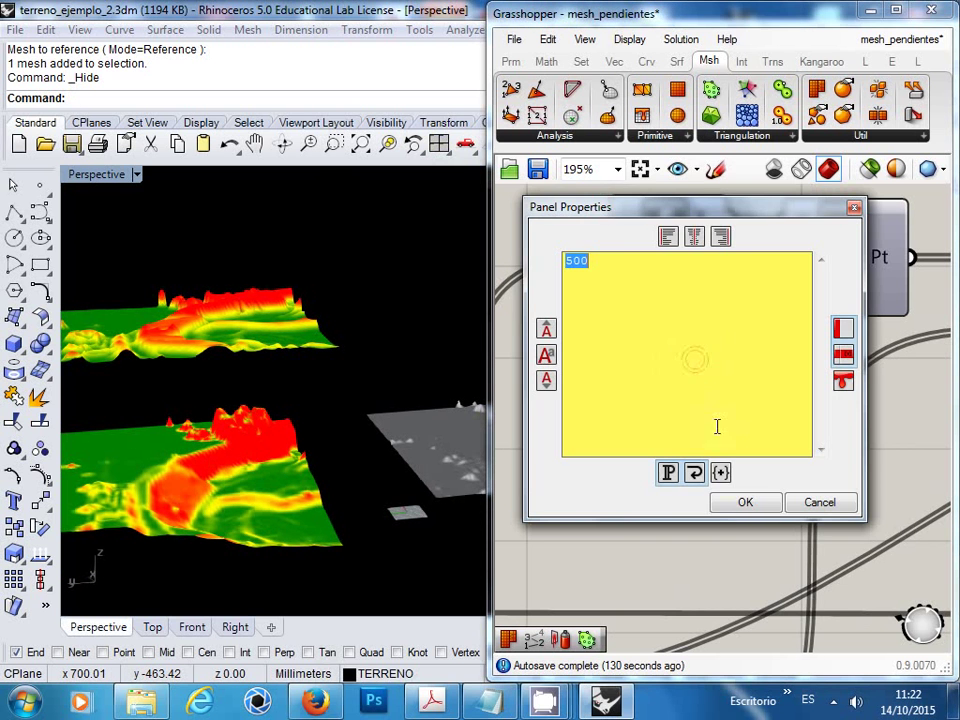
type("0")
left_click(745, 503)
right_click_drag(480, 465, 244, 467)
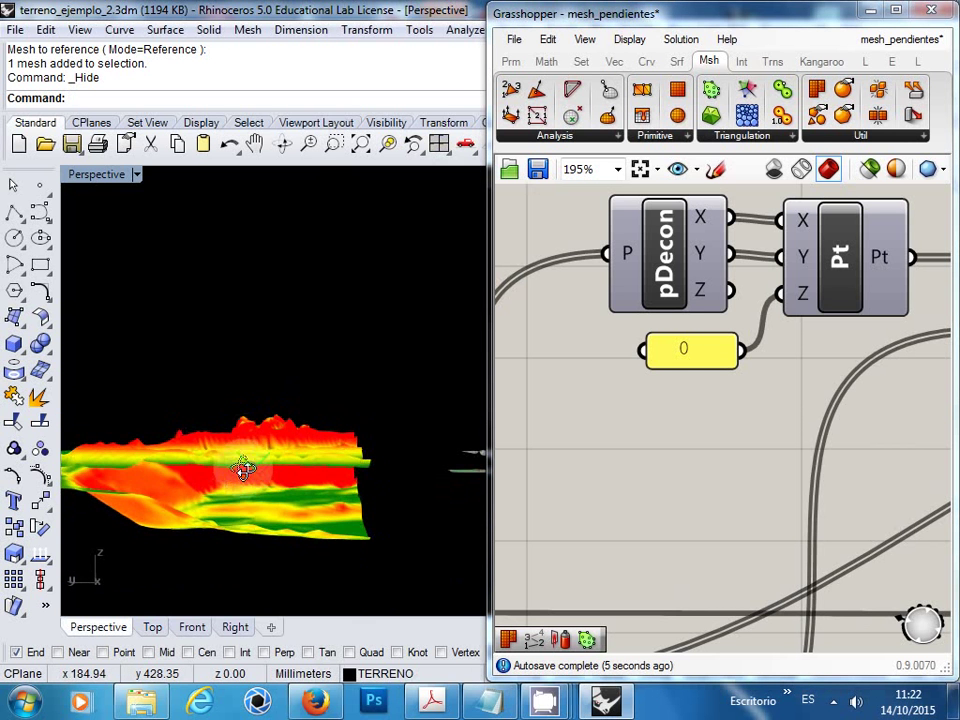
Step: Set the Z coordinate panel to 100 and orbit to check the separation between the two meshes
left_click(683, 355)
double_click(683, 355)
type("100")
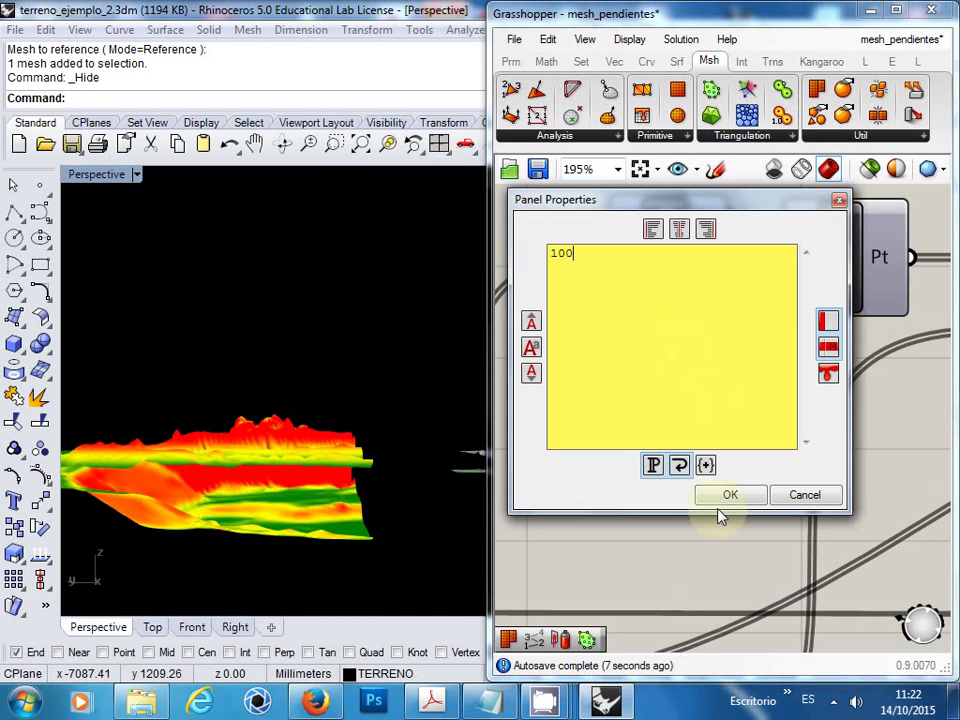
left_click(727, 495)
right_click_drag(394, 454, 470, 445)
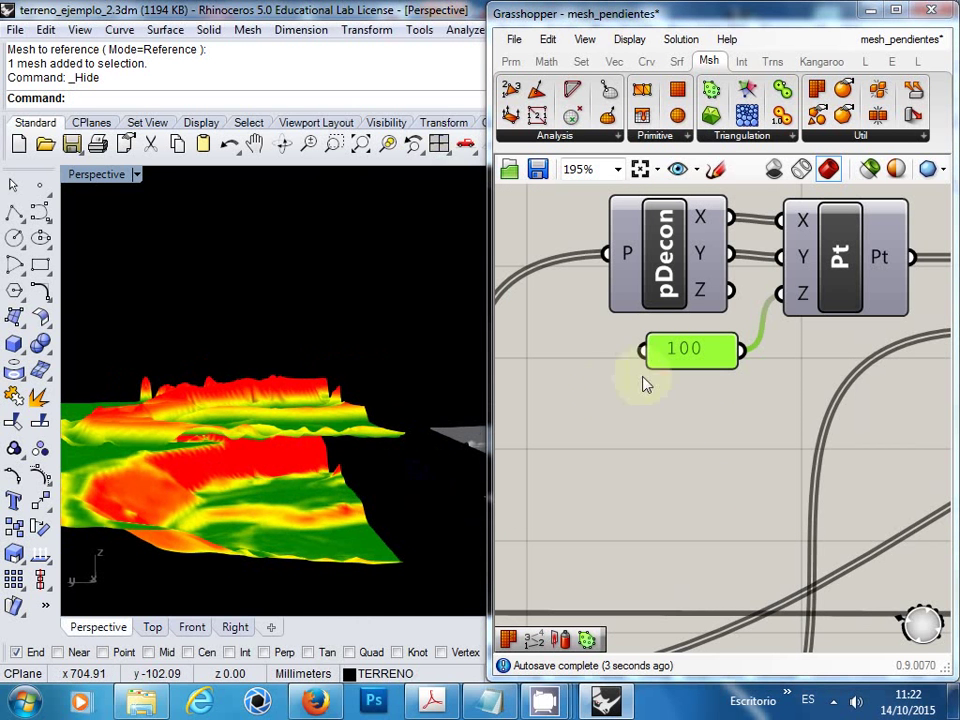
Step: Set the Z coordinate panel to 400 and view both meshes in perspective
double_click(711, 360)
type("400")
left_click(748, 498)
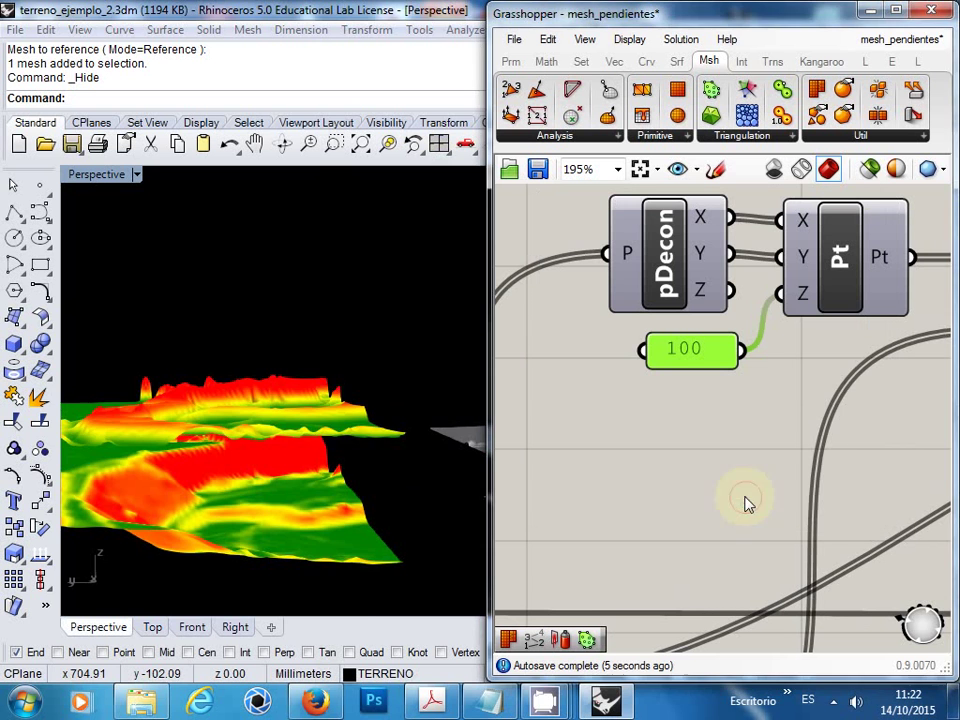
right_click_drag(340, 398, 314, 403)
Step: Widen the Grasshopper window to show the definition from the point deconstruction through to Construct Mesh
right_click_drag(737, 424, 579, 371)
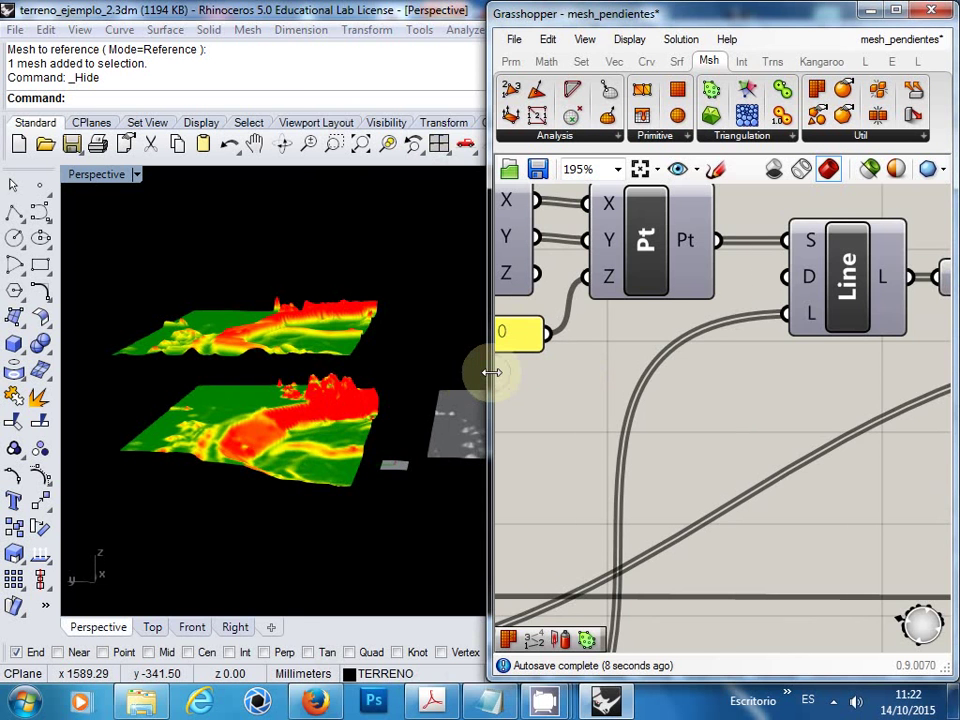
left_click_drag(493, 369, 292, 372)
scroll(505, 370, "down", 3)
right_click_drag(671, 369, 679, 353)
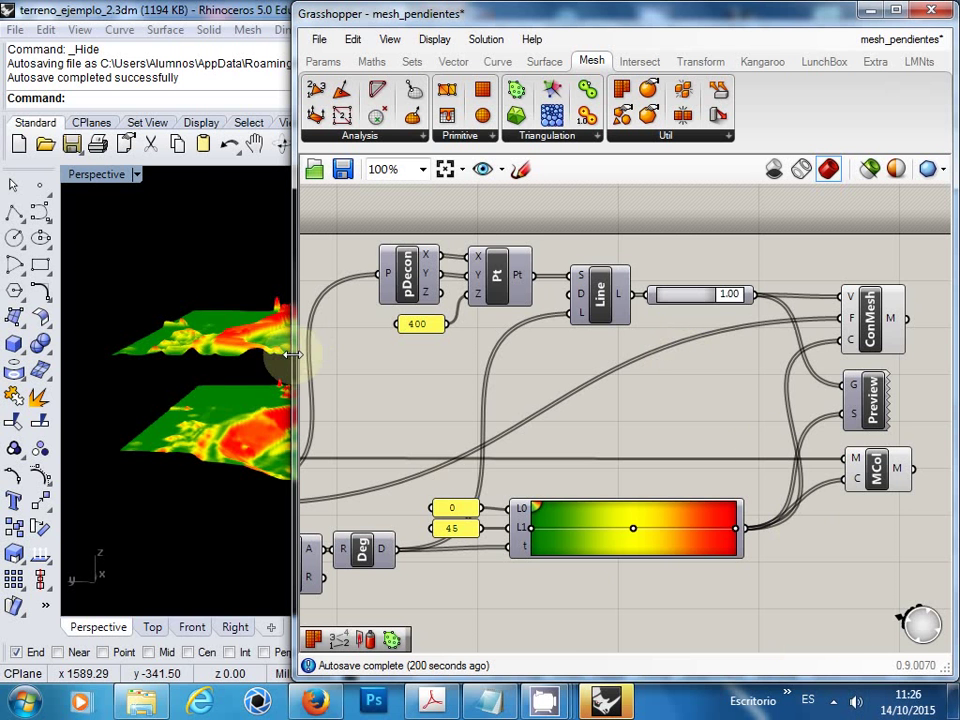
Step: Trace the wire from the Line component's length input back to the Degrees component and inspect its output values
left_click_drag(292, 354, 500, 350)
scroll(720, 320, "down", 2)
right_click(735, 300)
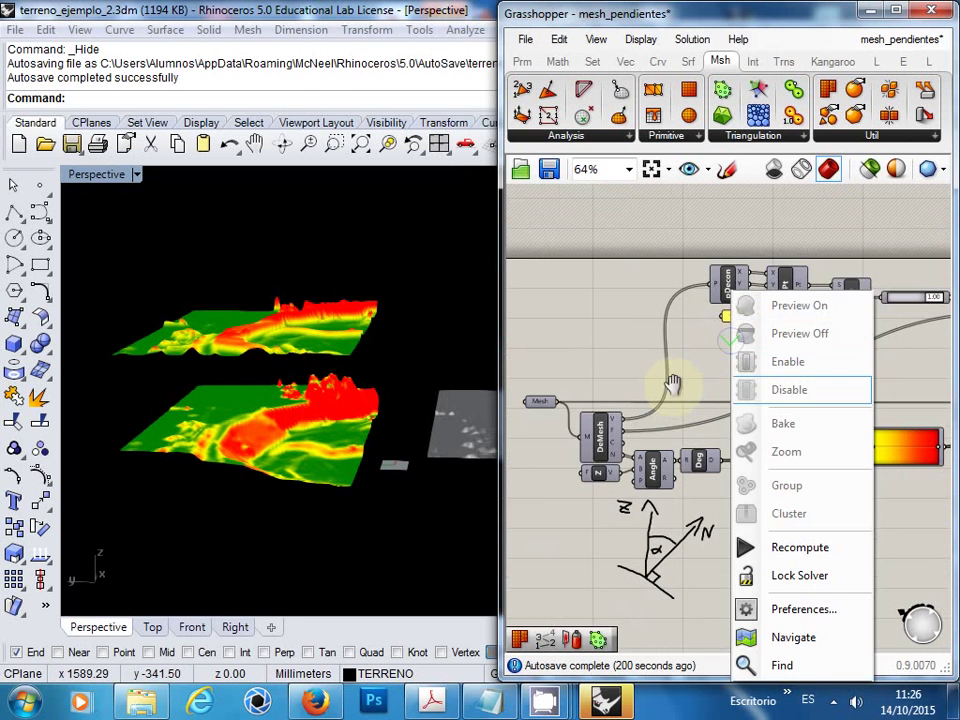
left_click(673, 384)
right_click(662, 296)
scroll(632, 326, "up", 4)
key("Escape")
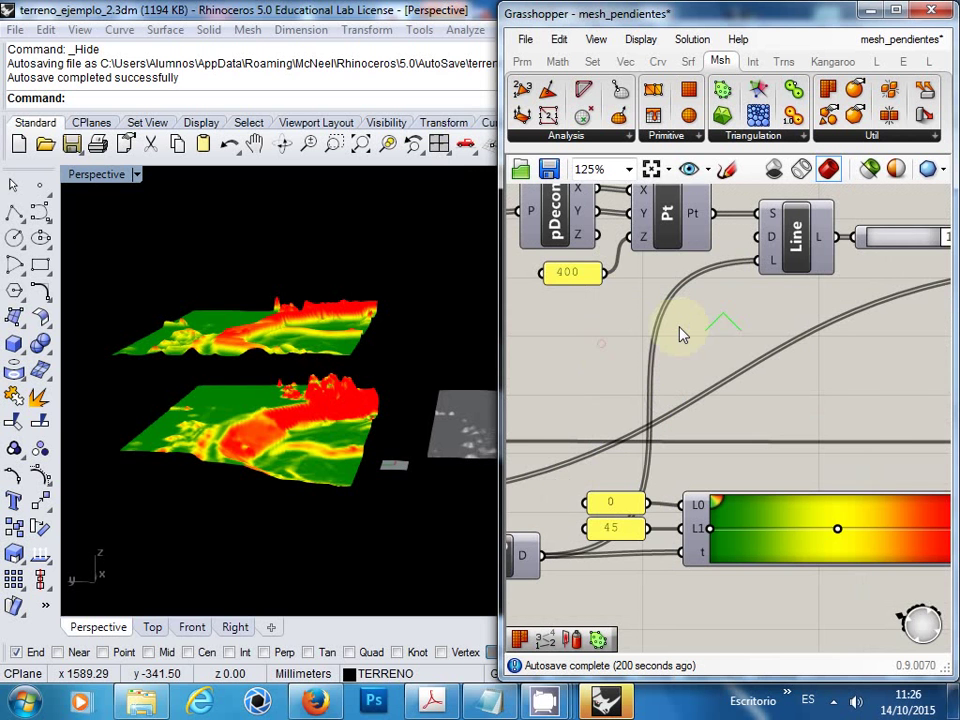
right_click_drag(700, 321, 672, 367)
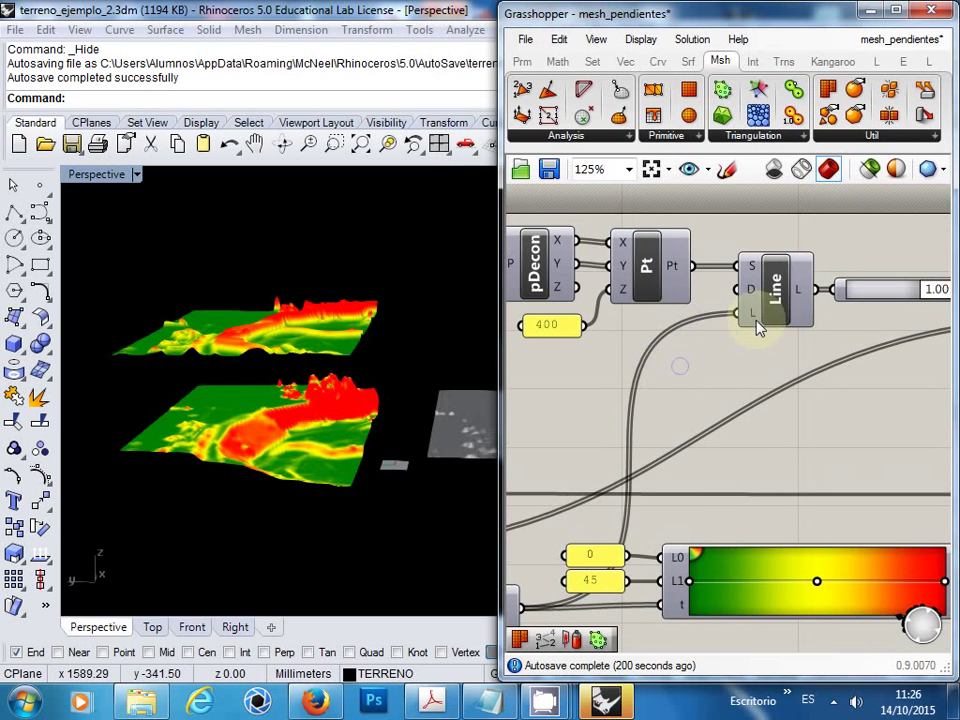
right_click_drag(831, 317, 789, 269)
right_click(789, 270)
left_click(657, 348)
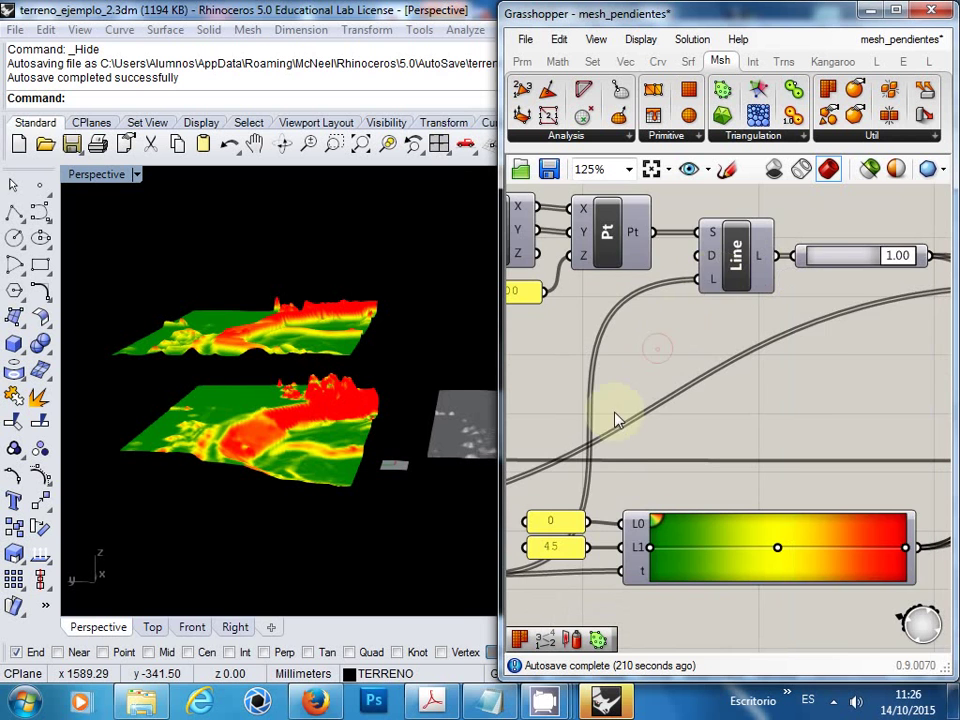
right_click_drag(615, 420, 709, 290)
mouse_move(563, 447)
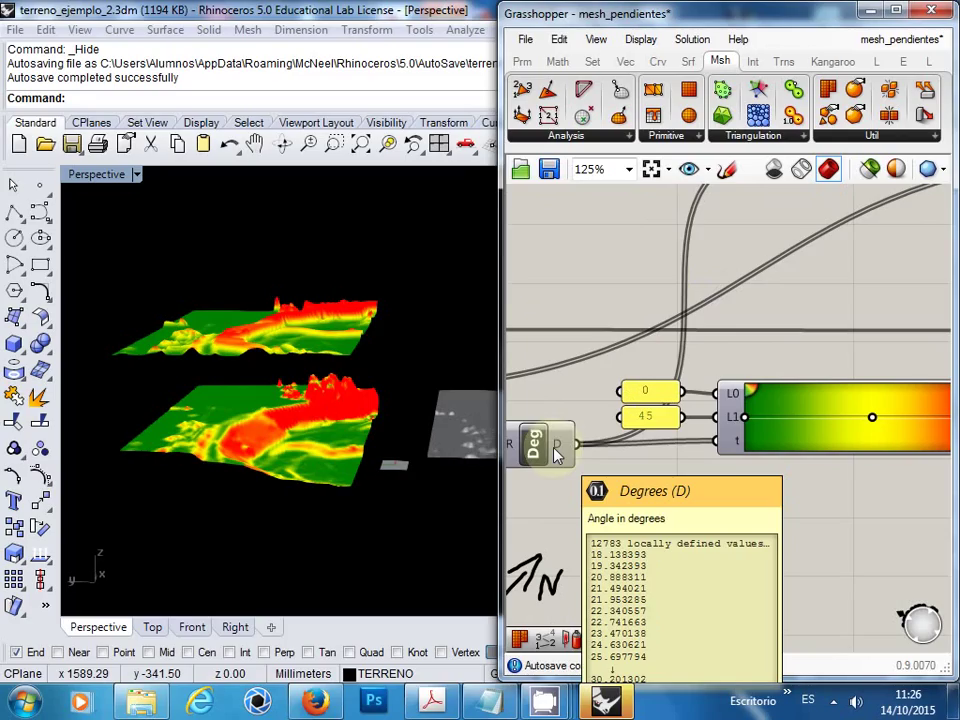
right_click_drag(729, 268, 739, 379)
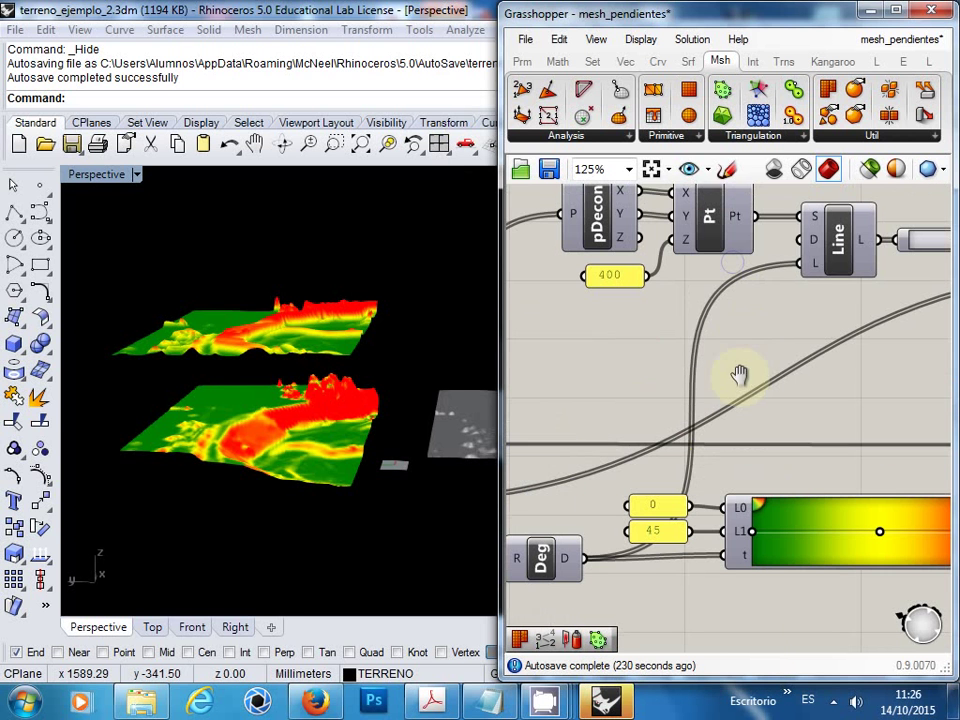
double_click(697, 340)
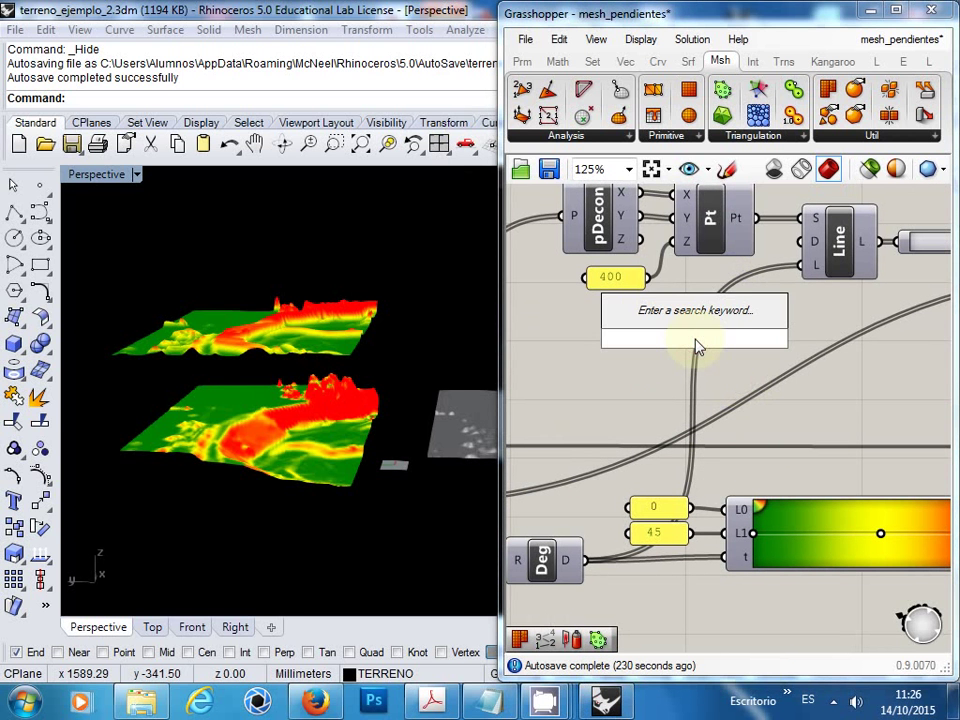
type("mul")
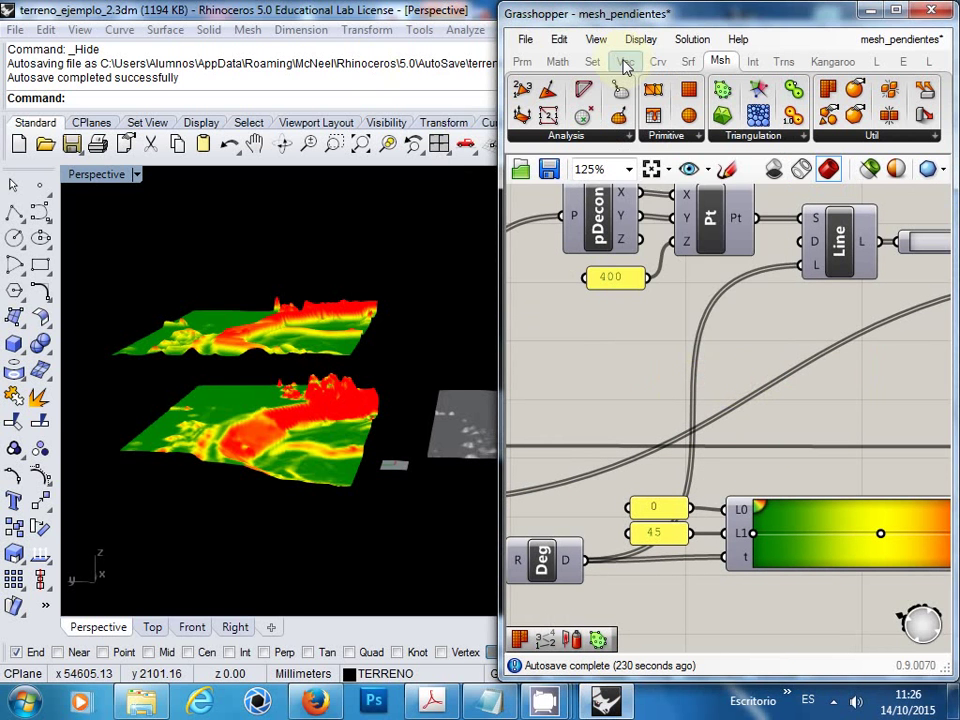
left_click(557, 61)
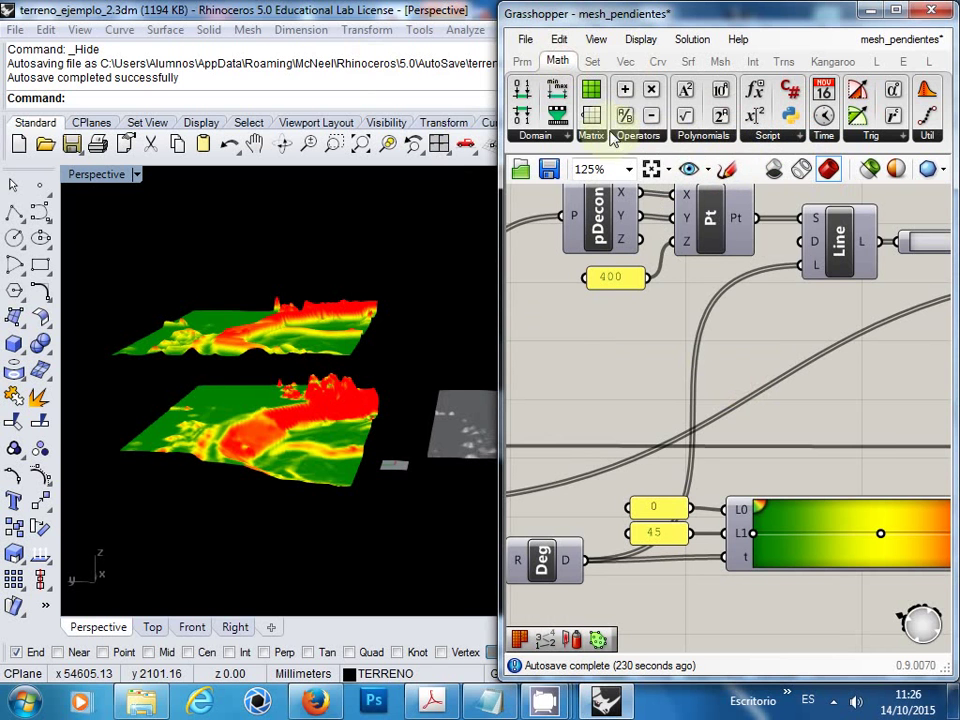
left_click(638, 135)
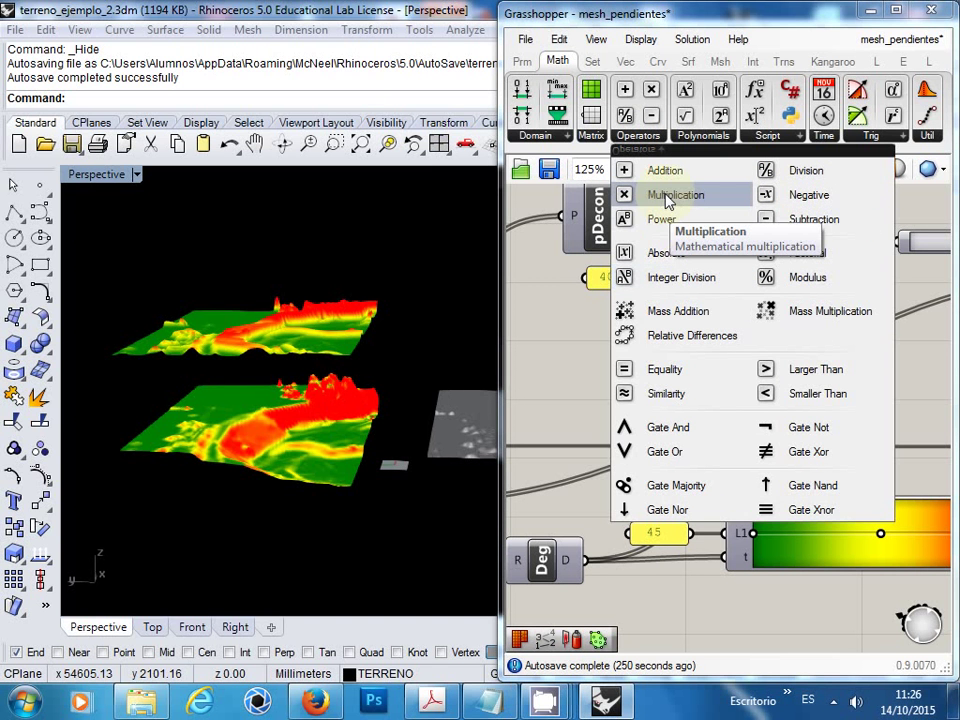
left_click(589, 372)
left_click(648, 371)
Step: Add a Multiplication component and place it just below the Line component's length input
double_click(650, 373)
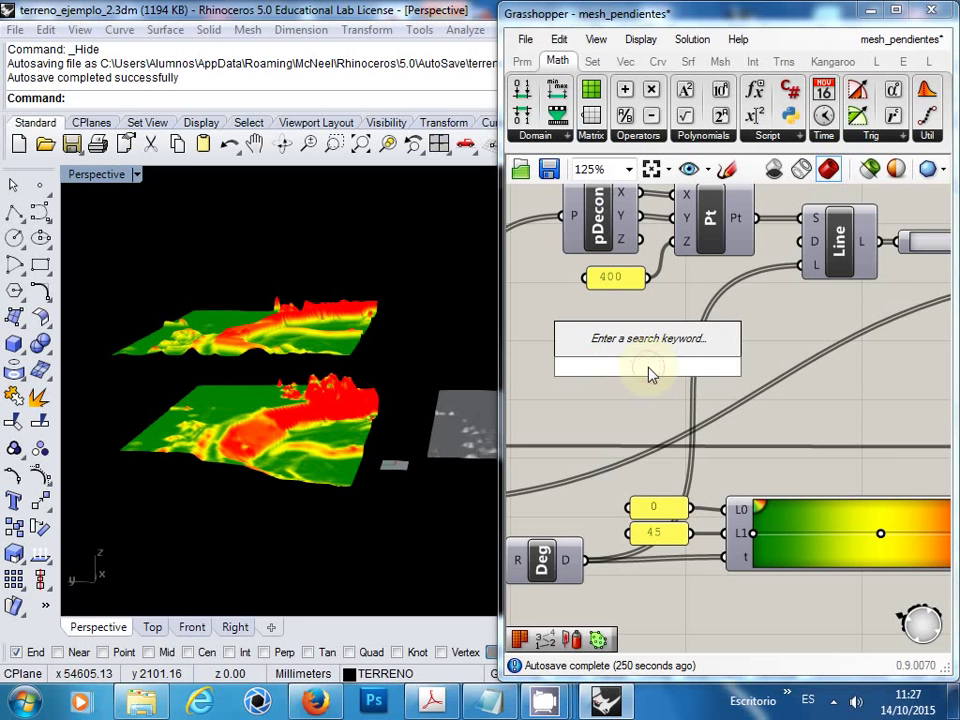
type("*")
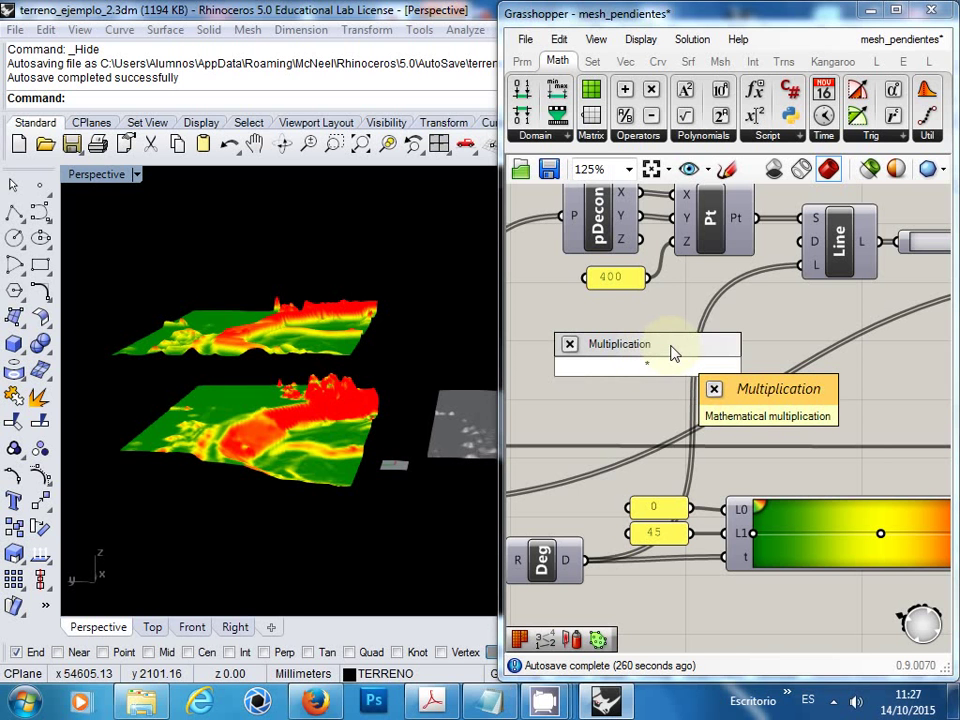
left_click(672, 350)
left_click_drag(670, 356, 655, 347)
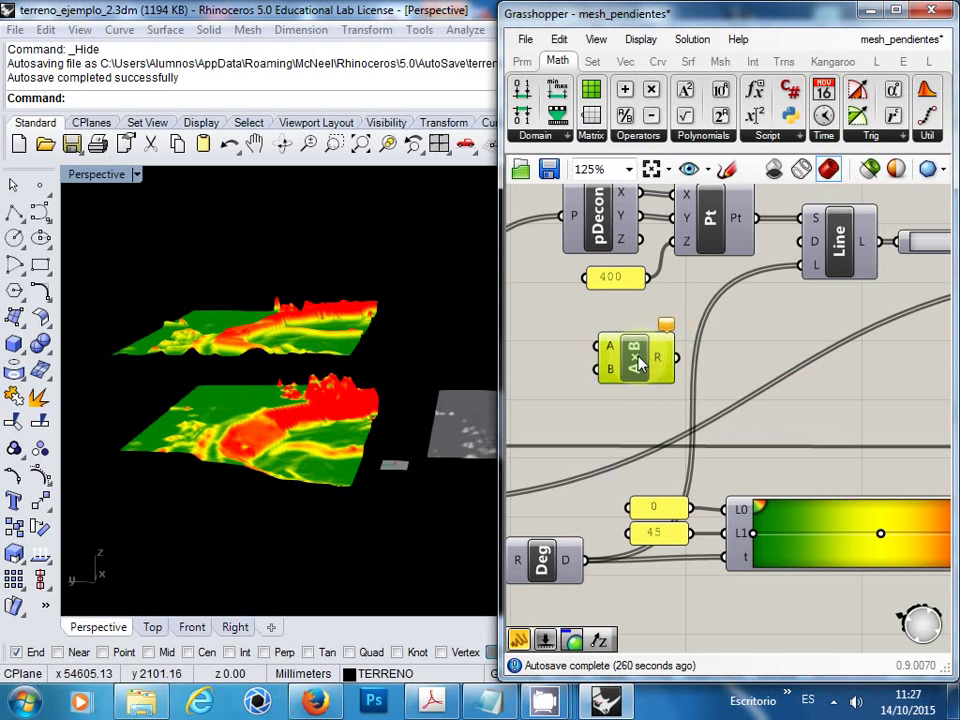
right_click_drag(625, 408, 675, 364)
left_click_drag(678, 340, 795, 316)
left_click(868, 375)
right_click_drag(868, 375, 851, 381)
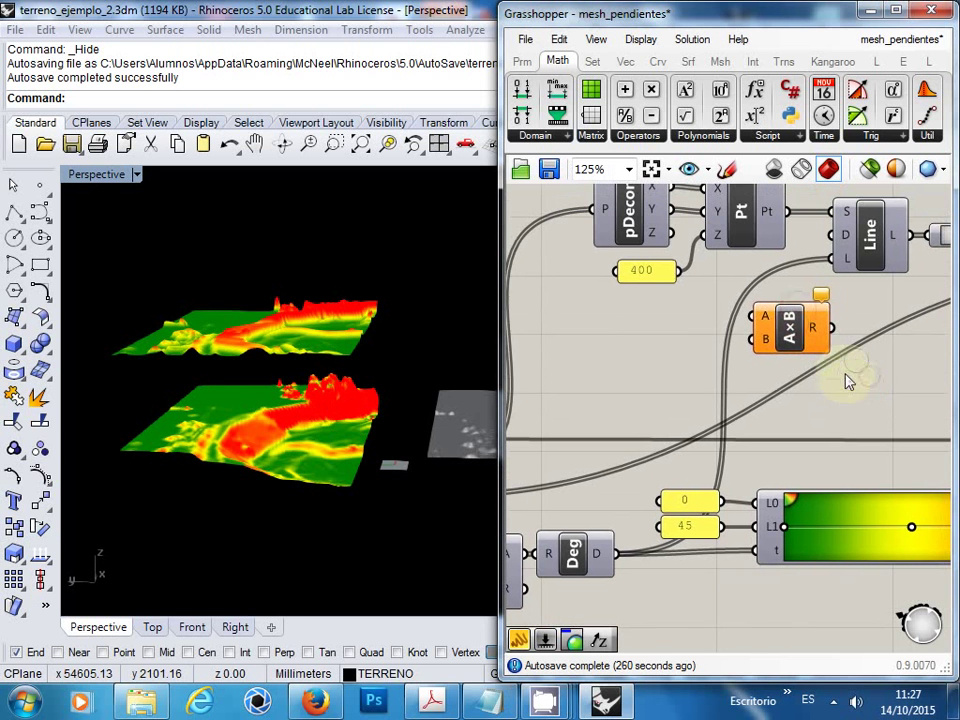
Step: Connect the Degrees output to input B of the Multiplication component
right_click_drag(741, 406, 762, 395)
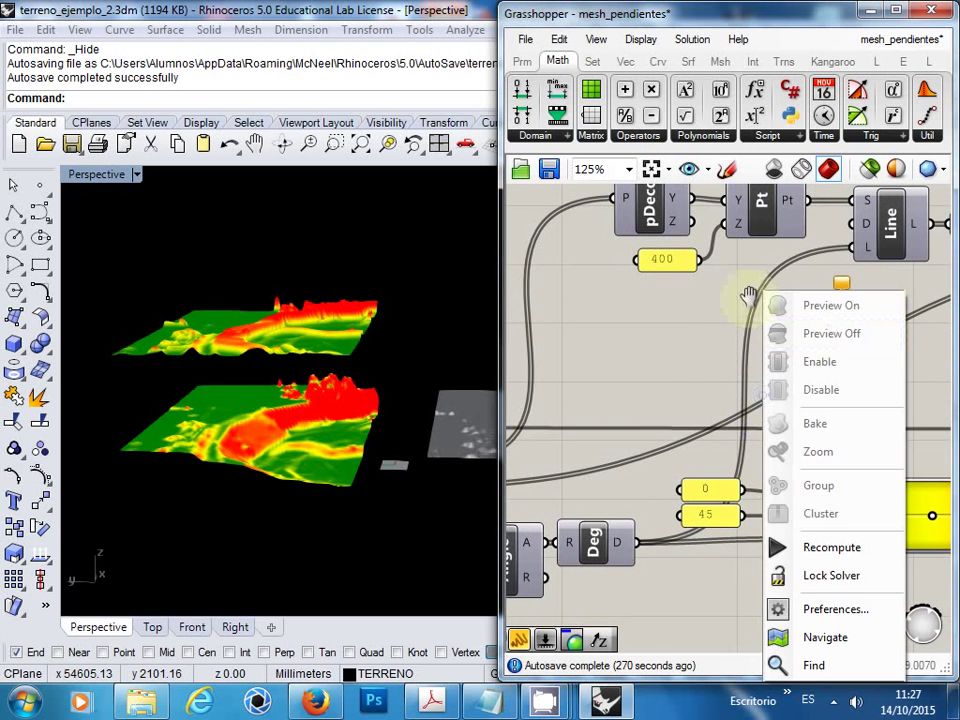
left_click(669, 399)
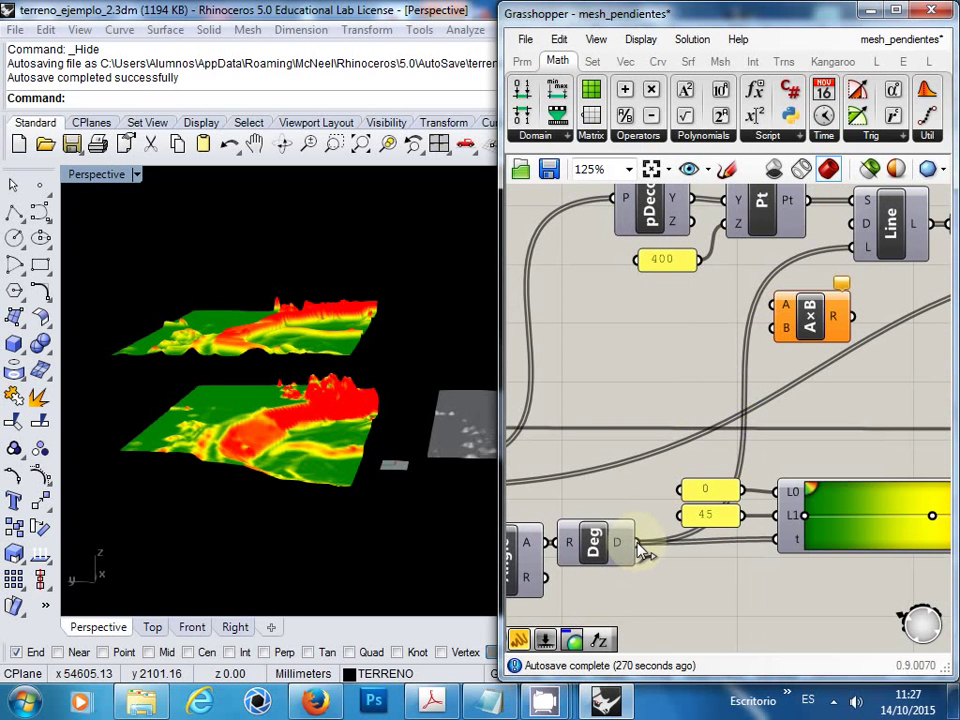
mouse_move(619, 545)
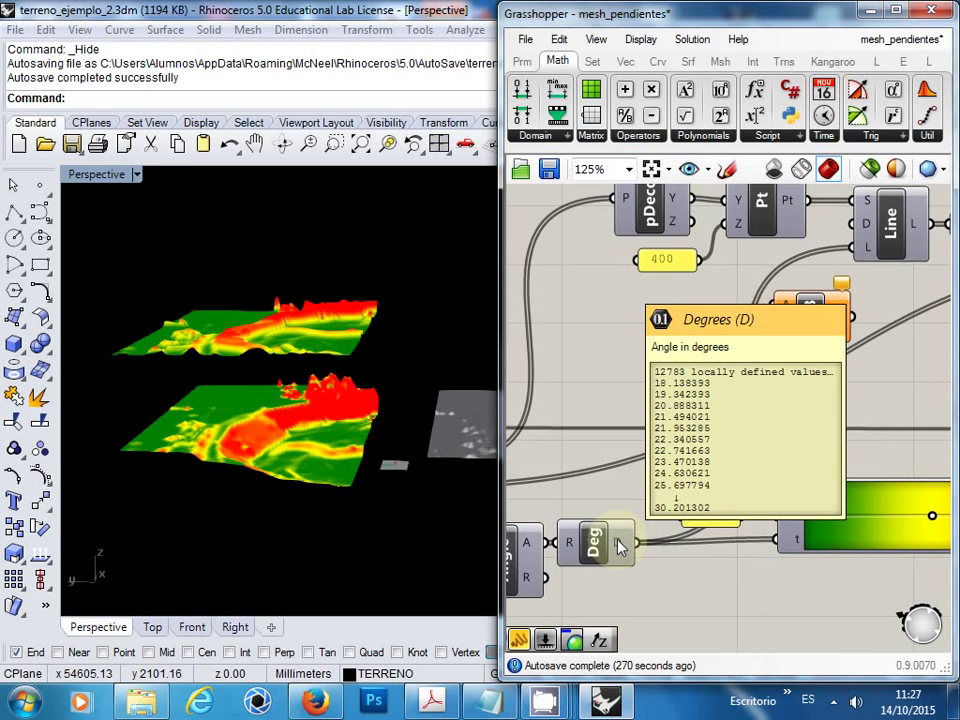
left_click_drag(619, 545, 768, 342)
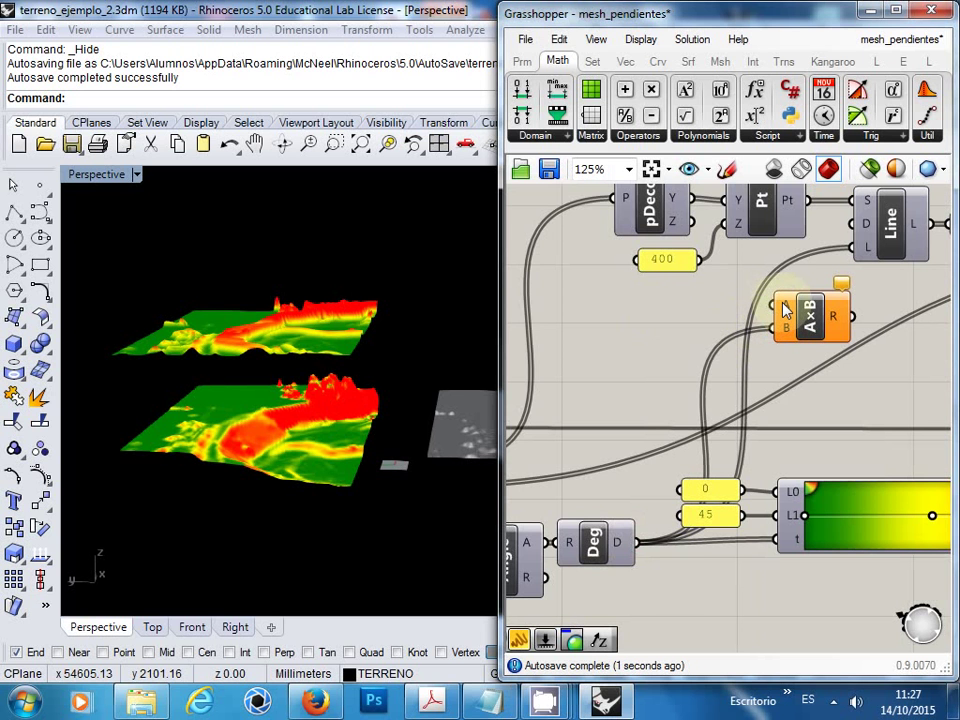
Step: Add a number slider with value 1.5 beside the Multiplication component and connect it to input A
mouse_move(785, 310)
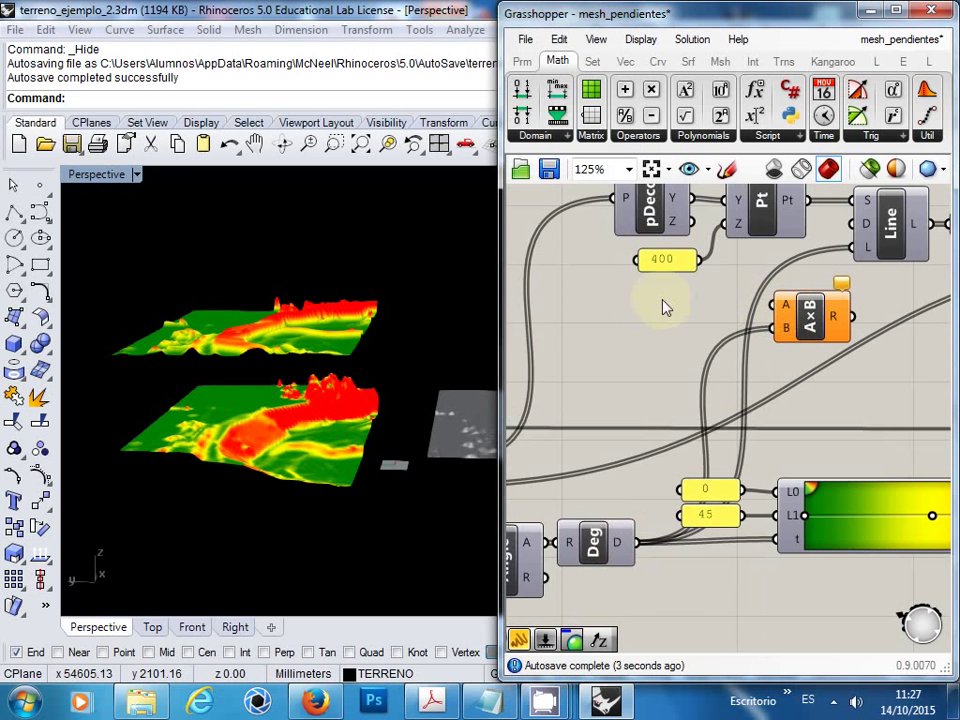
double_click(632, 312)
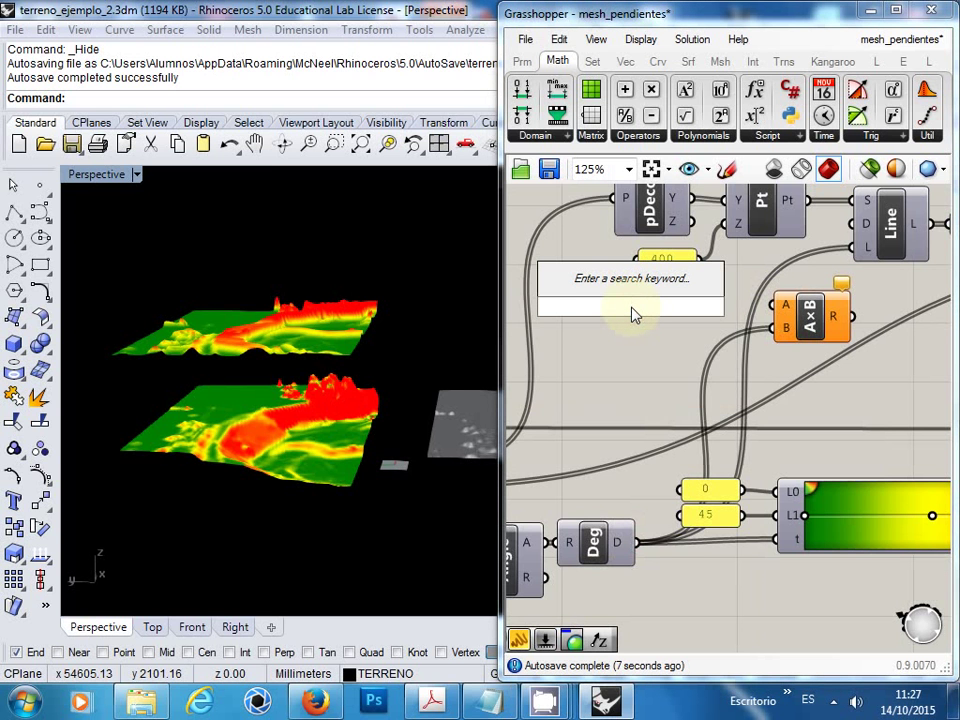
type("1")
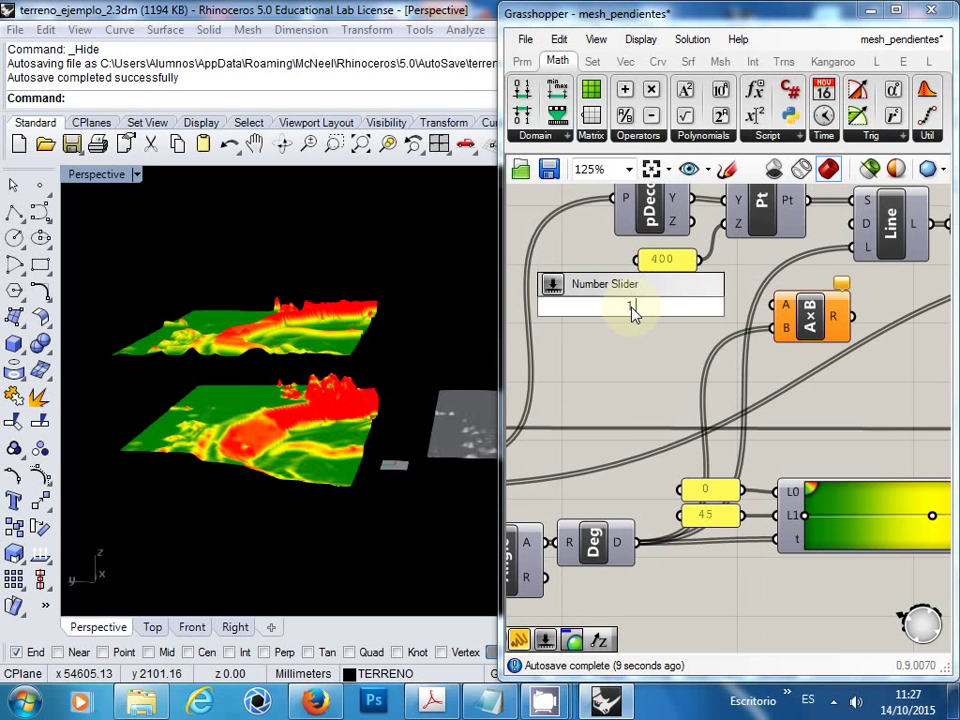
type(".5")
key("Return")
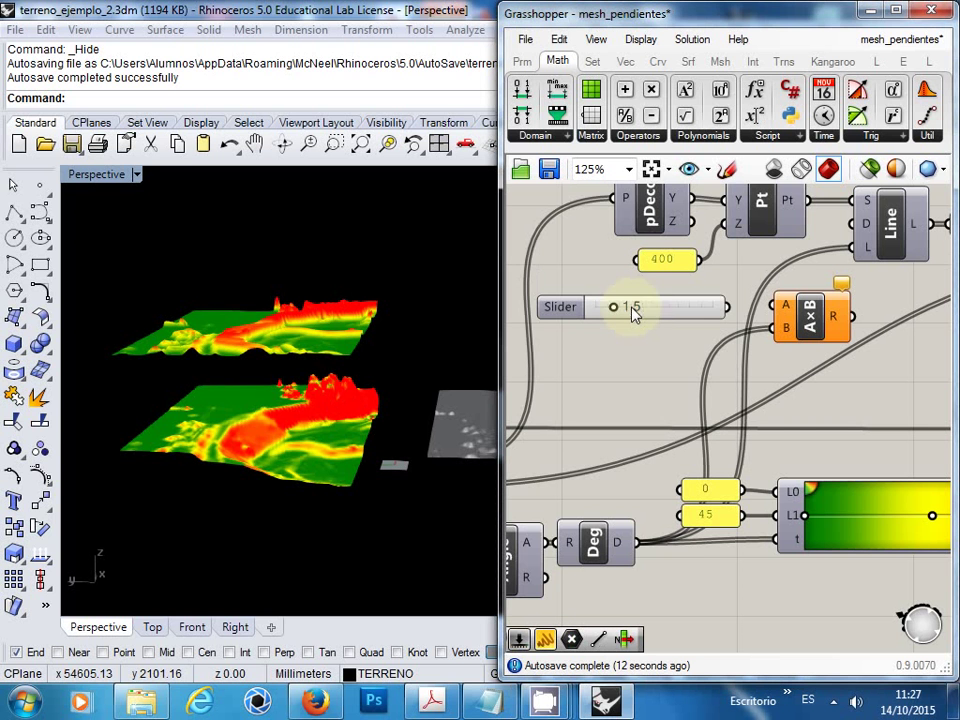
left_click(722, 307)
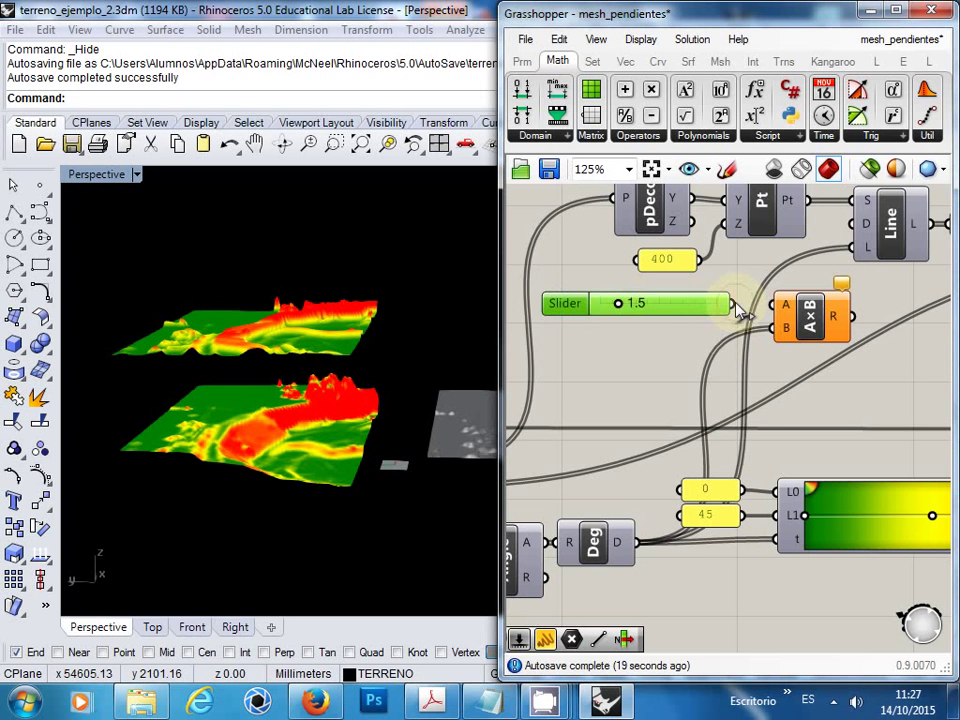
left_click_drag(734, 304, 785, 305)
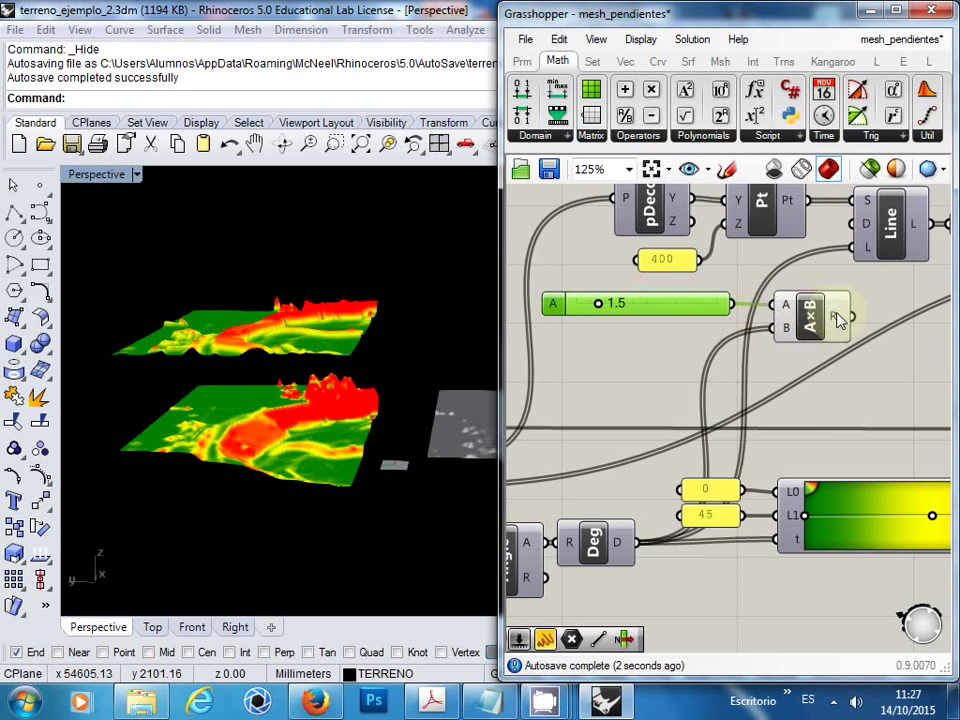
Step: Connect the Multiplication result to the Line component's length input, replacing the direct wire from Degrees
mouse_move(838, 318)
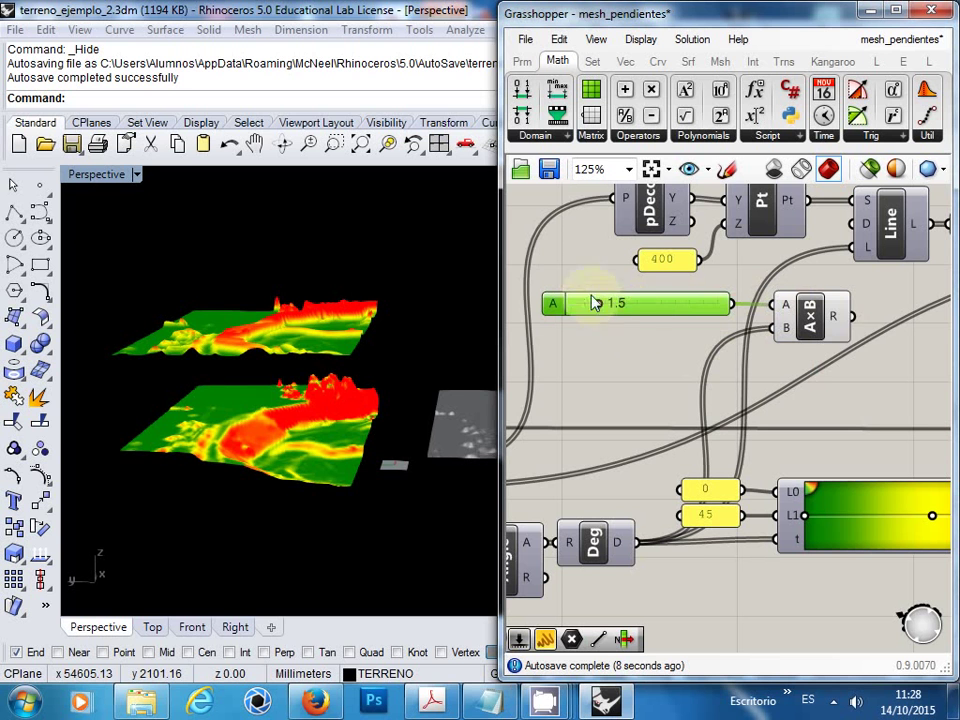
left_click_drag(853, 316, 852, 253)
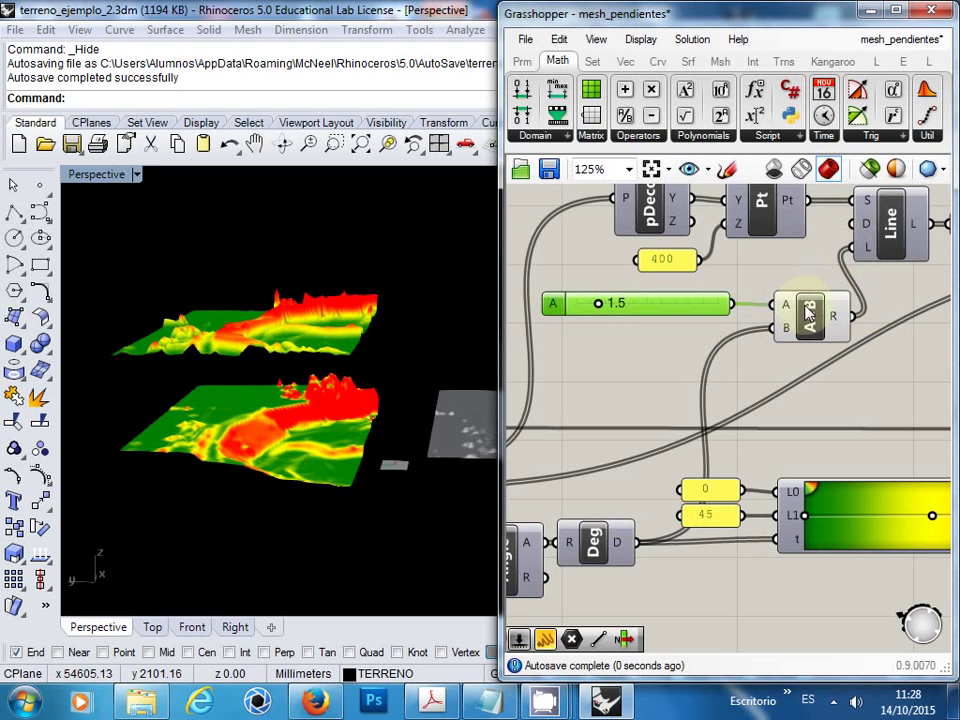
left_click_drag(819, 318, 810, 320)
Step: Raise the multiplier slider to 3.0 and view the exaggerated slope mesh up close in perspective
left_click(611, 349)
scroll(606, 343, "up", 3)
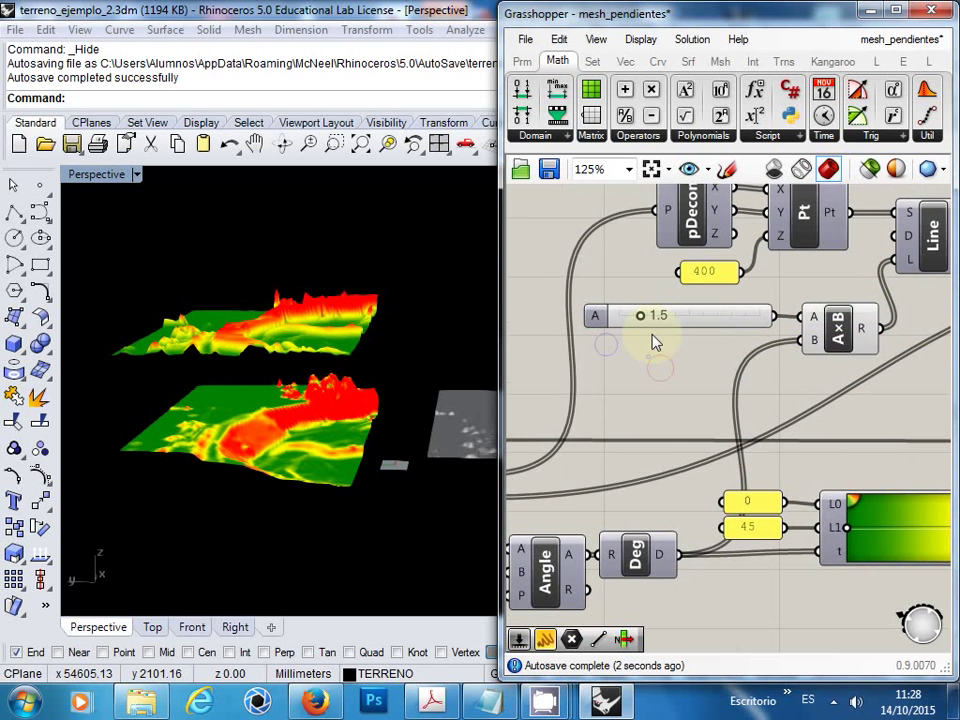
left_click_drag(640, 318, 811, 312)
left_click_drag(737, 312, 672, 313)
scroll(387, 345, "up", 4)
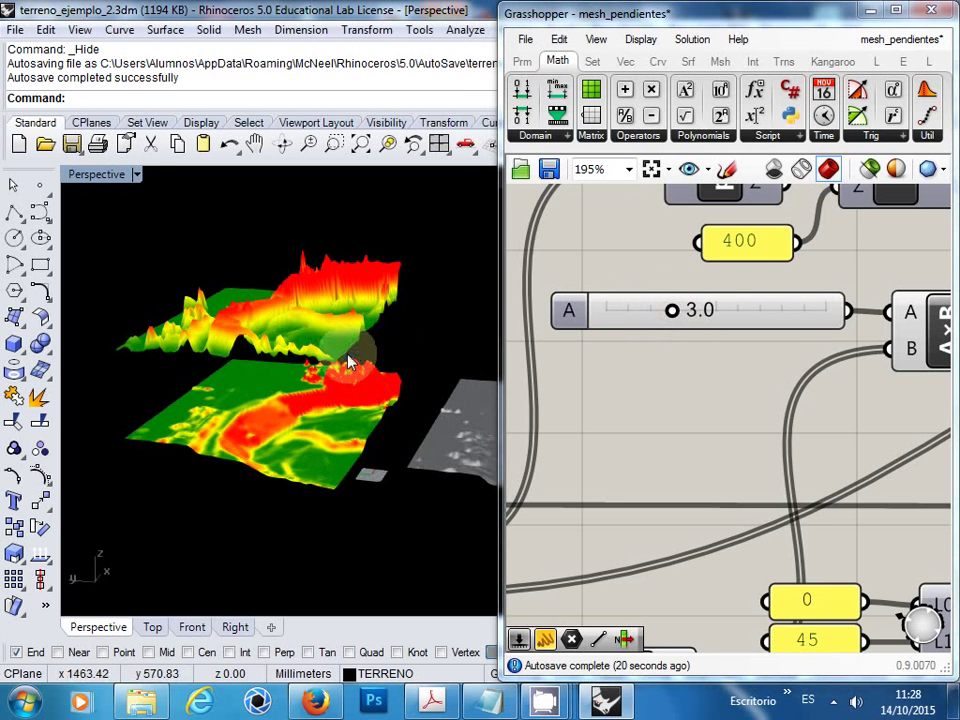
mouse_move(242, 326)
right_mouse_down()
mouse_move(285, 294)
mouse_move(411, 315)
mouse_move(326, 285)
mouse_move(352, 300)
right_mouse_up()
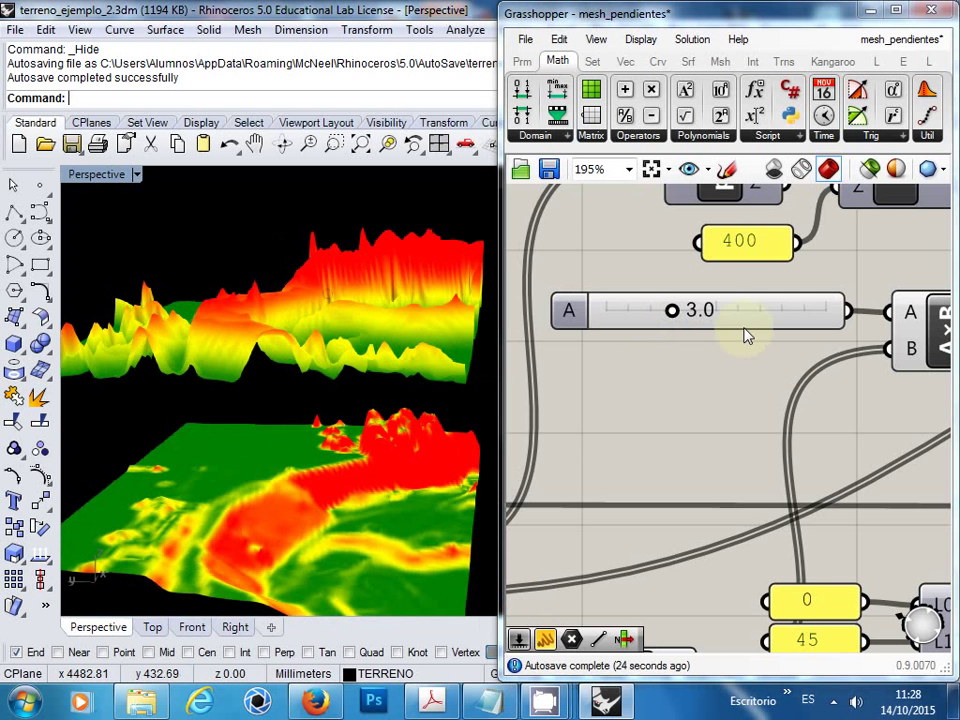
Step: Try lowering the curve position parameter after the Line component to about 0.17, and return it to 1.00
right_click_drag(746, 332, 589, 332)
right_click_drag(874, 317, 645, 360)
right_click_drag(792, 333, 782, 311)
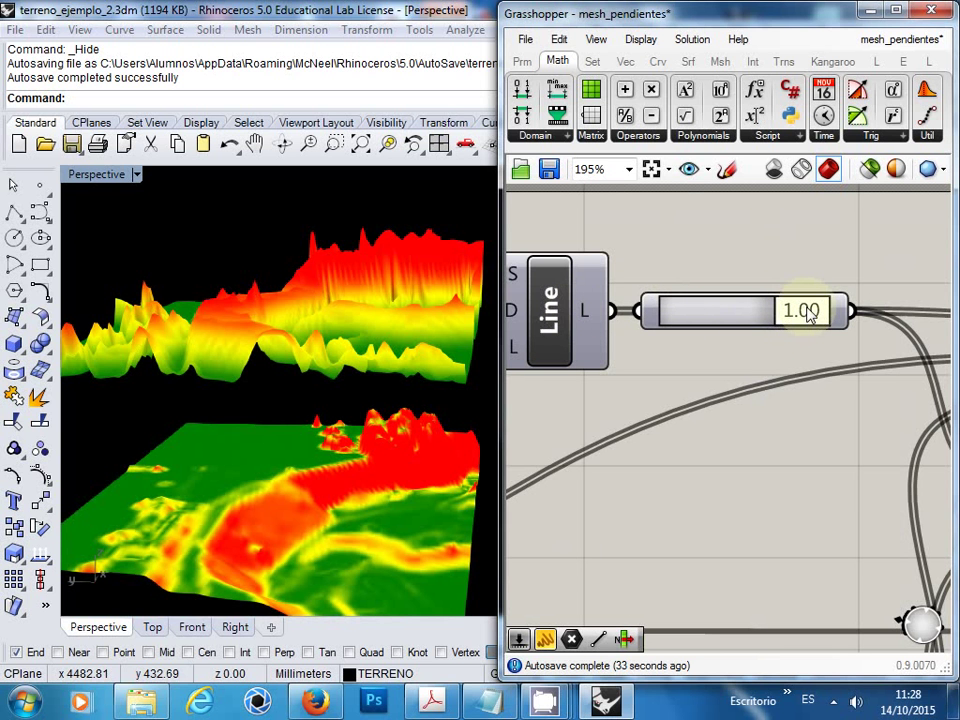
left_click_drag(803, 315, 697, 318)
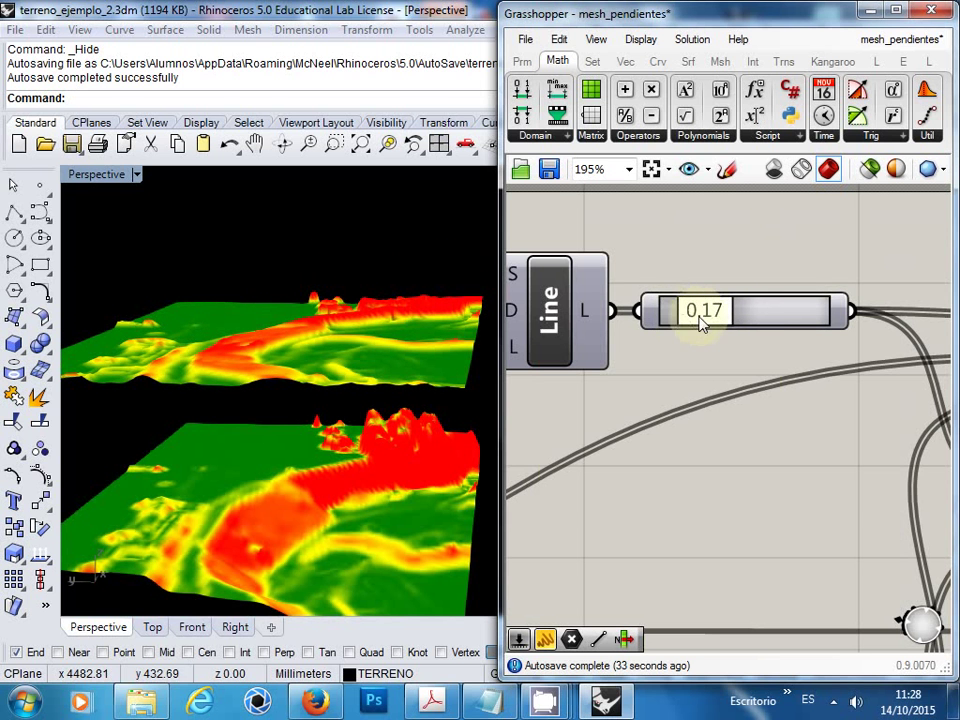
left_click_drag(737, 320, 853, 316)
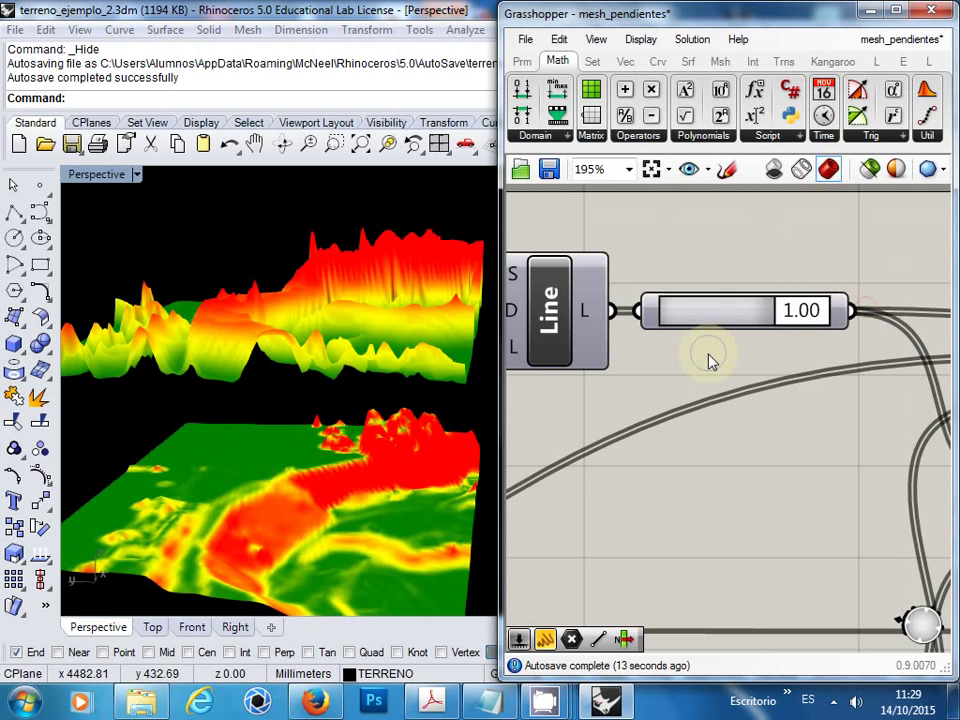
Step: Set the multiplier slider feeding the Multiplication component to 2.6
scroll(808, 300, "down", 5)
right_click(808, 300)
left_click(756, 358)
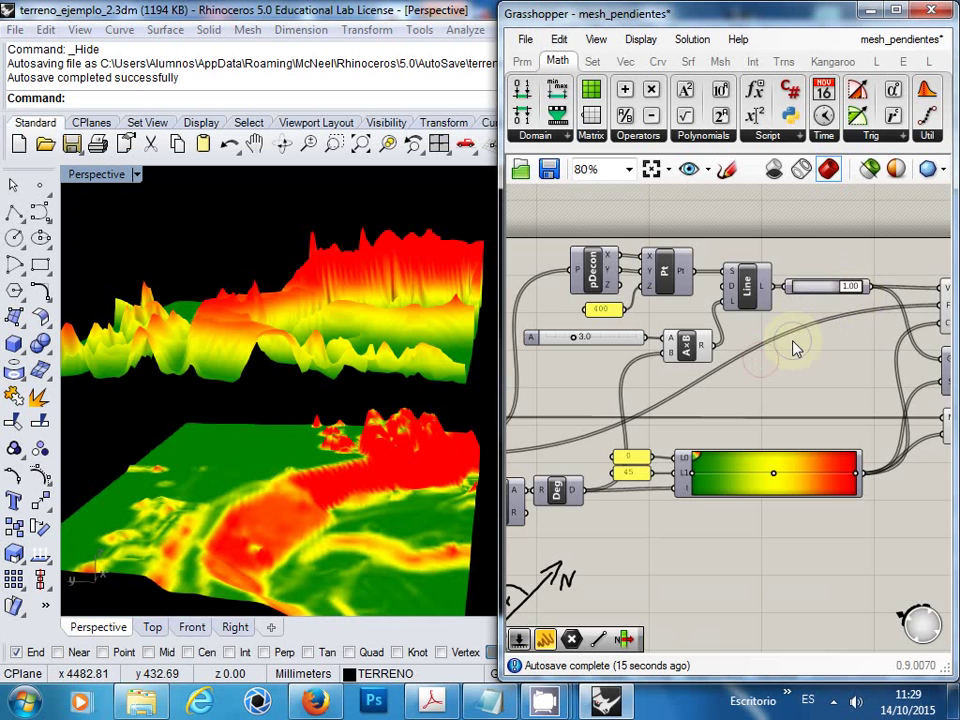
right_click_drag(792, 341, 823, 312)
scroll(820, 318, "down", 1)
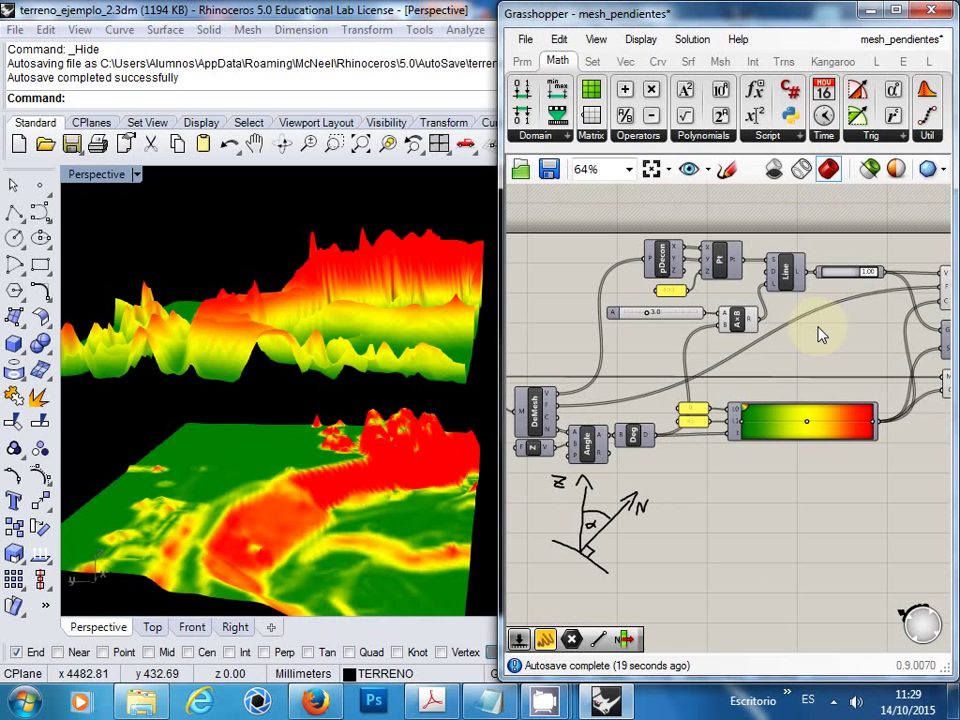
right_click_drag(826, 333, 770, 336)
left_click_drag(595, 330, 597, 330)
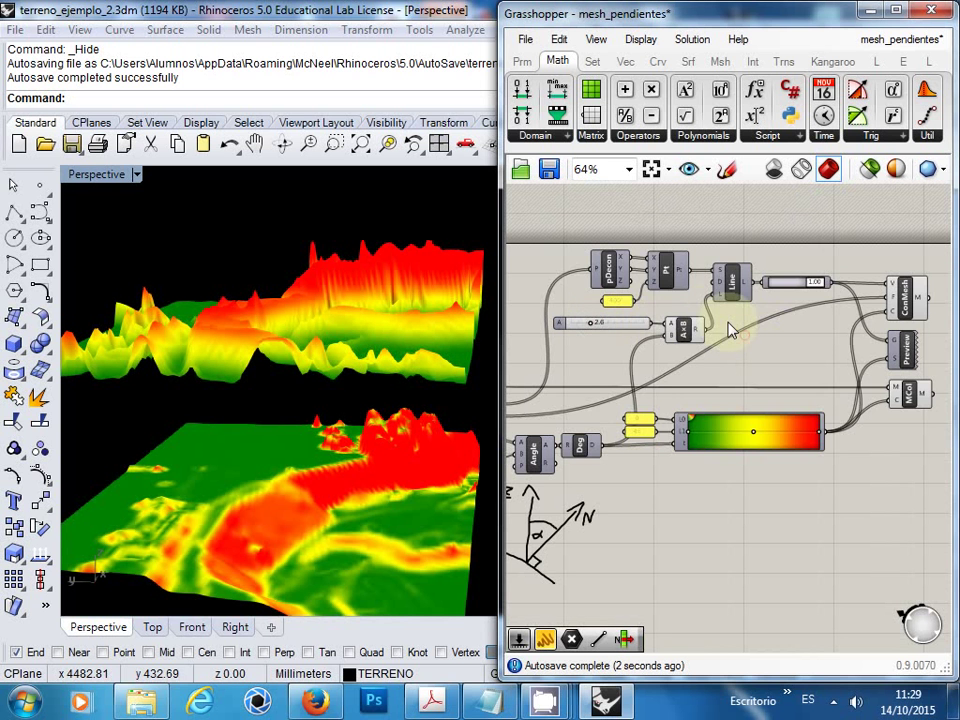
Step: Review the definition from the mesh deconstruction through the point, multiplication and line components to Construct Mesh
right_click_drag(737, 313, 787, 395)
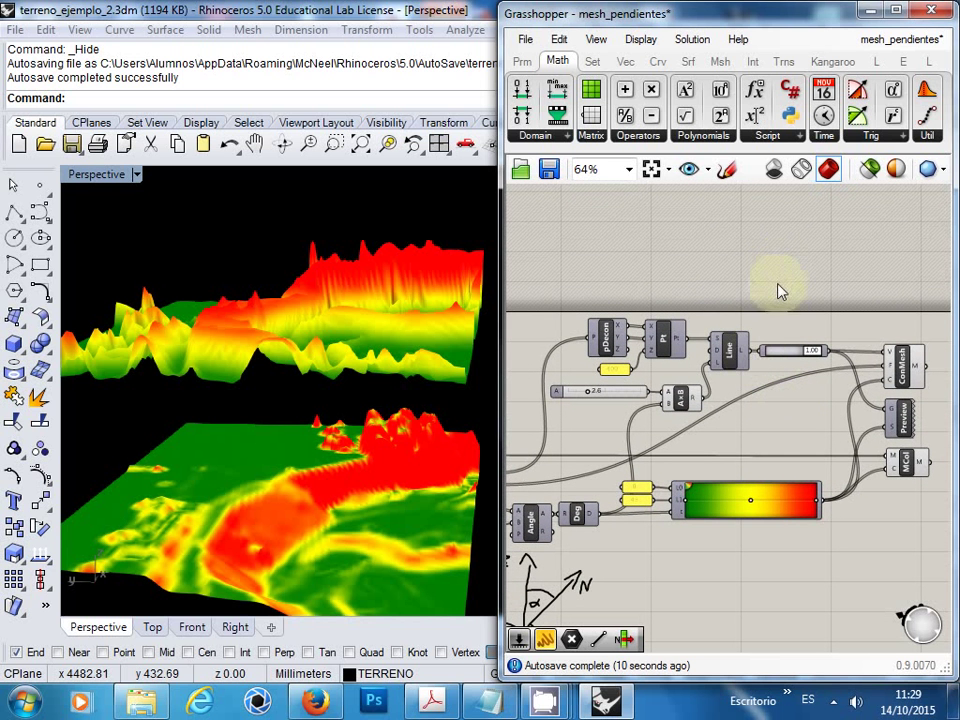
right_click_drag(778, 291, 757, 332)
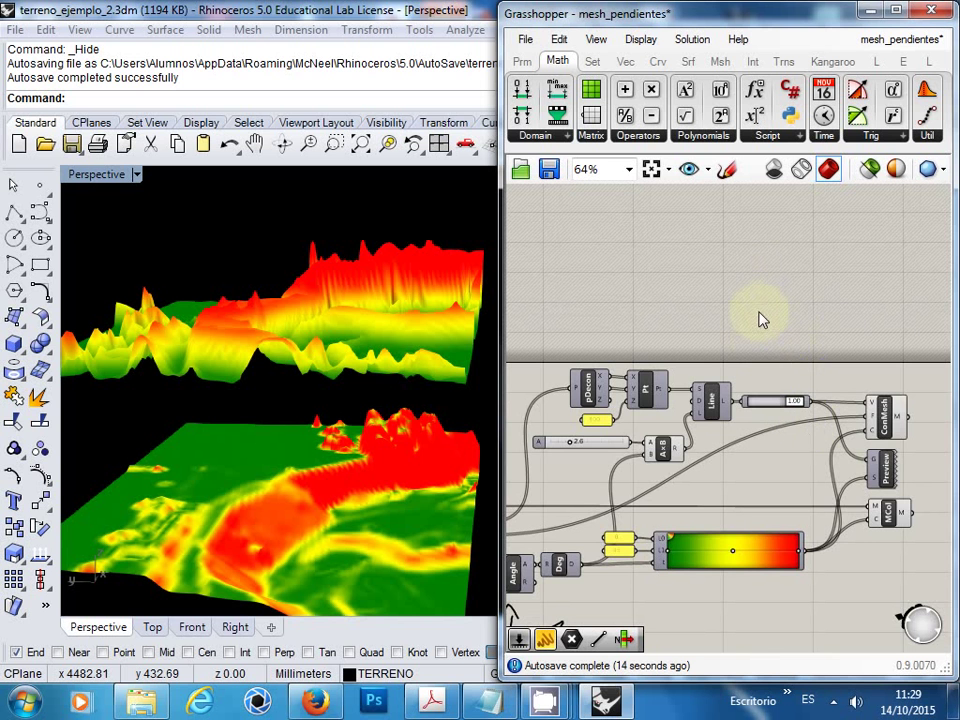
right_click_drag(720, 294, 855, 250)
right_click(855, 250)
left_click(782, 330)
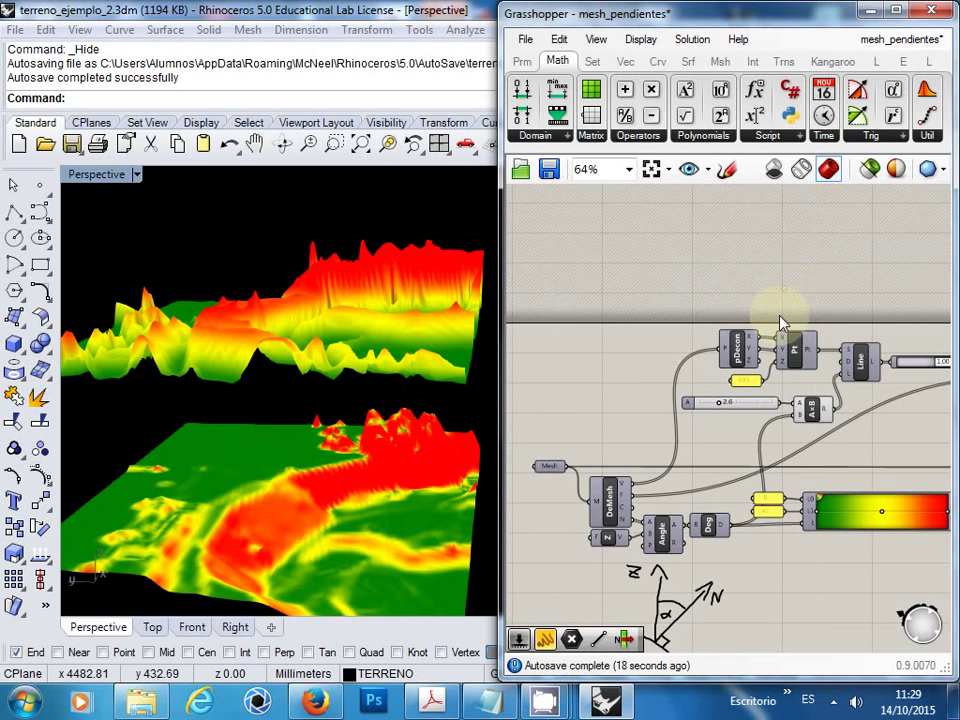
scroll(790, 332, "up", 2)
right_click_drag(808, 330, 722, 312)
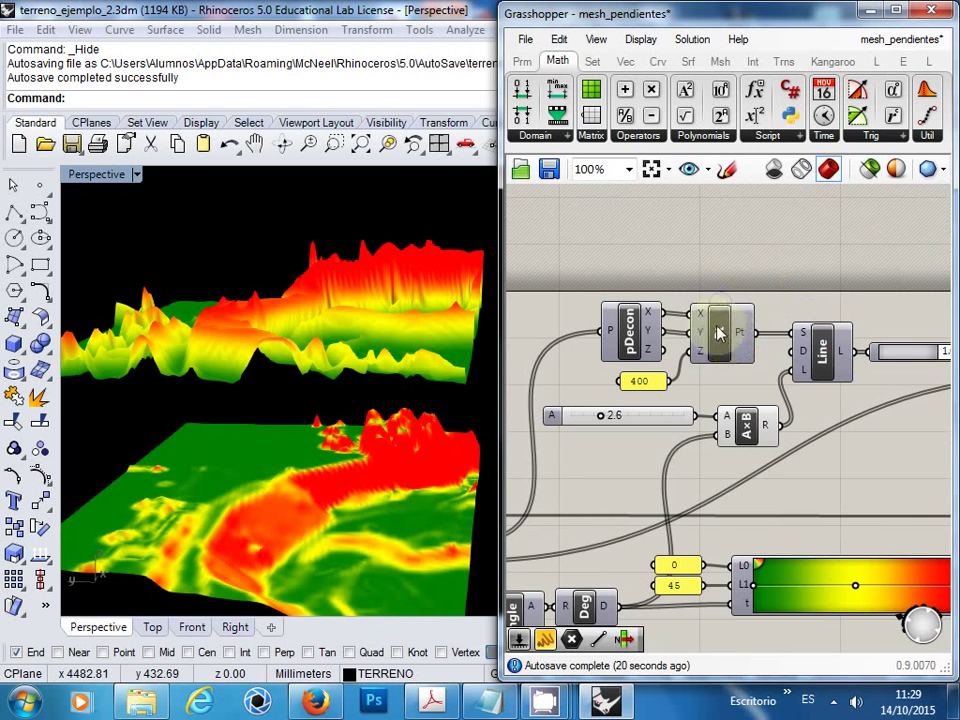
scroll(690, 302, "down", 2)
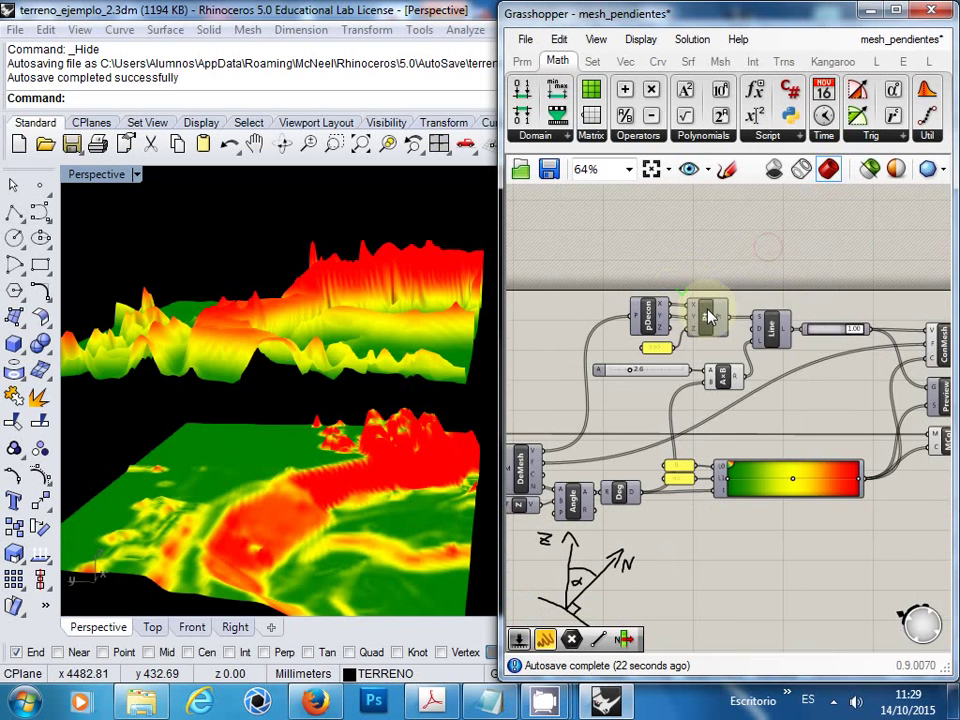
Step: Turn on the preview of the Construct Point component so its base points display under the slope mesh
right_click(707, 314)
left_click(762, 347)
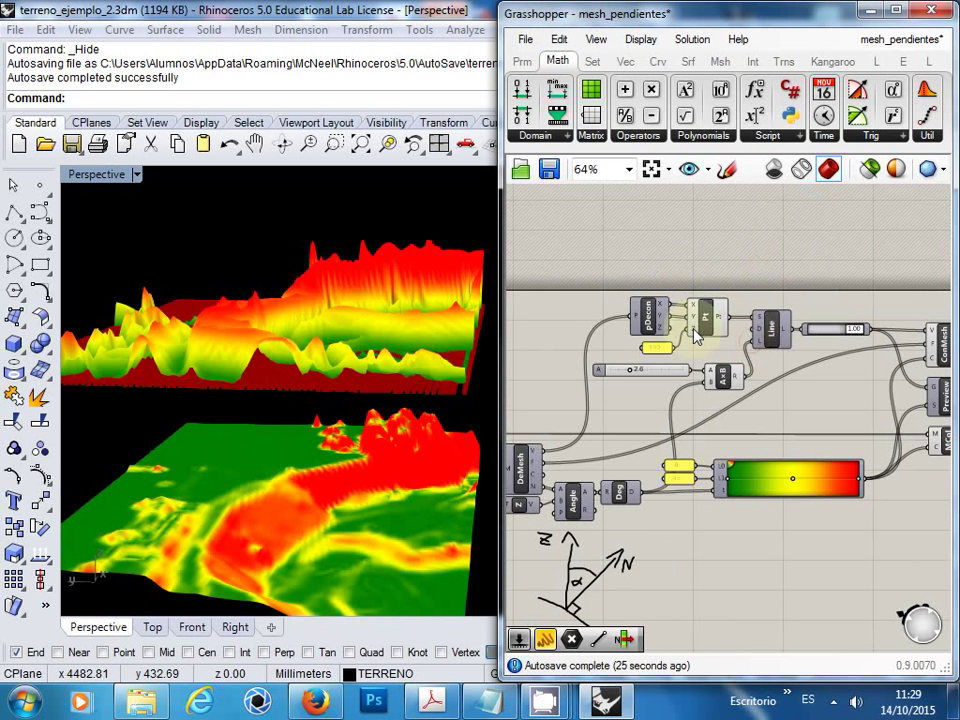
right_click_drag(743, 360, 518, 350)
right_click(615, 298)
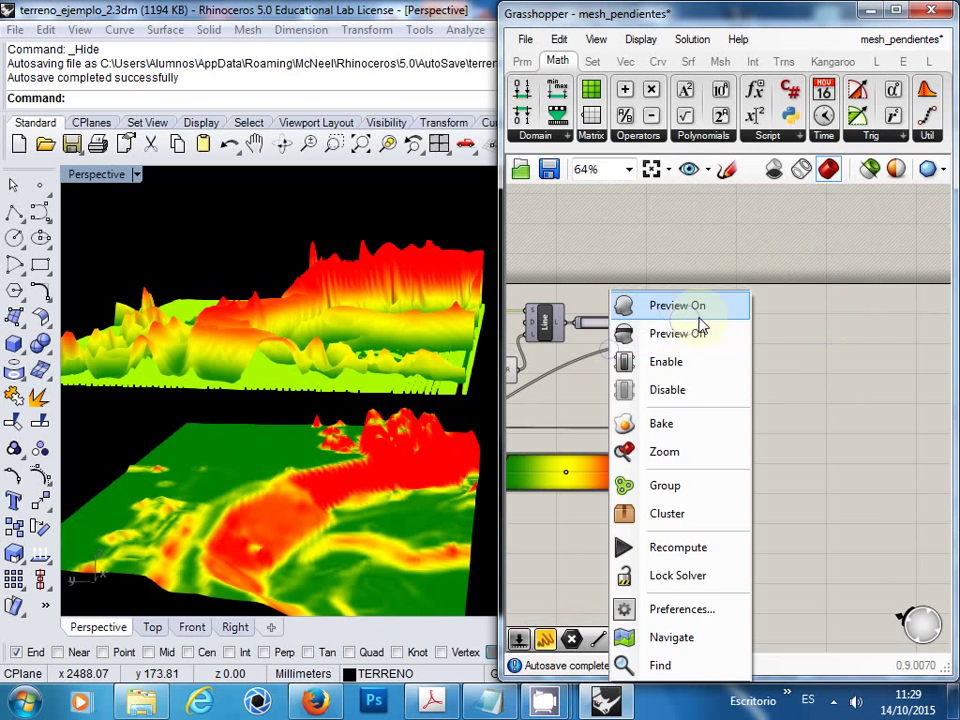
right_click(770, 252)
left_click(768, 252)
Step: Turn off the preview of the Construct Mesh, Custom Preview and Mesh Colours components at the end of the definition
scroll(789, 261, "down", 1)
left_click_drag(879, 261, 647, 445)
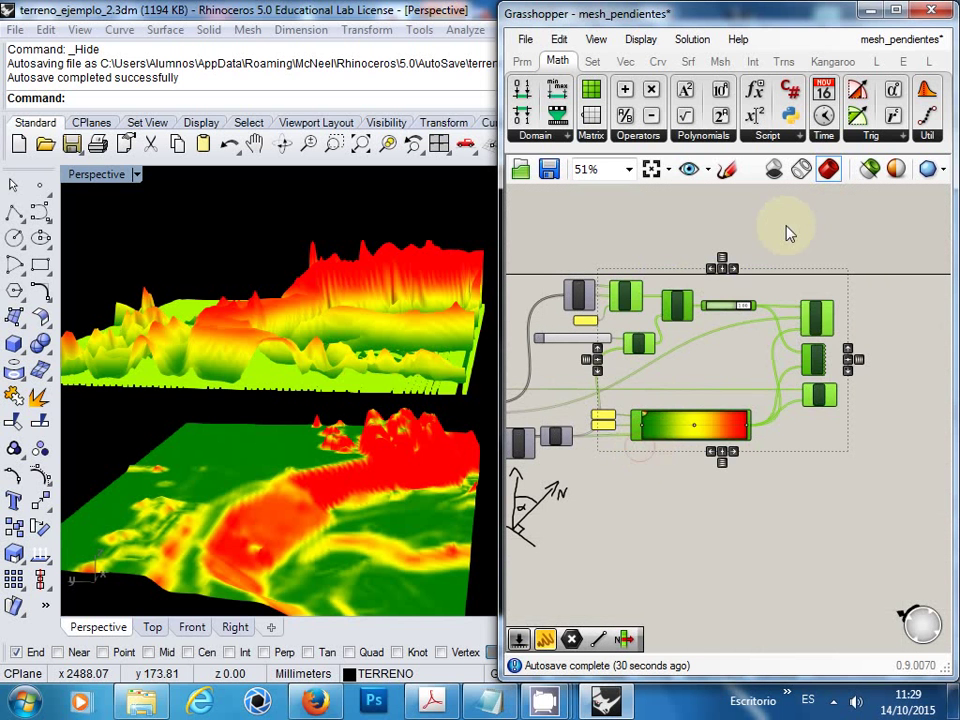
left_click_drag(879, 250, 715, 450)
middle_click(785, 350)
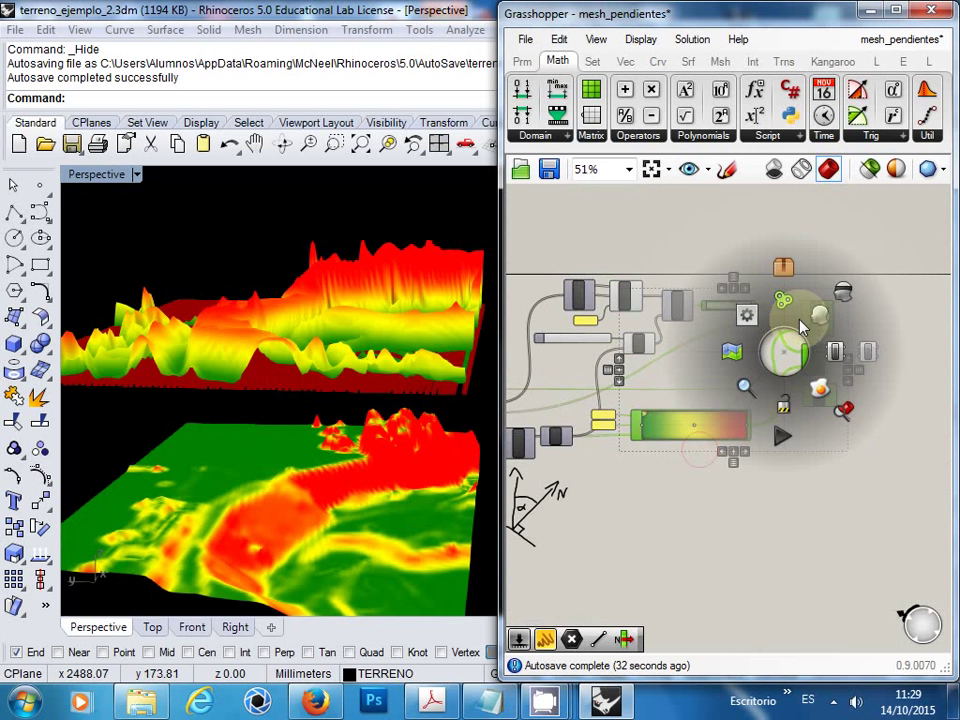
left_click(841, 289)
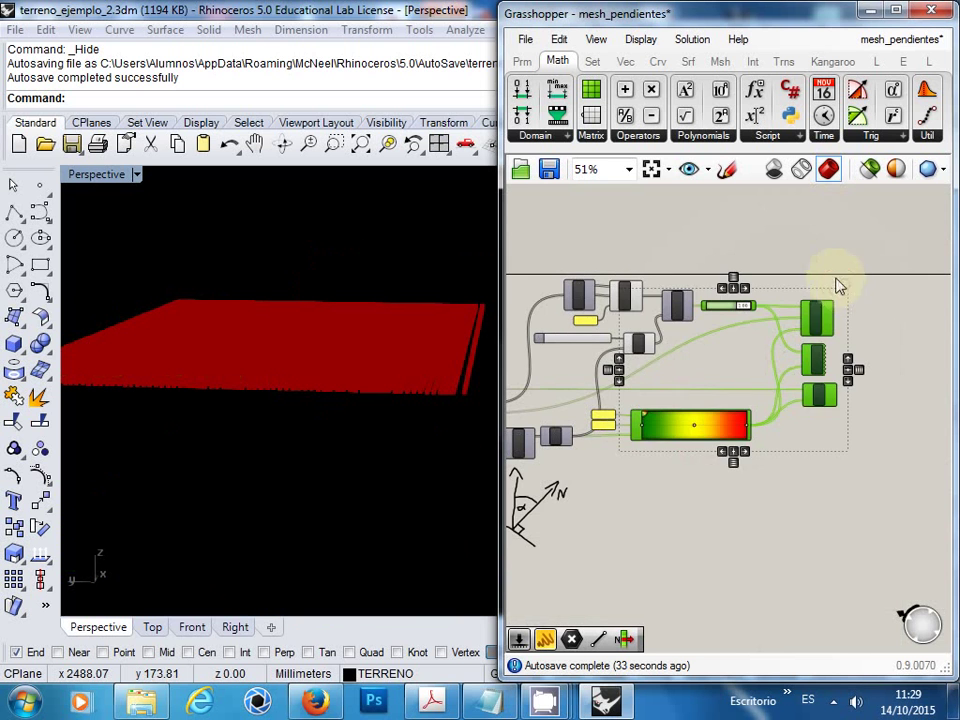
Step: Turn off the preview of the Multiplication component
right_click(686, 340)
scroll(686, 334, "up", 3)
right_click(686, 334)
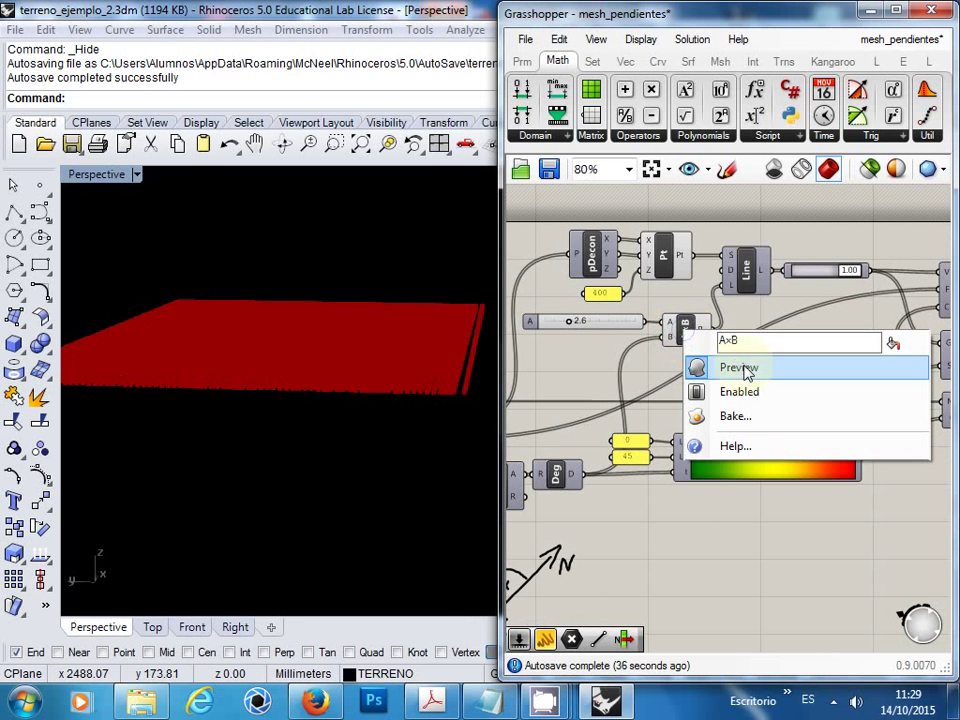
left_click(709, 368)
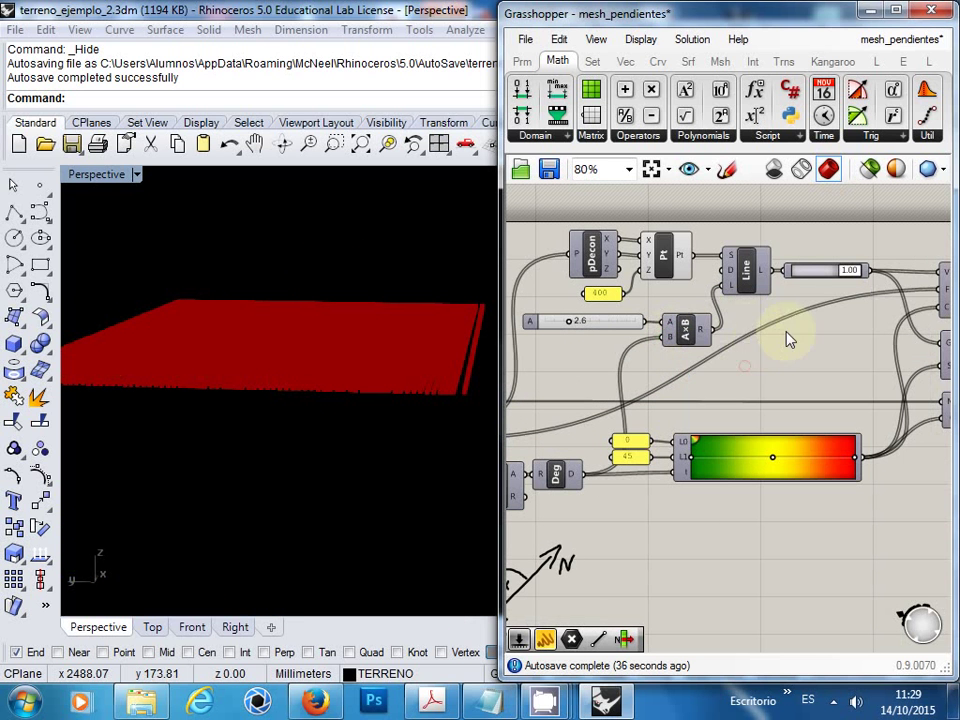
Step: Inspect the spacing of the flat base point grid up close in the Top and Perspective views
left_click(152, 627)
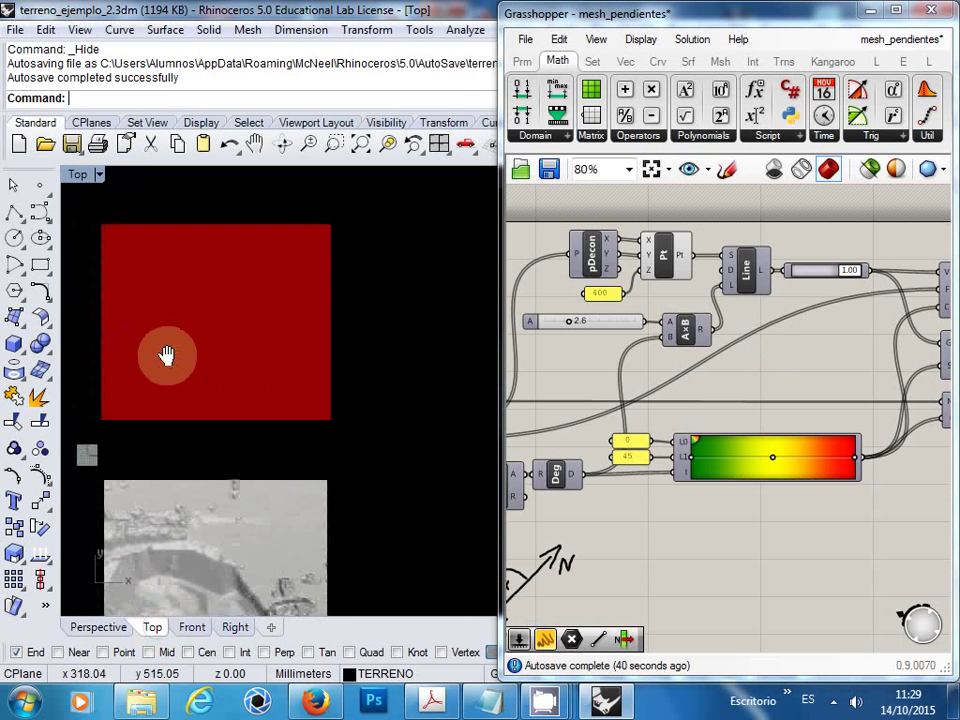
scroll(129, 407, "up", 5)
right_click_drag(141, 388, 242, 390)
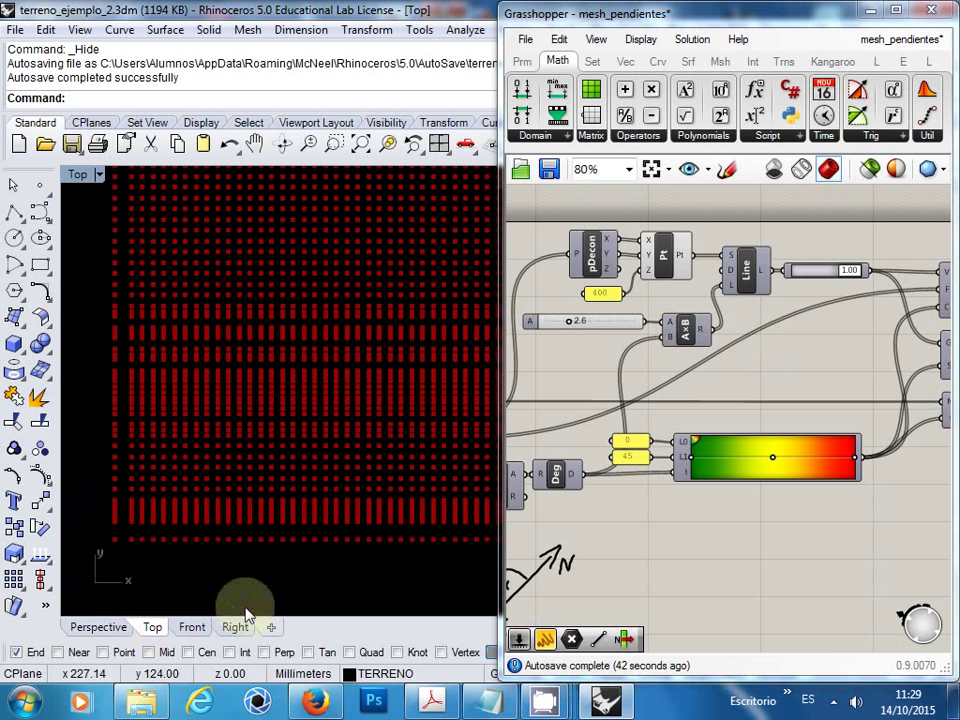
left_click(114, 627)
right_click_drag(243, 437, 313, 474)
scroll(306, 414, "up", 5)
Step: Select the Construct Point component to highlight its points, and examine its coordinate inputs and base elevation panel
right_click_drag(812, 320, 864, 414)
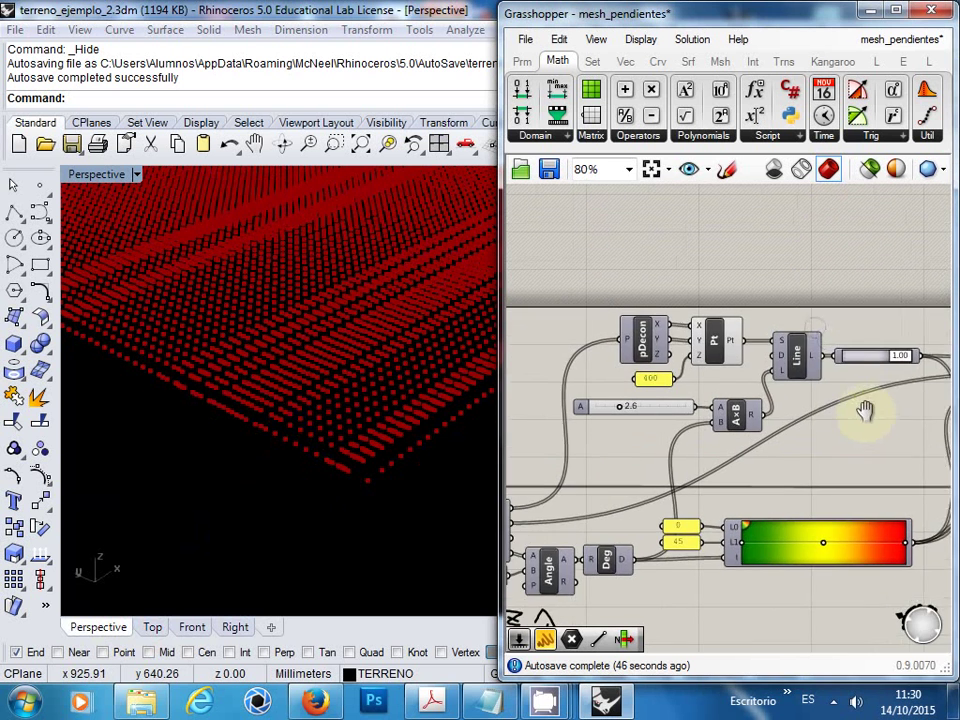
right_click(714, 294)
scroll(793, 246, "down", 3)
left_click(820, 242)
scroll(664, 294, "up", 3)
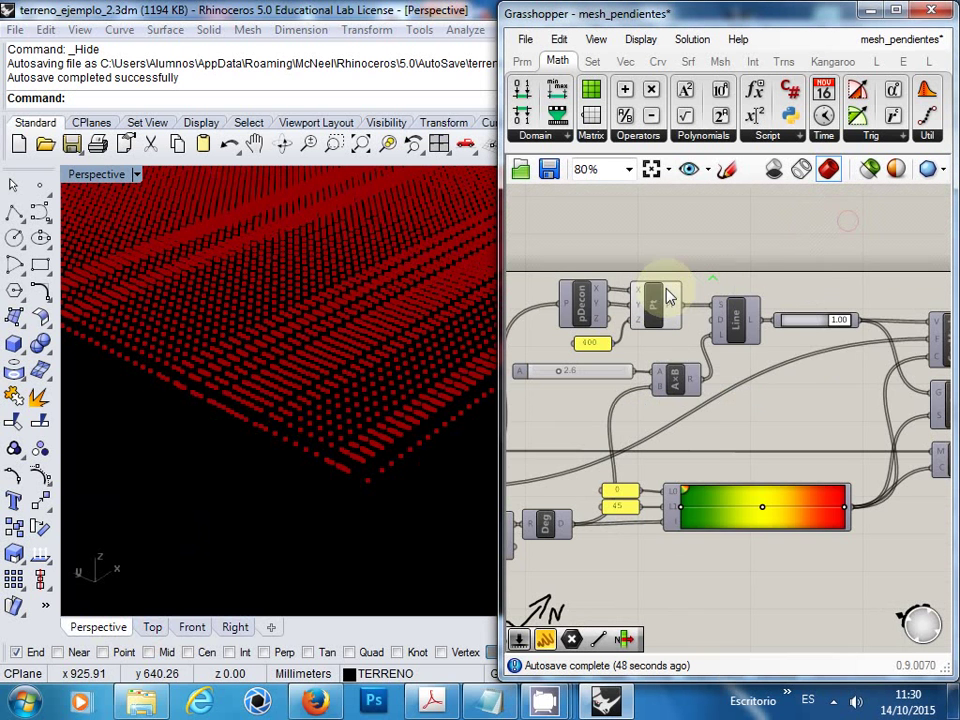
left_click(656, 311)
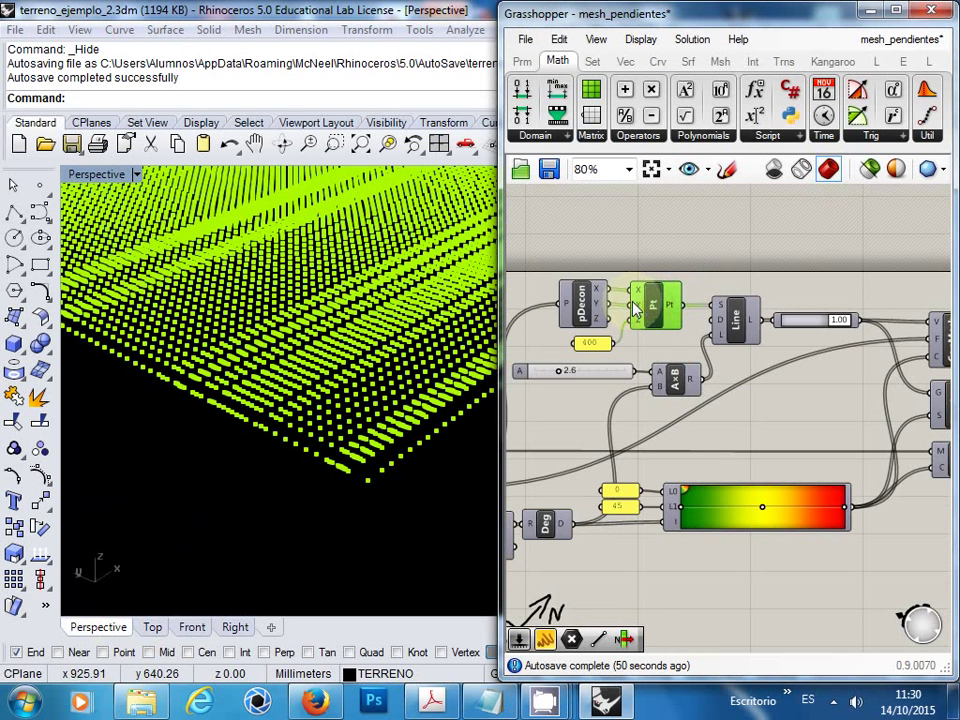
right_click_drag(650, 315, 645, 385)
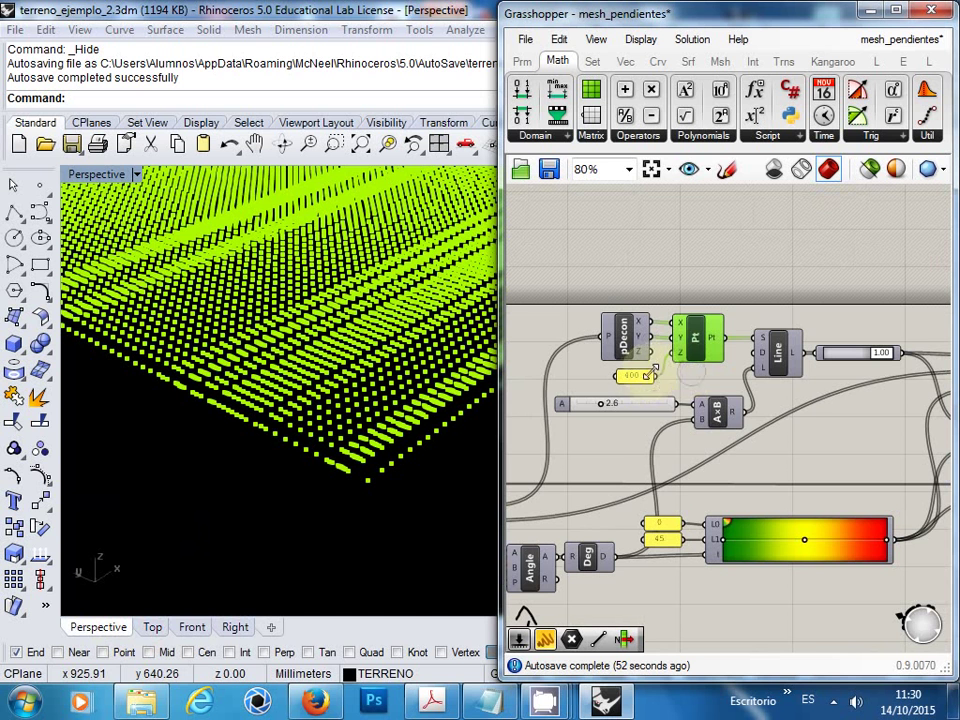
scroll(697, 365, "up", 1)
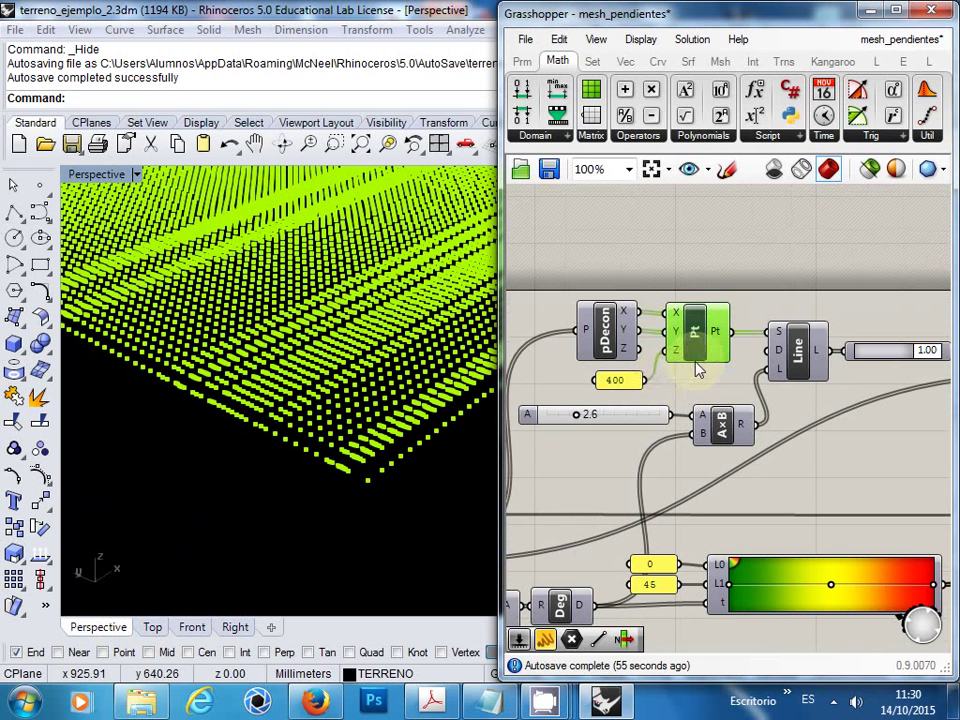
Step: Widen the Grasshopper window over part of the Rhino viewport and clear the component selection
left_click_drag(502, 350, 388, 325)
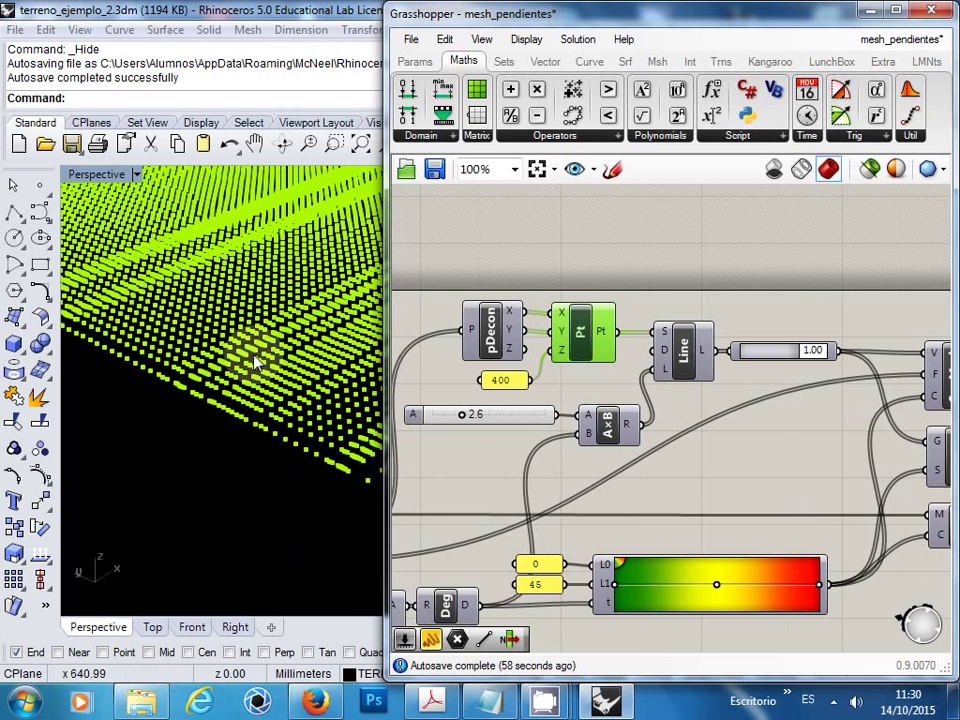
right_click_drag(250, 360, 306, 294)
left_click(588, 254)
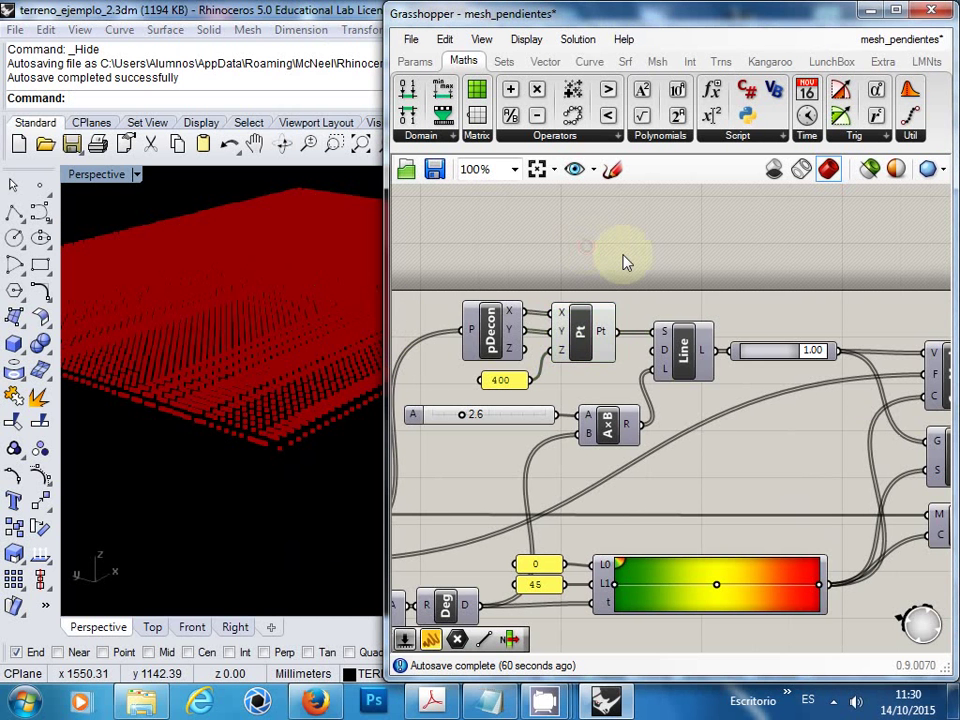
Step: Review the definition around the Construct Point component and examine the base points up close in perspective
scroll(623, 261, "down", 3)
right_click_drag(581, 266, 684, 280)
scroll(676, 325, "up", 2)
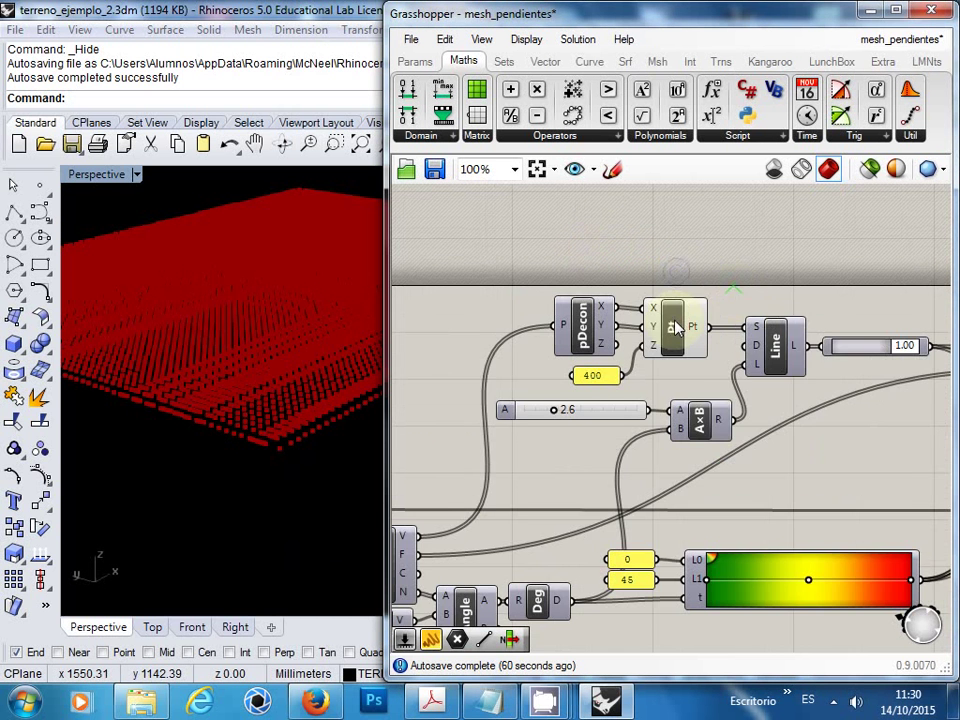
scroll(676, 325, "down", 1)
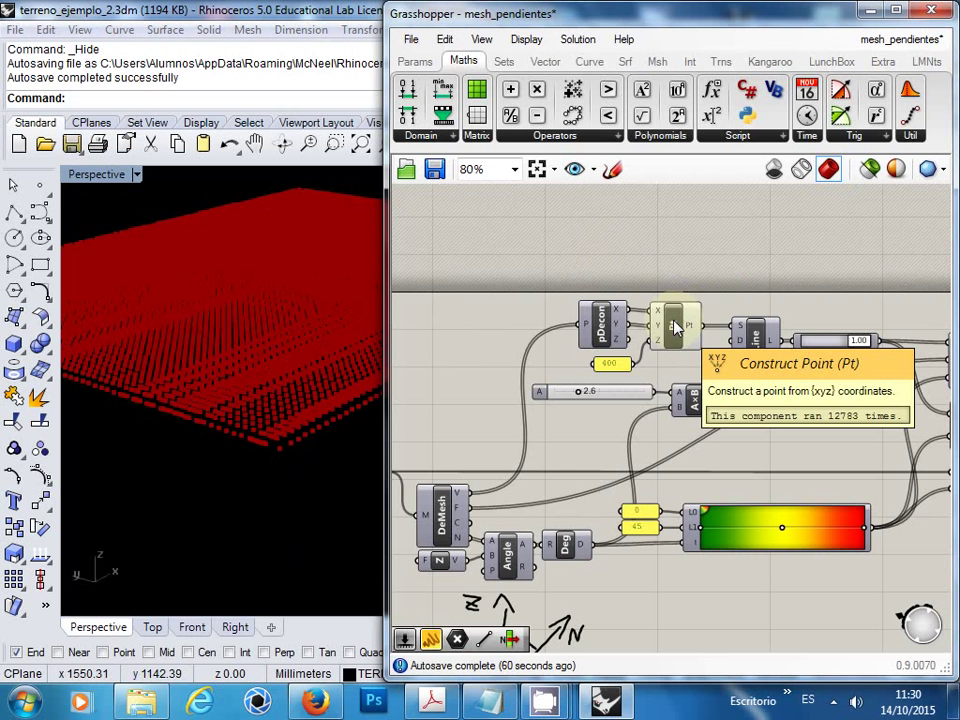
right_click_drag(778, 308, 709, 347)
scroll(690, 245, "down", 2)
right_click(686, 236)
key("Escape")
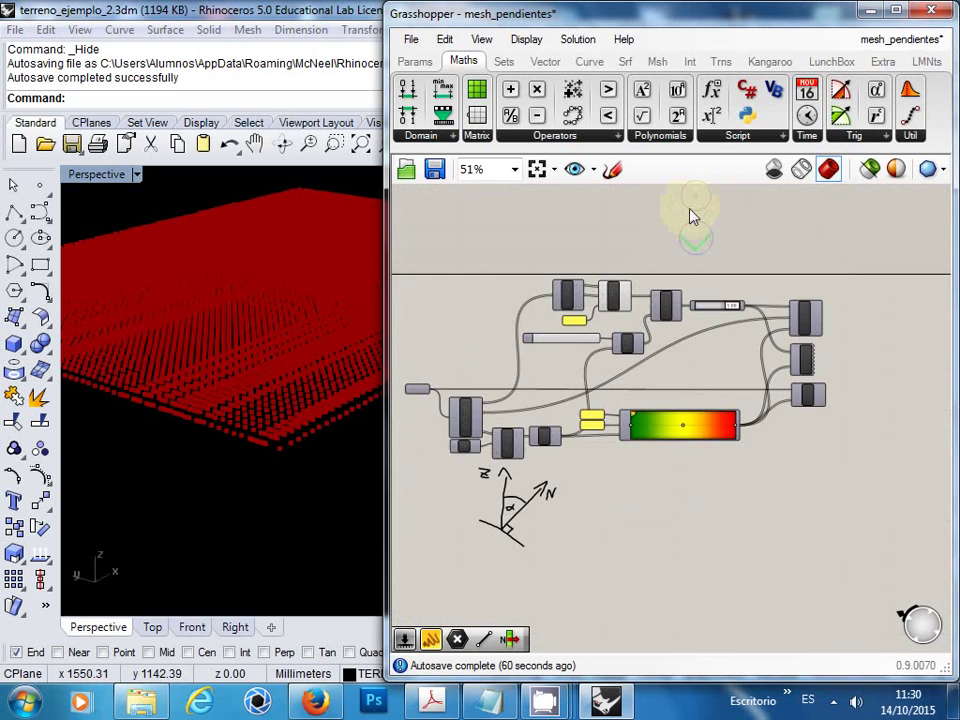
scroll(643, 279, "up", 3)
right_click(643, 279)
key("Escape")
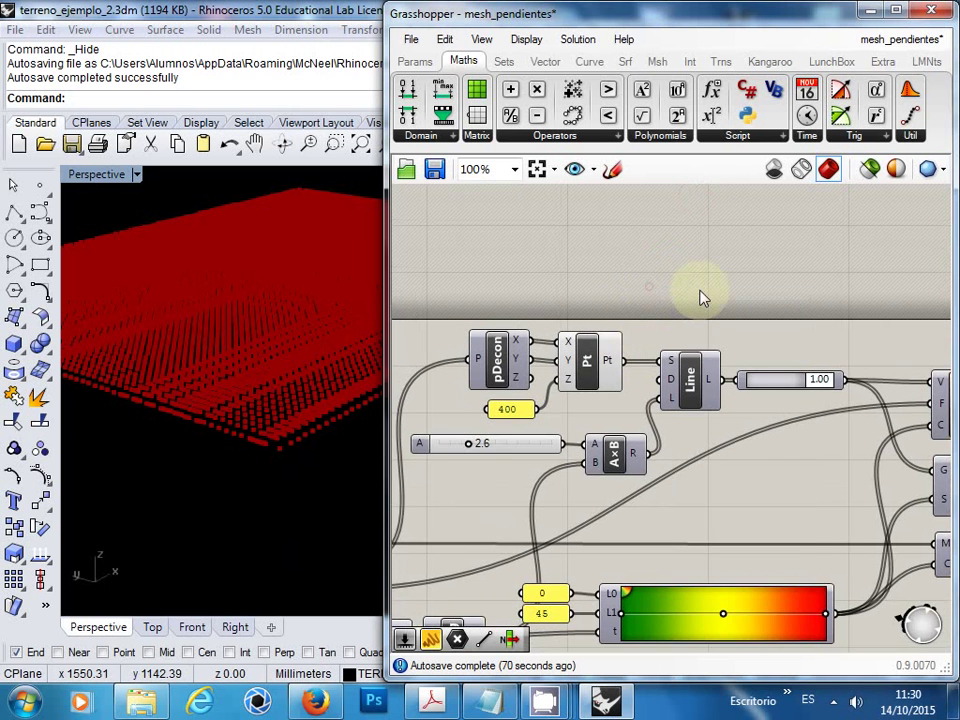
mouse_move(700, 298)
right_mouse_down()
mouse_move(680, 258)
mouse_move(709, 272)
mouse_move(709, 285)
mouse_move(656, 315)
mouse_move(686, 306)
right_mouse_up()
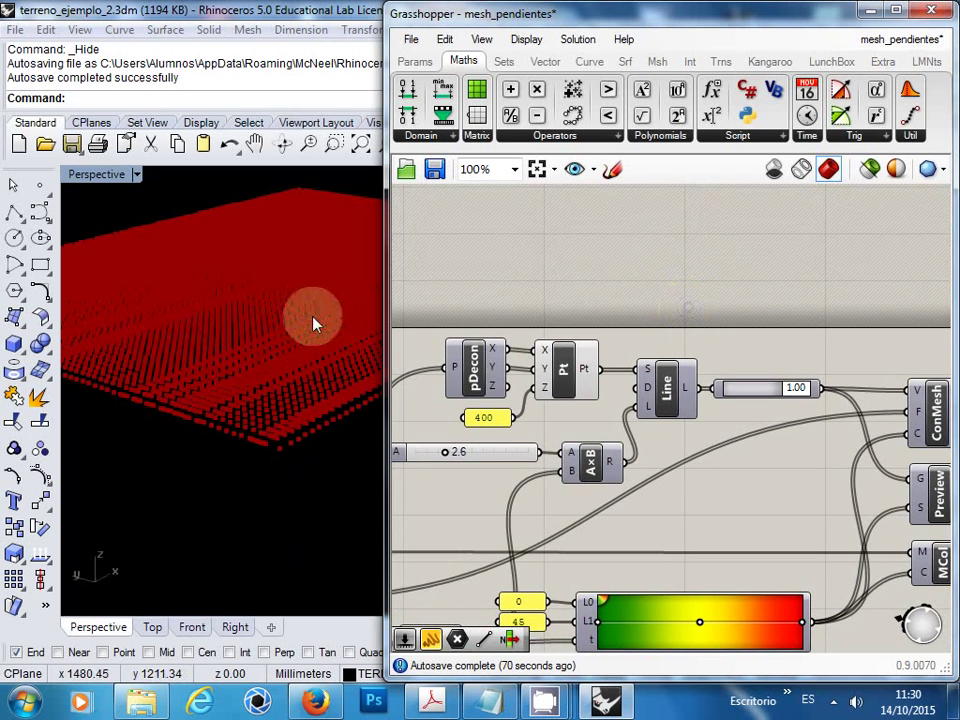
right_click_drag(313, 326, 246, 428)
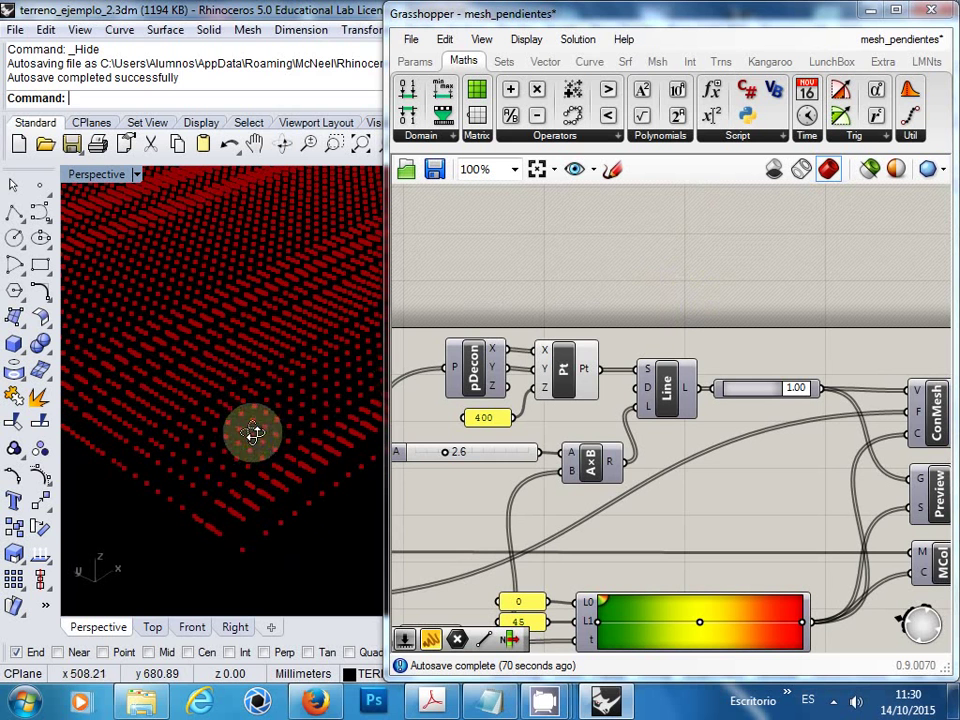
left_click(603, 306)
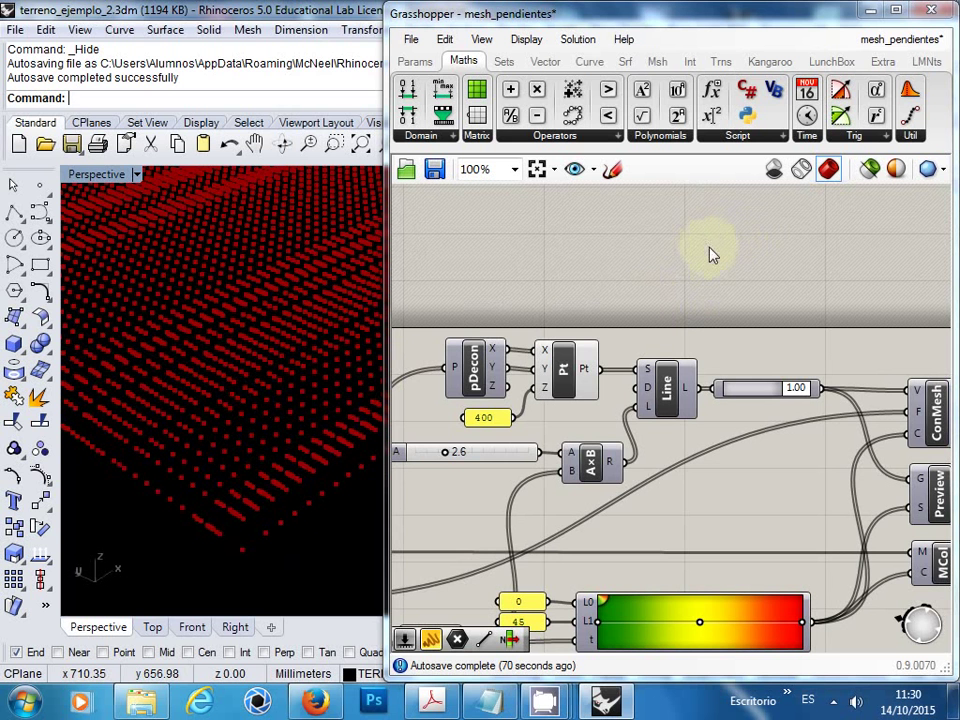
left_click(590, 63)
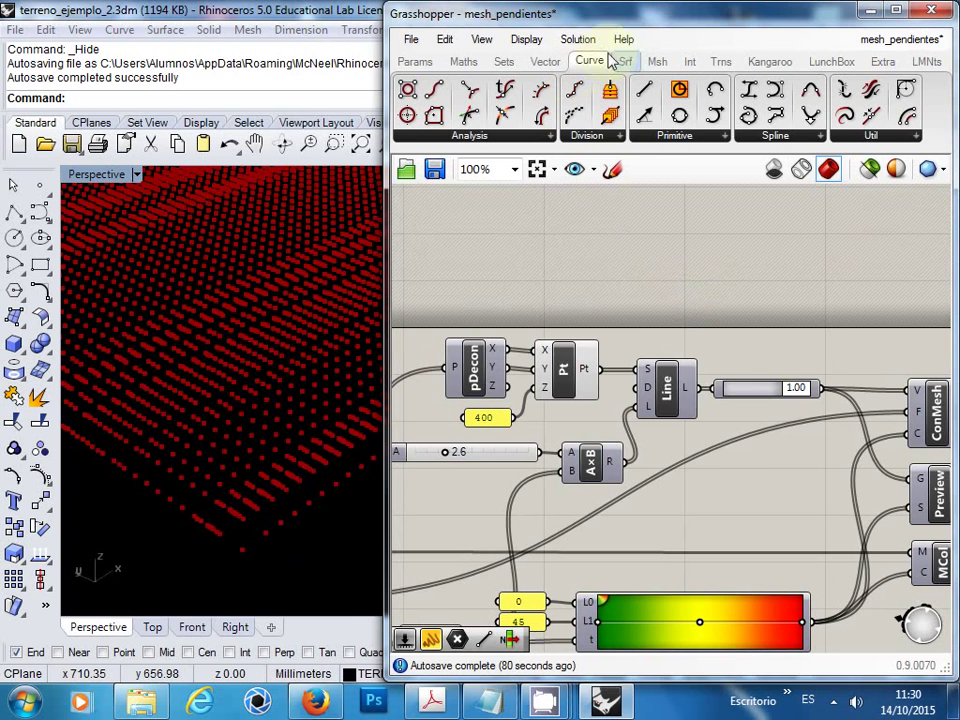
left_click(684, 141)
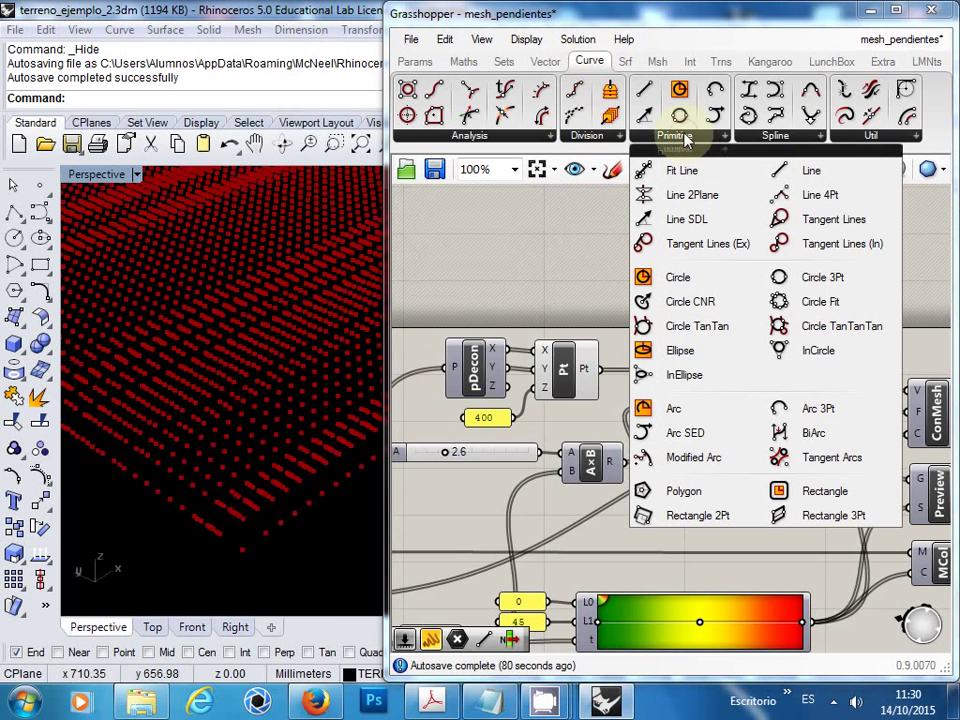
left_click(559, 259)
Step: Add a Circle component defined by base plane and radius on the empty canvas above the Line component
double_click(700, 265)
type("circ")
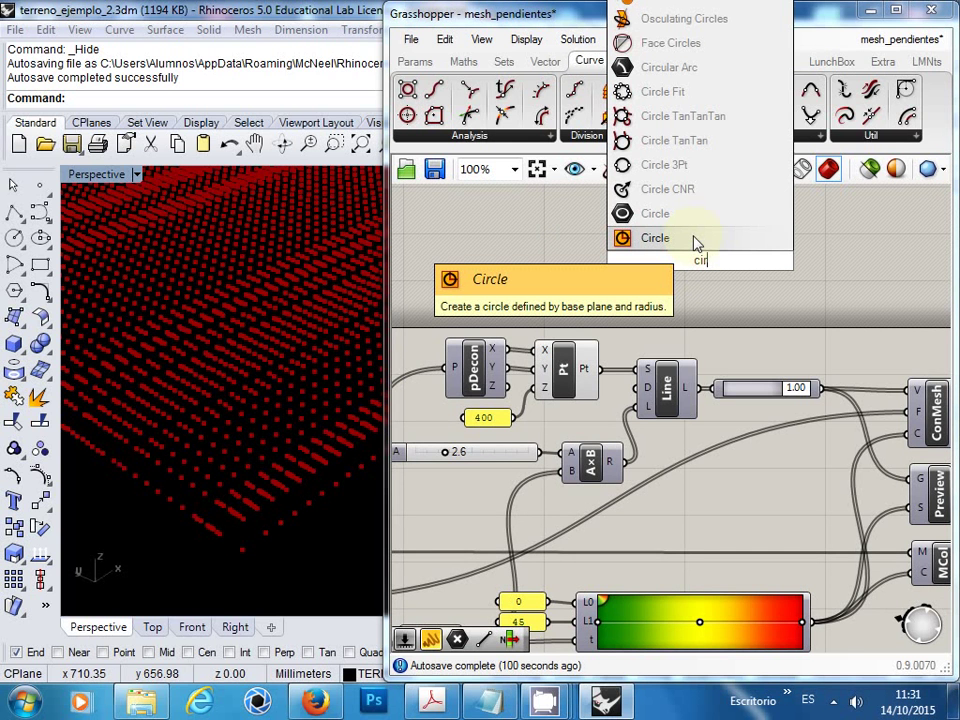
left_click(697, 244)
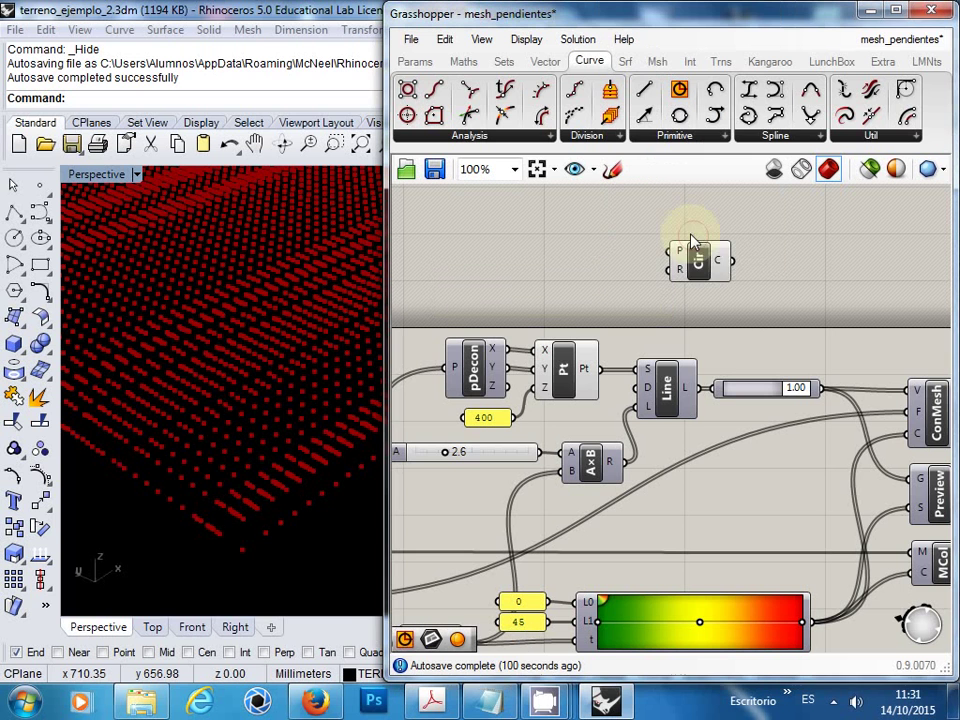
left_click_drag(698, 250, 795, 282)
left_click(669, 300)
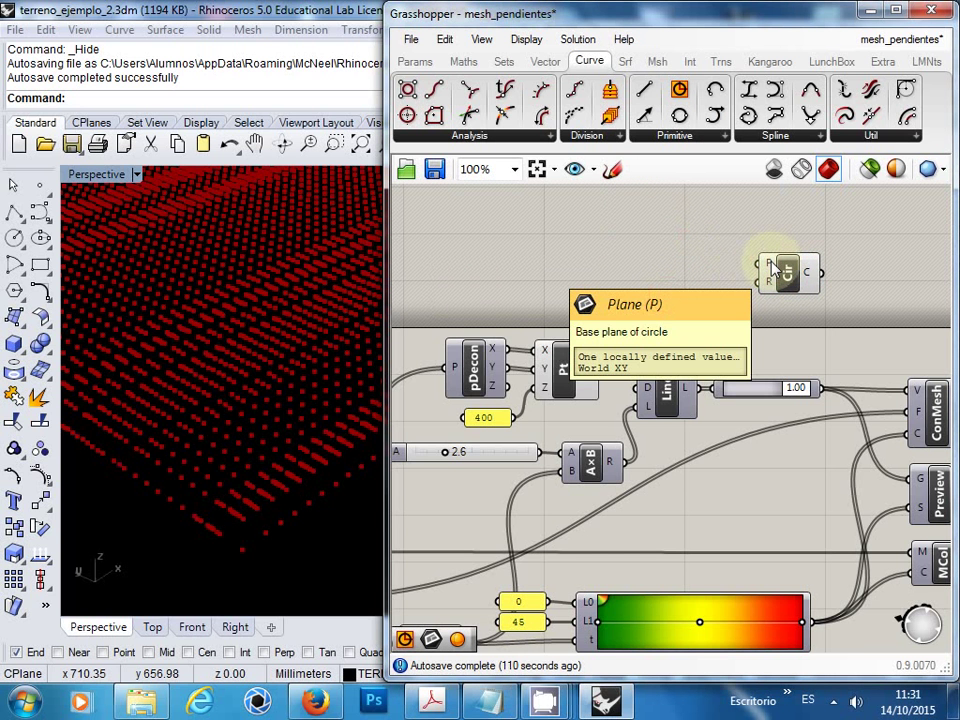
Step: Connect the Construct Point output to the Circle component's Plane input, keeping its connection to Line
scroll(772, 266, "up", 1)
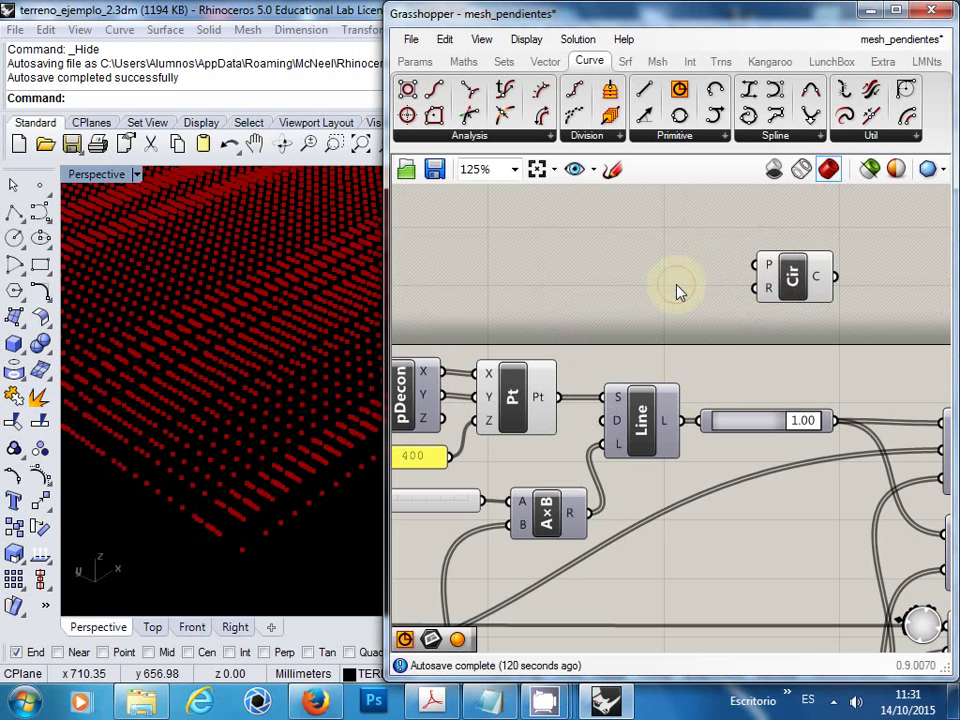
right_click_drag(634, 317, 671, 309)
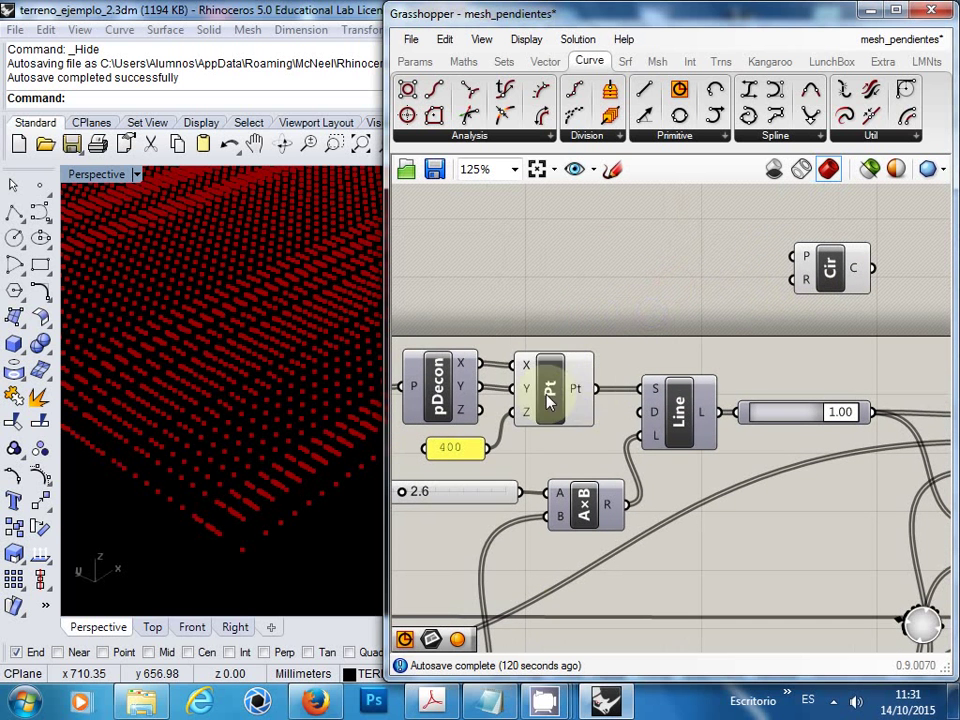
left_click(548, 398)
left_click(551, 301)
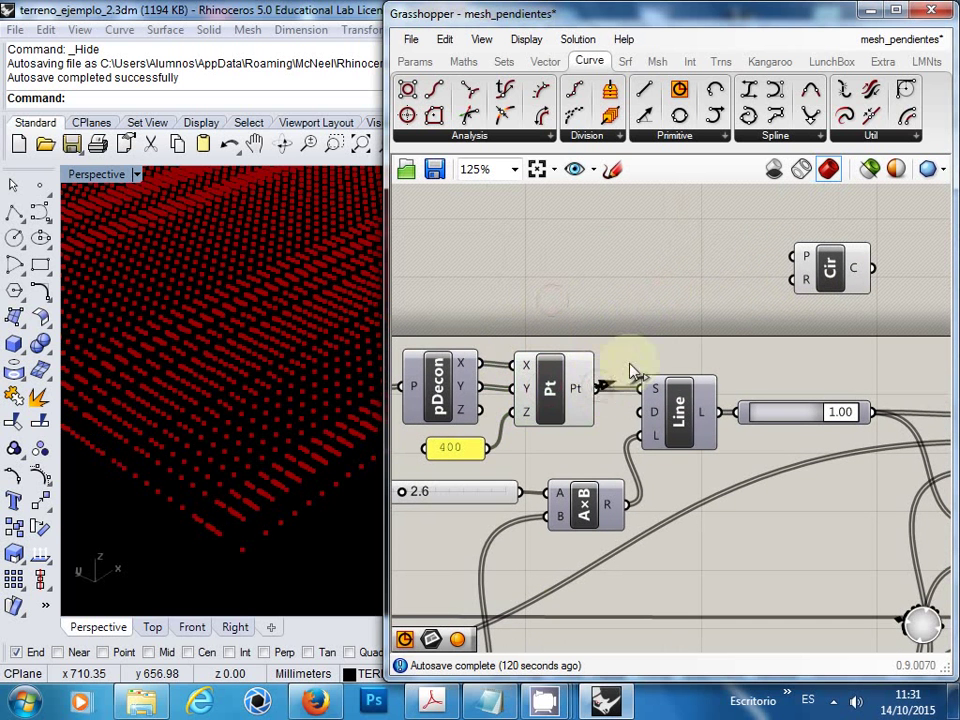
left_click_drag(630, 372, 800, 256)
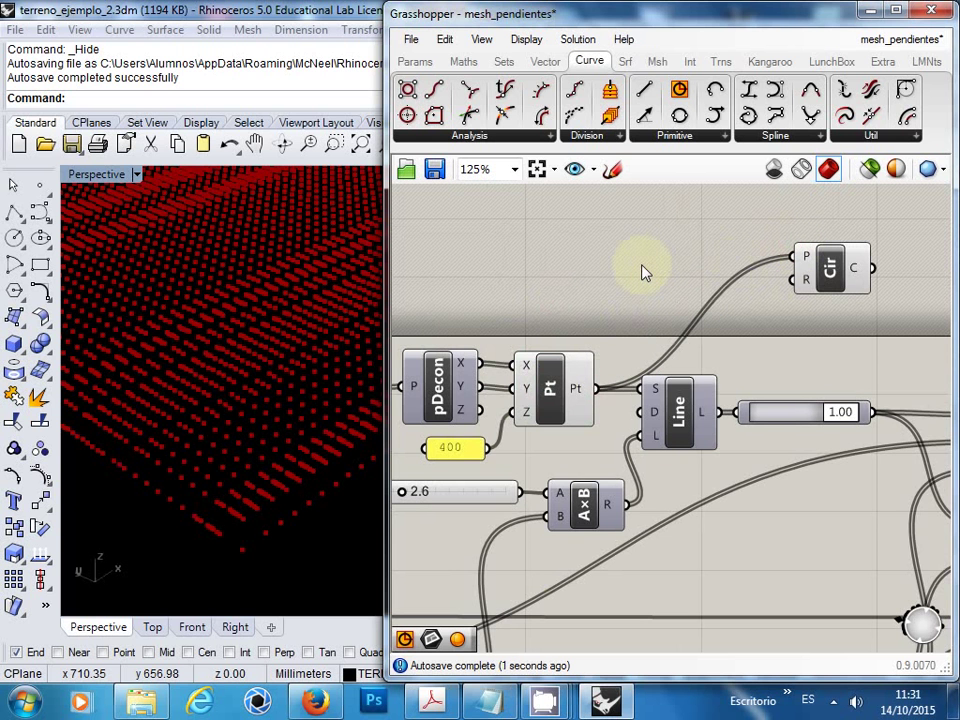
Step: Turn off the preview of the Construct Point component and view the circles up close in perspective
left_click(550, 390)
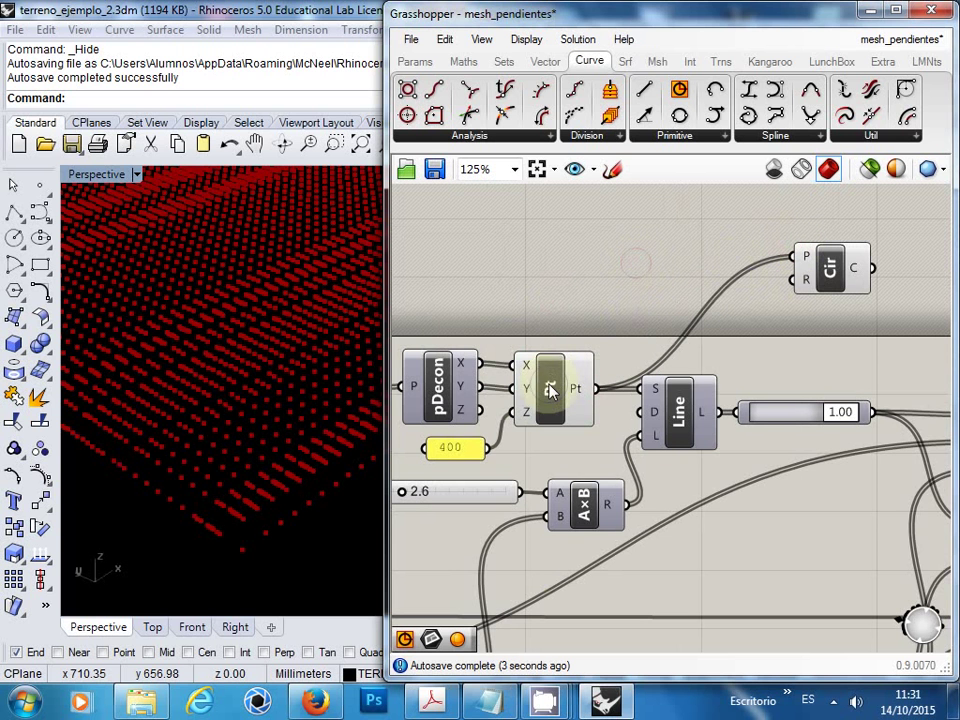
right_click(550, 385)
left_click(592, 424)
right_click_drag(270, 480, 240, 410)
right_click_drag(253, 400, 229, 435)
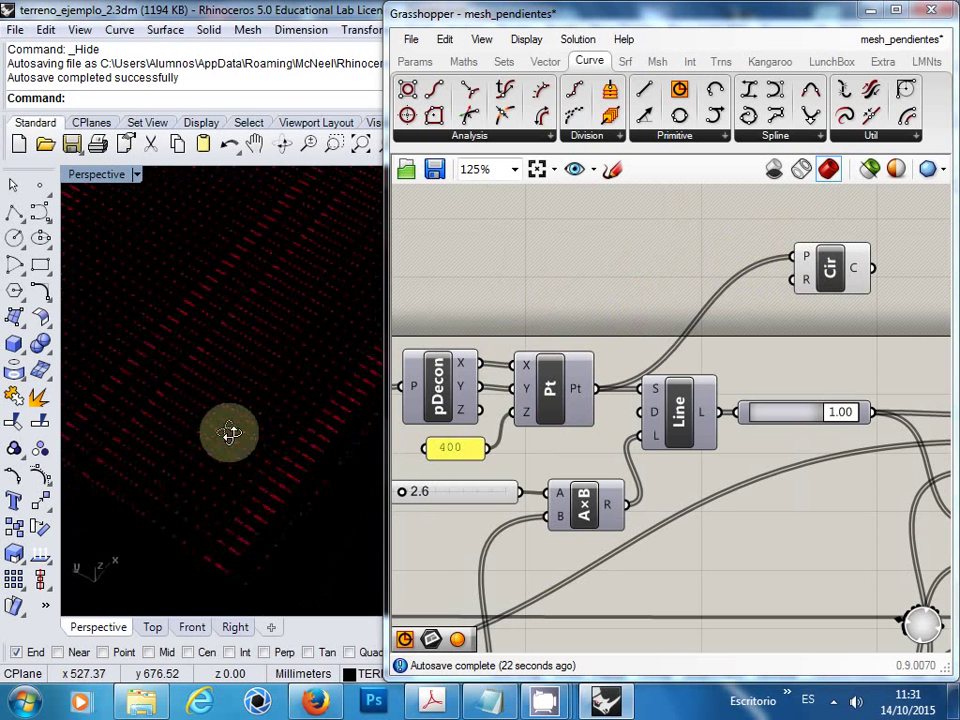
Step: Add a number slider, connect it to the Circle component's Radius input and set it to 6
double_click(659, 264)
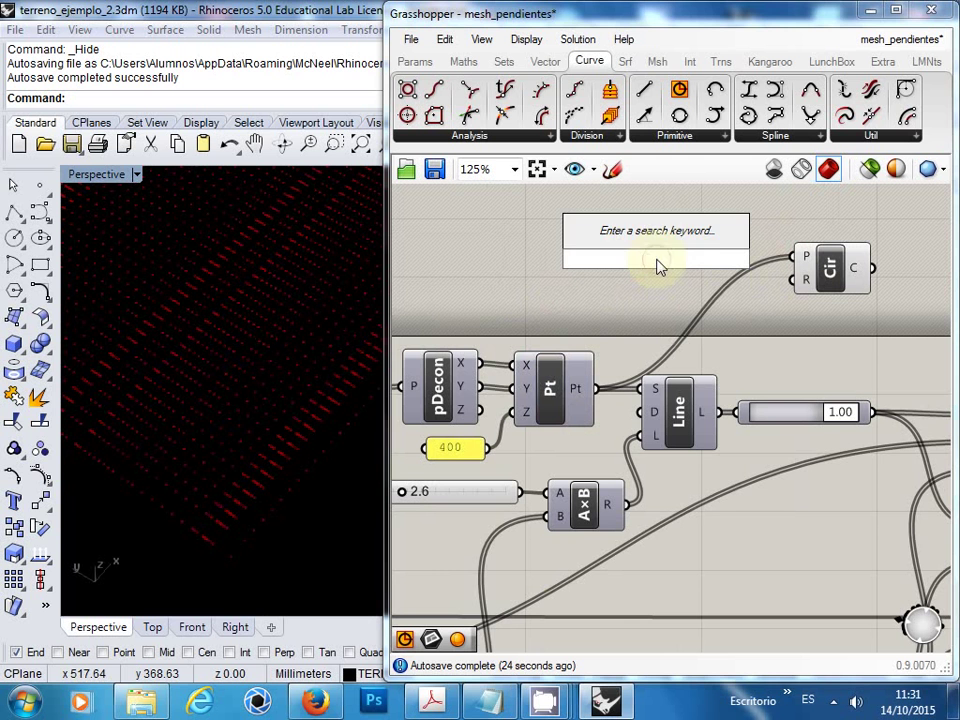
type("3")
key("Return")
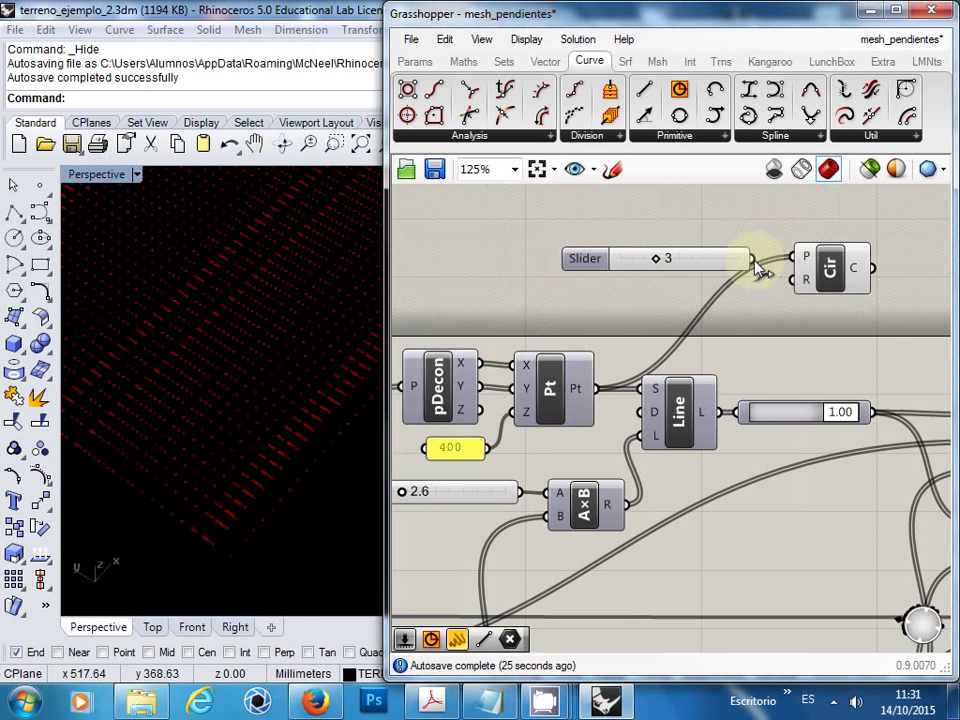
left_click_drag(758, 270, 806, 279)
left_click_drag(722, 261, 729, 292)
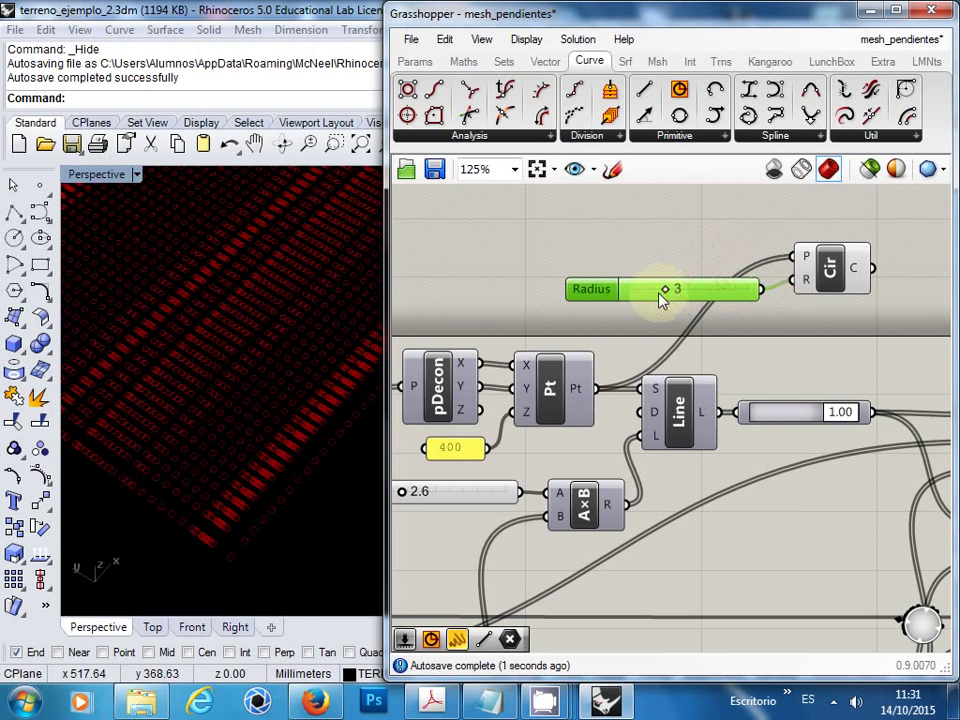
left_click_drag(660, 300, 700, 300)
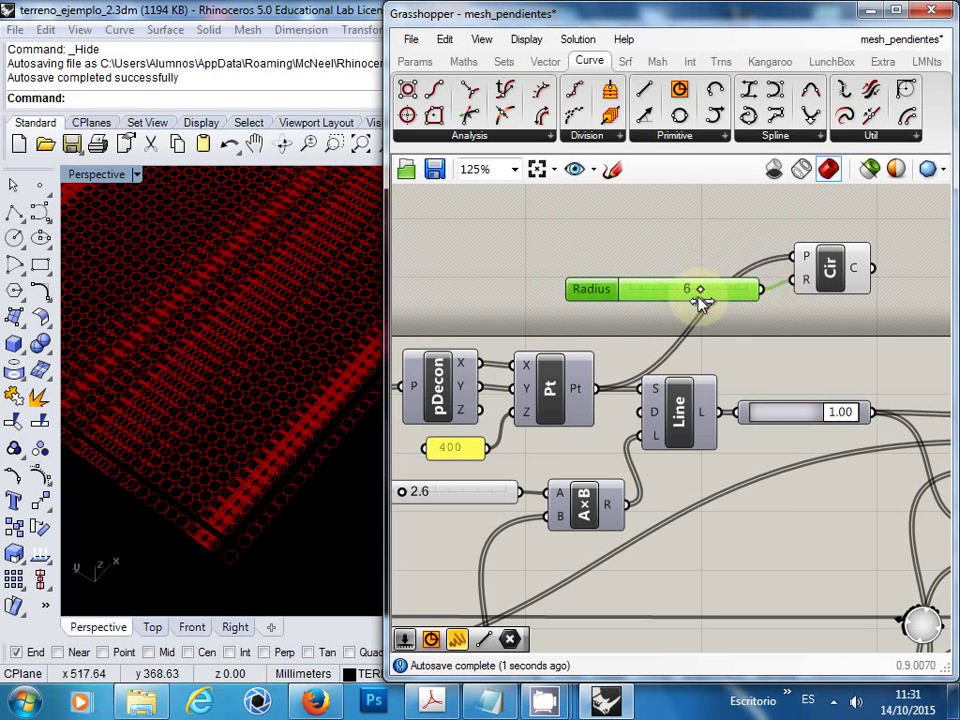
Step: Examine the circles up close in perspective and across the whole grid in the top view
right_click_drag(261, 407, 250, 378)
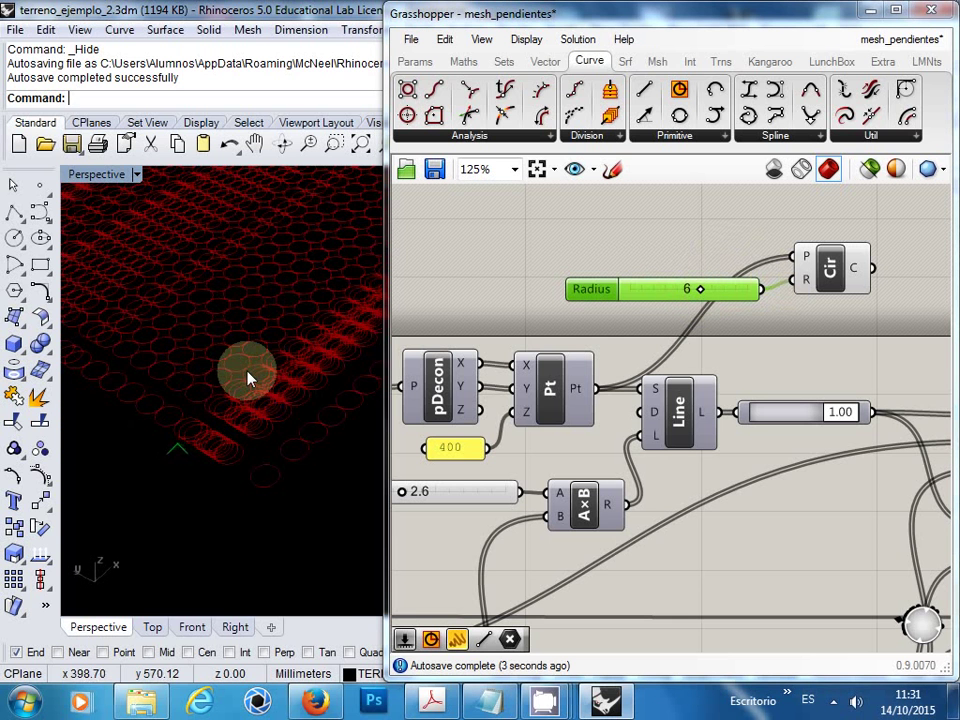
right_click_drag(336, 377, 266, 437)
left_click(151, 628)
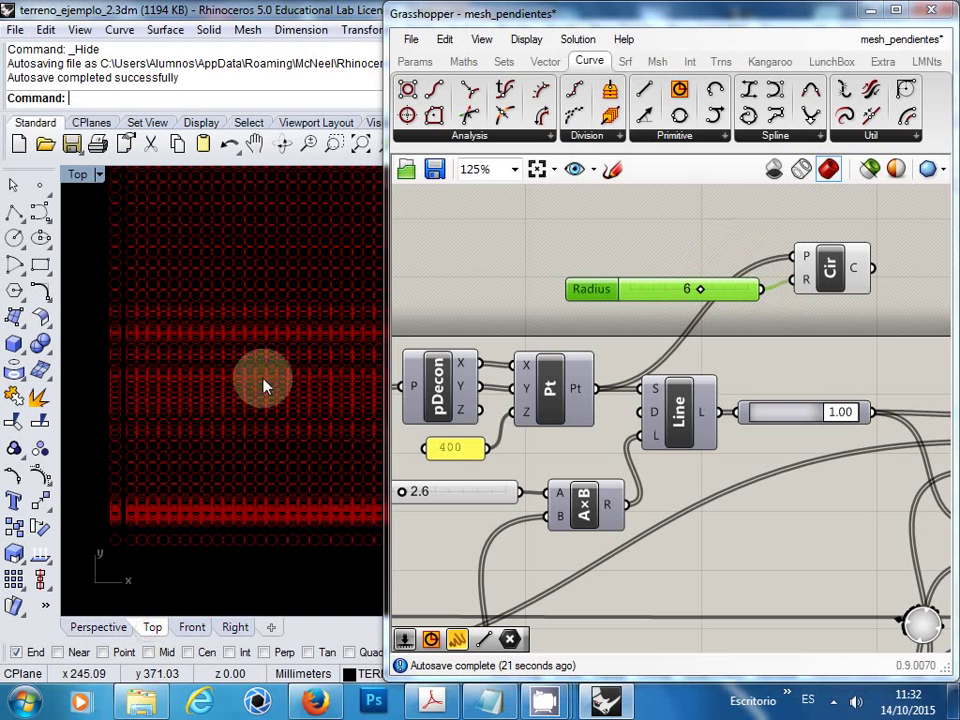
right_click_drag(265, 387, 216, 399)
scroll(229, 362, "up", 3)
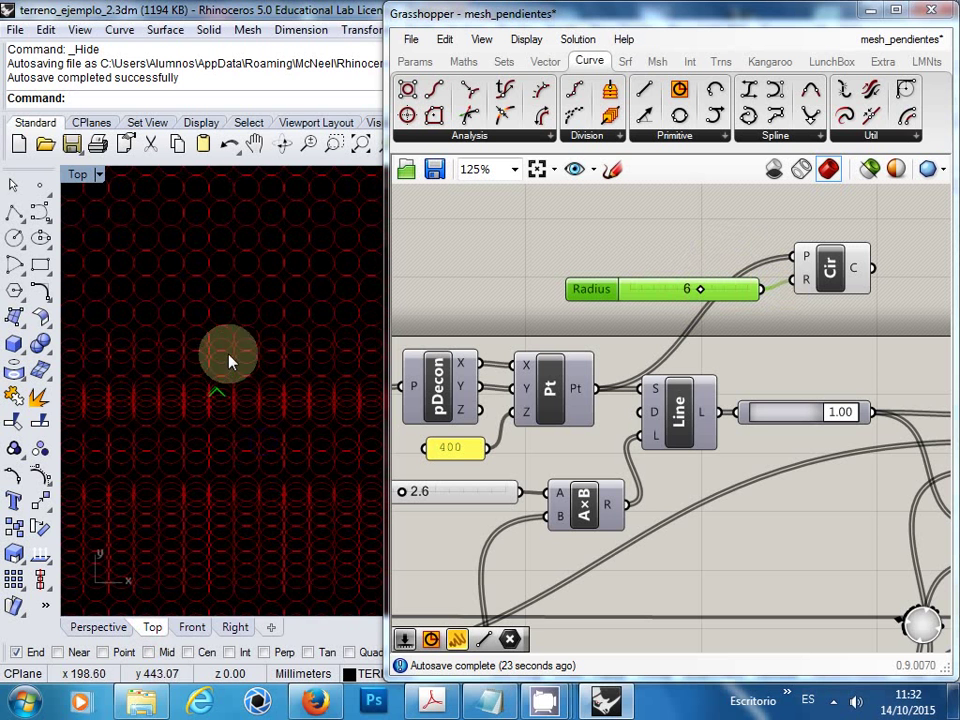
scroll(257, 407, "down", 4)
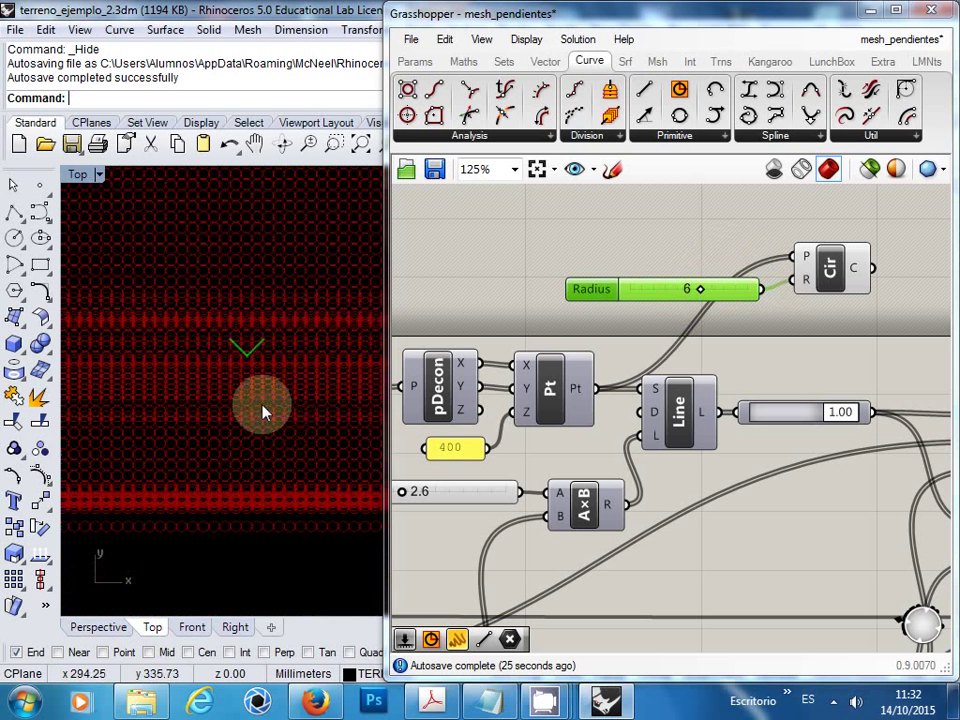
right_click_drag(306, 444, 268, 362)
scroll(308, 318, "down", 4)
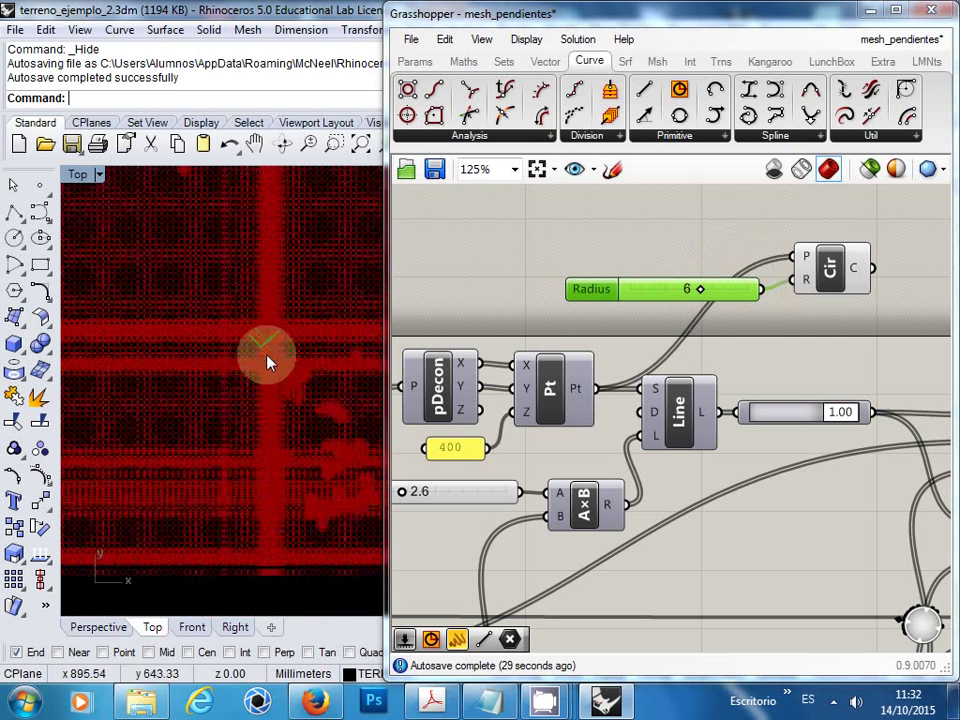
scroll(269, 350, "up", 5)
right_click_drag(298, 432, 326, 420)
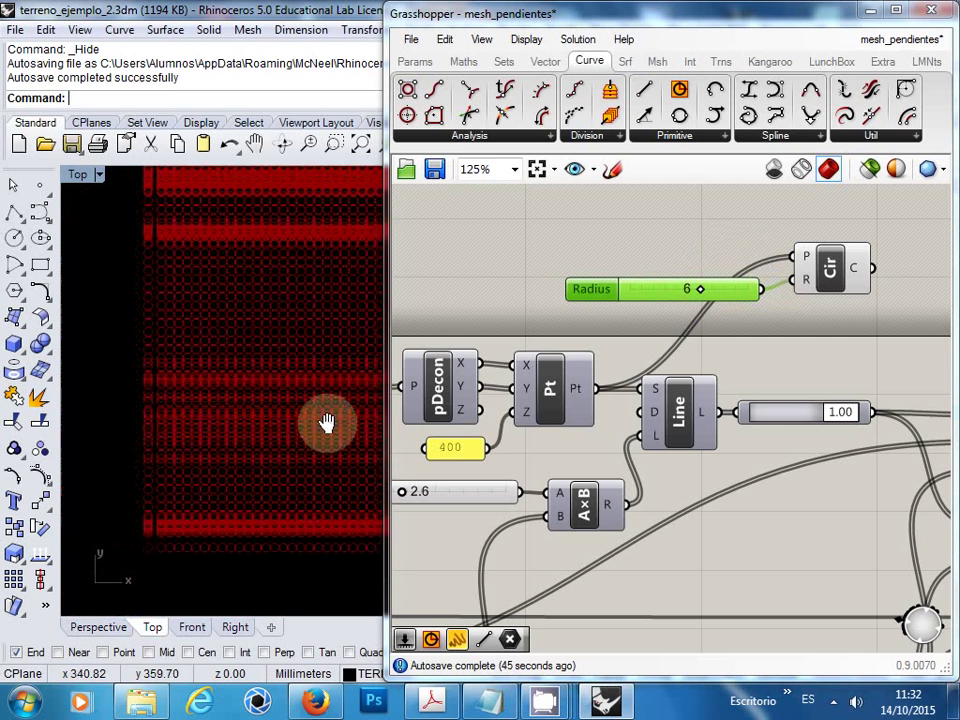
Step: Move the Circle component and its Radius slider together further up, away from the Line component
left_click(834, 328)
right_click_drag(776, 317, 710, 384)
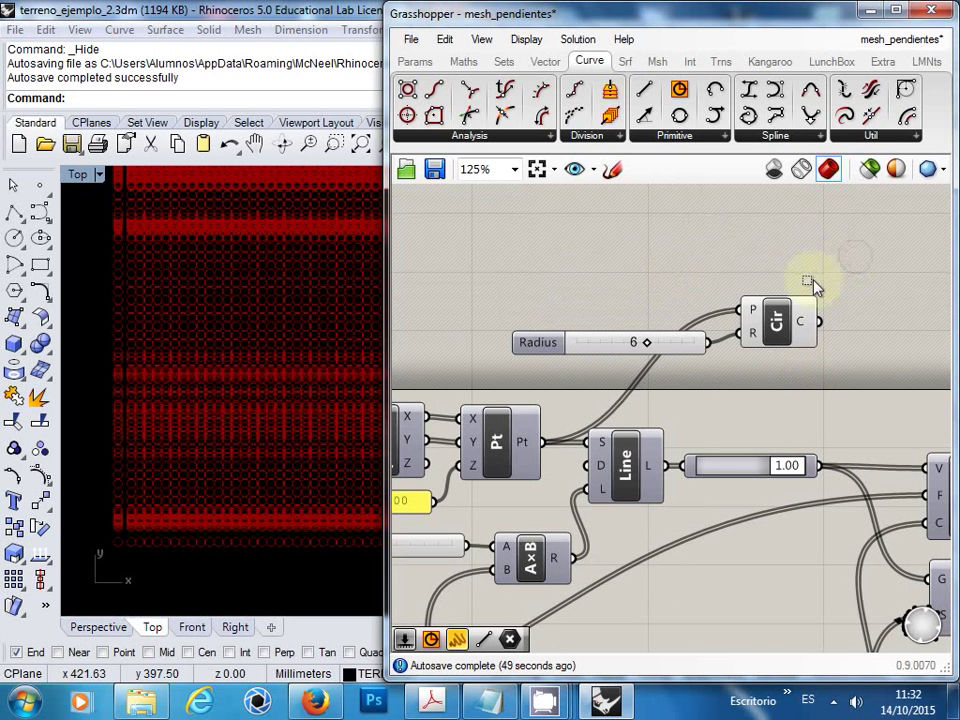
left_click_drag(812, 287, 683, 268)
left_click(717, 297)
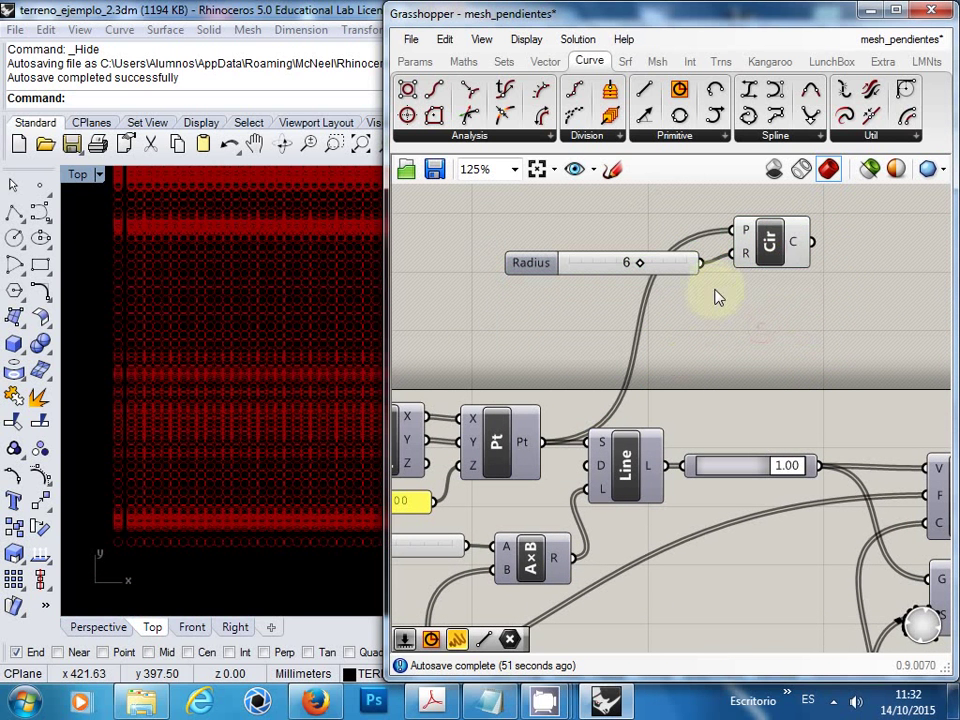
right_click_drag(724, 319, 737, 306)
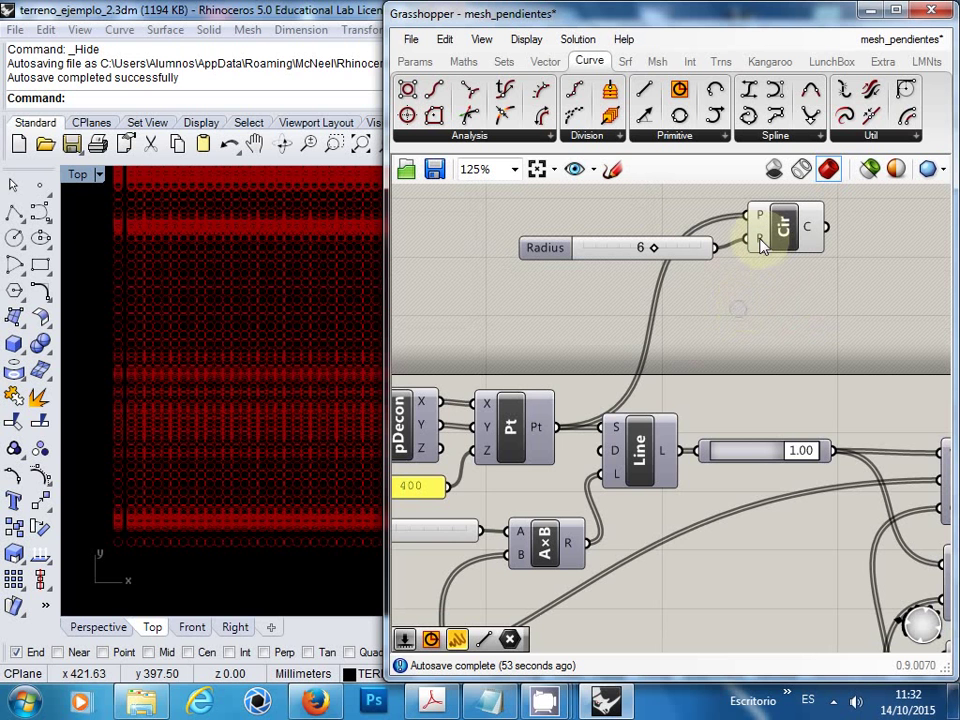
Step: Space the Circle component and its Radius slider further apart on the canvas
mouse_move(760, 247)
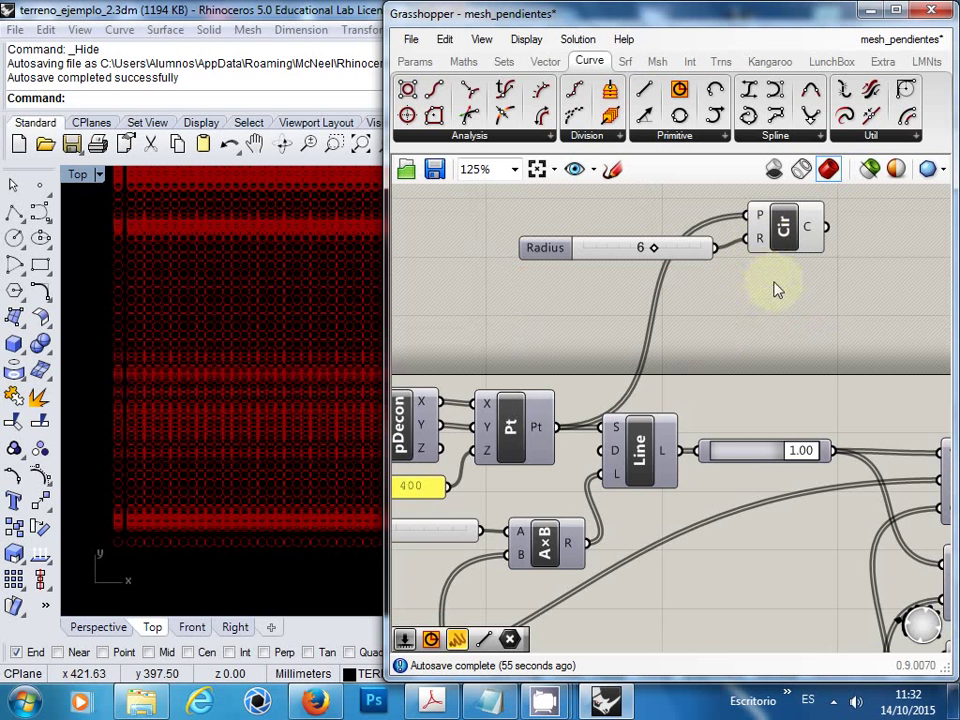
left_click_drag(783, 228, 840, 223)
left_click(736, 281)
scroll(736, 281, "down", 2)
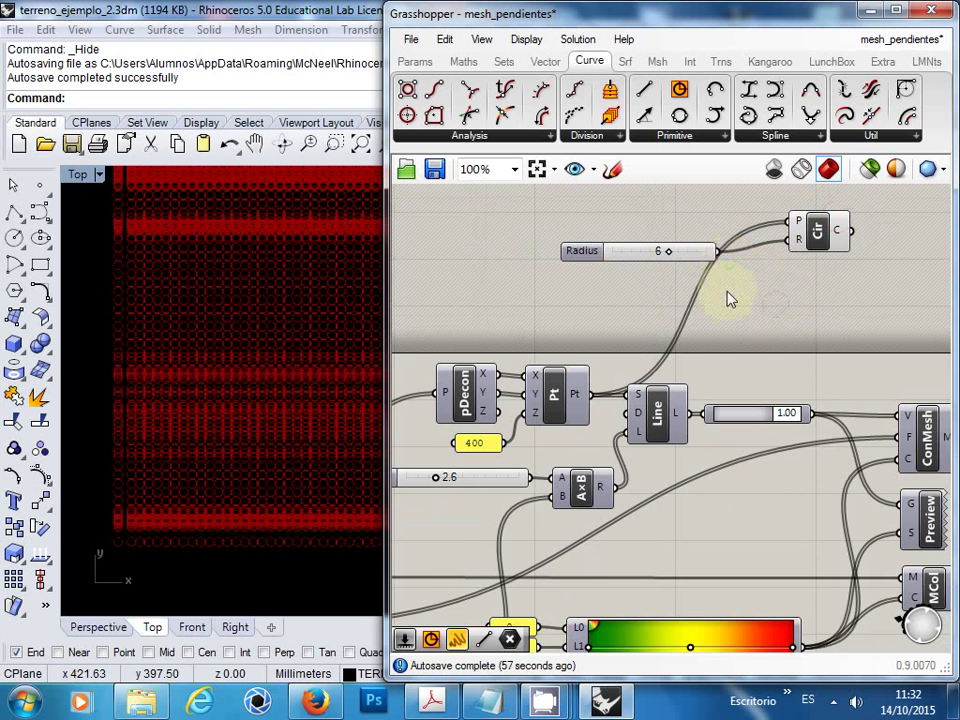
right_click_drag(729, 300, 697, 385)
scroll(708, 314, "down", 1)
right_click(697, 385)
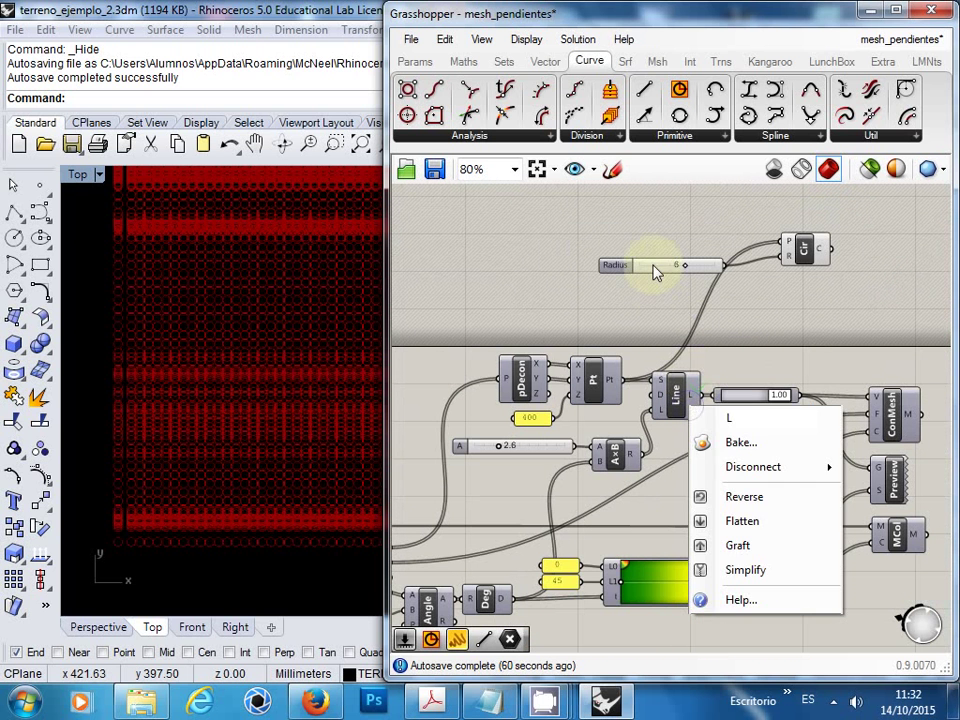
left_click_drag(654, 268, 643, 257)
left_click(774, 311)
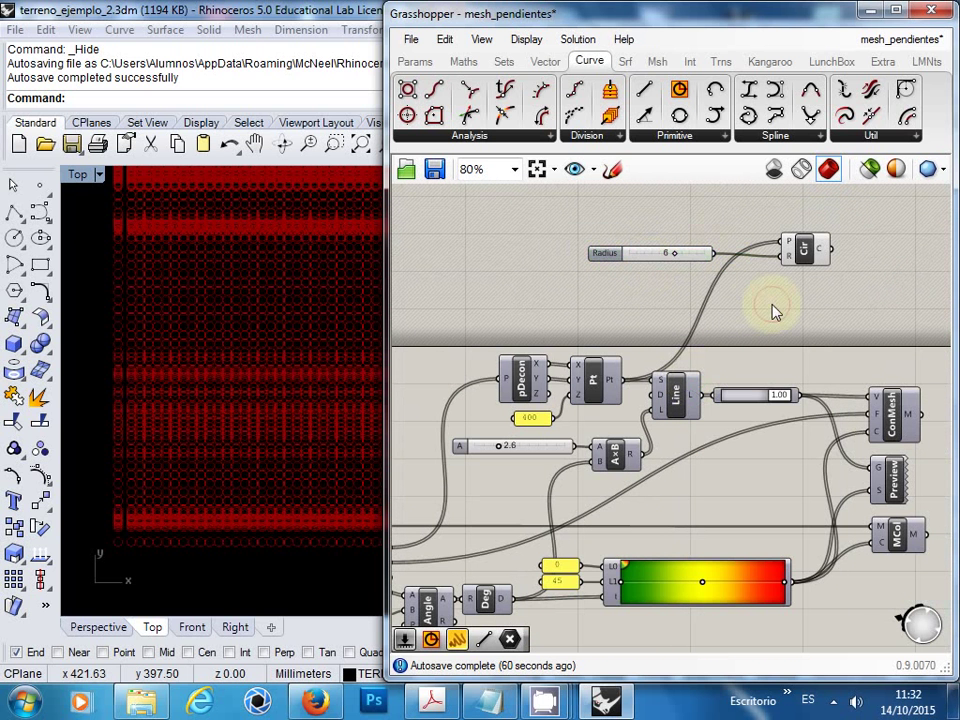
right_click_drag(672, 395, 697, 360)
right_click(697, 360)
left_click(522, 517)
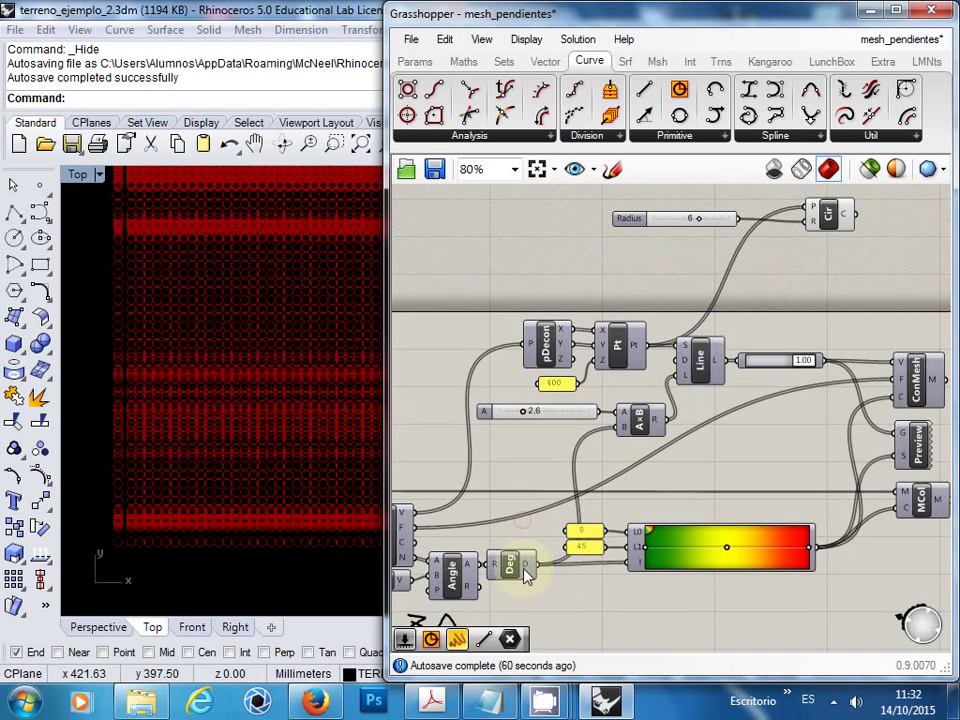
mouse_move(524, 565)
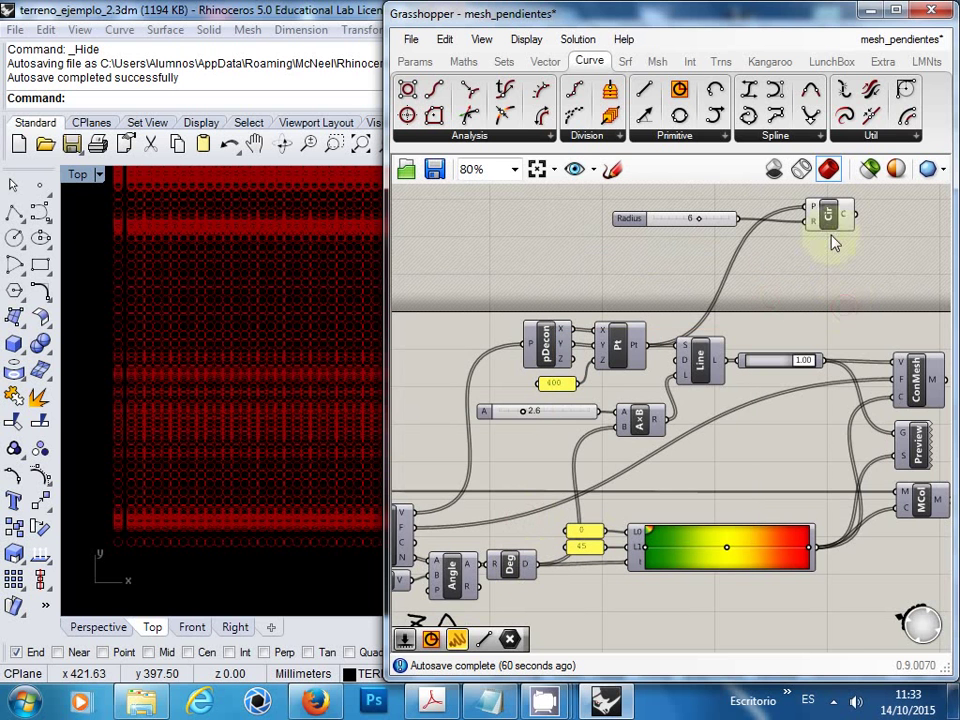
Step: Set the document's normal preview colour to the white swatch in the Document Preview Settings
left_click(895, 170)
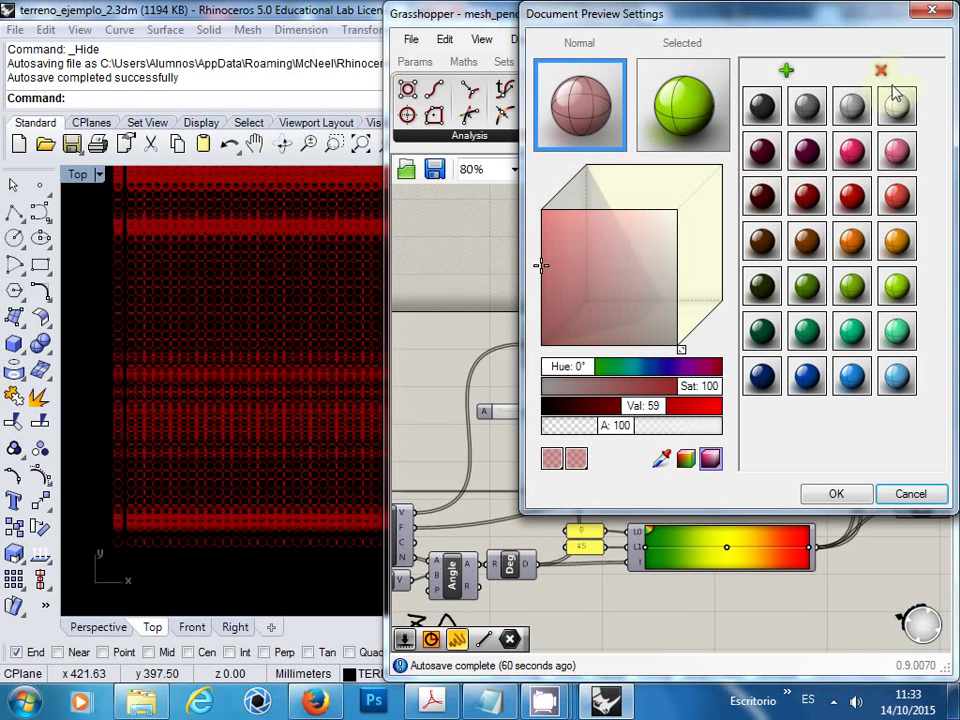
left_click(935, 14)
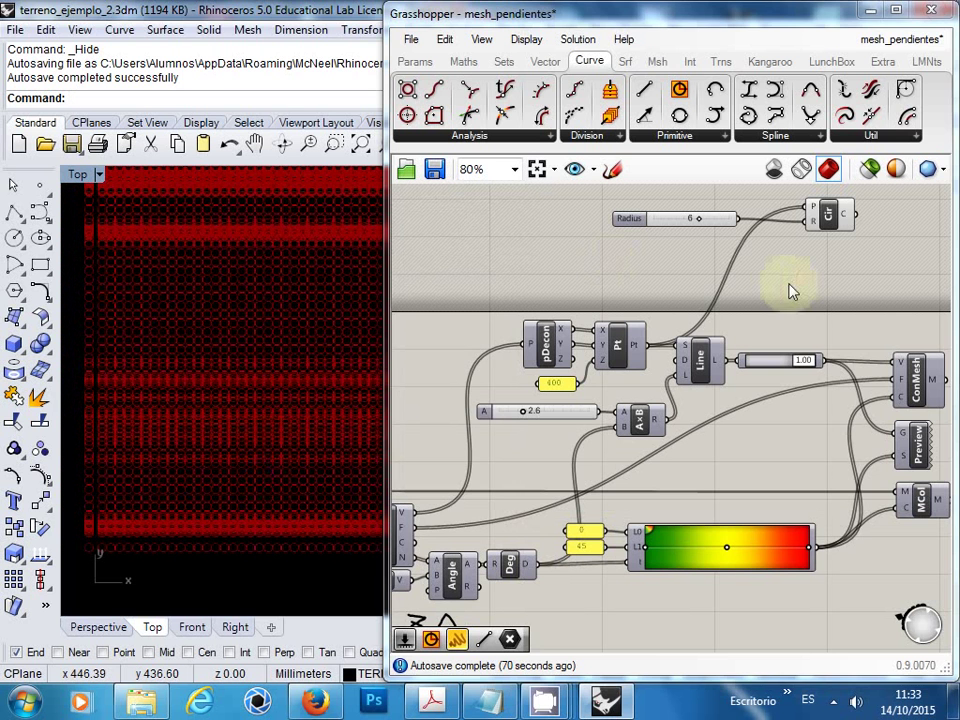
left_click(897, 170)
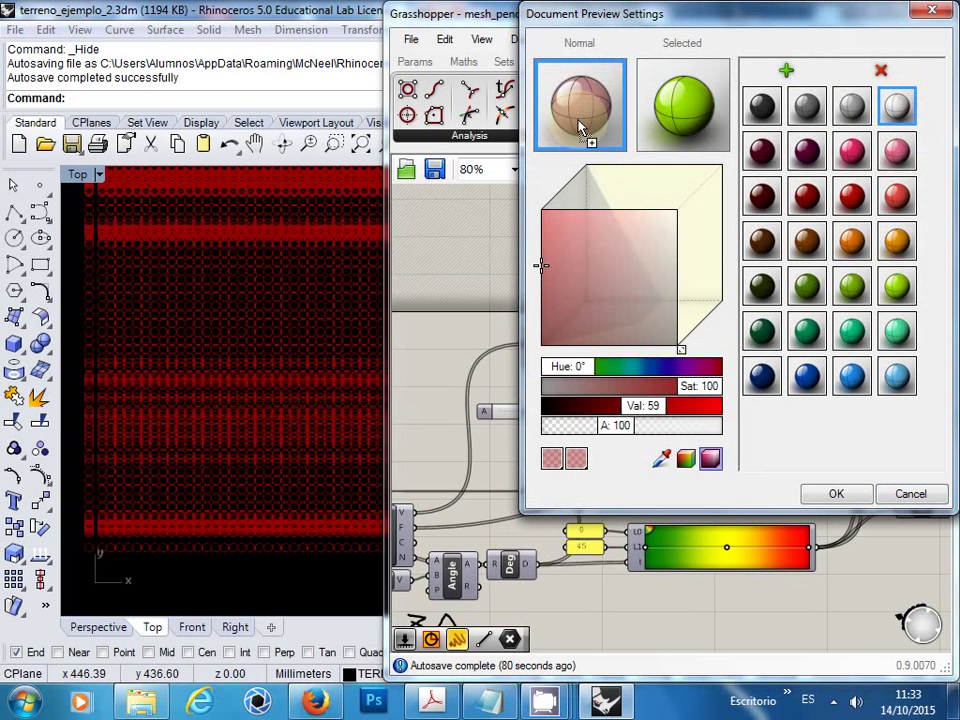
left_click(897, 106)
left_click(836, 494)
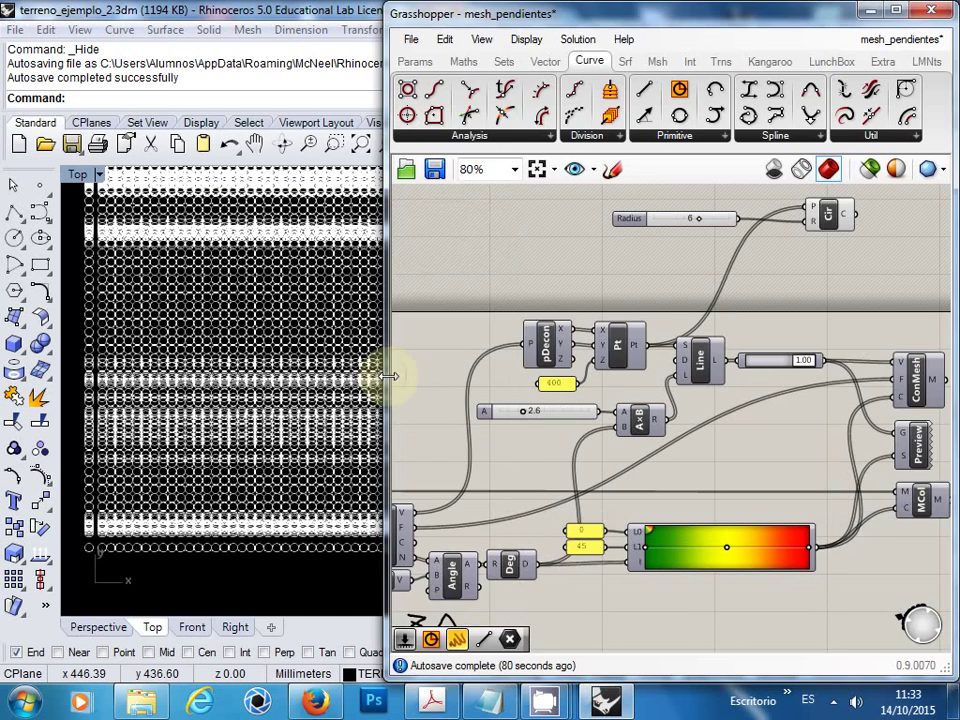
Step: Narrow the Grasshopper window to show more of the top view, then bring the circles and the Circle component into view
left_click_drag(390, 376, 480, 343)
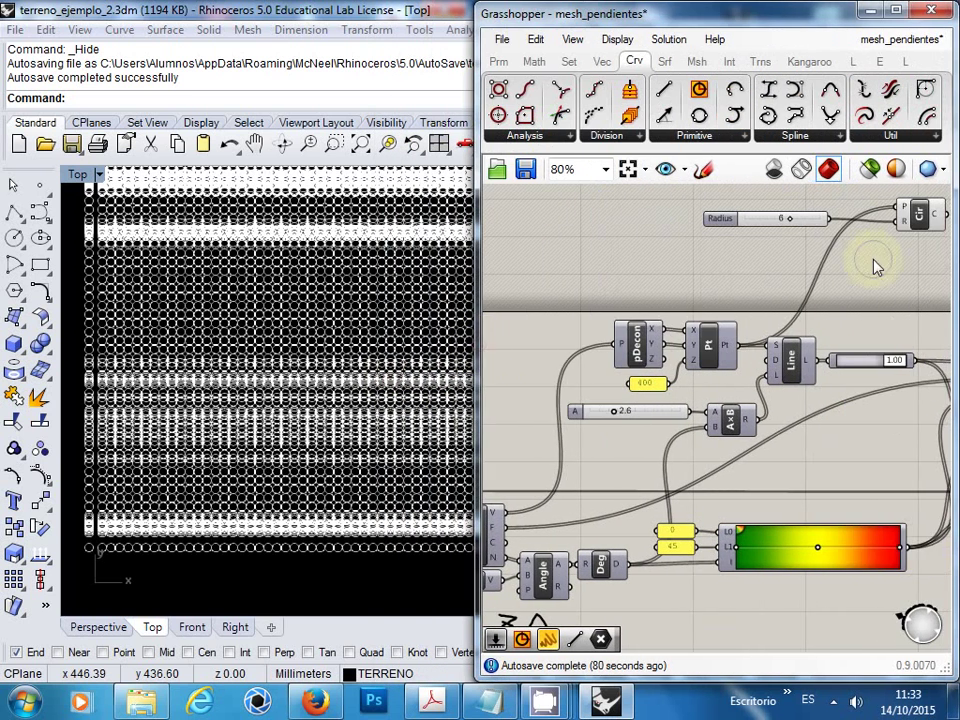
right_click_drag(873, 265, 782, 279)
right_click_drag(257, 390, 262, 366)
right_click(776, 274)
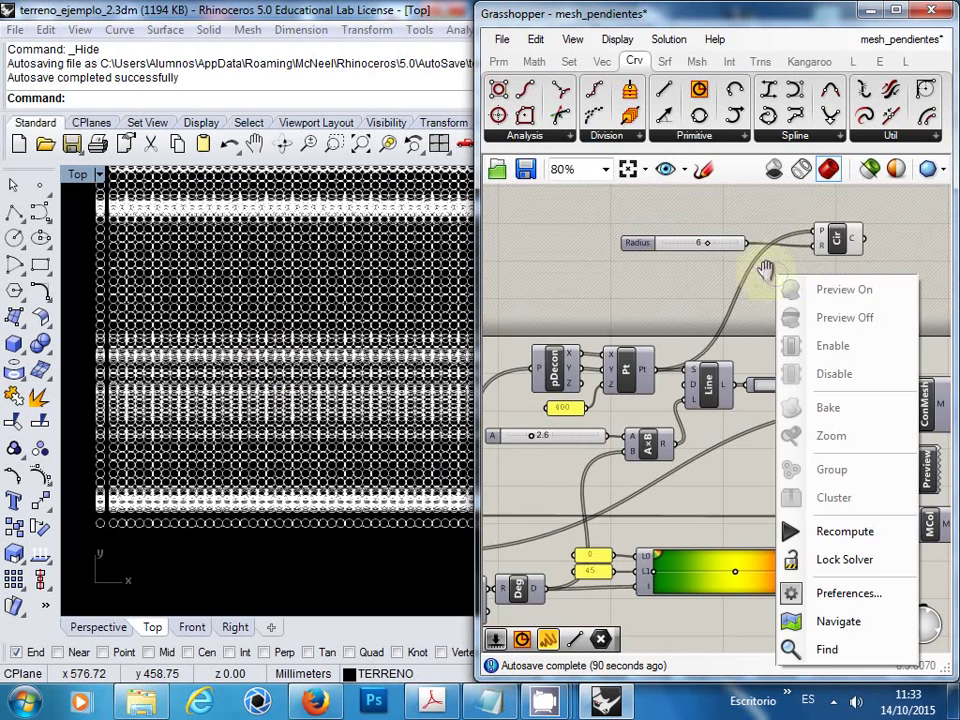
left_click(823, 275)
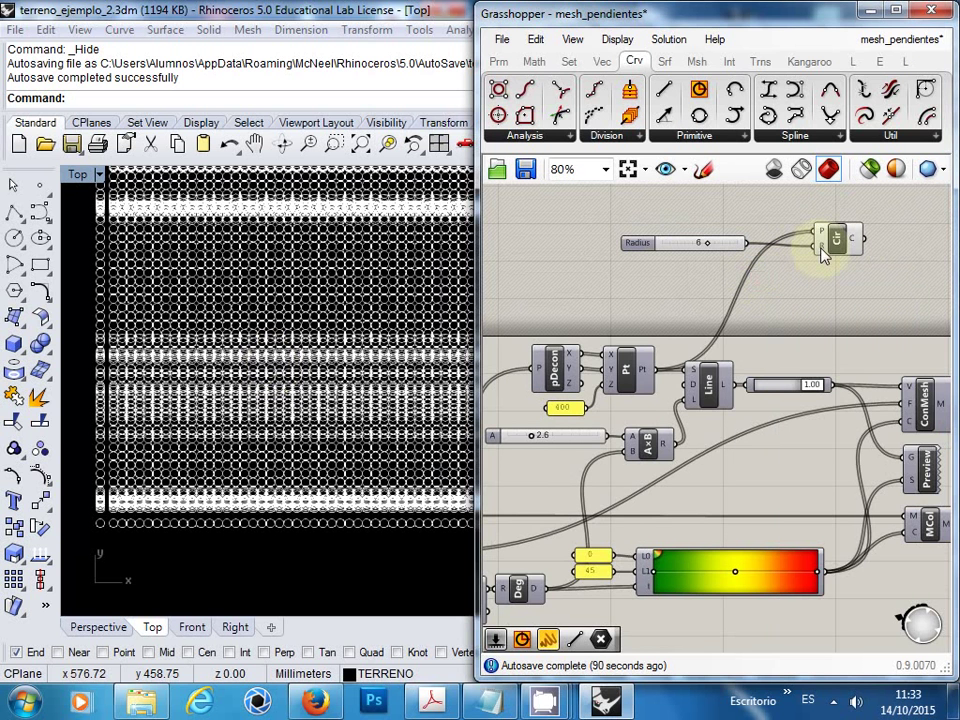
Step: Connect the Degrees output to the Circle component's Radius input in place of the slider, and delete the disconnected slider
right_click_drag(625, 545, 657, 497)
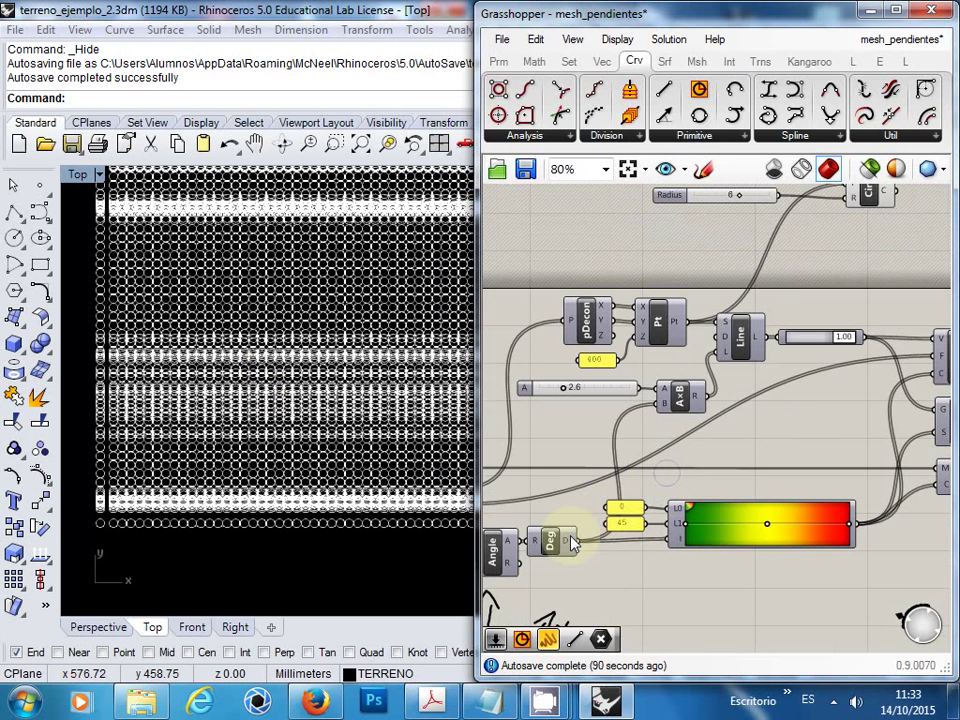
mouse_move(572, 541)
scroll(575, 545, "down", 1)
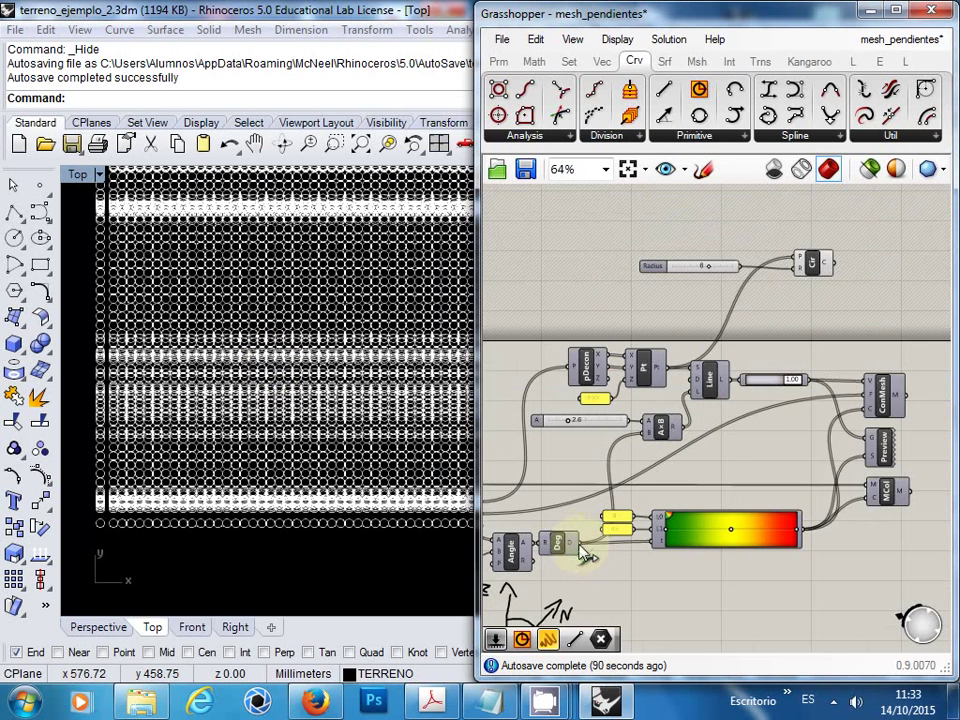
left_click_drag(590, 545, 712, 360)
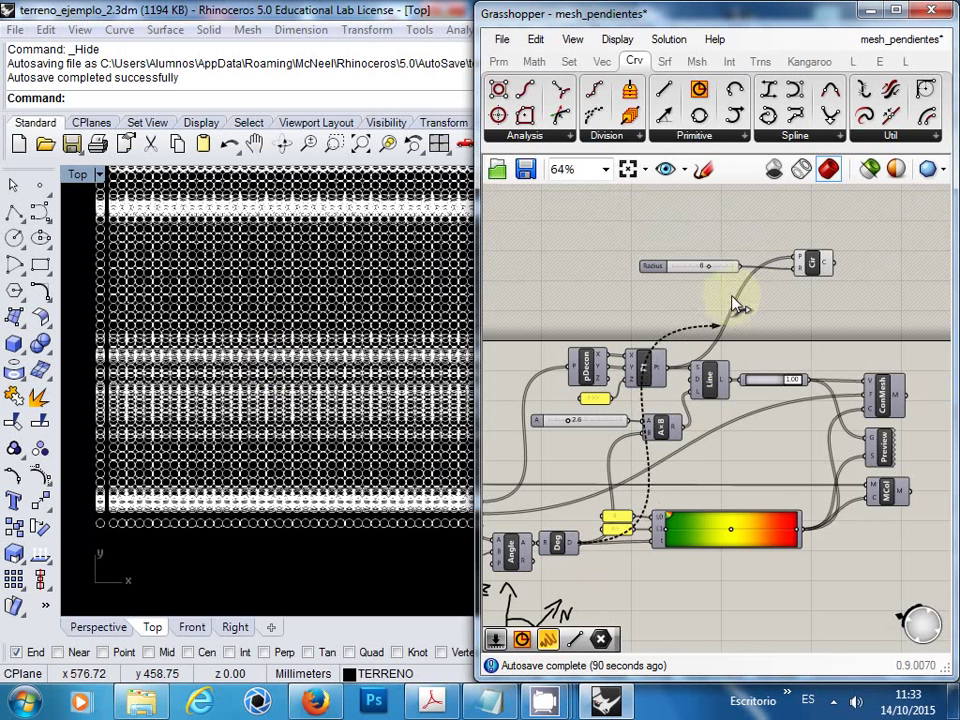
left_click_drag(735, 305, 800, 270)
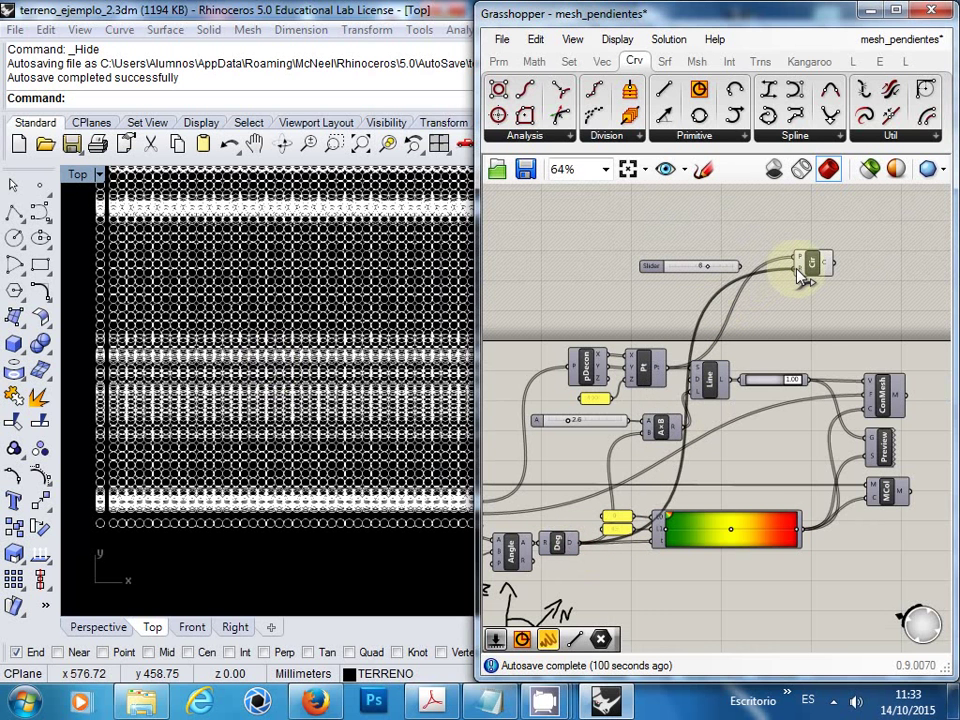
left_click(657, 268)
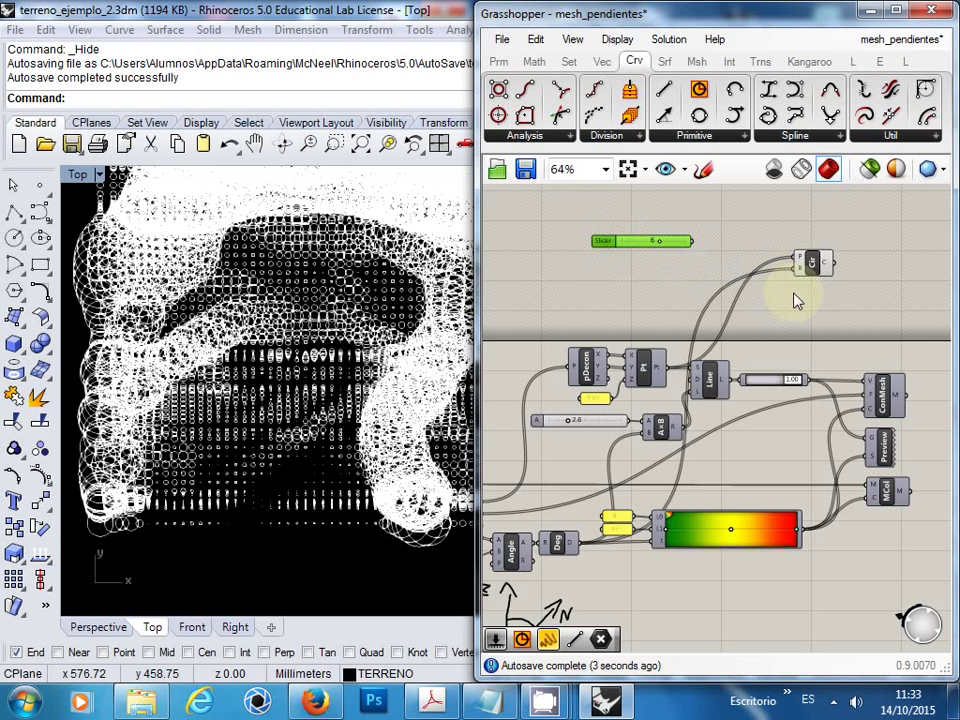
key("Delete")
Step: Move the Circle component above Construct Mesh and line up the Line and Point On Curve components with Construct Mesh
mouse_move(810, 261)
left_mouse_down()
mouse_move(825, 272)
mouse_move(821, 245)
mouse_move(763, 386)
mouse_move(810, 291)
mouse_move(800, 252)
left_mouse_up()
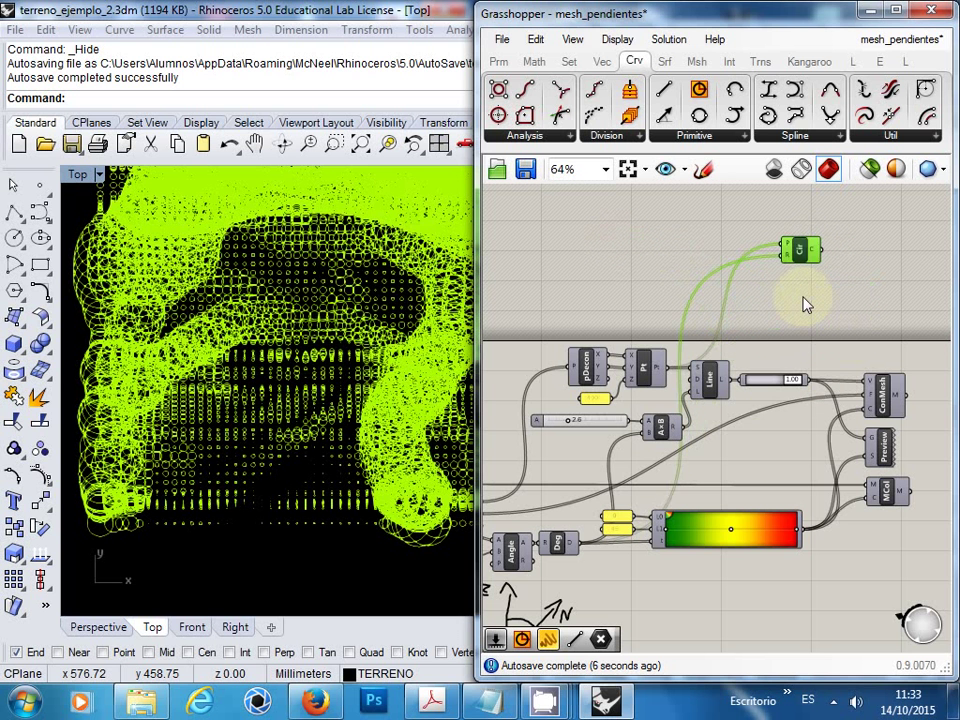
left_click_drag(806, 305, 887, 328)
left_click_drag(790, 413, 706, 370)
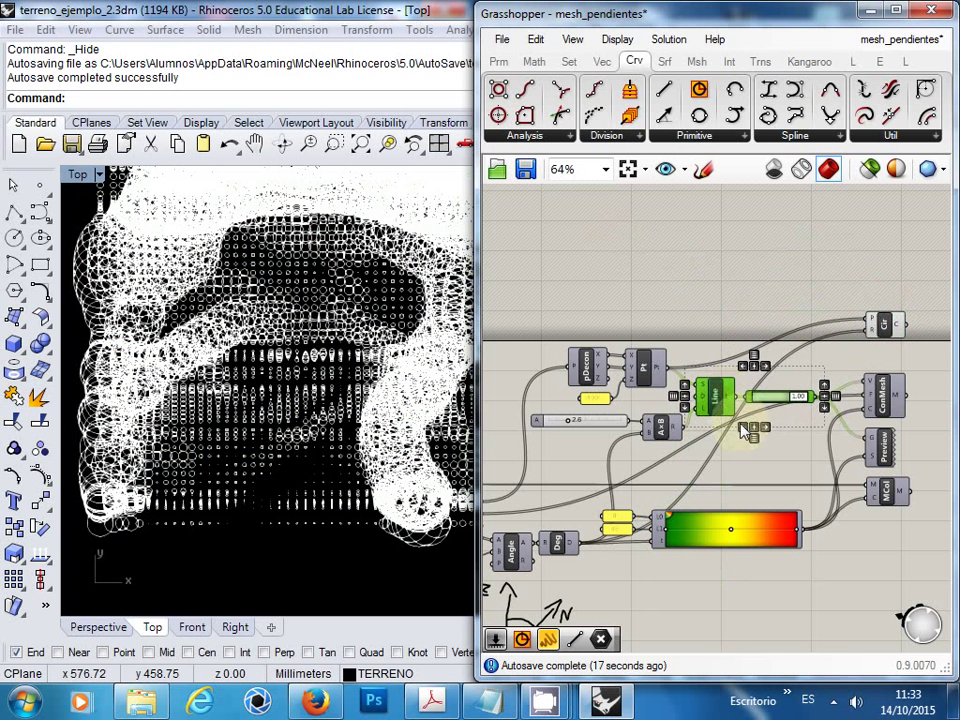
left_click(755, 429)
left_click(800, 460)
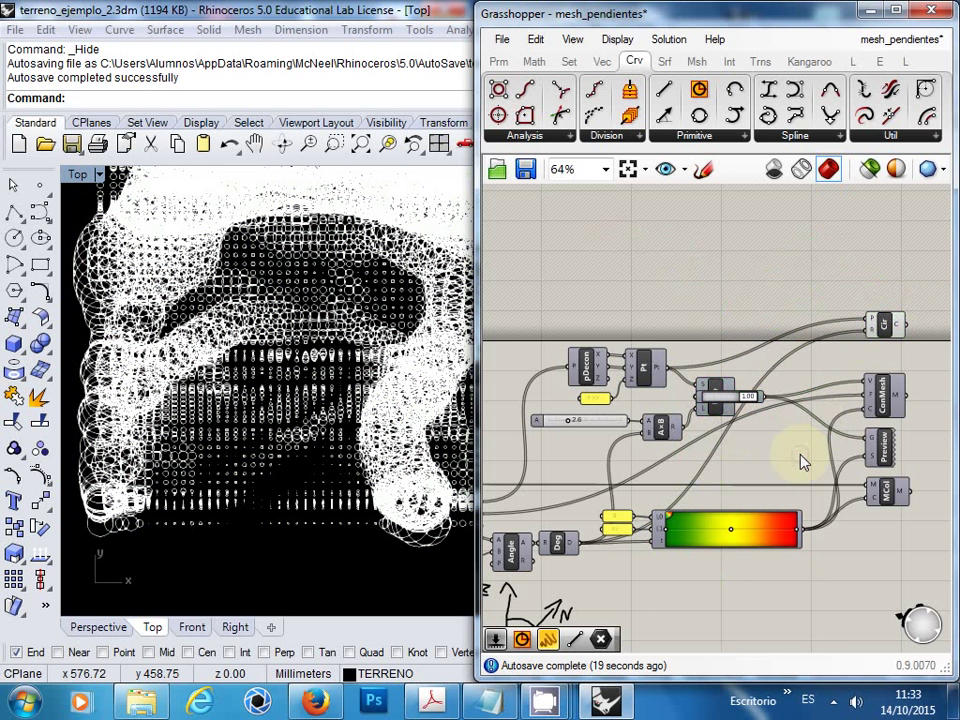
Step: Examine how the circle radii vary across the terrain in the top view, from the dense areas to the small isolated circles
right_click_drag(893, 348, 868, 308)
scroll(863, 280, "up", 2)
left_click(874, 313)
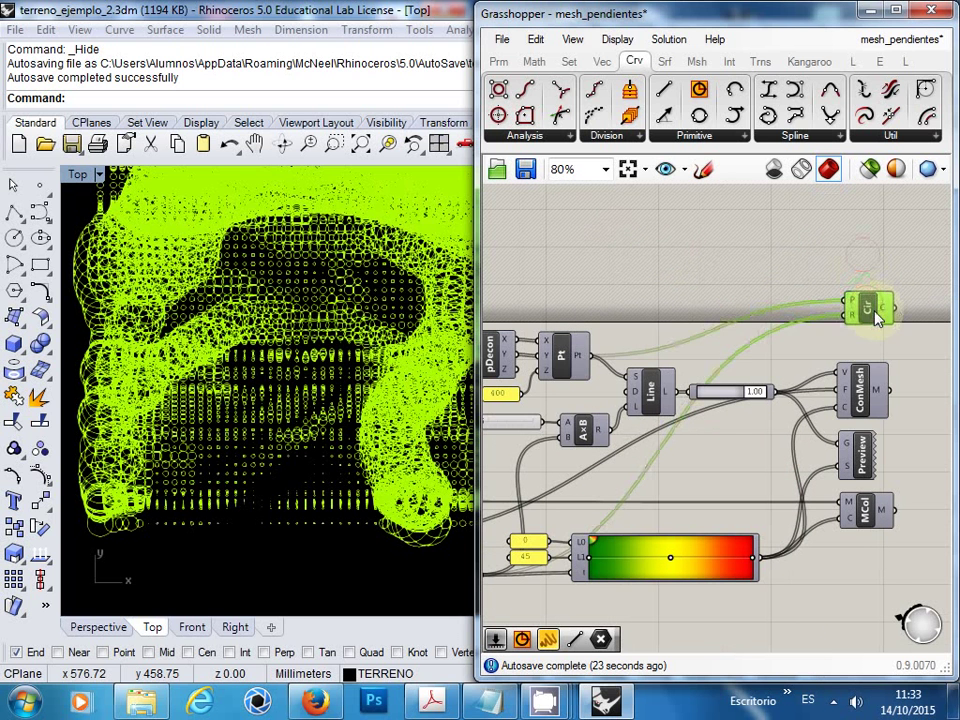
left_click(925, 354)
right_click_drag(928, 349, 836, 354)
left_click(300, 452)
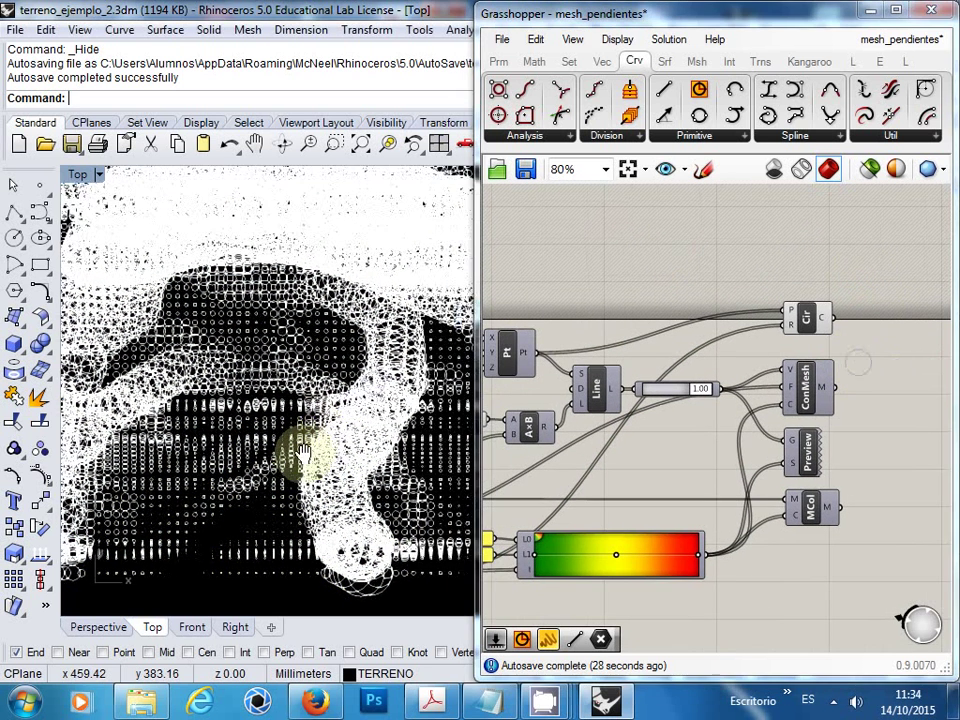
right_click_drag(300, 452, 372, 302)
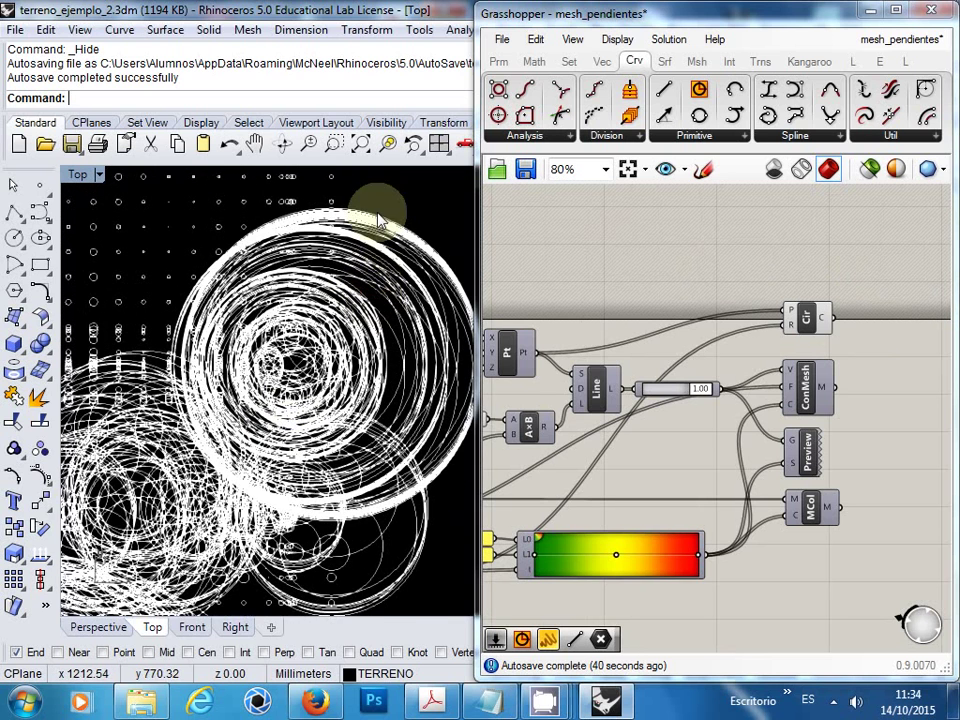
scroll(330, 300, "down", 8)
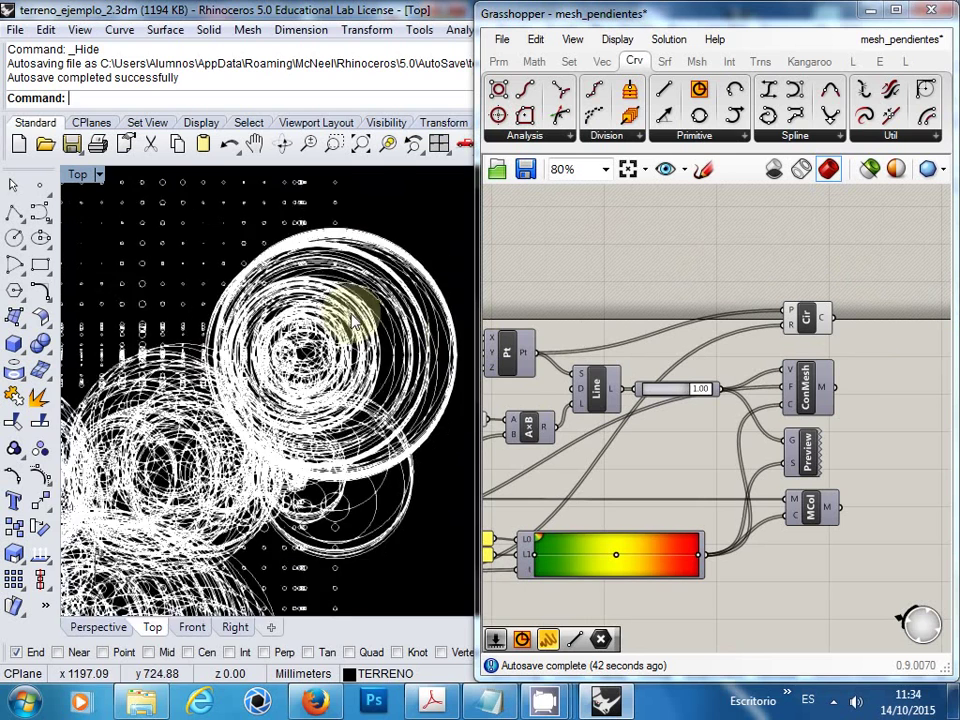
scroll(238, 423, "up", 5)
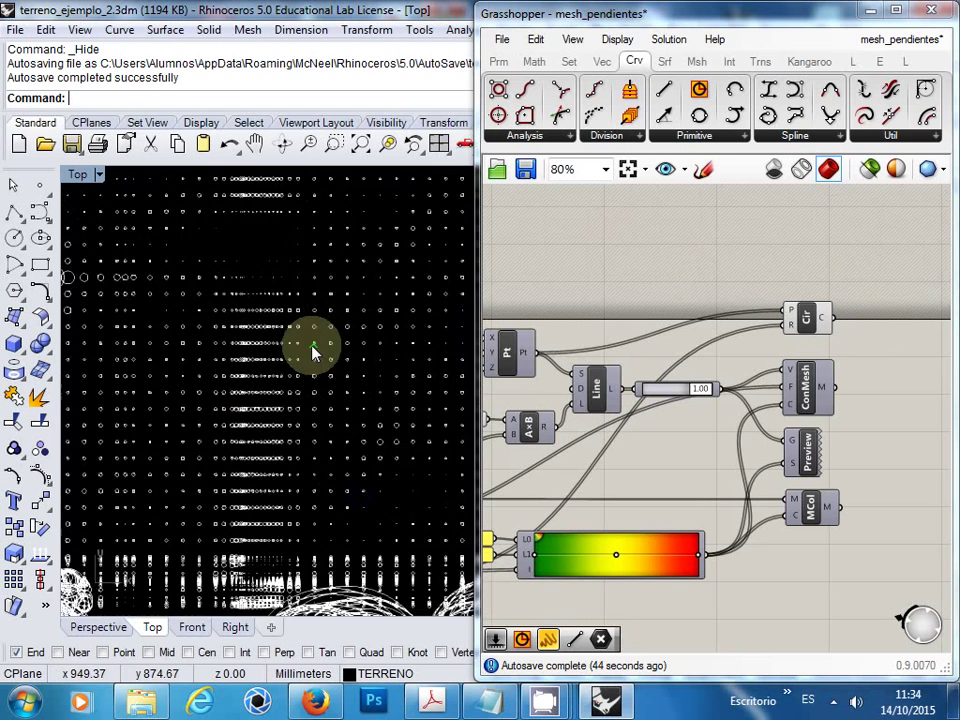
scroll(237, 392, "down", 5)
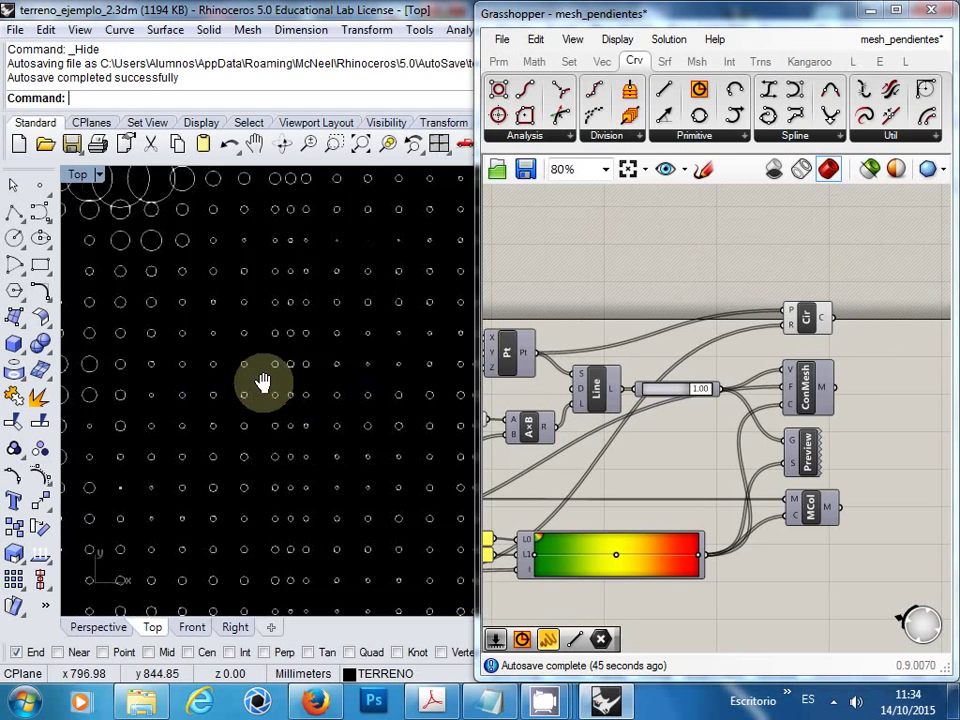
mouse_move(265, 432)
right_mouse_down()
mouse_move(343, 381)
mouse_move(283, 461)
mouse_move(276, 375)
mouse_move(318, 443)
mouse_move(336, 369)
mouse_move(279, 396)
mouse_move(274, 491)
mouse_move(241, 399)
mouse_move(261, 452)
right_mouse_up()
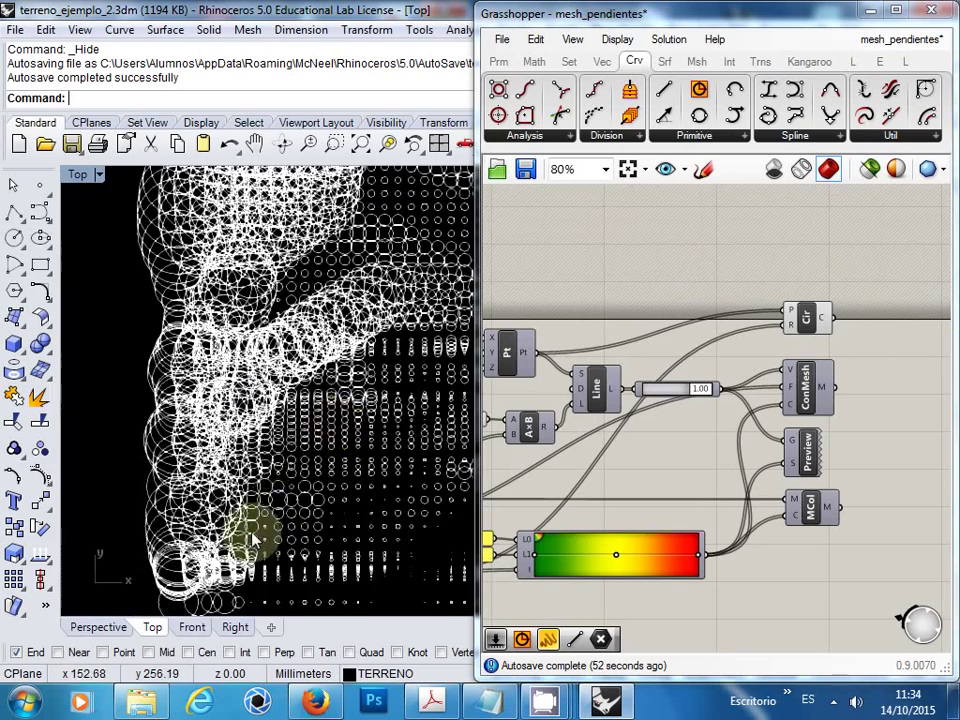
right_click_drag(253, 531, 316, 404)
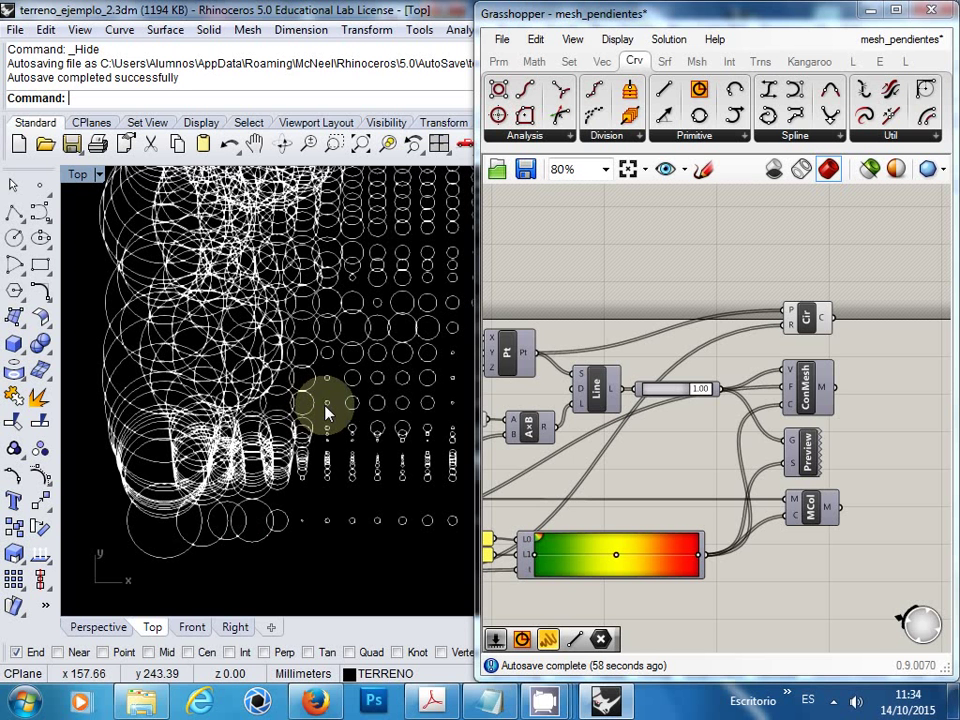
scroll(326, 410, "down", 5)
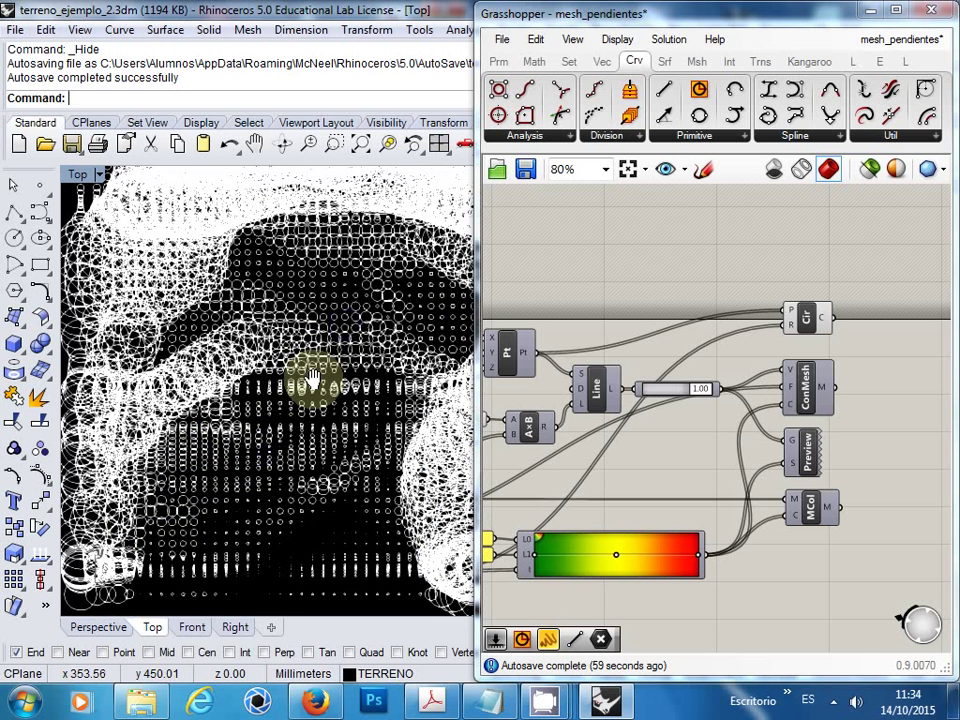
right_click_drag(313, 378, 289, 420)
Step: Examine the Circle component's Plane and Radius inputs and trace the wires that feed them through the definition
right_click(645, 385)
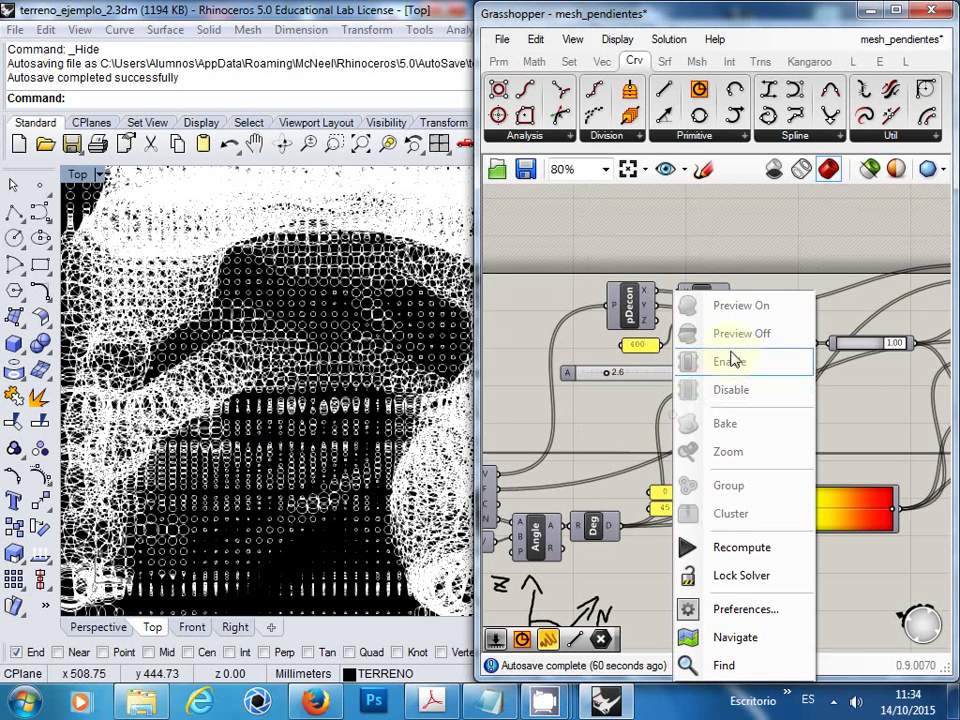
left_click(626, 422)
scroll(626, 422, "up", 3)
scroll(672, 400, "down", 4)
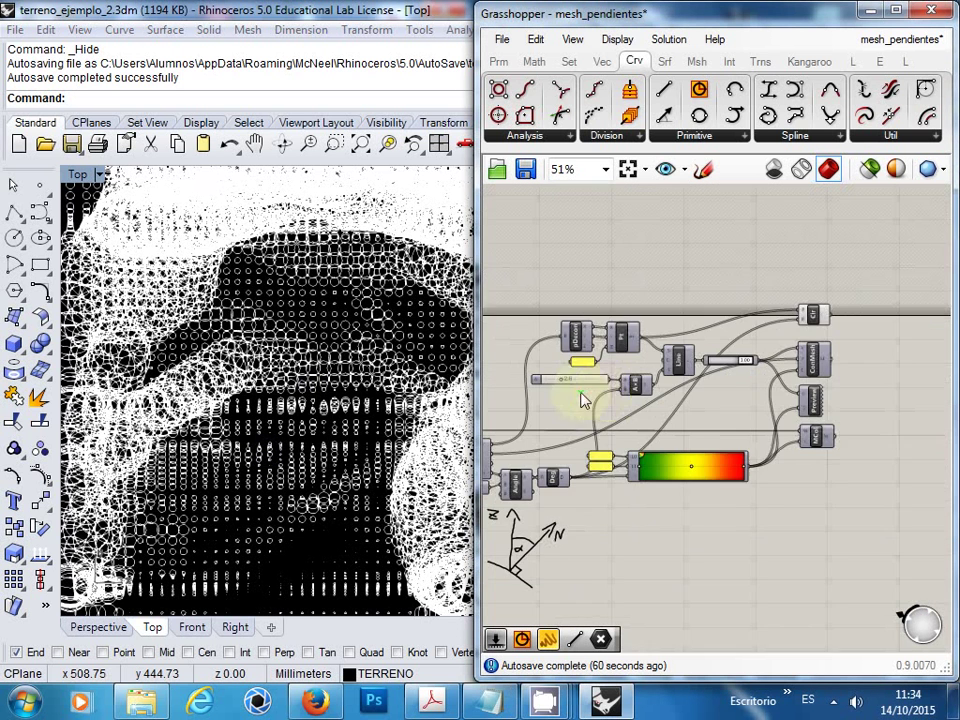
right_click_drag(724, 375, 671, 407)
scroll(671, 407, "up", 3)
right_click(666, 300)
left_click(670, 308)
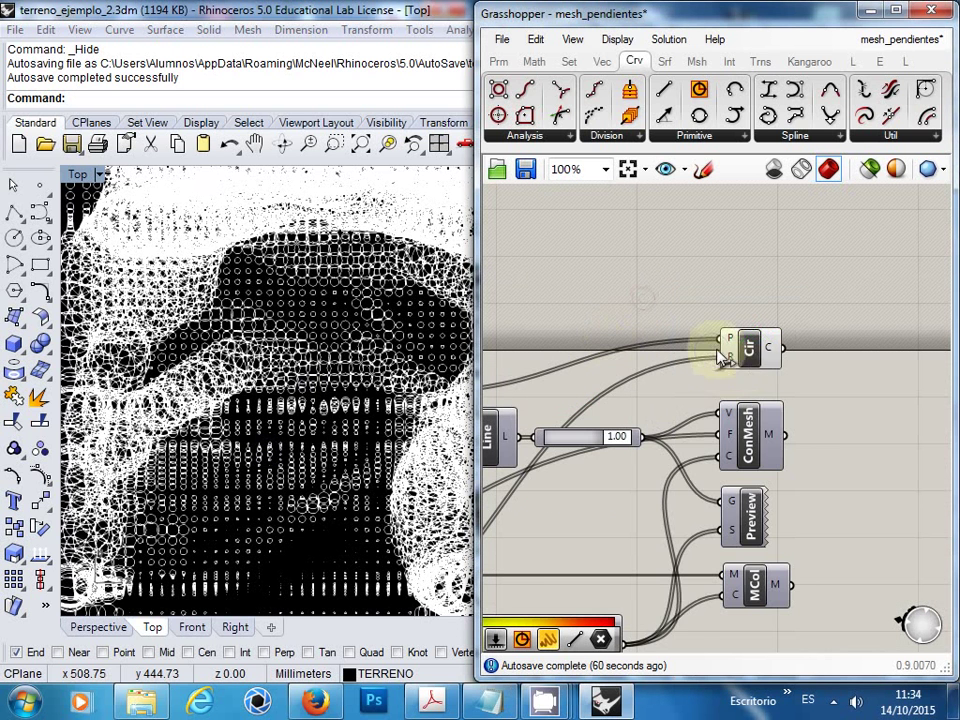
right_click_drag(718, 353, 778, 303)
mouse_move(778, 306)
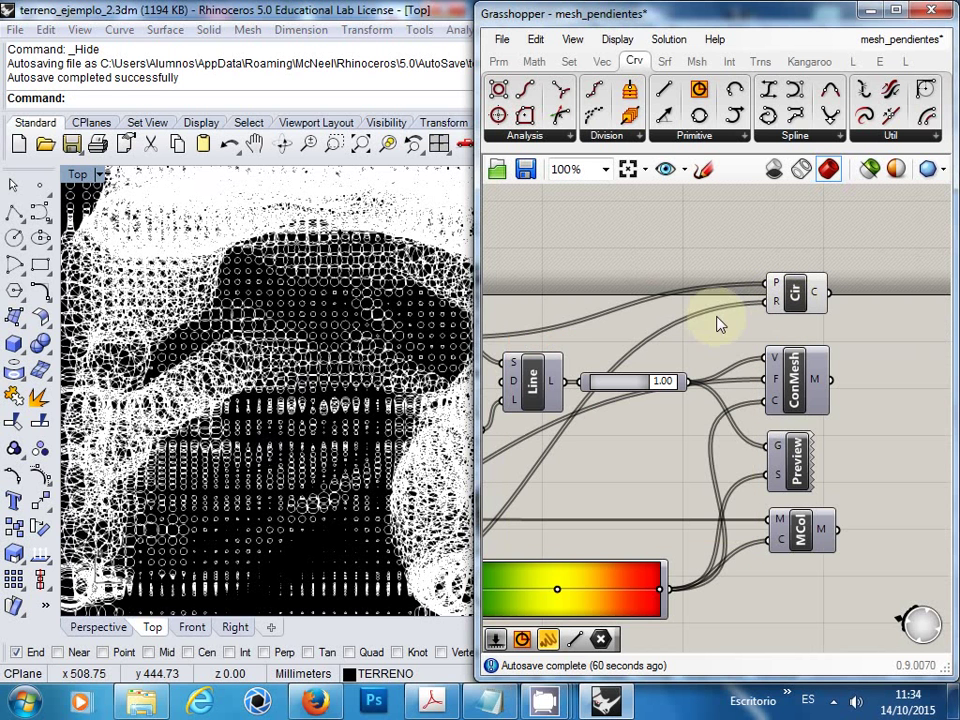
right_click_drag(711, 332, 718, 394)
left_click(657, 284)
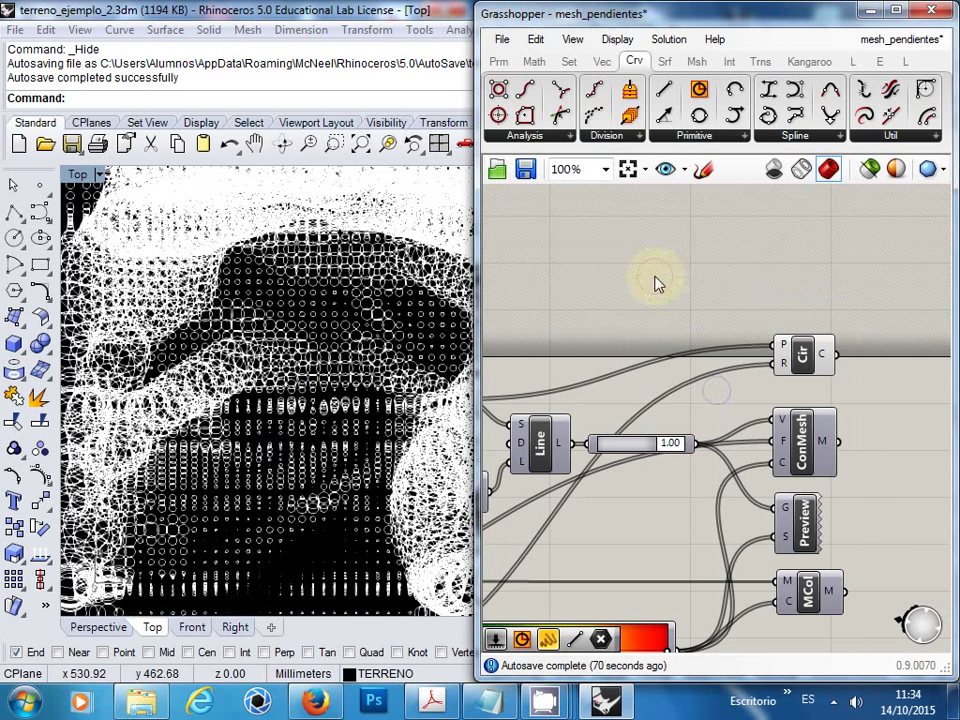
right_click_drag(763, 310, 806, 296)
left_click(760, 291)
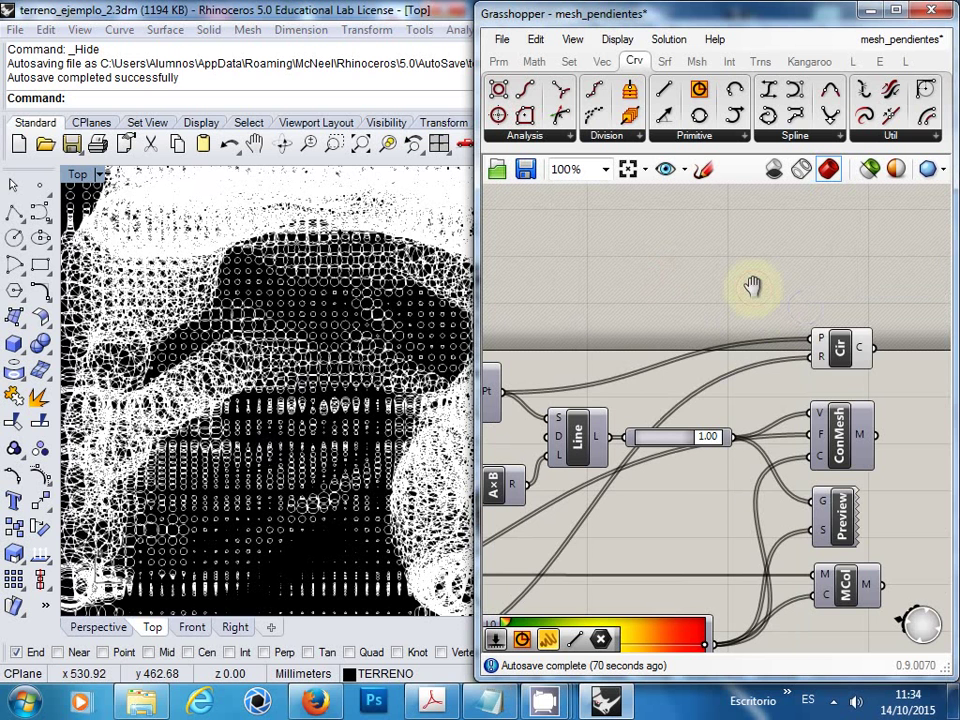
Step: Move the Circle component higher on the canvas, away from Construct Mesh
left_click_drag(846, 343, 854, 292)
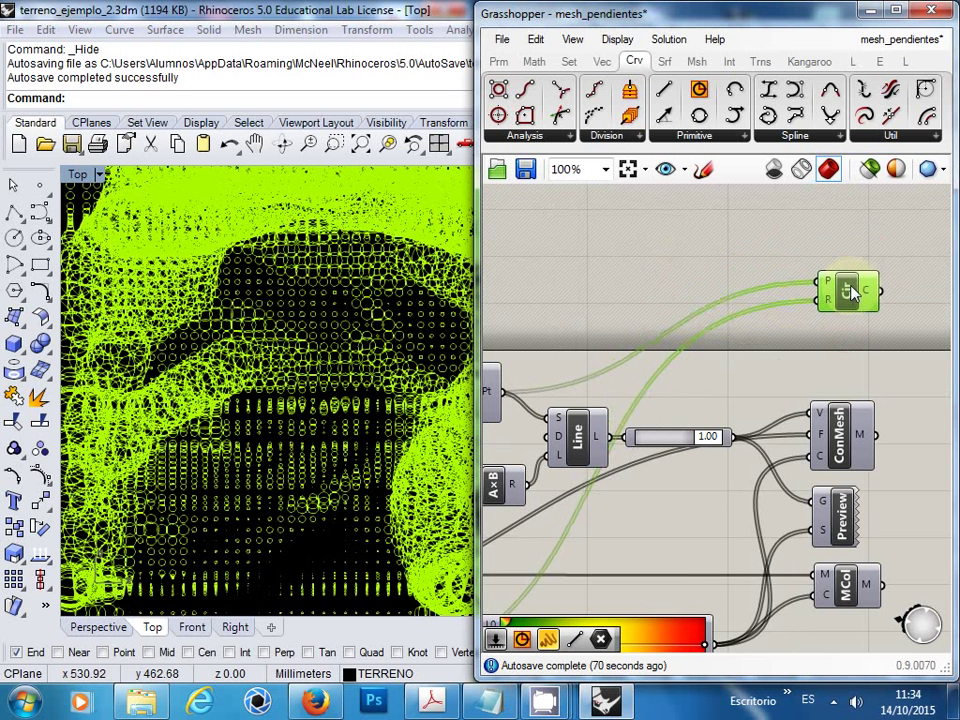
left_click(808, 393)
right_click_drag(806, 390, 778, 281)
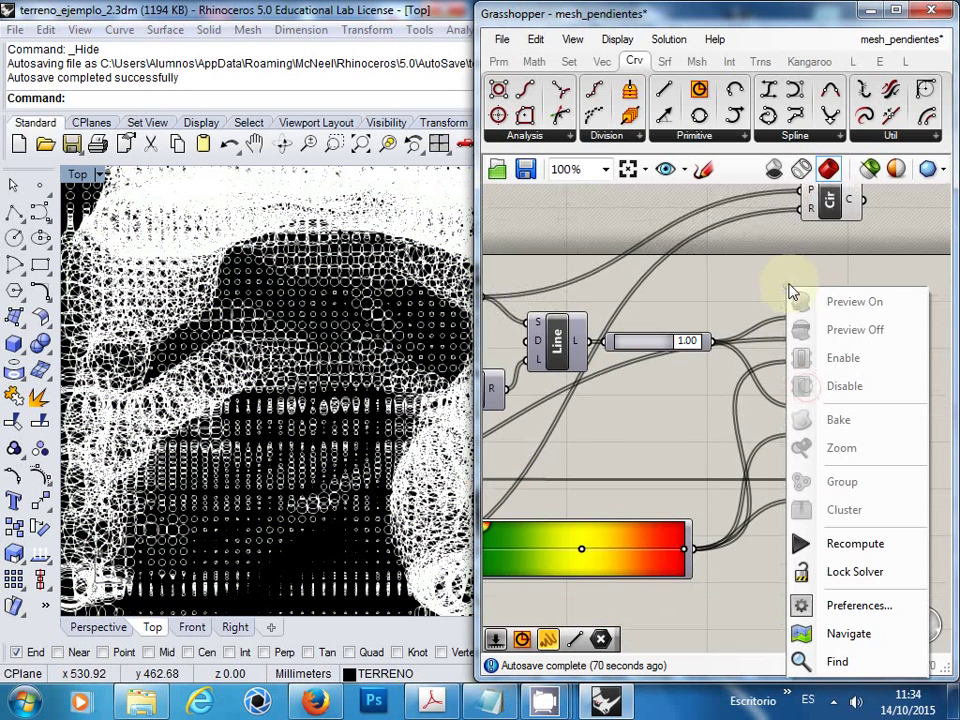
Step: Move the Multiplication, Line, Point On Curve, Gradient and mesh display components, with their slider and limit panels, well below the Circle branch
scroll(784, 286, "down", 2)
left_click(855, 460)
left_click_drag(745, 372, 590, 325)
right_click_drag(532, 349, 607, 338)
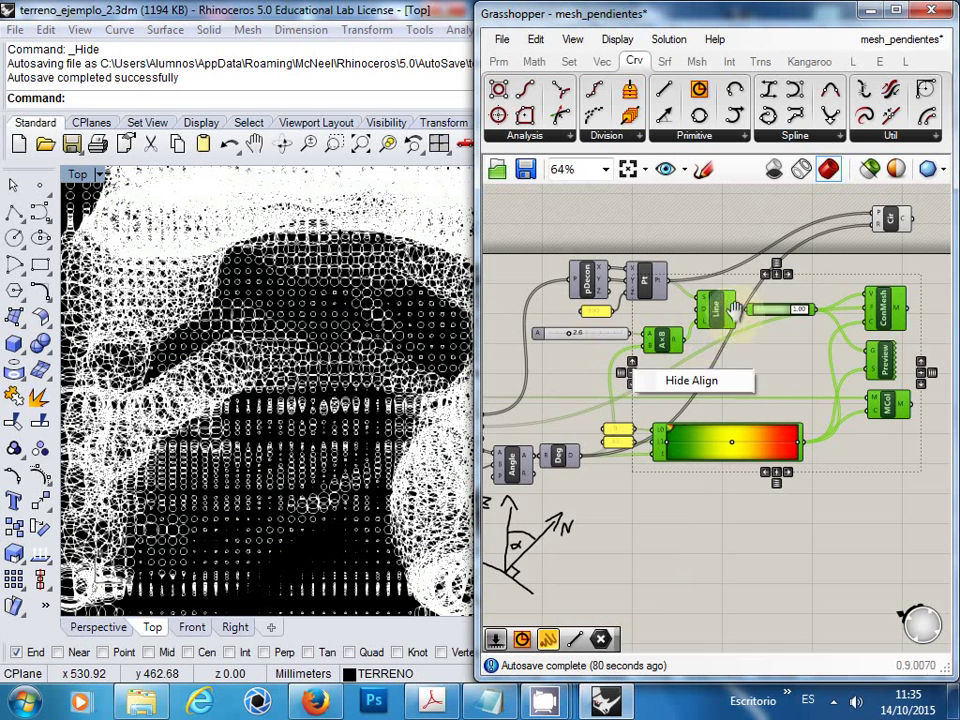
right_click_drag(815, 362, 826, 359)
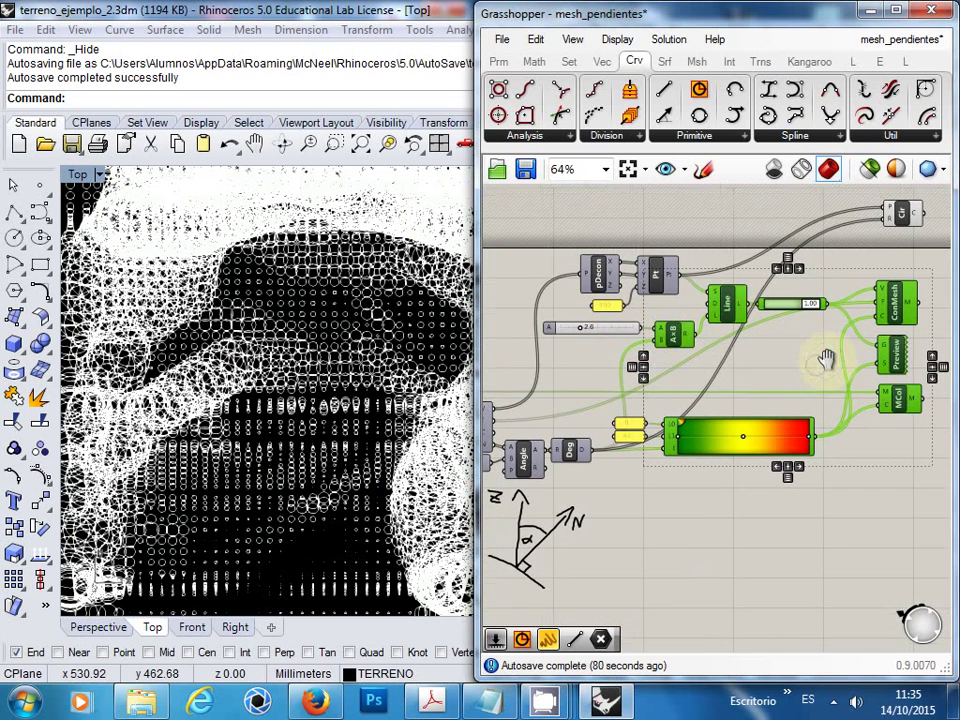
left_click(615, 327, "shift")
mouse_move(729, 306)
left_mouse_down()
mouse_move(742, 330)
mouse_move(767, 339)
mouse_move(732, 310)
left_mouse_up()
left_click(630, 428, "shift")
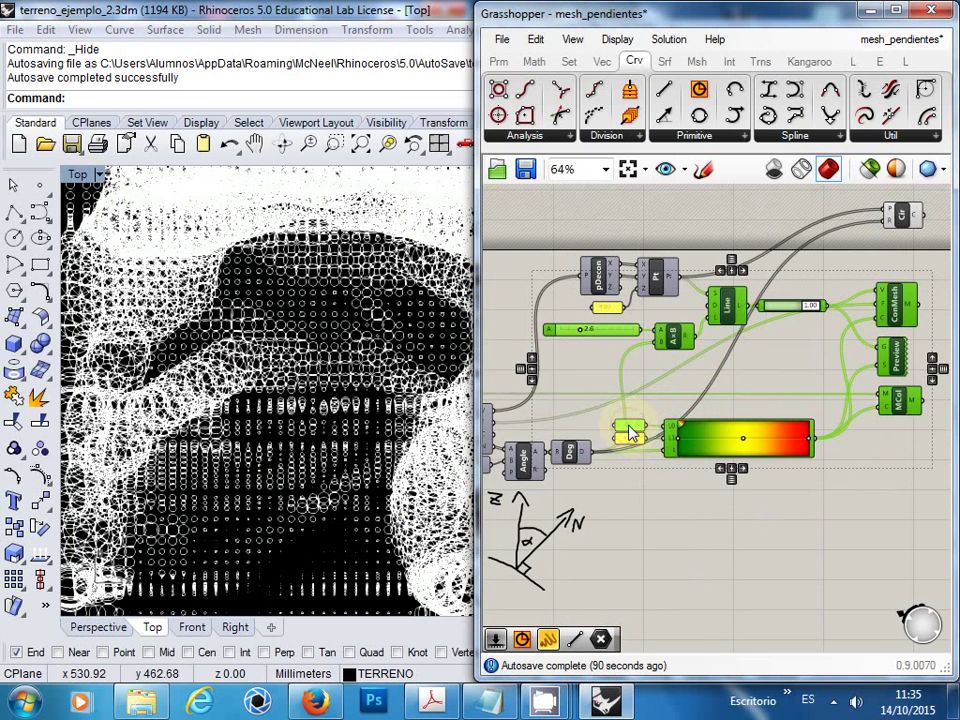
left_click_drag(732, 445, 757, 572)
left_click_drag(785, 625, 788, 650)
left_click(811, 375)
right_click_drag(811, 375, 795, 389)
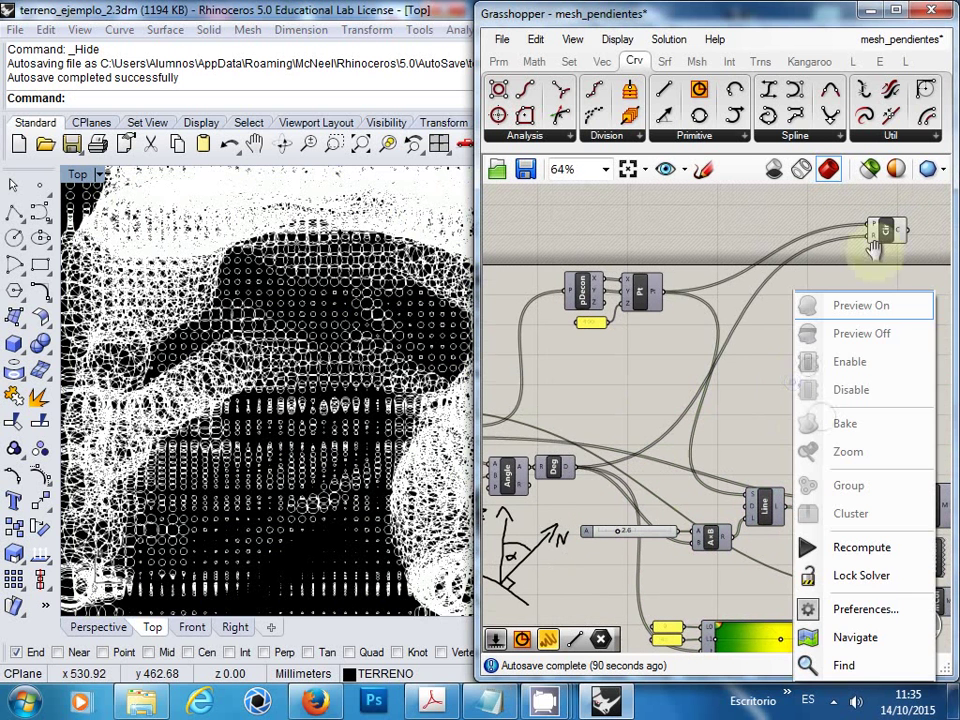
Step: Bring the Circle component down level with Construct Point, and place the Mesh parameter lower at the start of the definition
left_click(887, 228)
left_click_drag(887, 228, 879, 300)
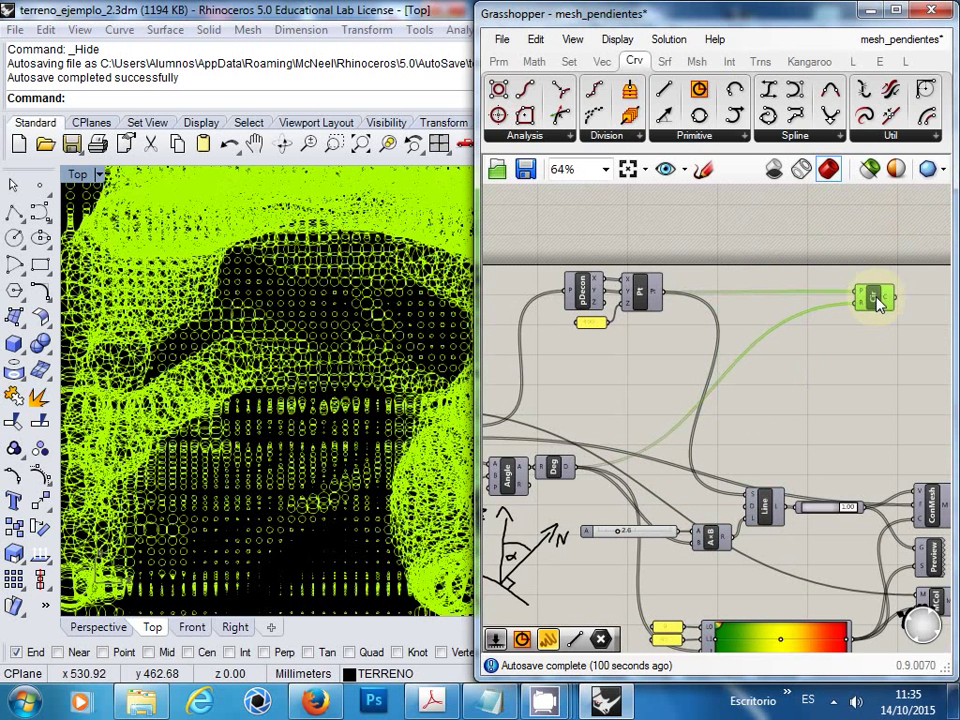
left_click(840, 377)
right_click_drag(840, 377, 671, 360)
scroll(665, 354, "down", 1)
mouse_move(532, 353)
left_mouse_down()
mouse_move(507, 523)
mouse_move(505, 511)
left_mouse_up()
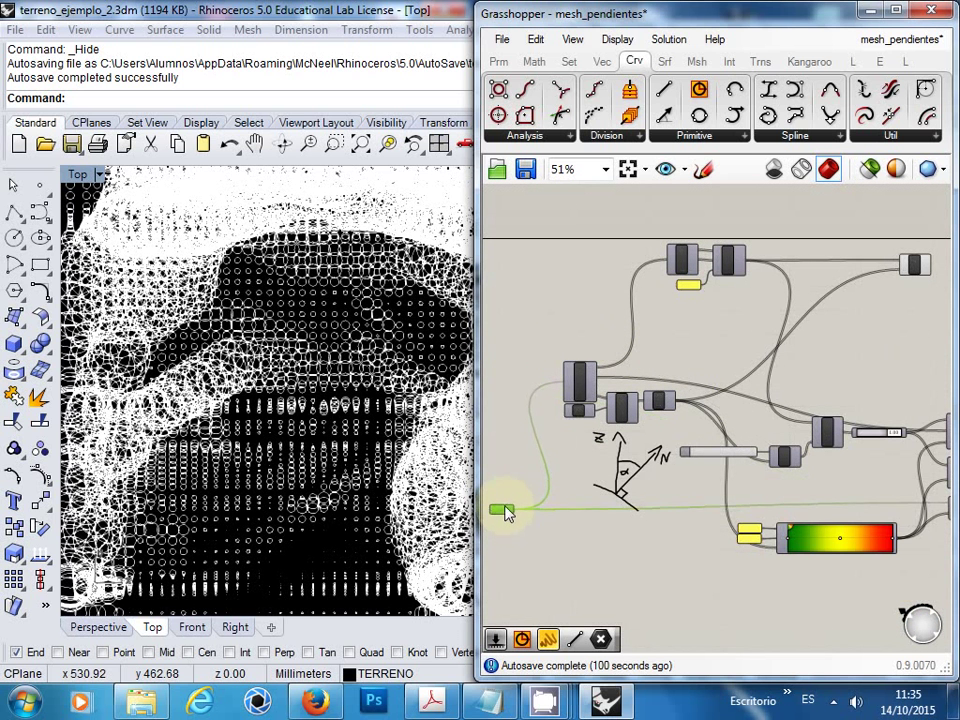
right_click_drag(645, 433, 627, 477)
scroll(776, 366, "up", 2)
right_click(776, 366)
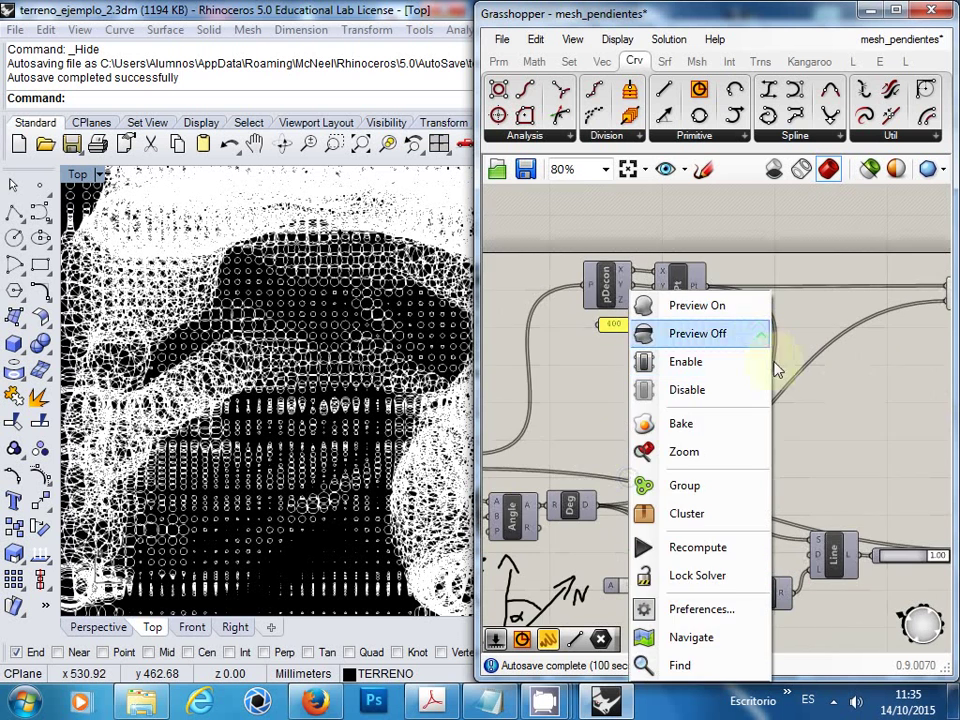
left_click(829, 424)
right_click_drag(714, 392, 671, 364)
Step: Widen the Grasshopper window to show the whole definition from the Mesh parameter to the Circle component
left_click_drag(475, 343, 266, 340)
right_click_drag(429, 354, 663, 328)
scroll(589, 279, "down", 2)
right_click(589, 279)
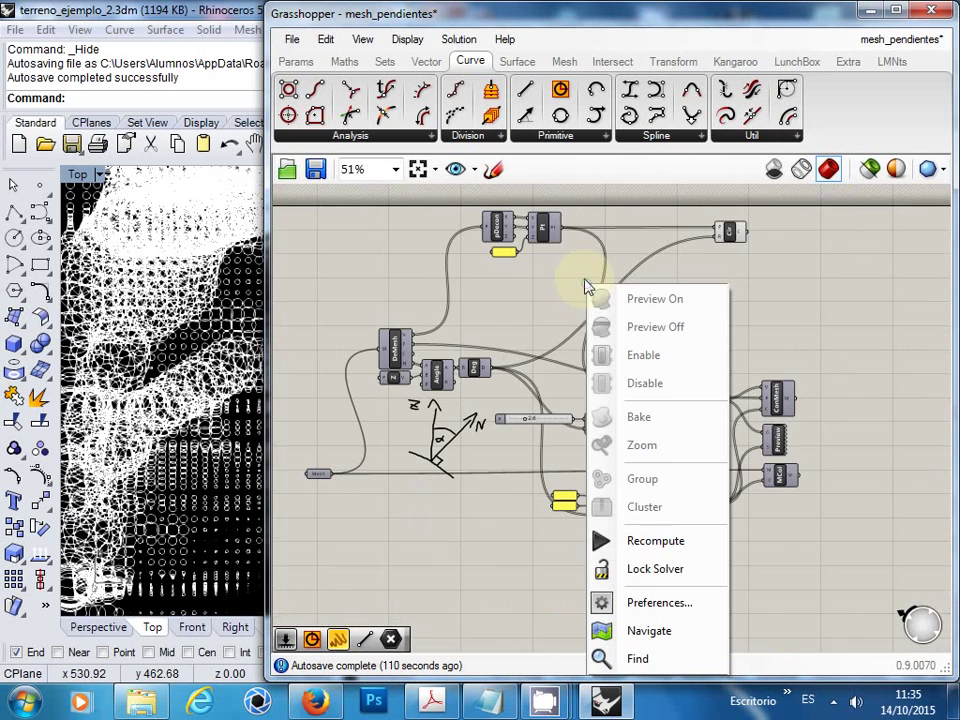
left_click(804, 339)
Step: Delete the coloured-mesh branch: Multiplication, Line, Point On Curve, Gradient, Construct Mesh, Preview and Mesh Colours, with their slider and limit panels
scroll(525, 414, "up", 2)
scroll(560, 395, "down", 1)
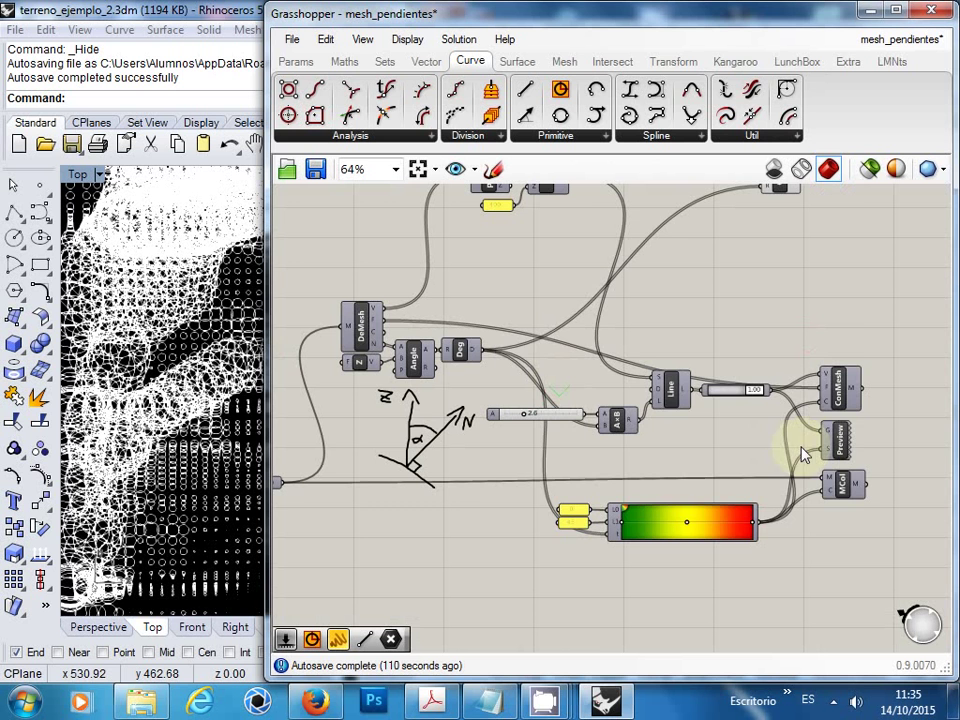
left_click_drag(864, 554, 546, 347)
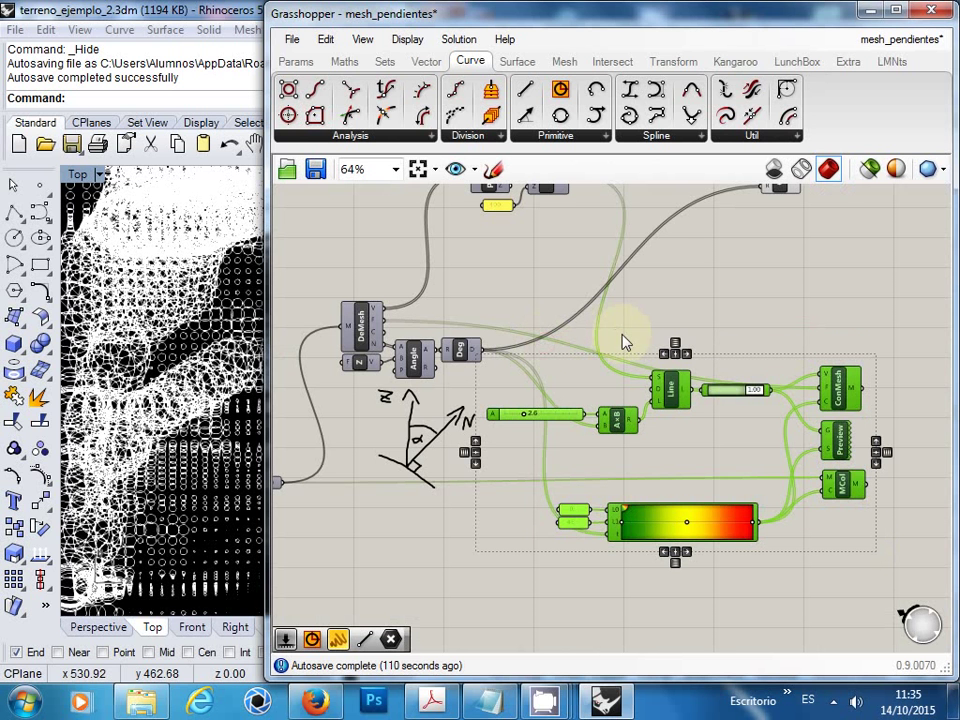
right_click_drag(714, 311, 741, 346)
key("Delete")
right_click_drag(701, 306, 718, 354)
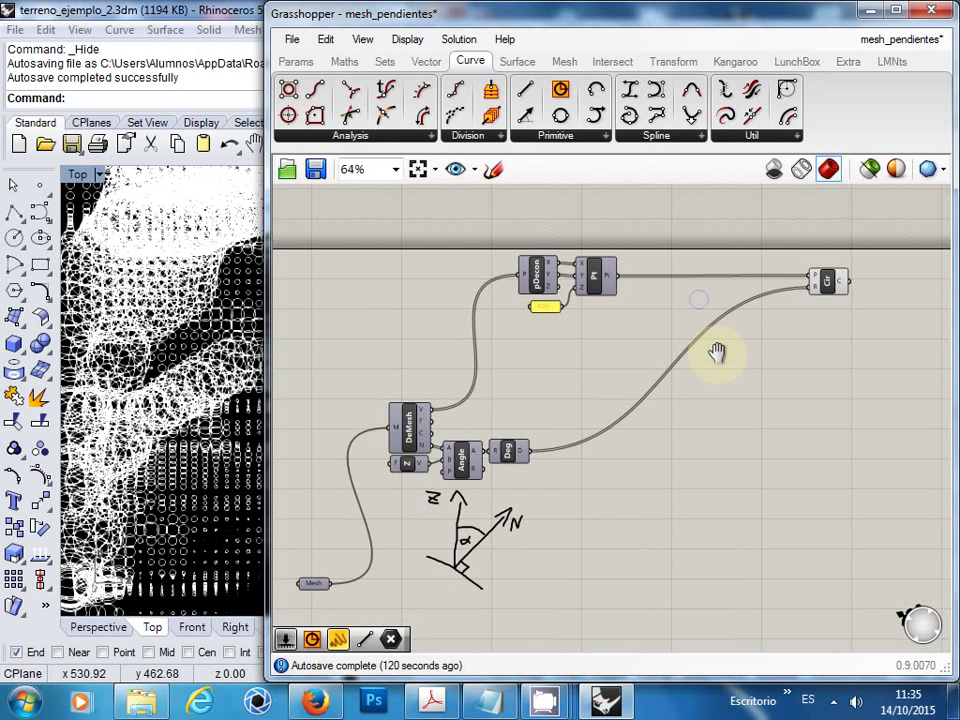
Step: Move the point deconstruction, Construct Point, 400 panel and Circle down beside Deconstruct Mesh, and bring Circle close to Construct Point
scroll(545, 290, "up", 2)
left_click_drag(948, 338, 518, 261)
left_click_drag(525, 253, 490, 432)
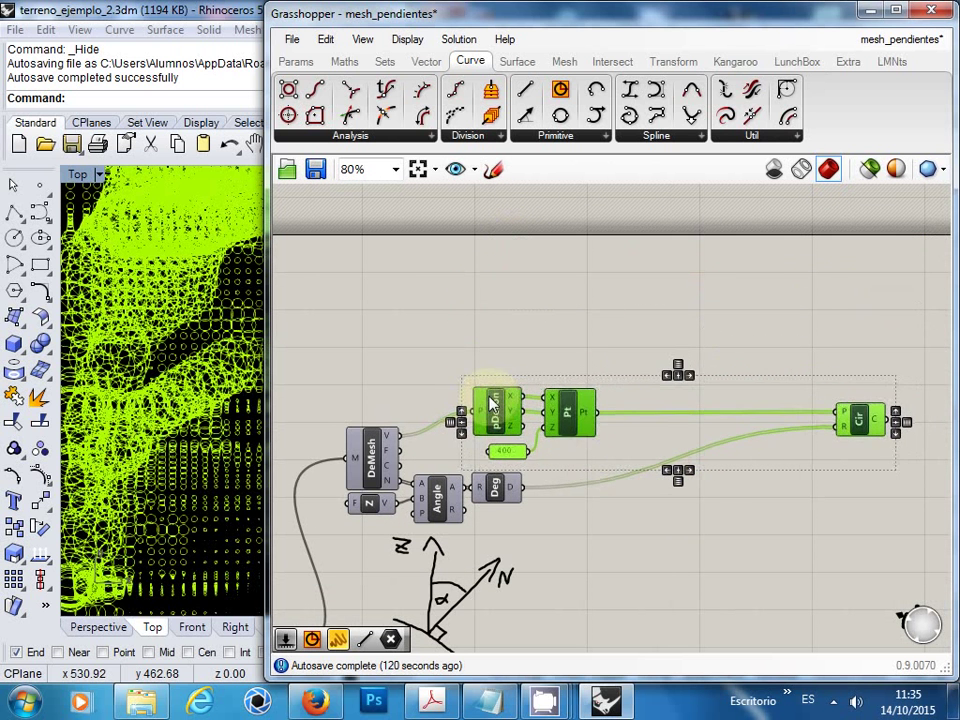
left_click(808, 444)
left_click_drag(852, 418, 673, 418)
left_click(652, 484)
right_click_drag(652, 484, 718, 392)
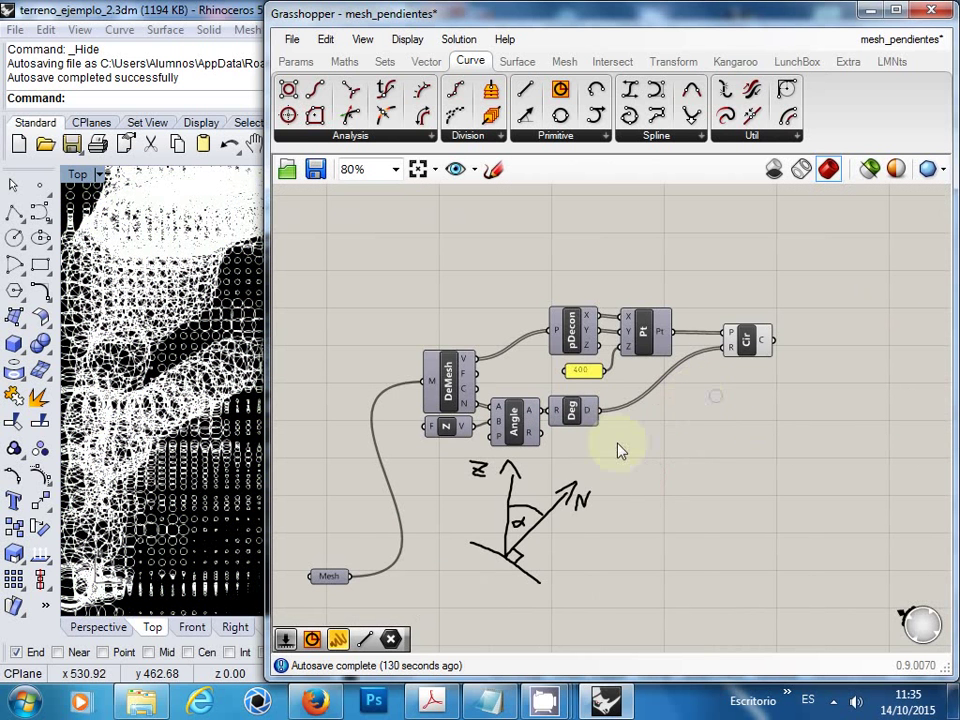
Step: Delete the angle sketch and move the Mesh parameter directly beside the Deconstruct Mesh input
left_click(563, 506)
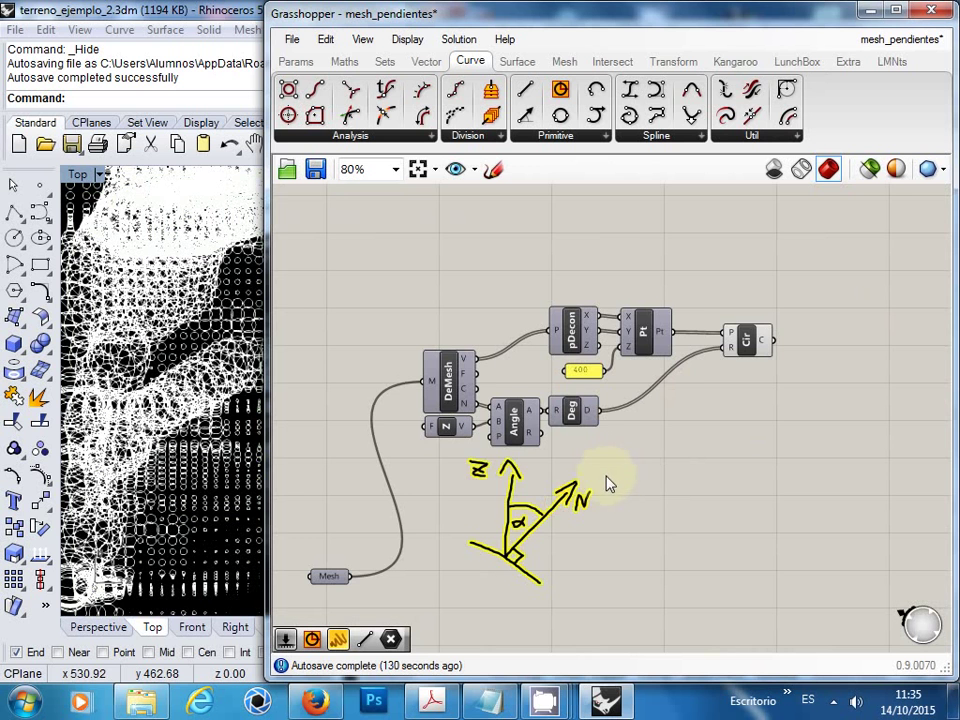
key("Delete")
right_click_drag(666, 448, 676, 454)
left_click_drag(342, 582, 405, 397)
left_click(729, 508)
right_click_drag(729, 488, 746, 504)
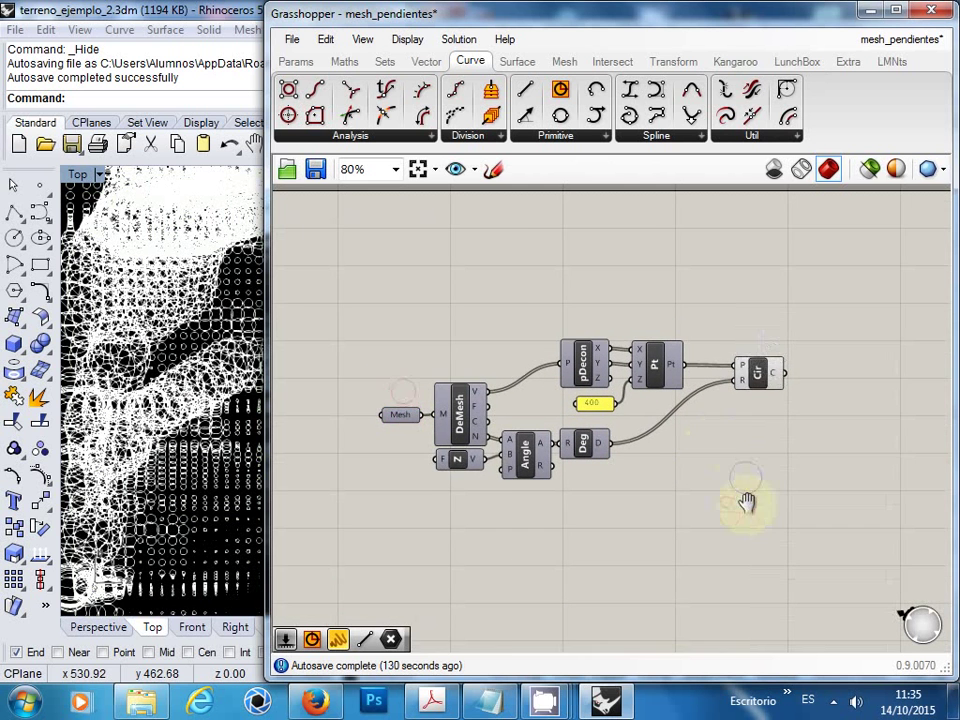
Step: Shift the Circle component slightly farther from Construct Point, leaving more room along the Degrees wire
scroll(700, 435, "up", 1)
right_click(747, 505)
left_click(771, 440)
right_click_drag(771, 440, 765, 450)
right_click(765, 450)
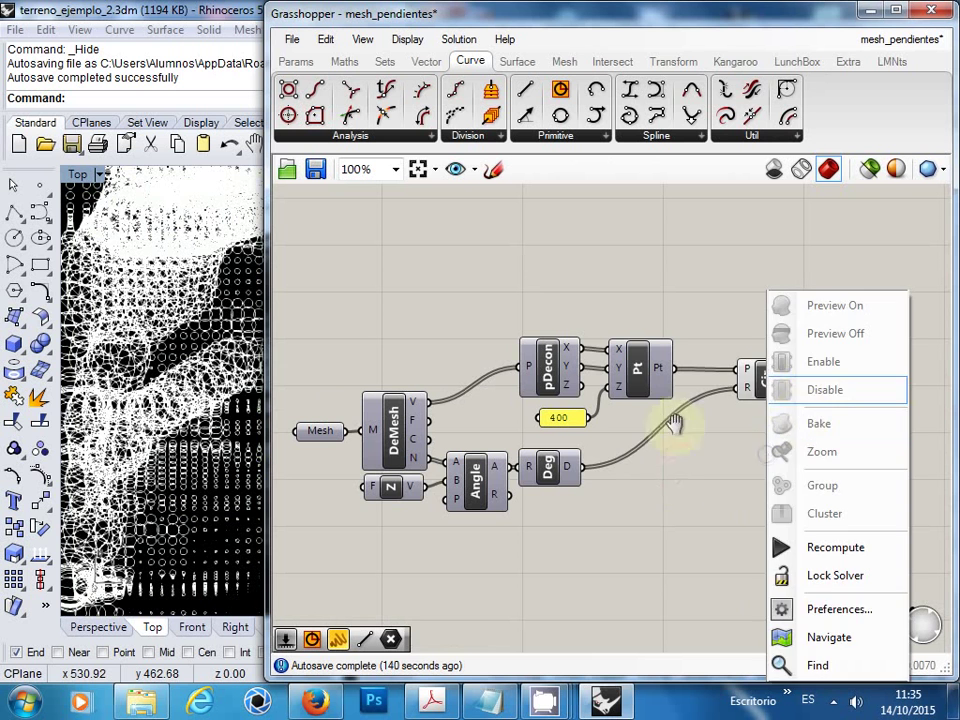
left_click(772, 390)
left_click(745, 458)
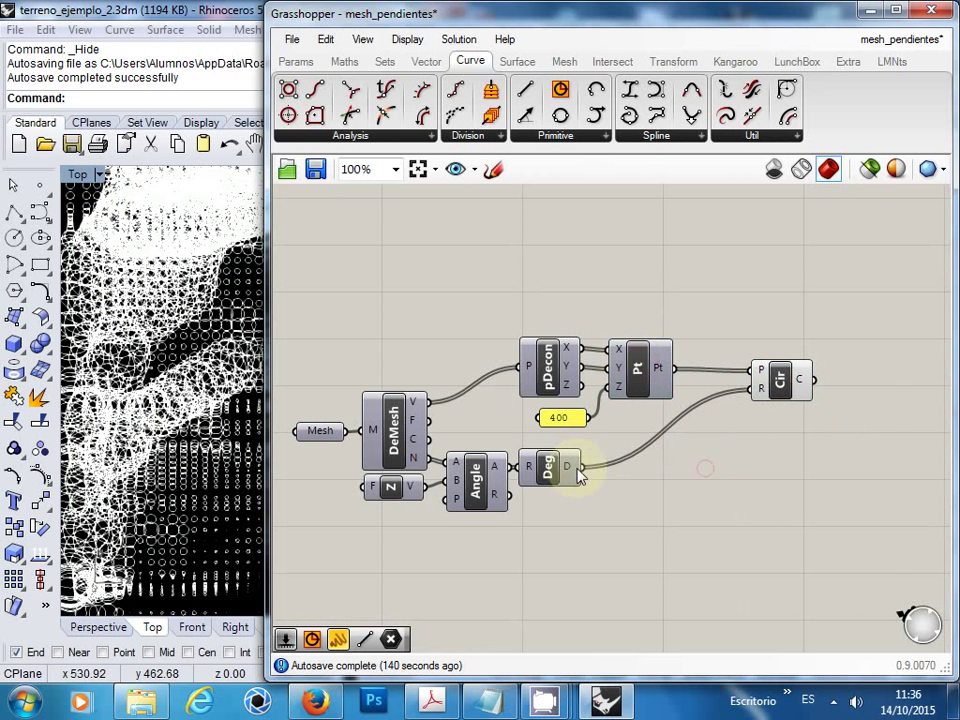
mouse_move(571, 473)
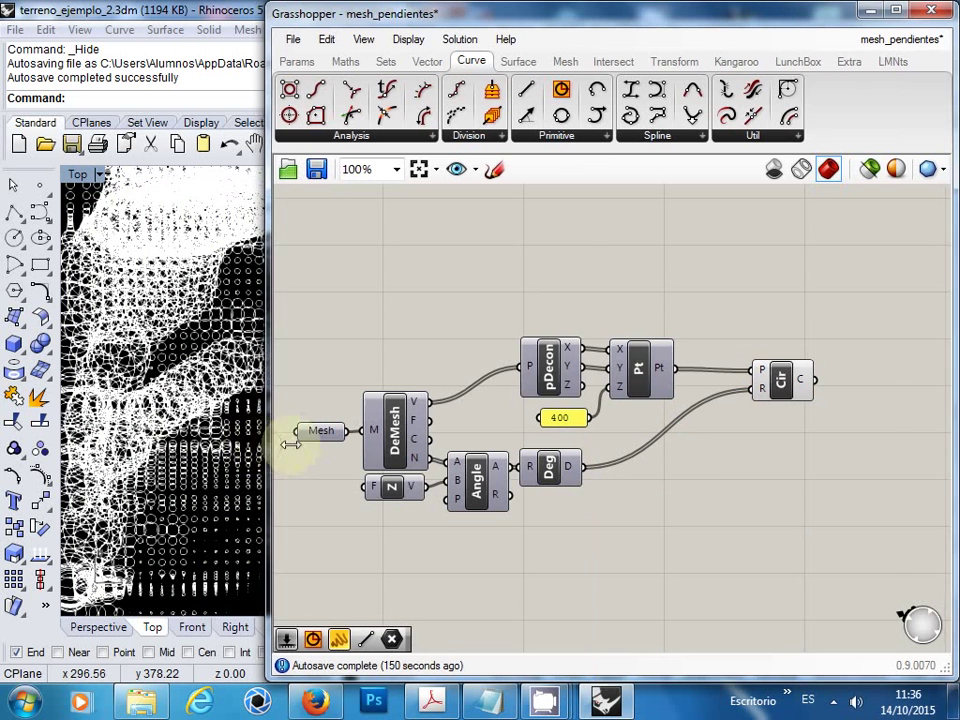
Step: Narrow the Grasshopper window and move the Circle component farther from Construct Point, leaving free space along the Degrees wire
left_click_drag(267, 430, 420, 425)
right_click_drag(793, 471, 673, 444)
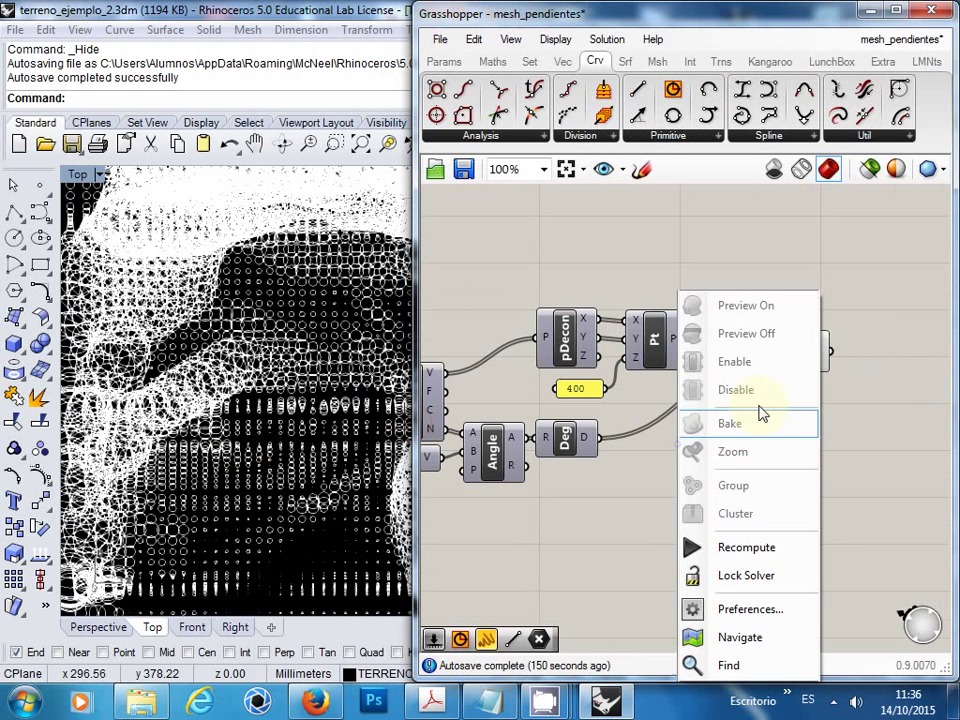
left_click(868, 353)
left_click_drag(800, 358, 878, 353)
left_click(818, 405)
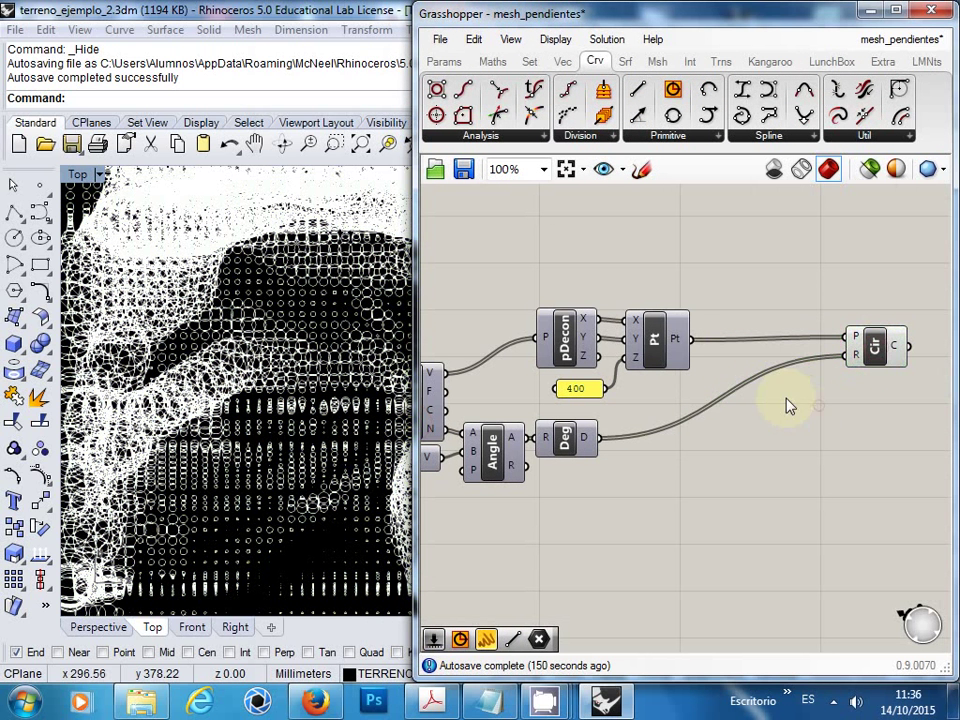
right_click_drag(748, 447, 724, 429)
right_click(589, 454)
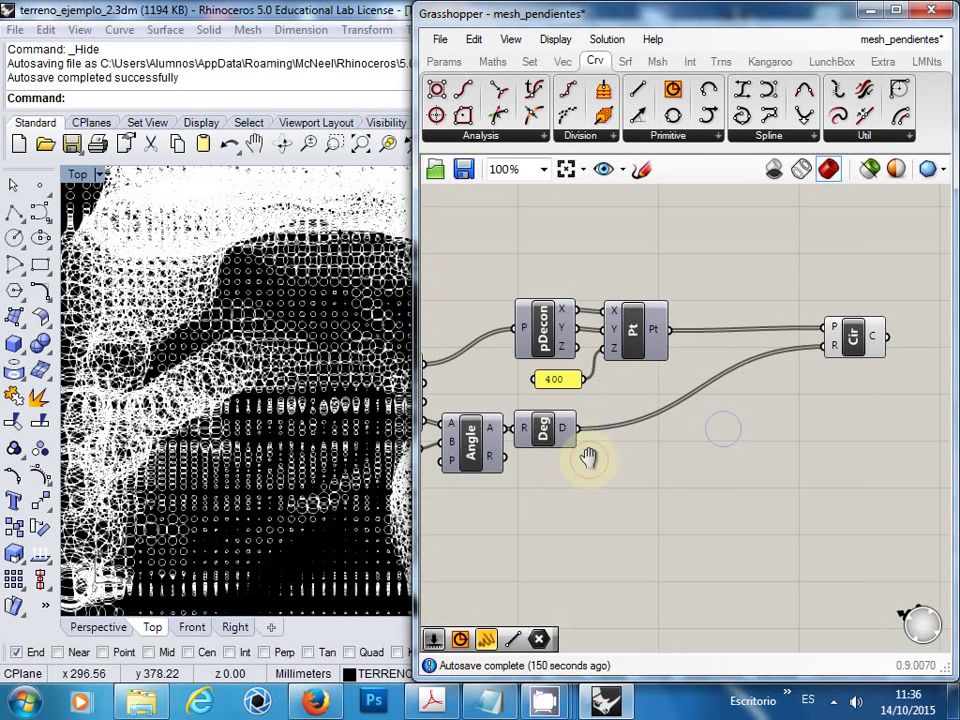
Step: Add a Remap Numbers component below the wire between Degrees and Circle
mouse_move(563, 429)
double_click(762, 480)
type("rem")
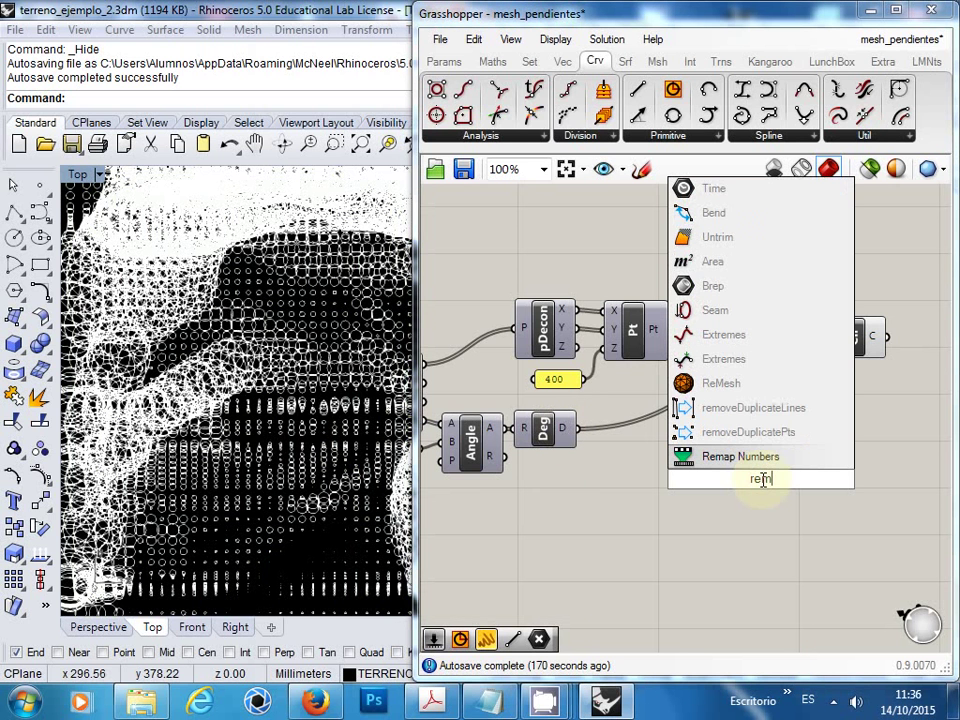
type("a")
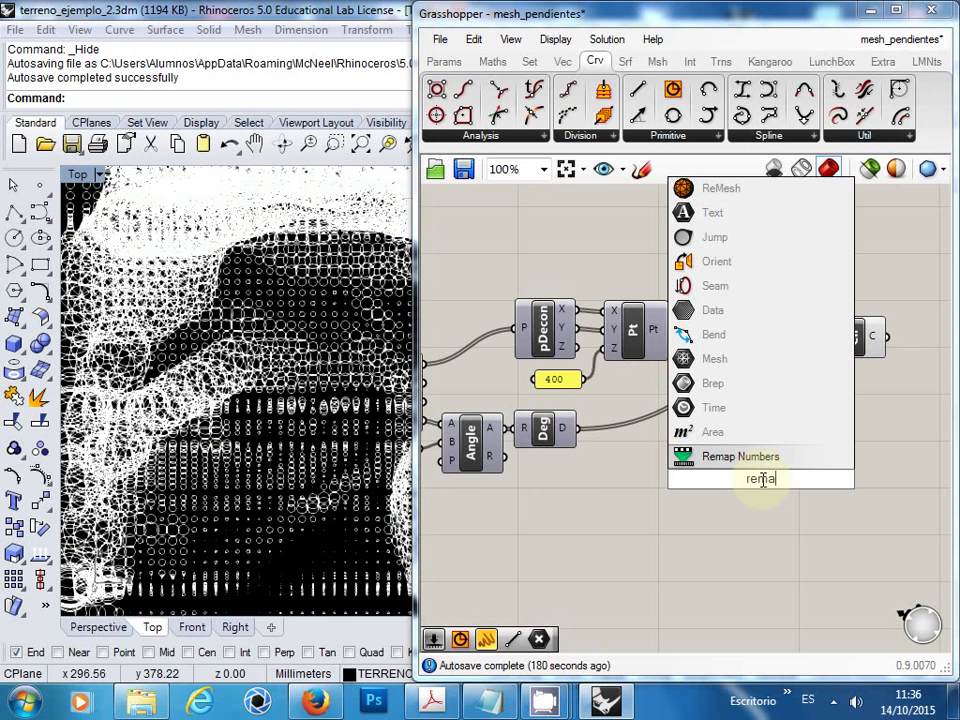
left_click(760, 458)
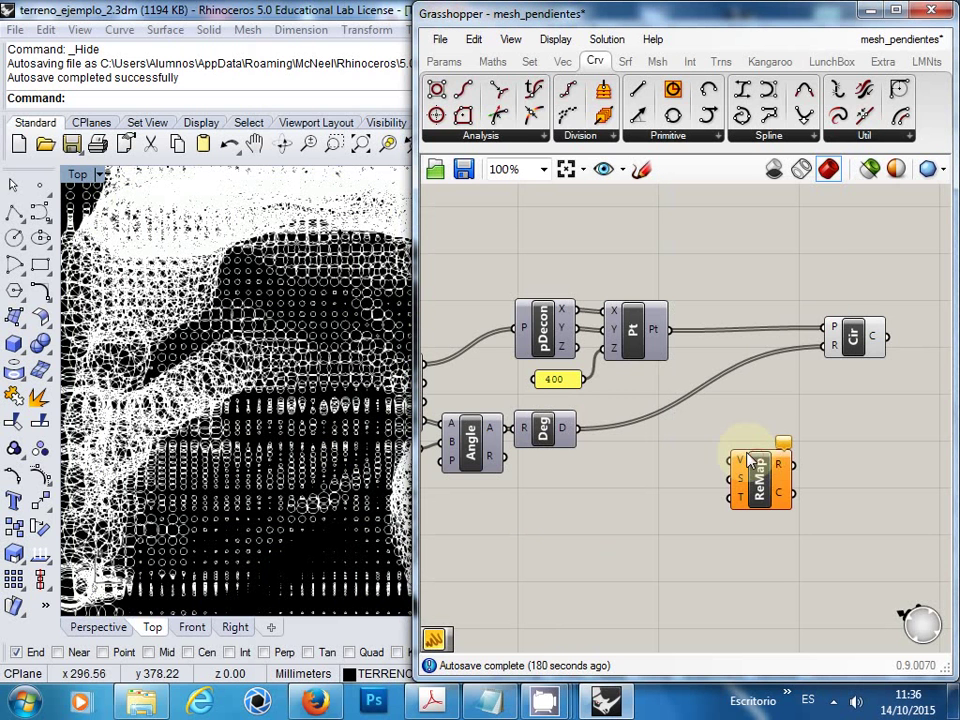
left_click(739, 525)
scroll(707, 446, "up", 1)
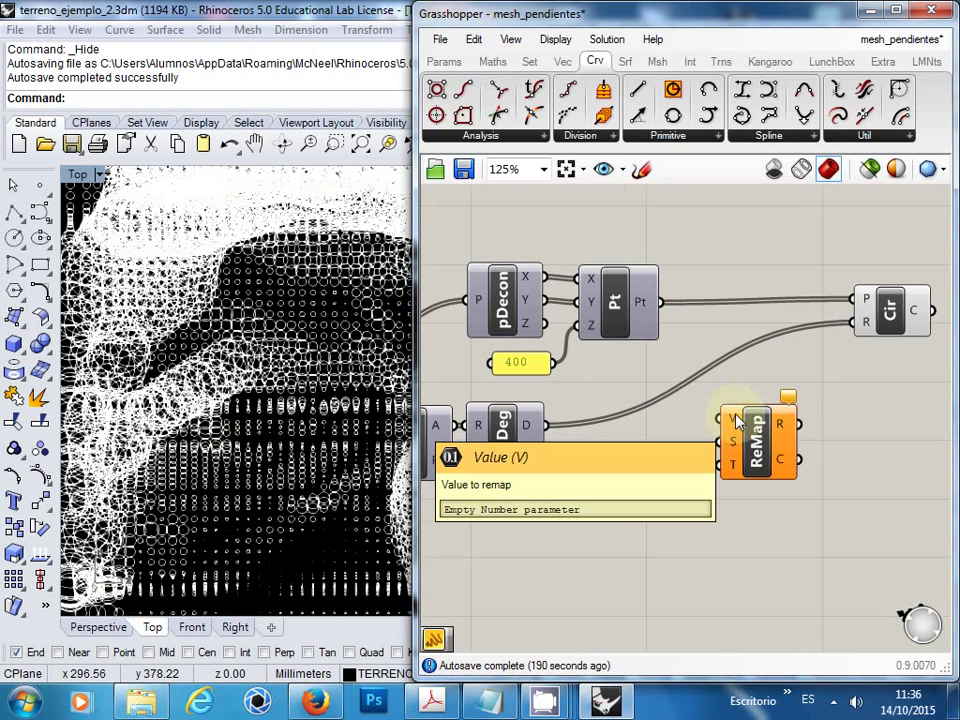
scroll(737, 420, "up", 1)
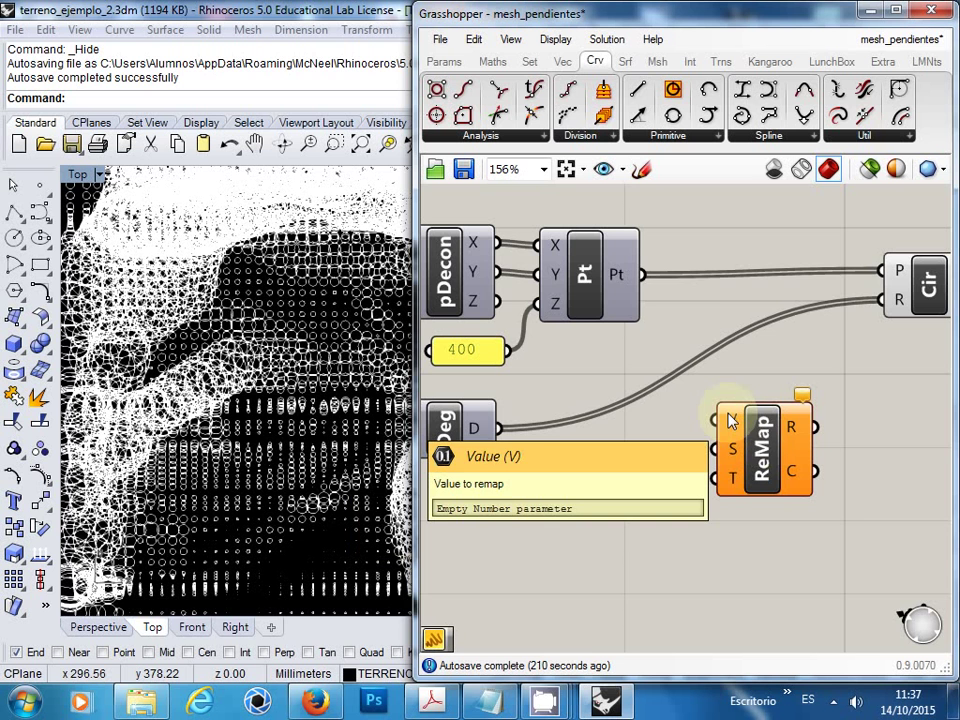
Step: Widen the Grasshopper window, wire the Degrees output into the Remap Numbers Value input, and level Remap Numbers with Degrees
right_click_drag(580, 462, 592, 461)
left_click_drag(413, 455, 258, 440)
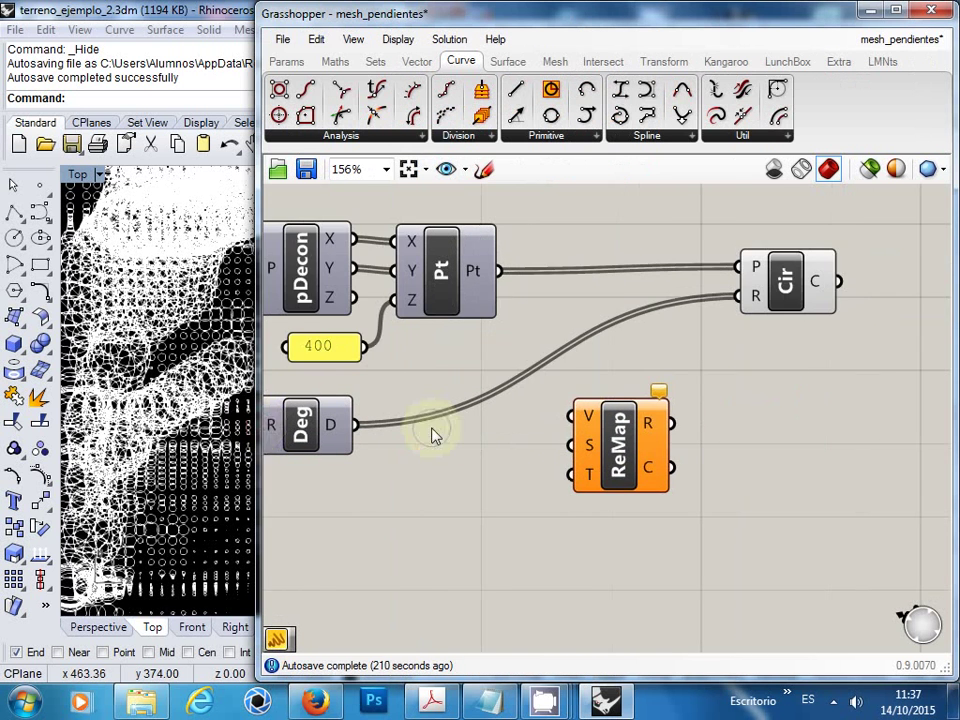
right_click_drag(431, 435, 536, 444)
mouse_move(439, 438)
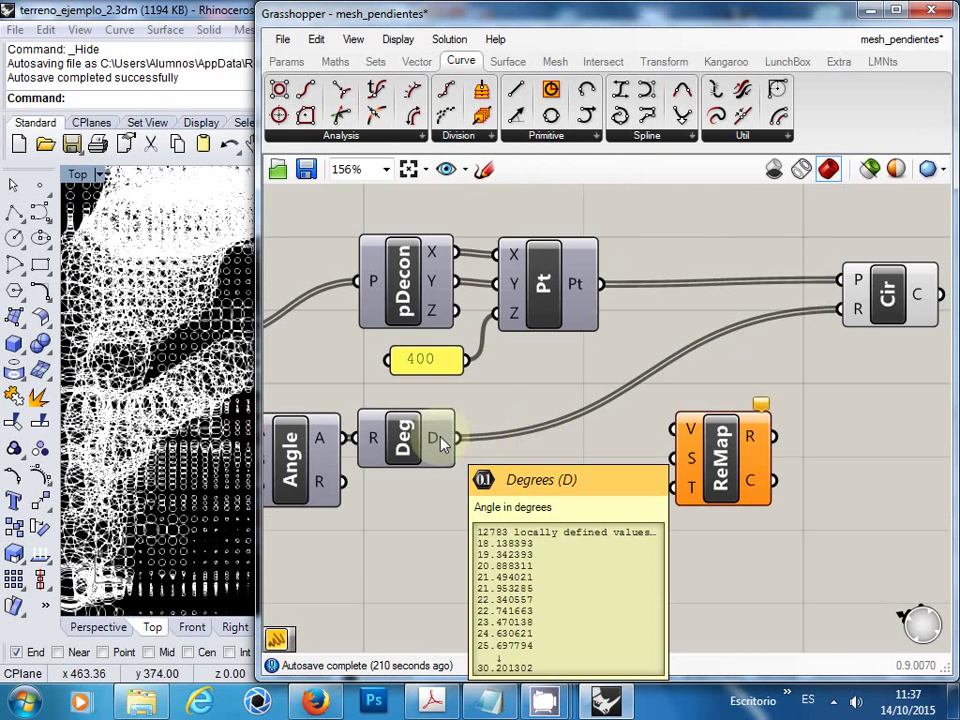
left_click_drag(441, 442, 676, 432)
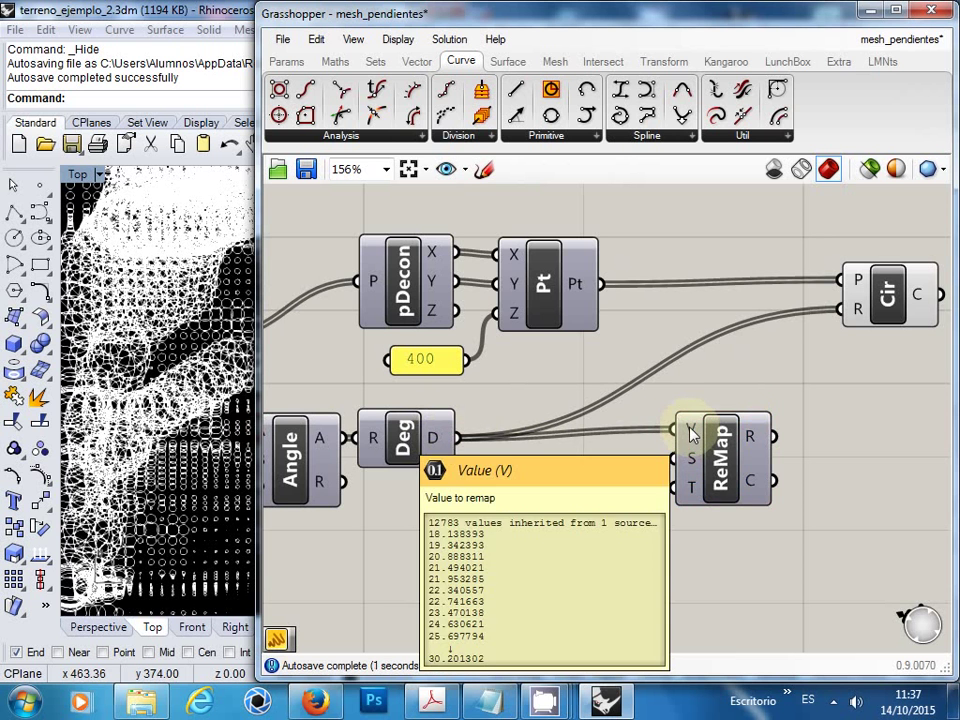
left_click_drag(730, 450, 742, 462)
left_click(592, 504)
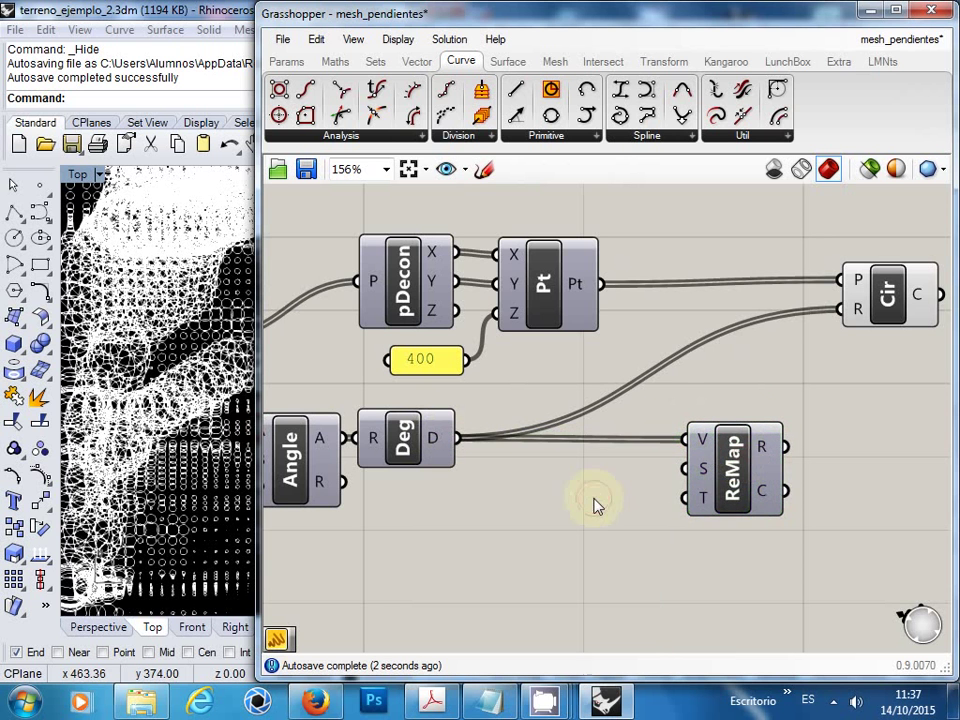
right_click_drag(563, 496, 624, 497)
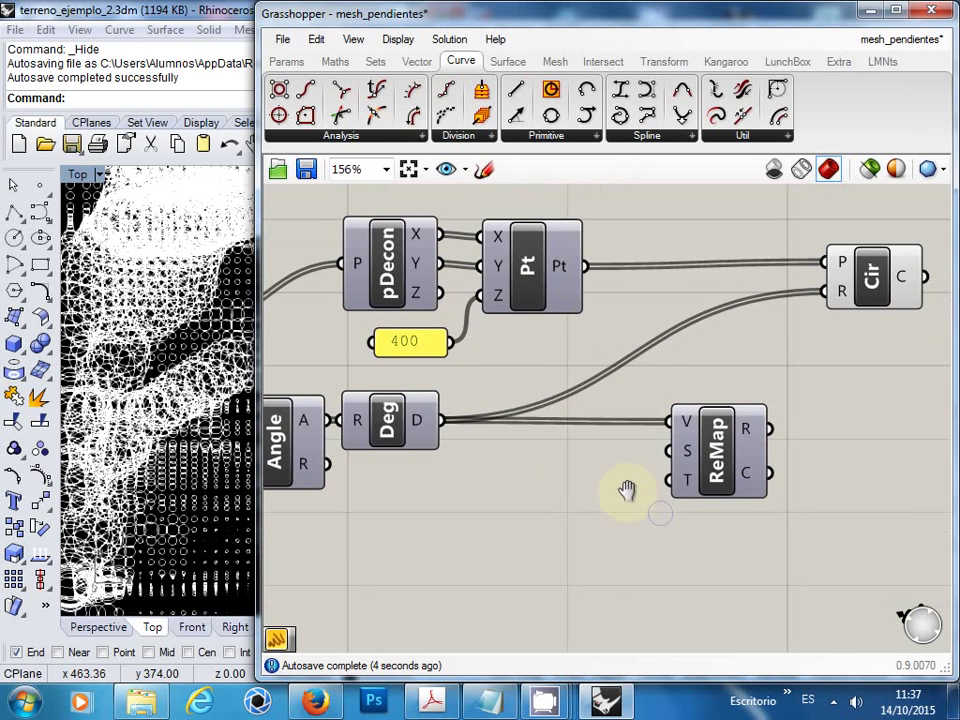
left_click_drag(740, 453, 755, 452)
left_click(620, 472)
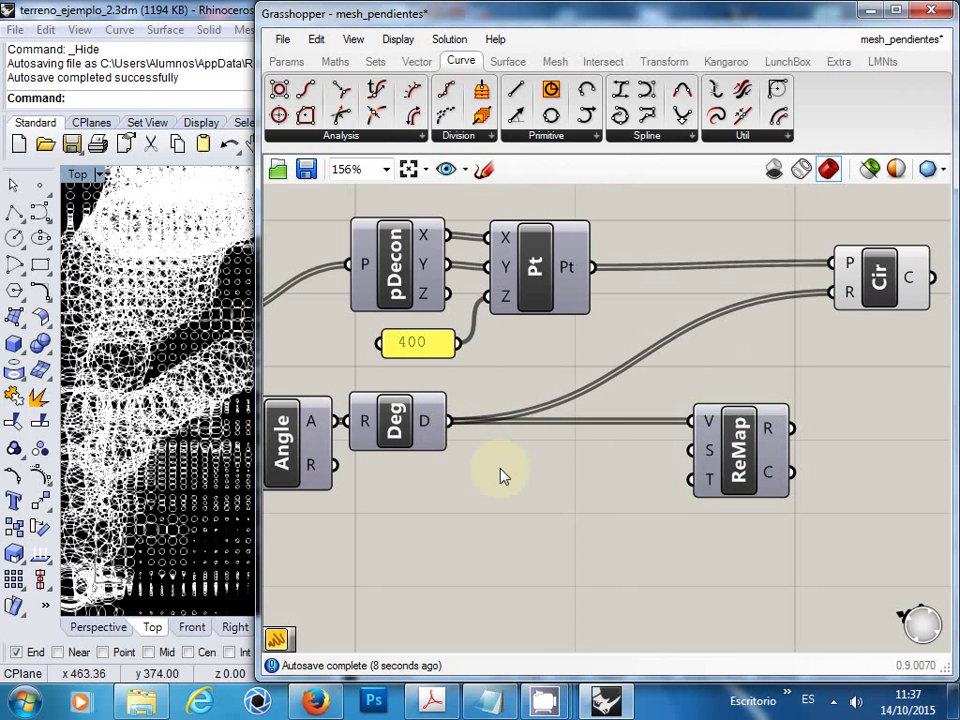
Step: Add a Bounds component between Degrees and Remap Numbers and feed the Degrees output into its Numbers input
mouse_move(713, 458)
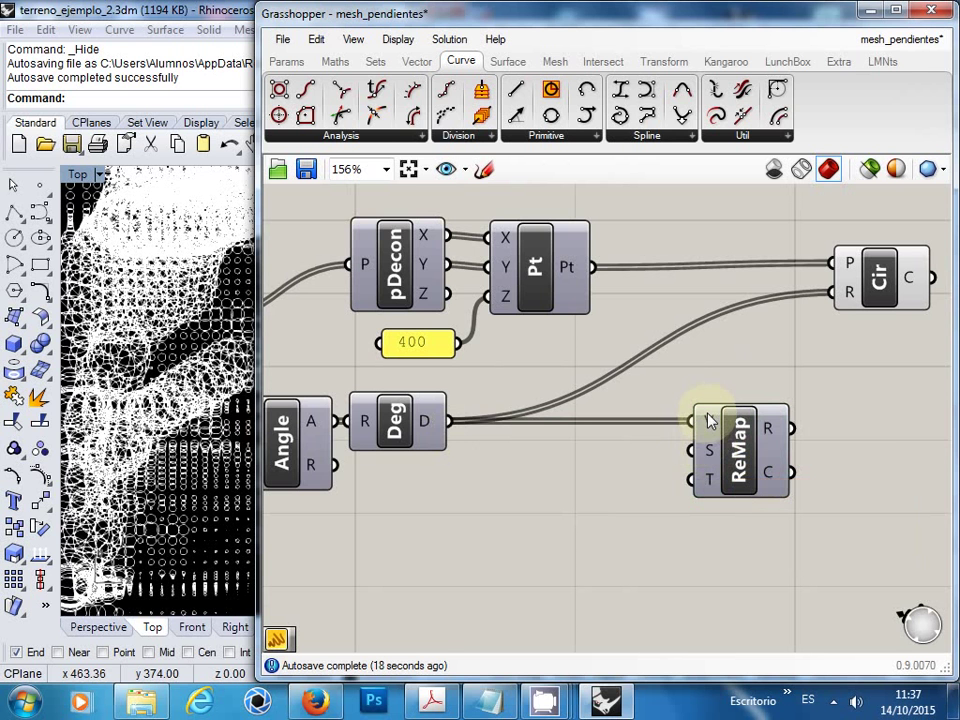
mouse_move(708, 422)
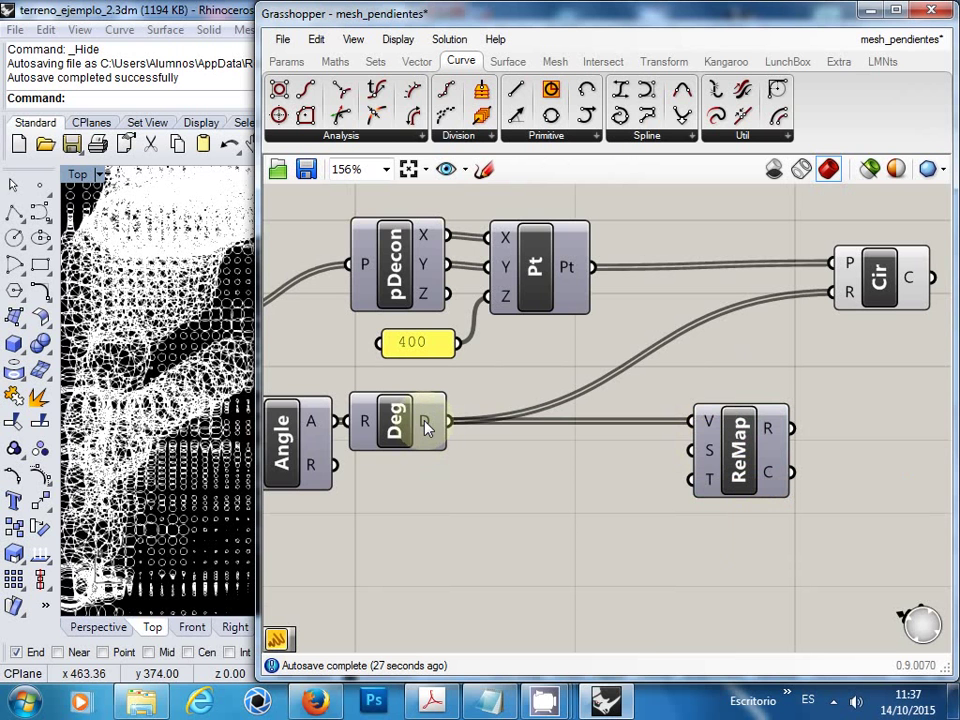
mouse_move(427, 428)
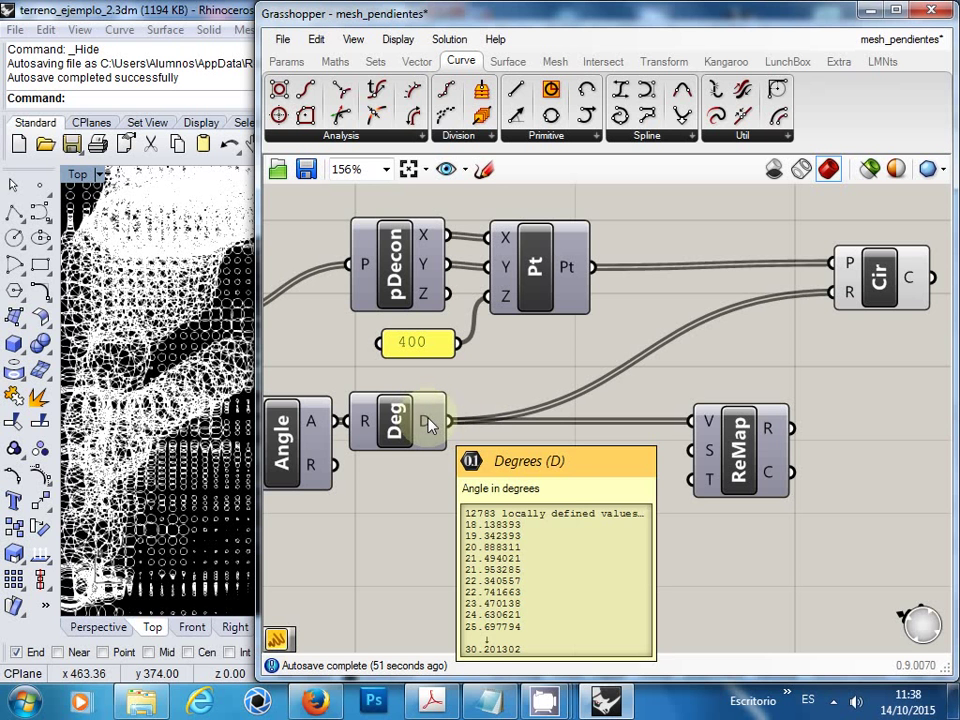
double_click(547, 493)
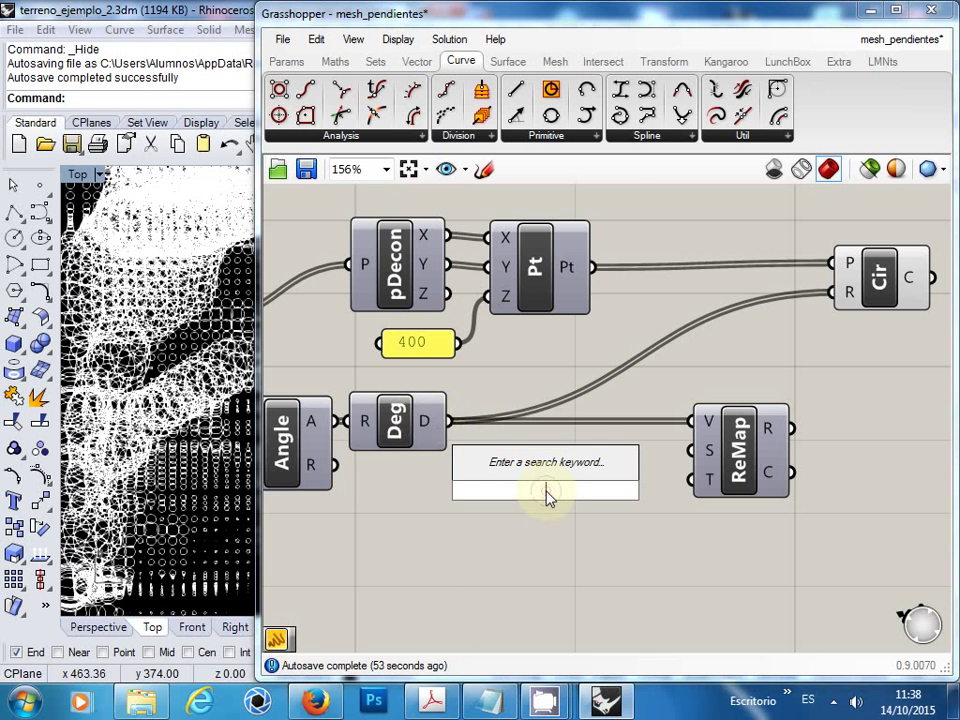
type("boun")
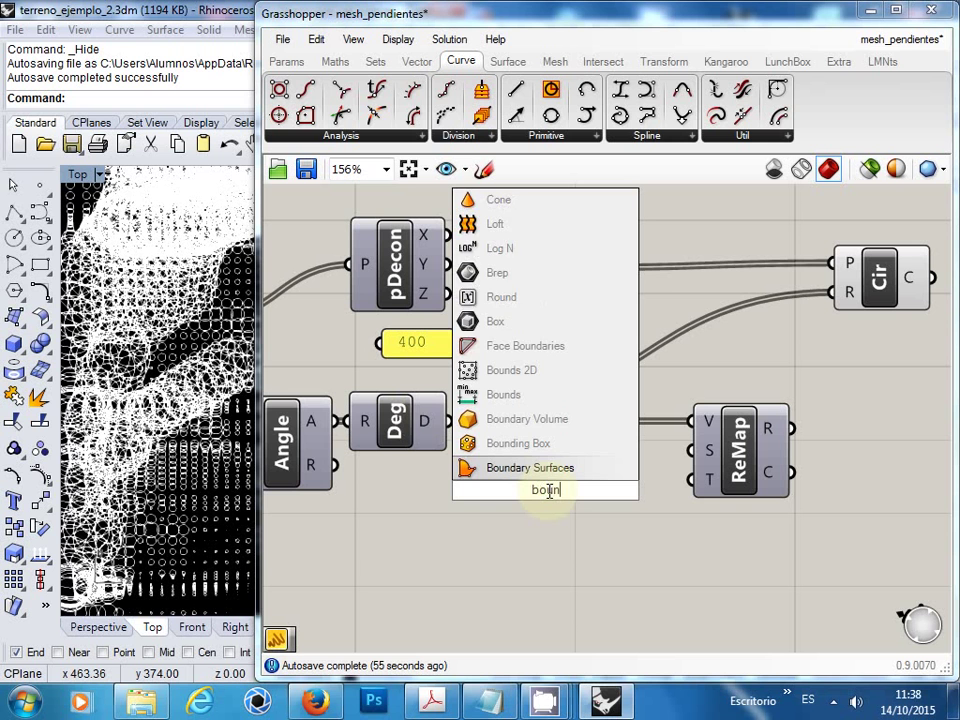
type("ds")
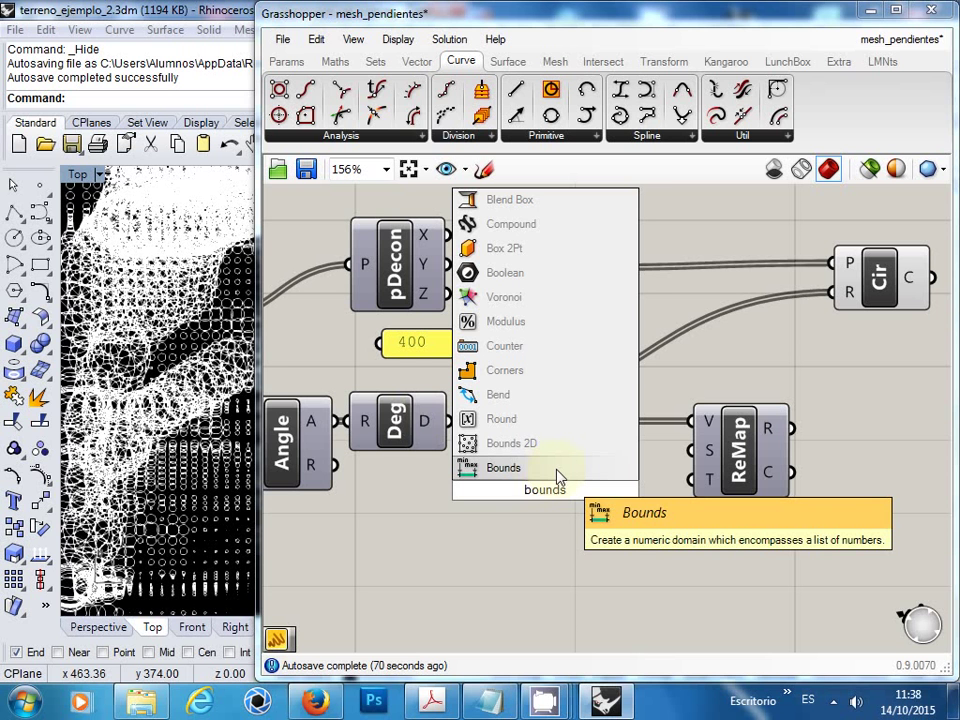
left_click(503, 468)
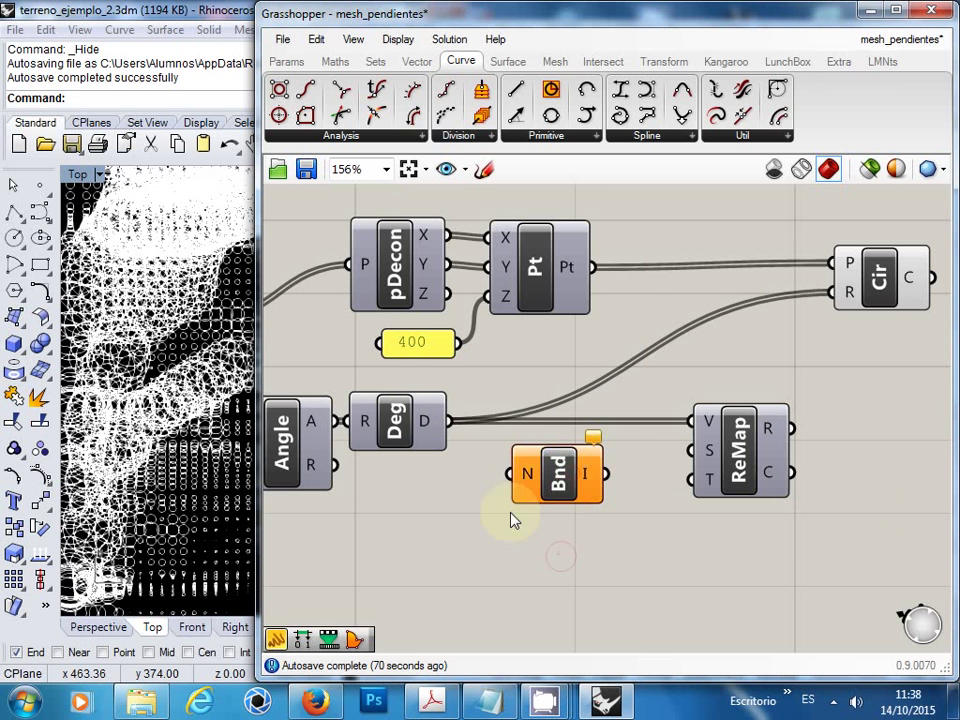
left_click_drag(433, 425, 512, 475)
Step: Connect the Bounds domain to the Remap Numbers Source input and bring Remap Numbers closer to Bounds
mouse_move(593, 476)
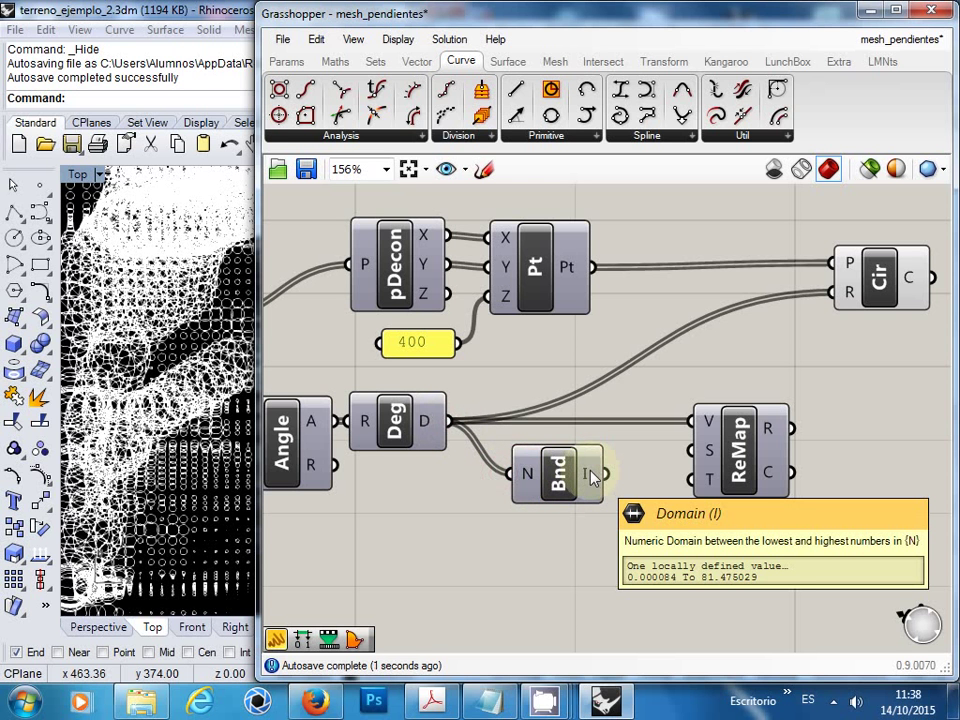
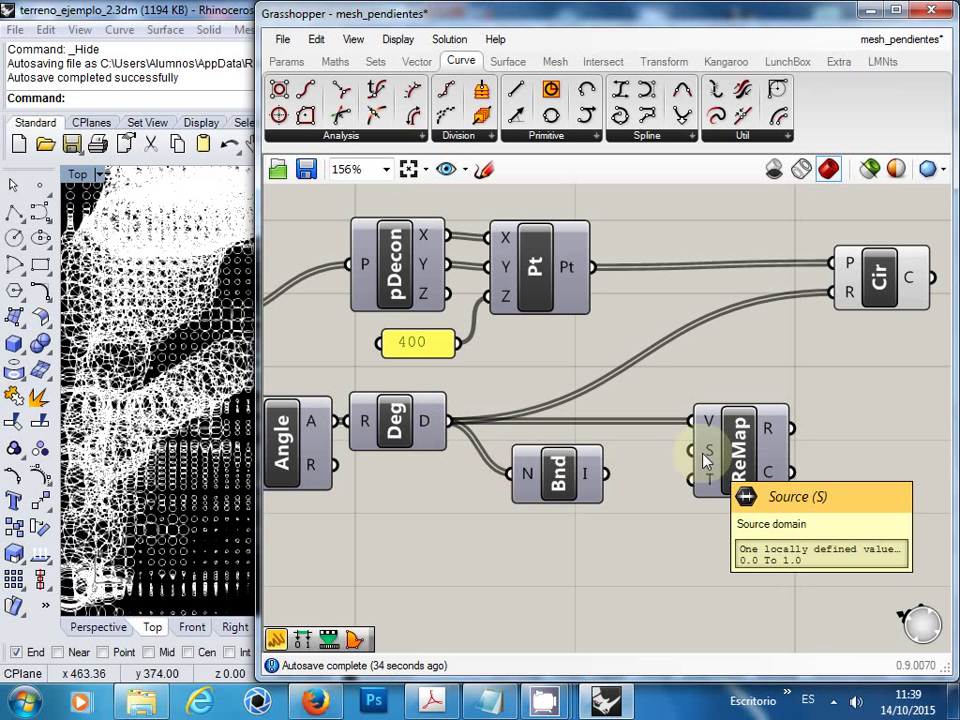
left_click_drag(618, 482, 706, 472)
left_click(679, 547)
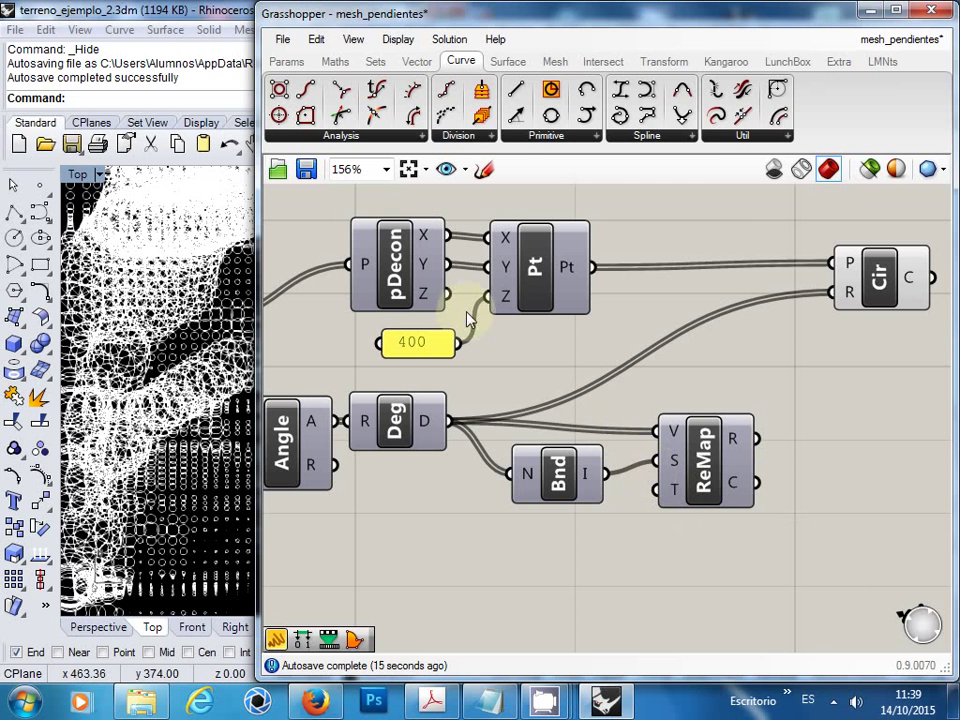
Step: Add a panel below the Bounds component containing the domain text "1 to 10"
left_click(287, 63)
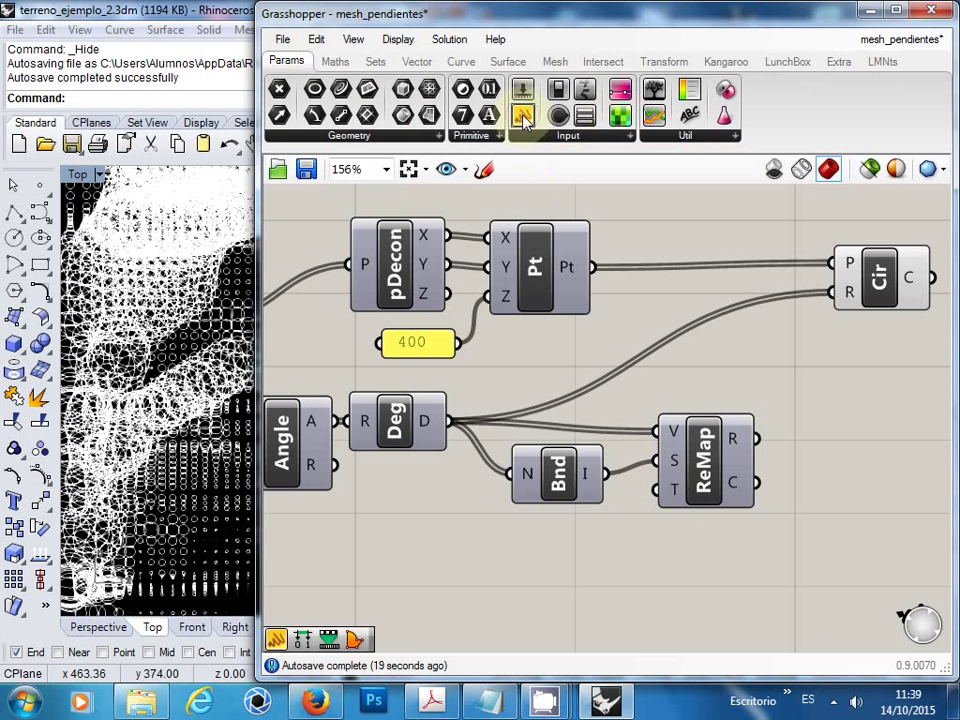
left_click_drag(522, 118, 560, 613)
right_click_drag(656, 594, 688, 436)
left_click(605, 445)
double_click(605, 444)
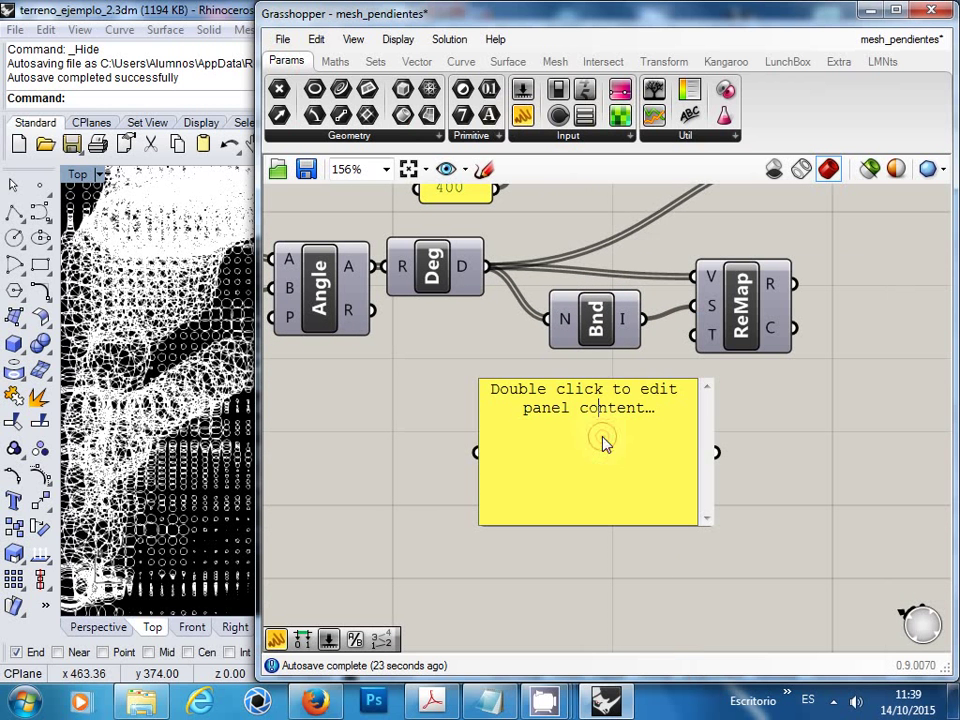
left_click_drag(688, 418, 439, 372)
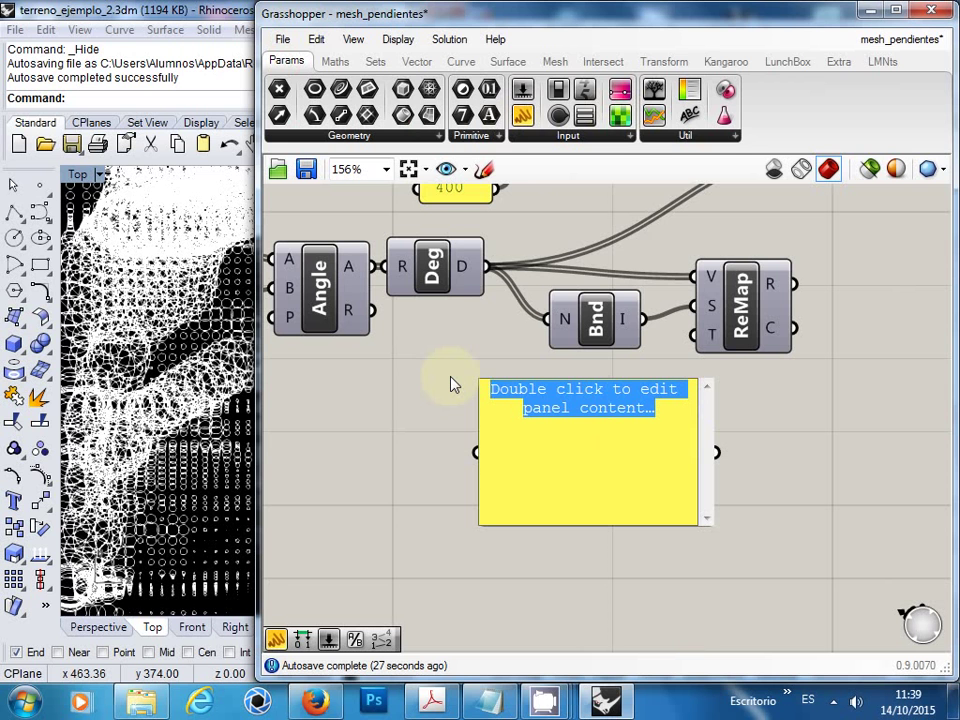
type("1 ")
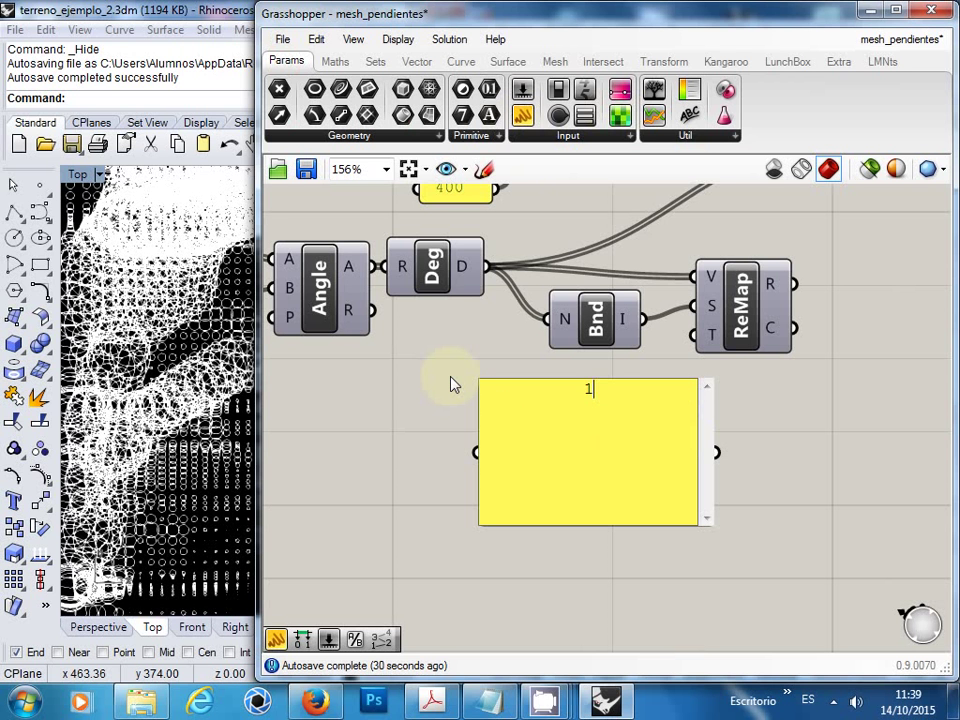
type("to")
type("10")
left_click(820, 430)
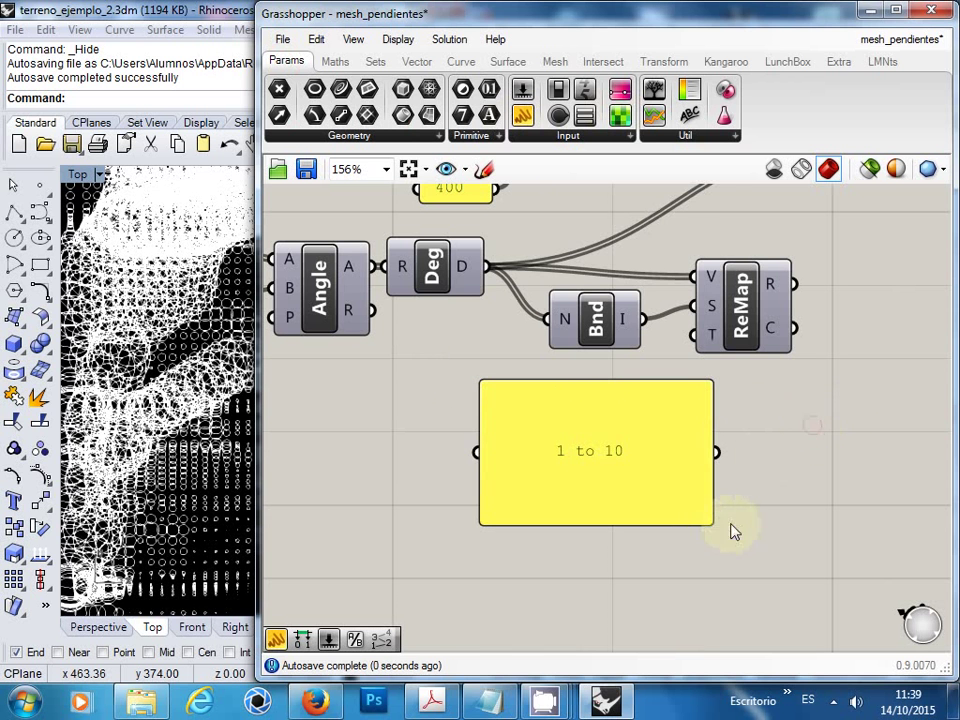
Step: Shrink the "1 to 10" panel to one line, wire it into the Remap Numbers Target input, and place it directly under Bounds
left_click_drag(708, 520, 632, 424)
double_click(602, 403)
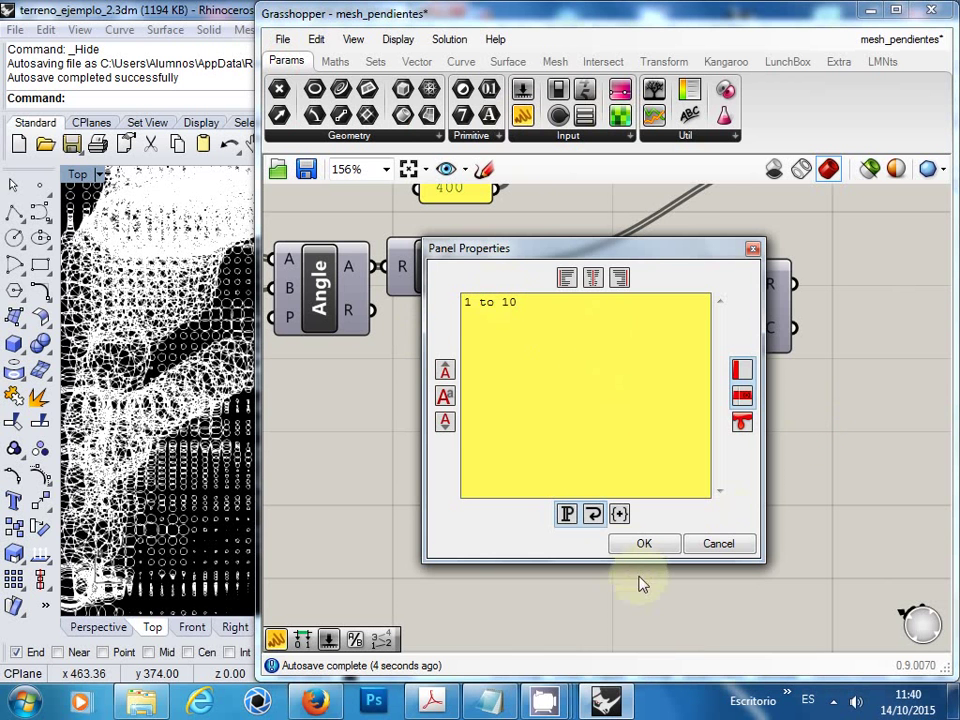
left_click(644, 543)
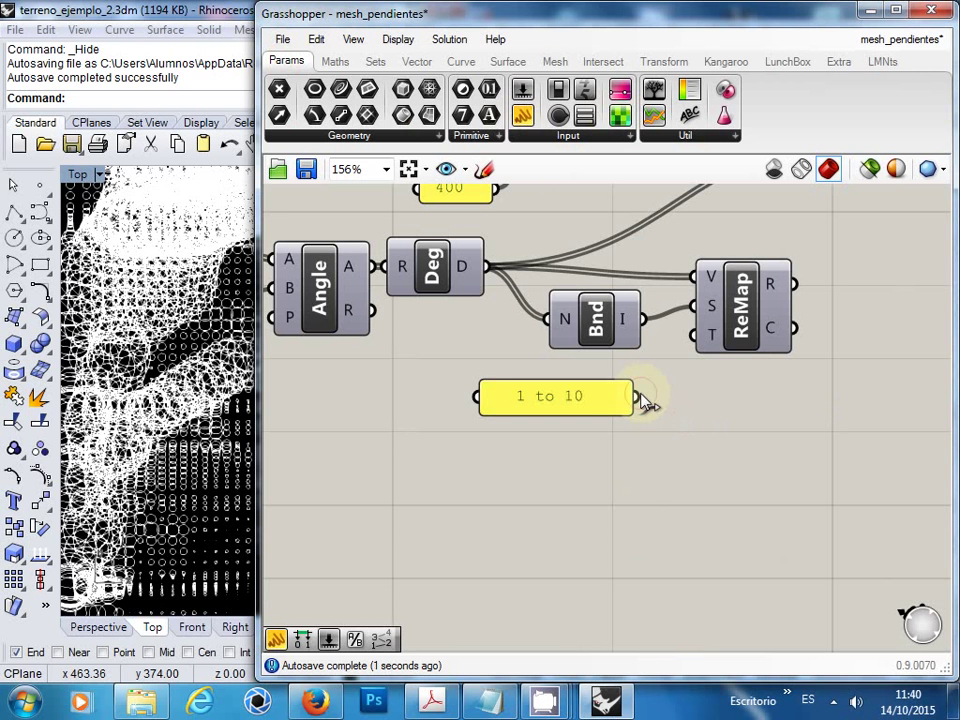
left_click_drag(638, 398, 698, 340)
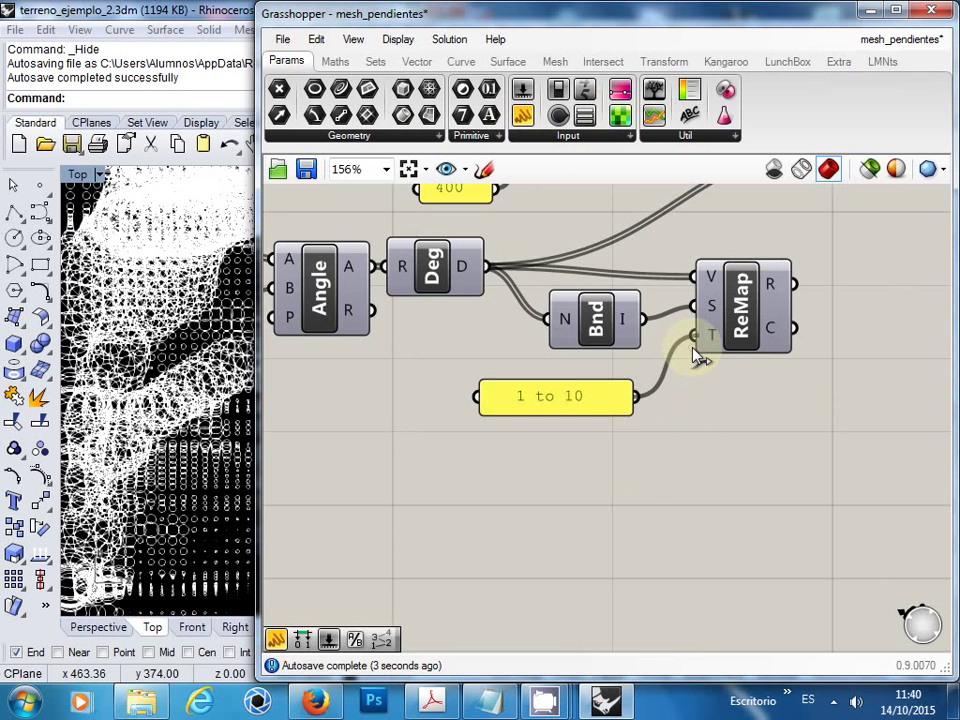
left_click_drag(620, 410, 627, 383)
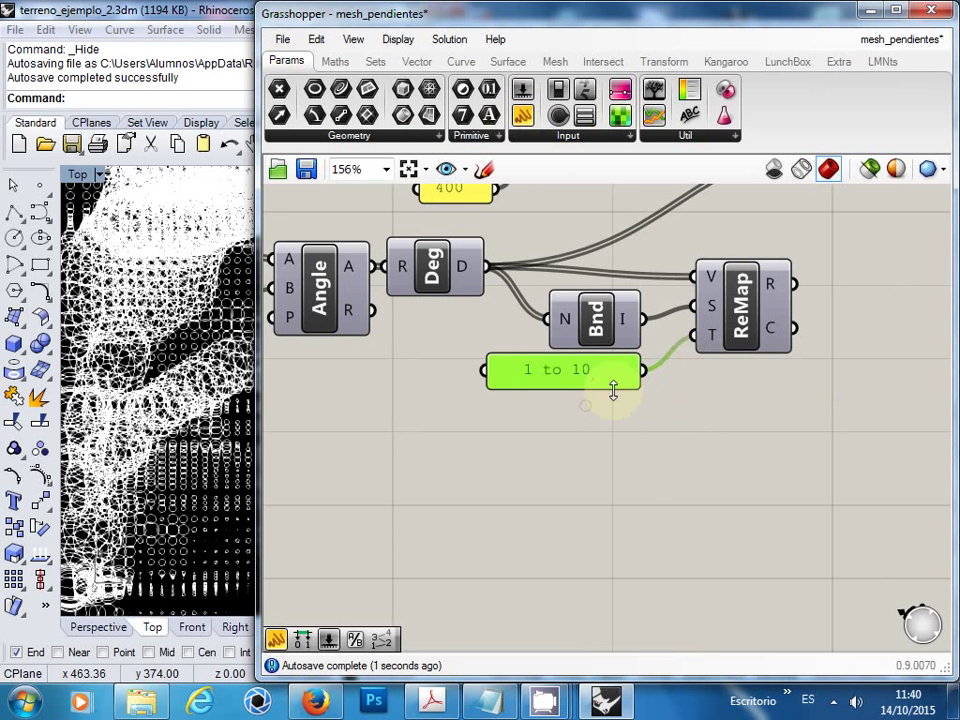
Step: Connect the Mapped output of Remap Numbers to the Circle Radius input, replacing the direct Degrees wire
right_click_drag(745, 372, 672, 472)
right_click_drag(722, 411, 788, 420)
mouse_move(718, 398)
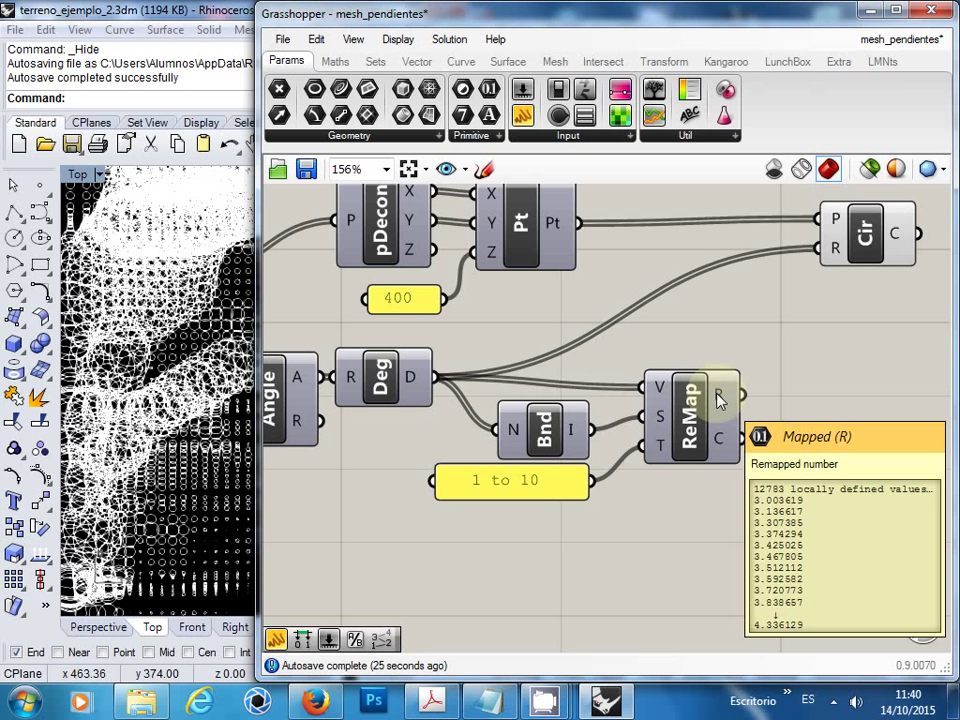
left_click_drag(750, 392, 822, 258)
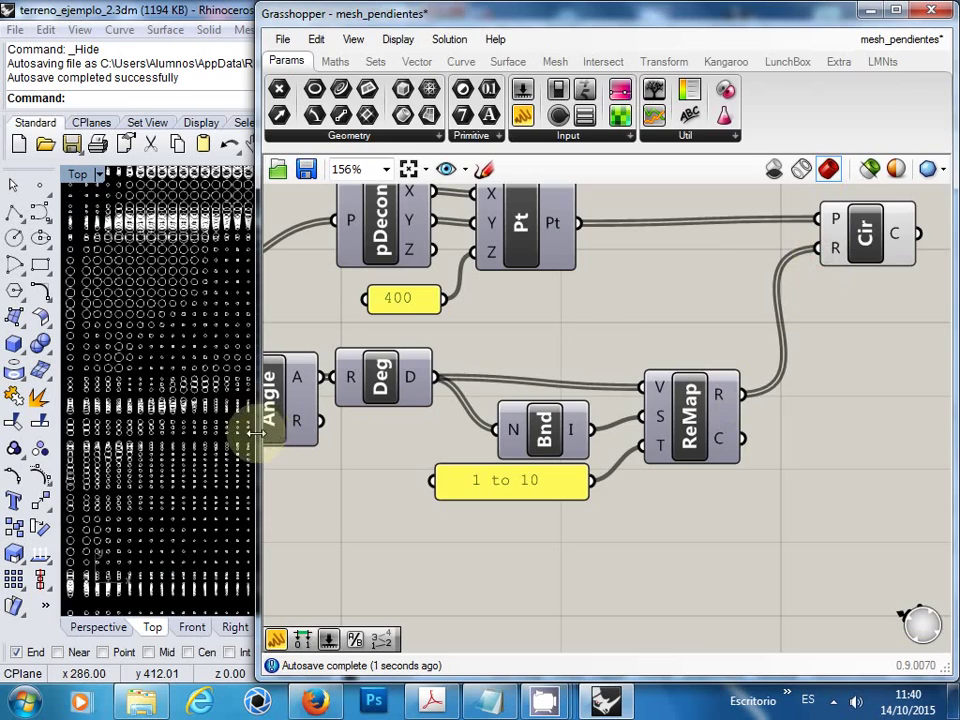
Step: Examine the remapped slope circles in the Top viewport, inspecting their sizes and overlaps over the densest terrain area
left_click_drag(262, 428, 762, 430)
scroll(476, 411, "down", 5)
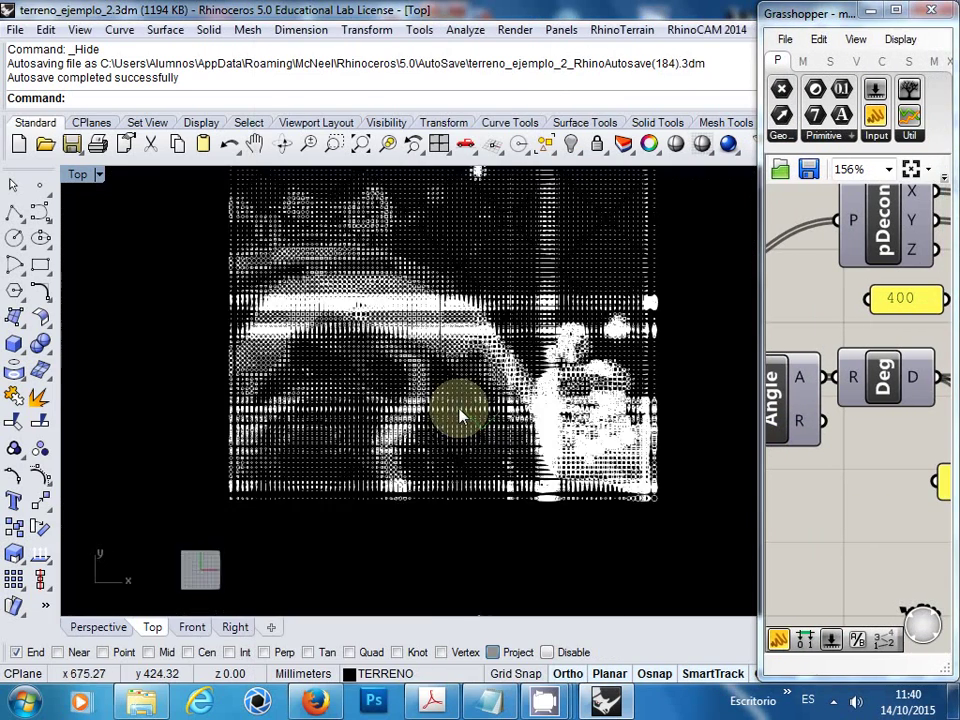
scroll(505, 405, "up", 4)
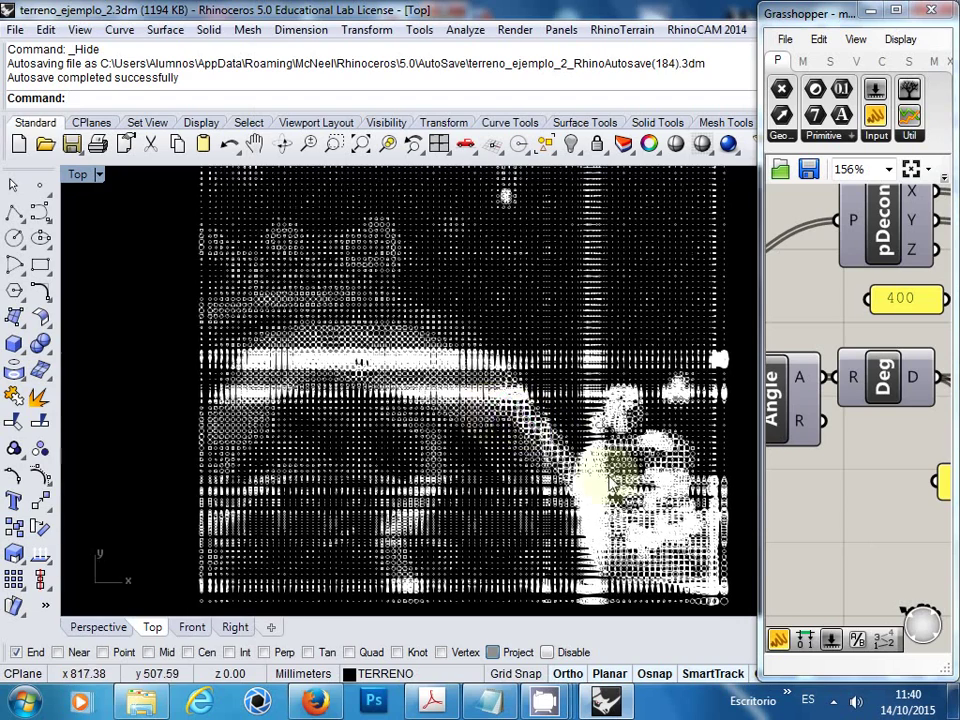
scroll(640, 495, "up", 2)
right_click_drag(646, 505, 526, 425)
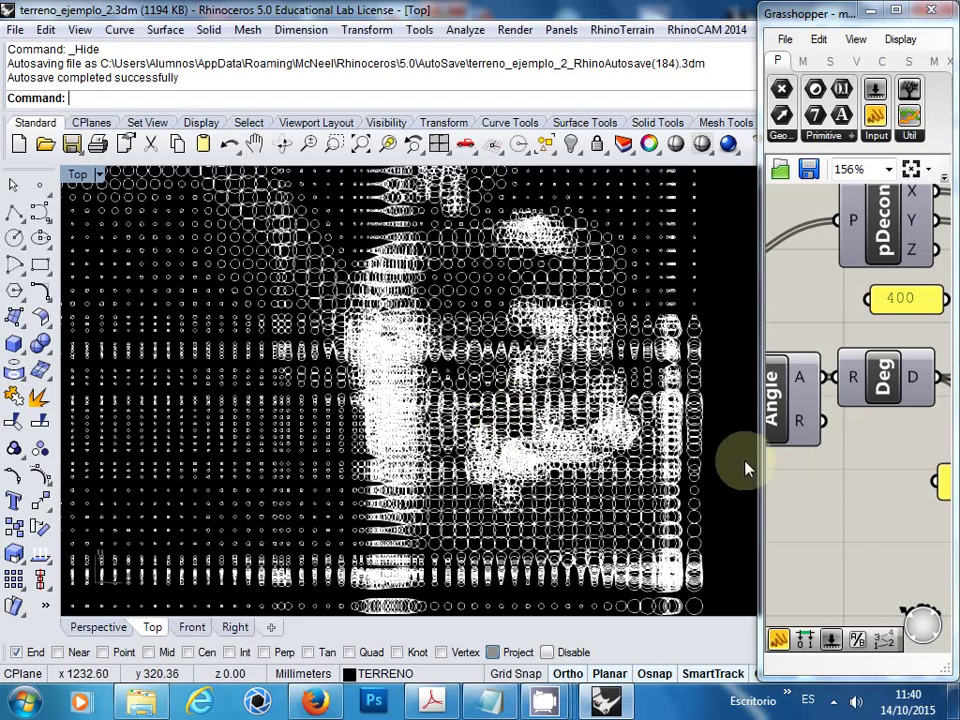
left_click_drag(758, 463, 418, 471)
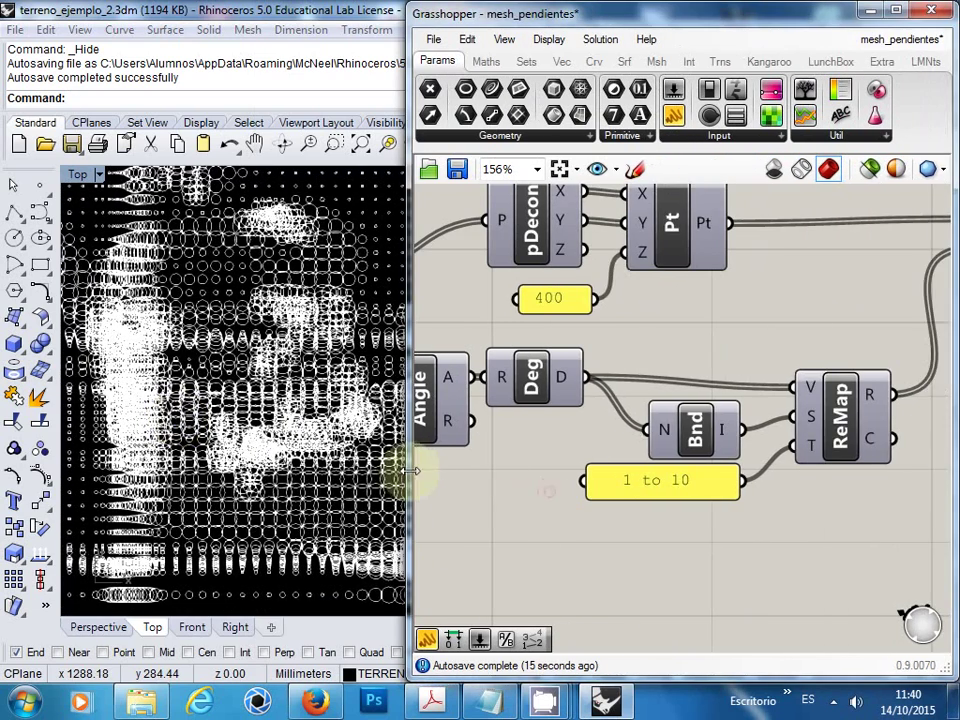
right_click_drag(470, 485, 597, 495)
right_click_drag(300, 482, 275, 482)
right_click_drag(583, 538, 572, 537)
right_click_drag(245, 440, 201, 466)
right_click(662, 535)
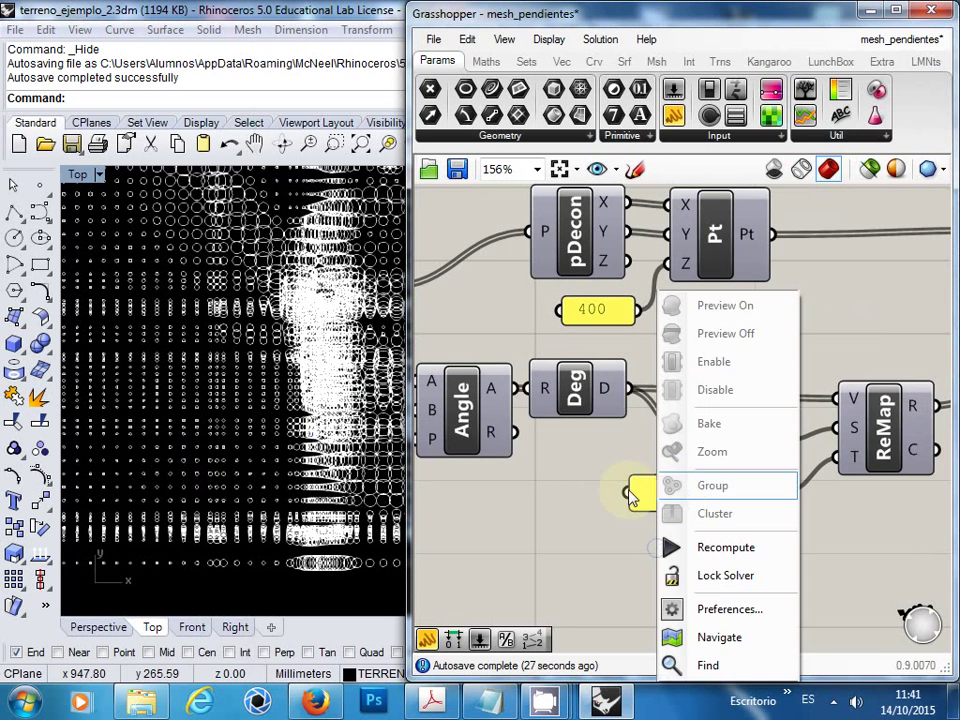
left_click(695, 505)
double_click(695, 505)
left_click_drag(575, 398, 556, 398)
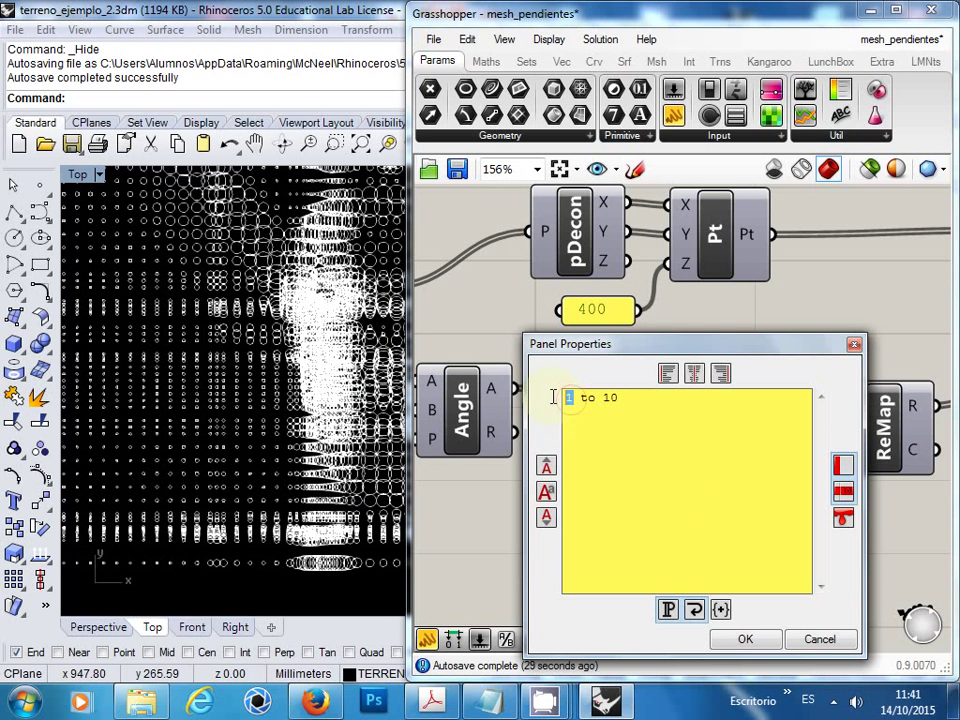
type("5")
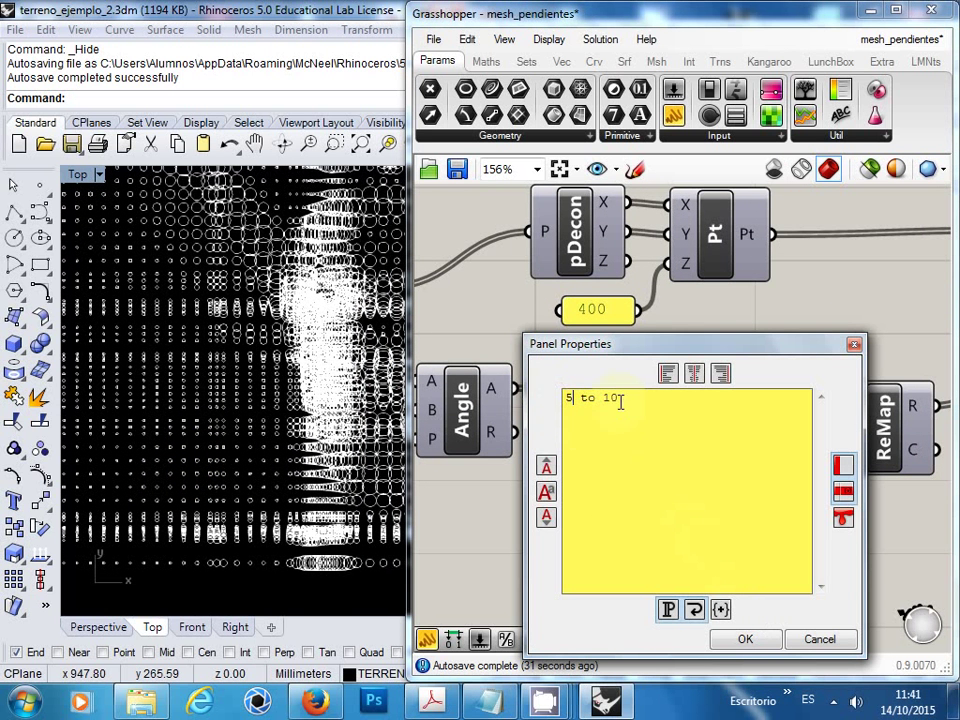
left_click(573, 399)
key("BackSpace")
type("1")
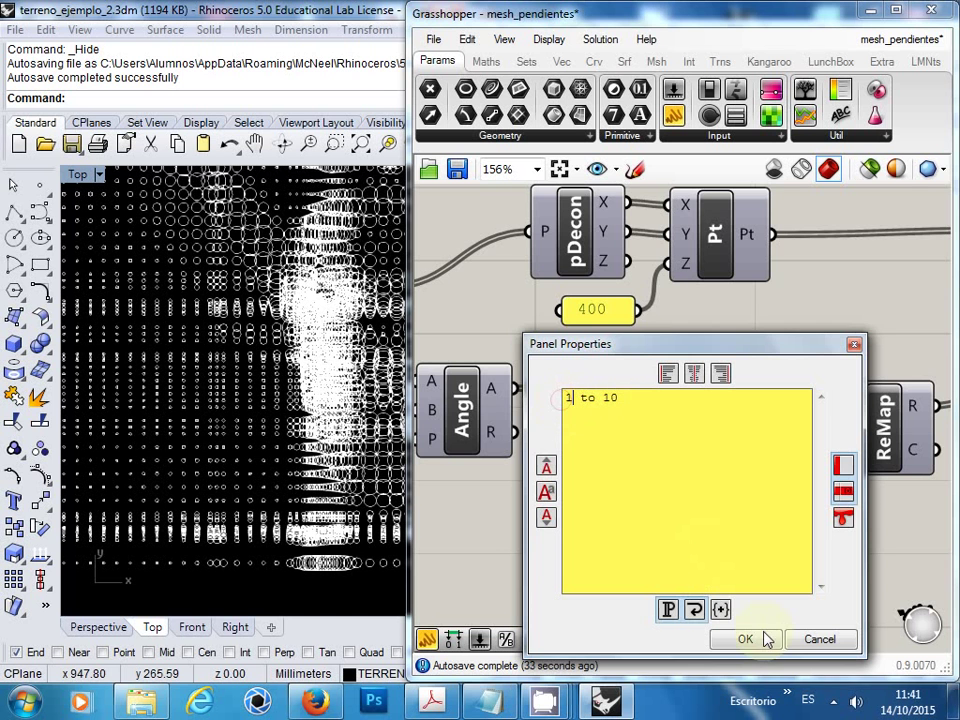
left_click(745, 639)
Step: Select the Circle component to highlight its circles in the Top viewport, then clear the selection
left_click(857, 501)
right_click_drag(857, 501, 664, 499)
right_click(665, 497)
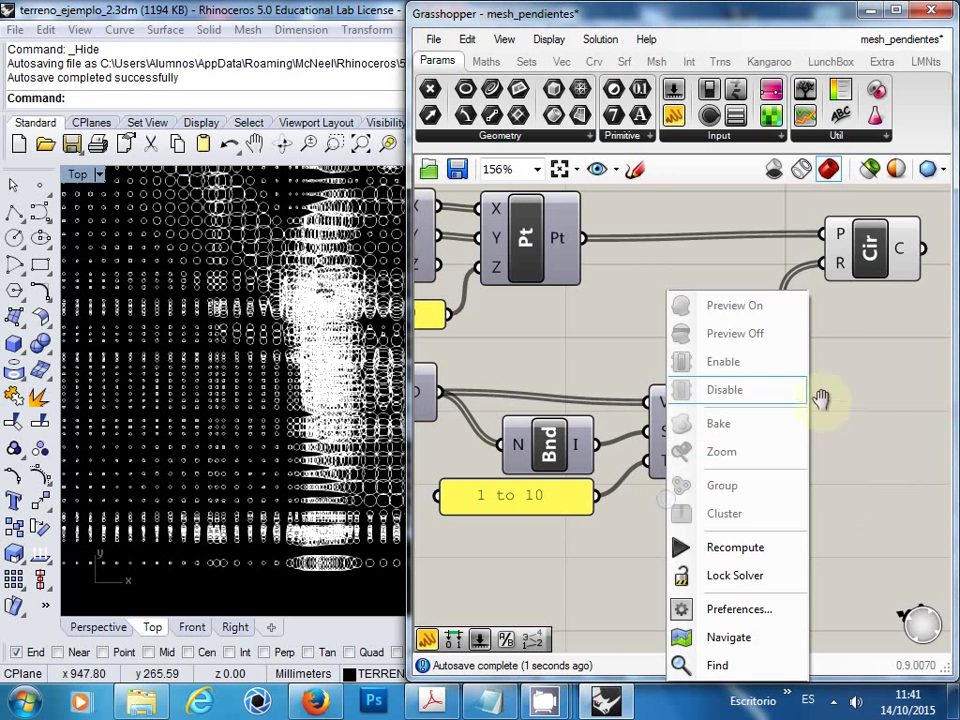
left_click(878, 400)
left_click_drag(868, 252, 870, 259)
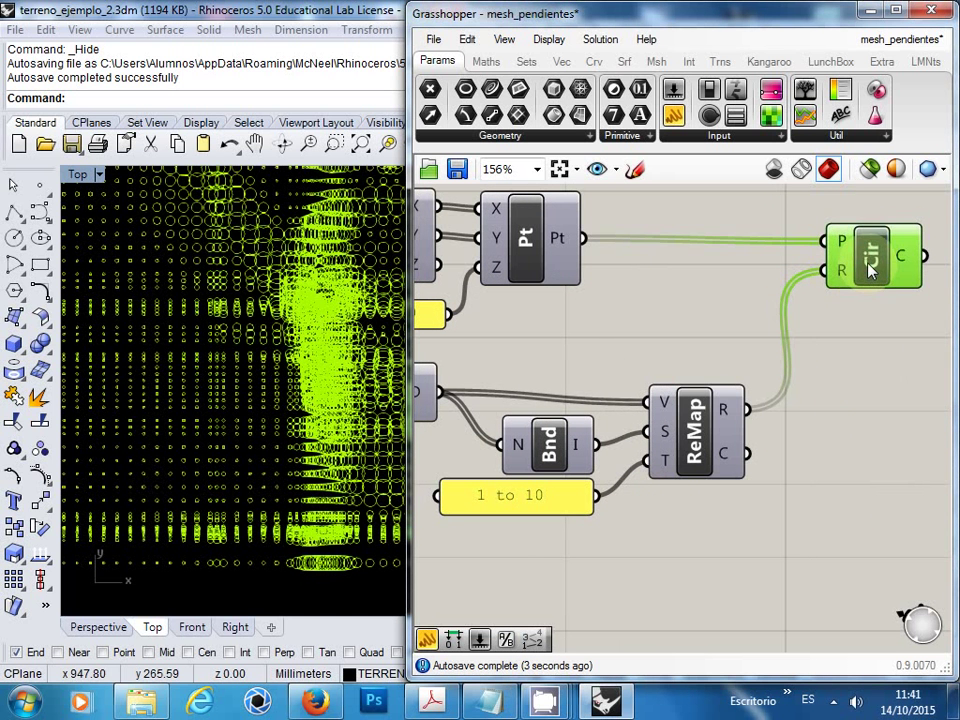
left_click(870, 388)
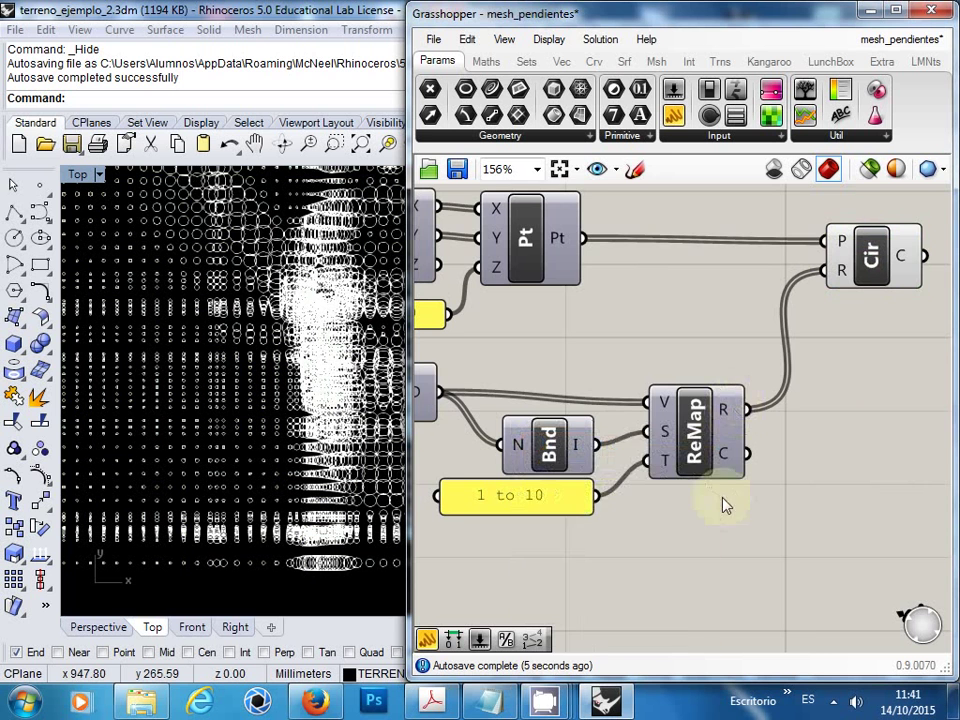
Step: Set the Remap Numbers target domain panel to "1 to 20"
right_click_drag(722, 497, 760, 484)
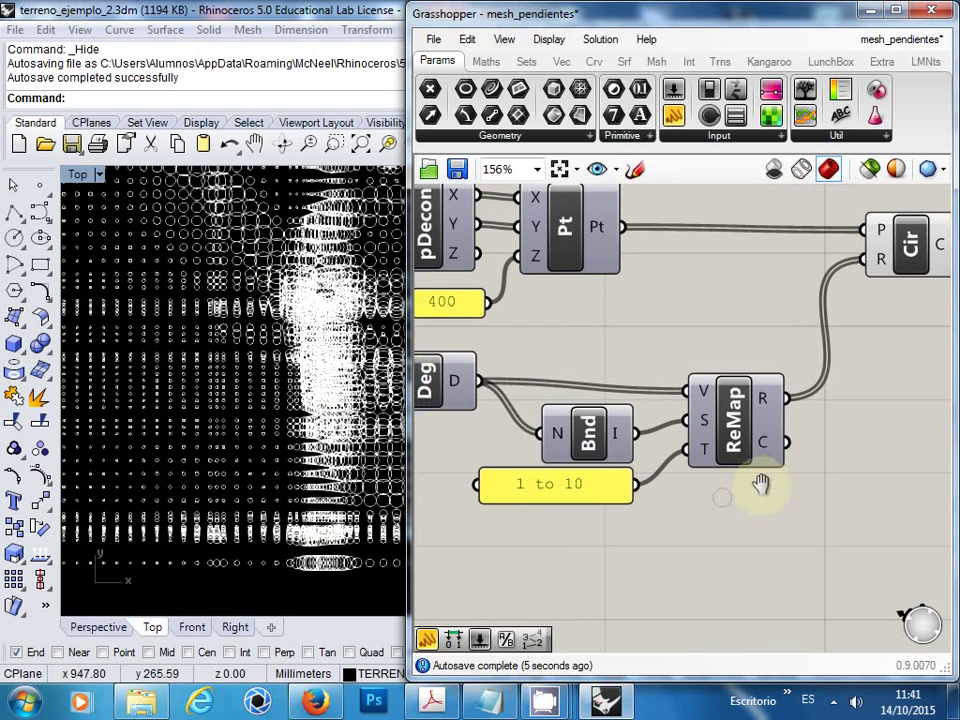
double_click(588, 489)
left_click(531, 392)
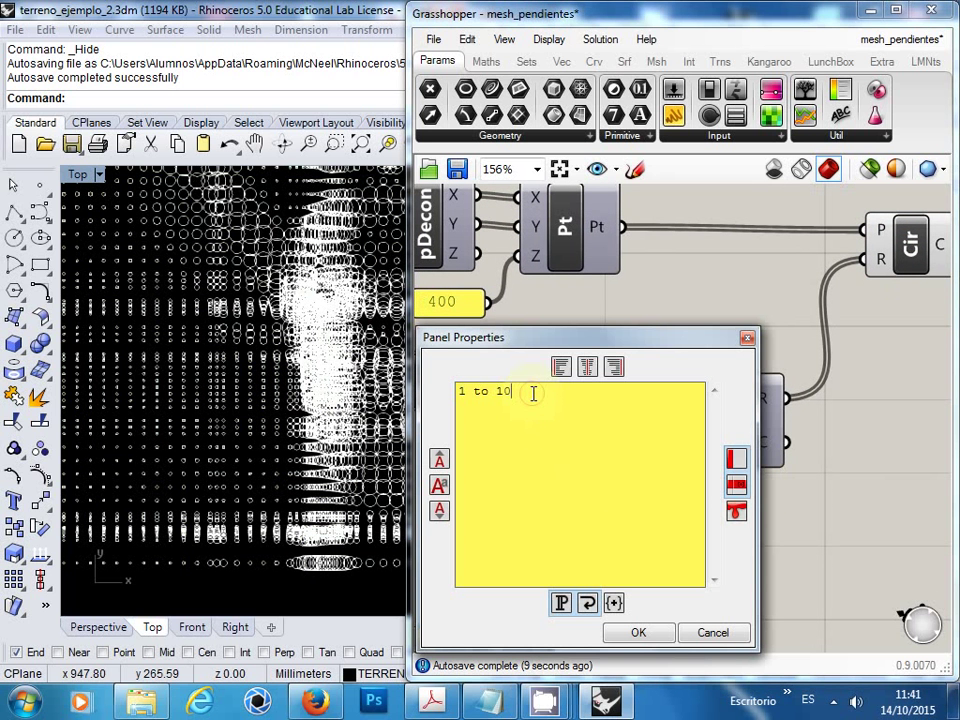
key("BackSpace")
key("BackSpace")
type("20")
left_click(638, 632)
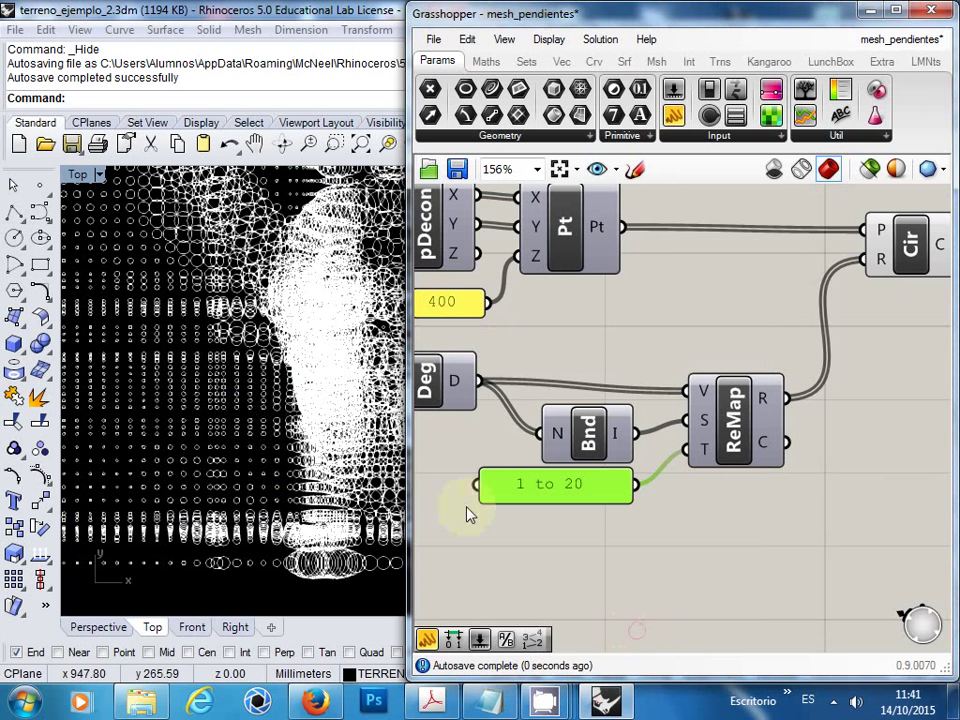
left_click(624, 550)
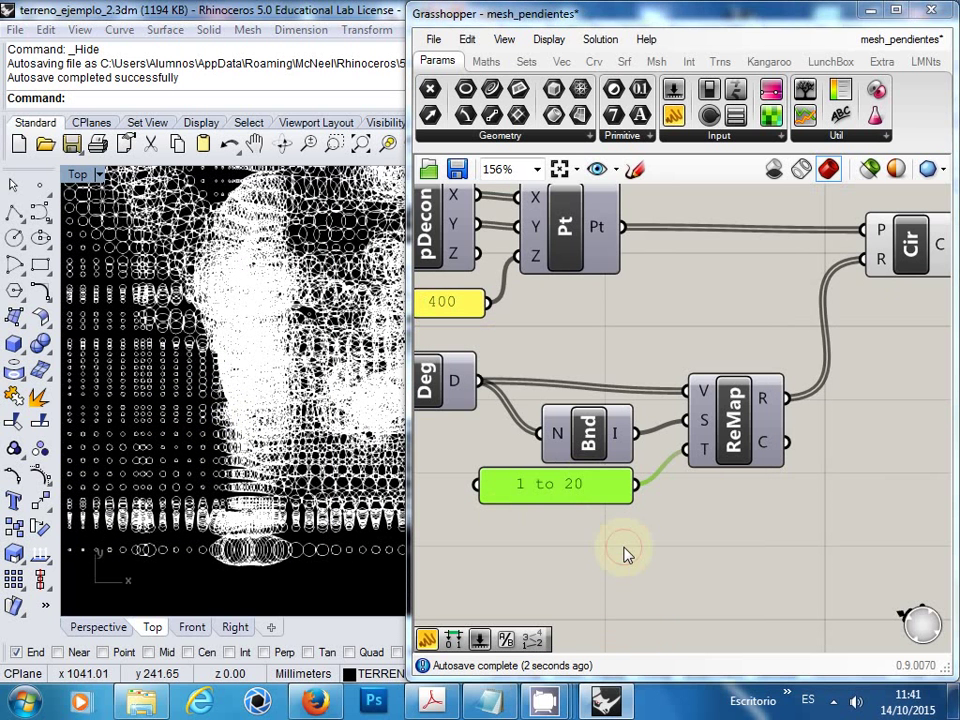
Step: Examine the enlarged circles in the Top viewport, checking how much they overlap in the steep terrain areas
right_click_drag(320, 445, 290, 392)
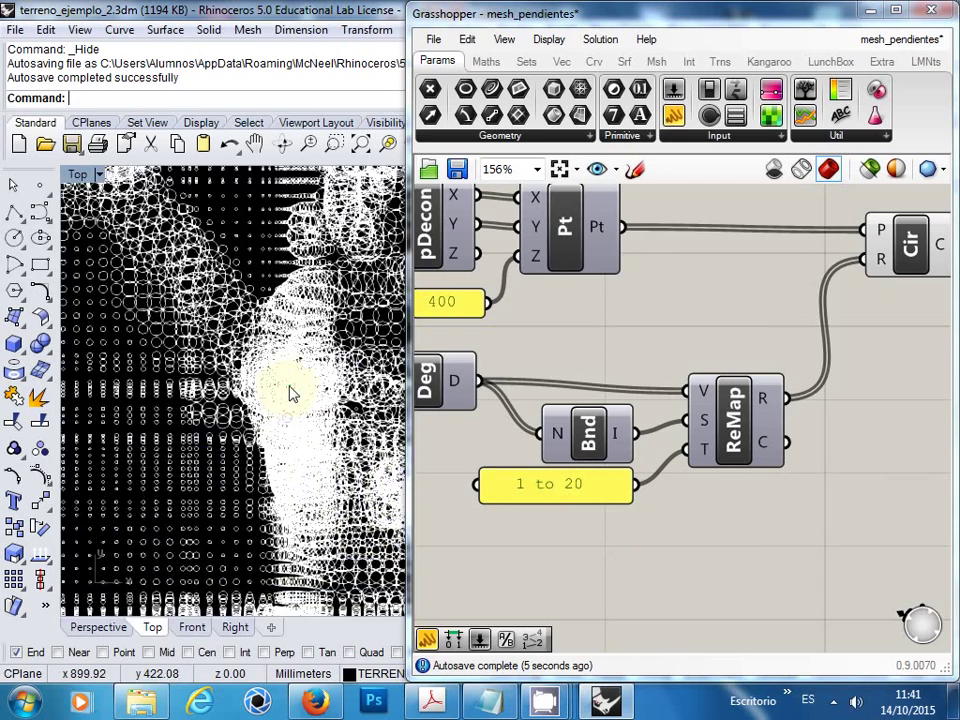
scroll(290, 392, "down", 3)
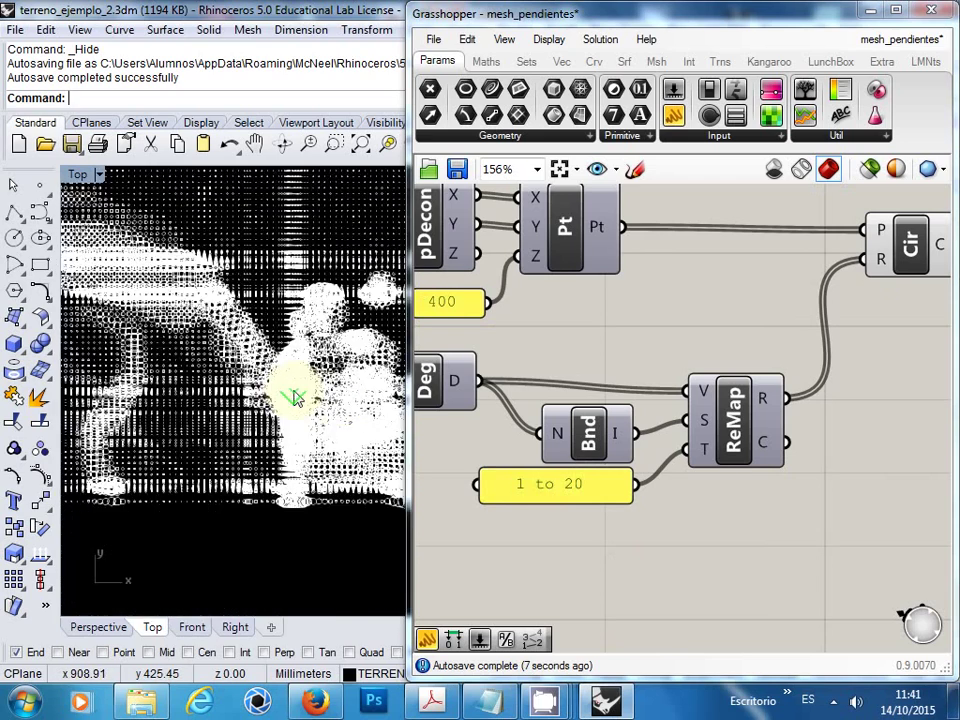
scroll(255, 400, "up", 6)
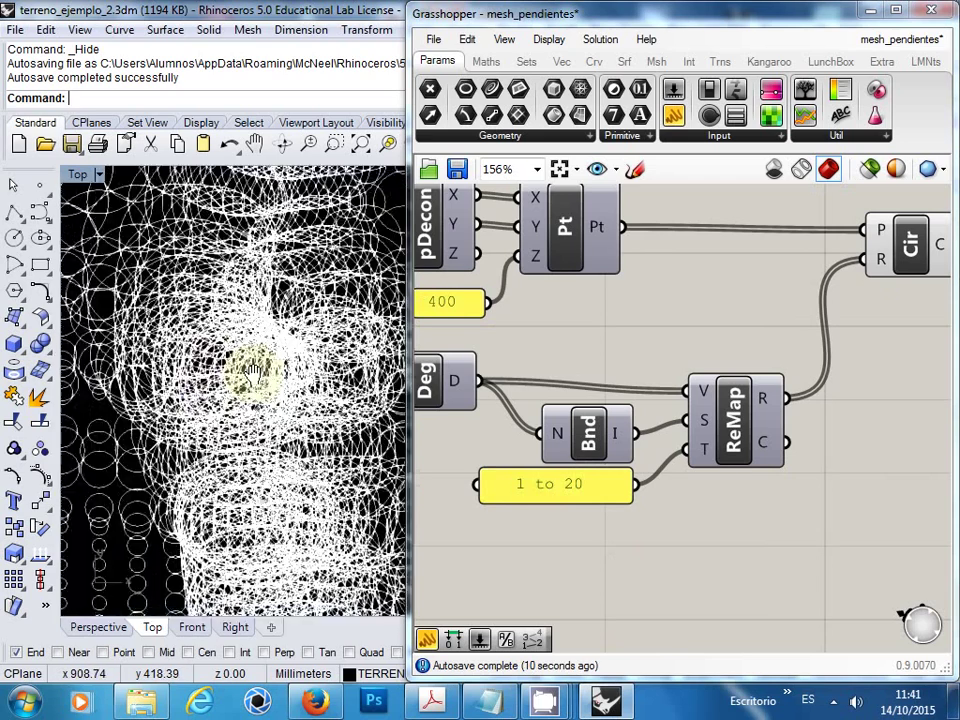
right_click_drag(255, 372, 204, 343)
scroll(244, 397, "down", 3)
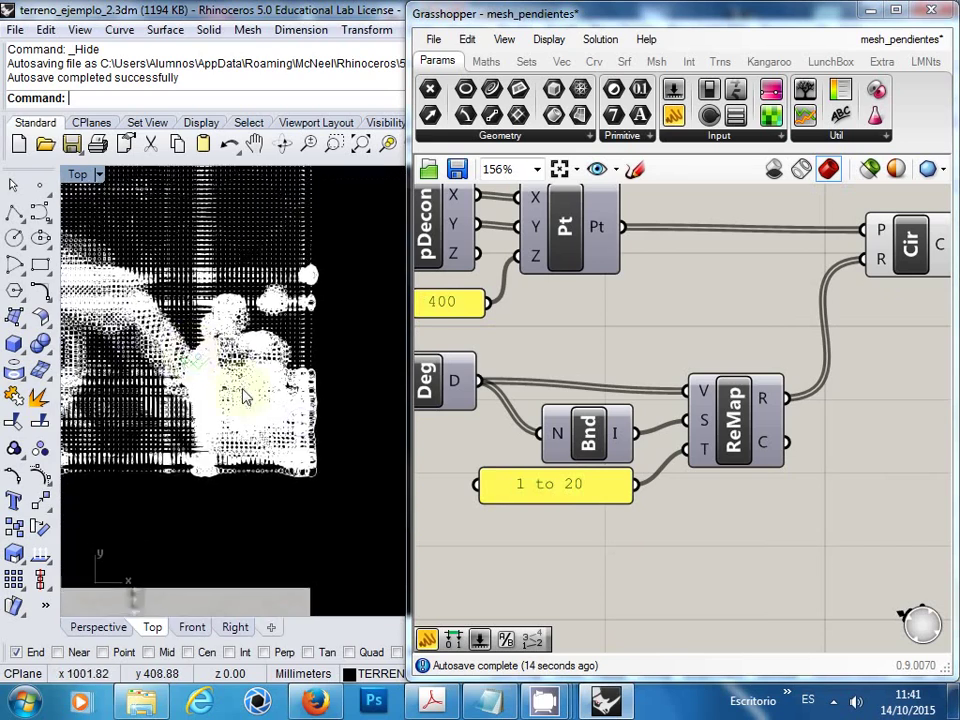
scroll(244, 390, "up", 6)
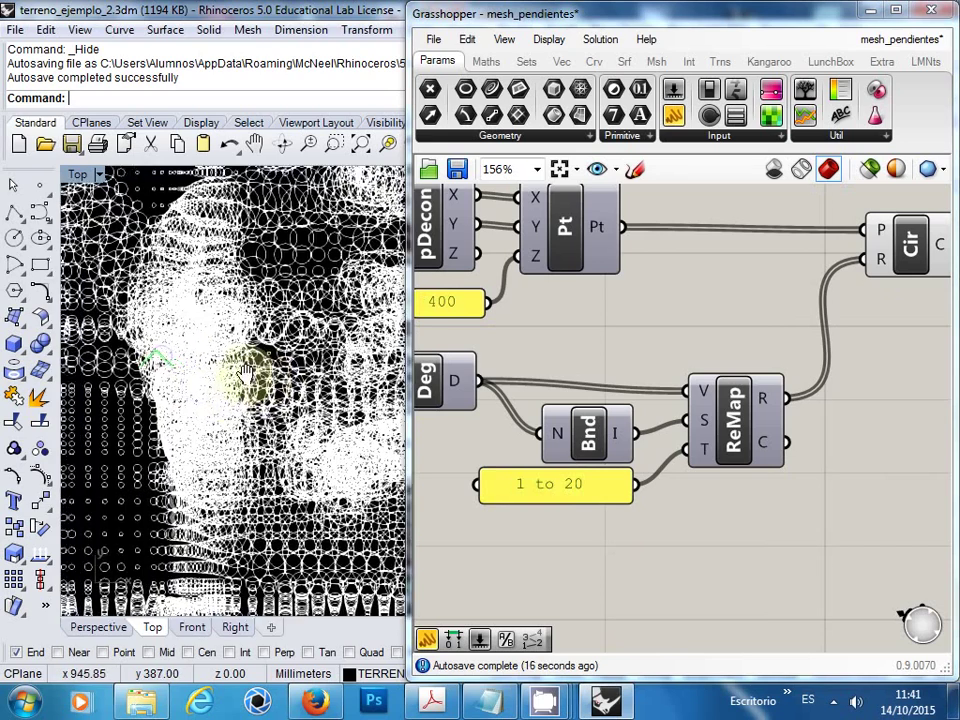
right_click_drag(245, 372, 210, 487)
scroll(190, 341, "down", 2)
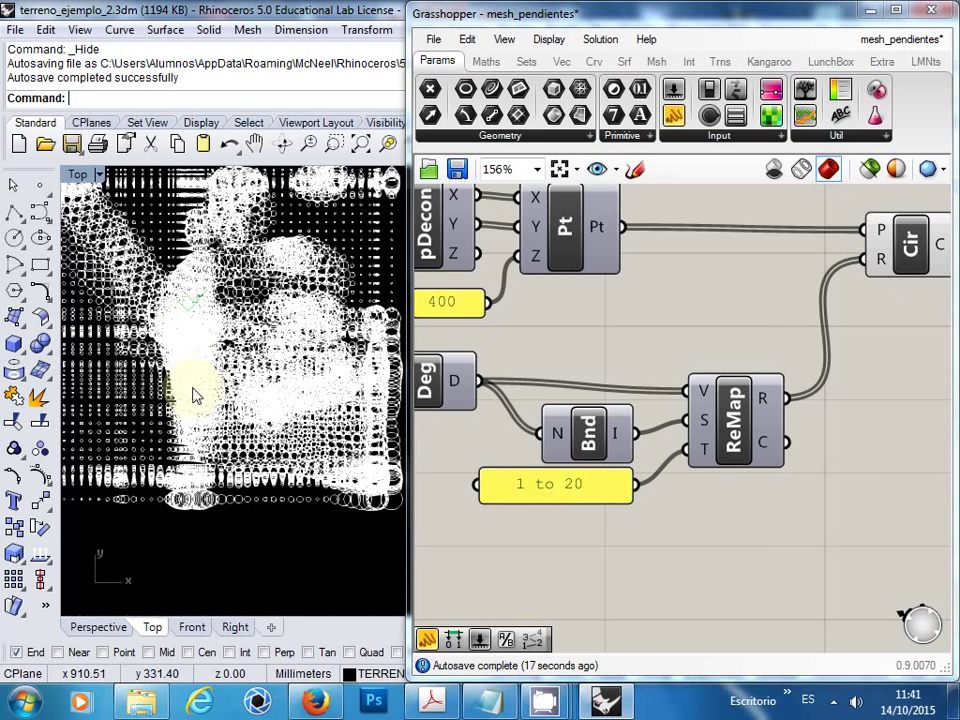
right_click_drag(215, 406, 295, 428)
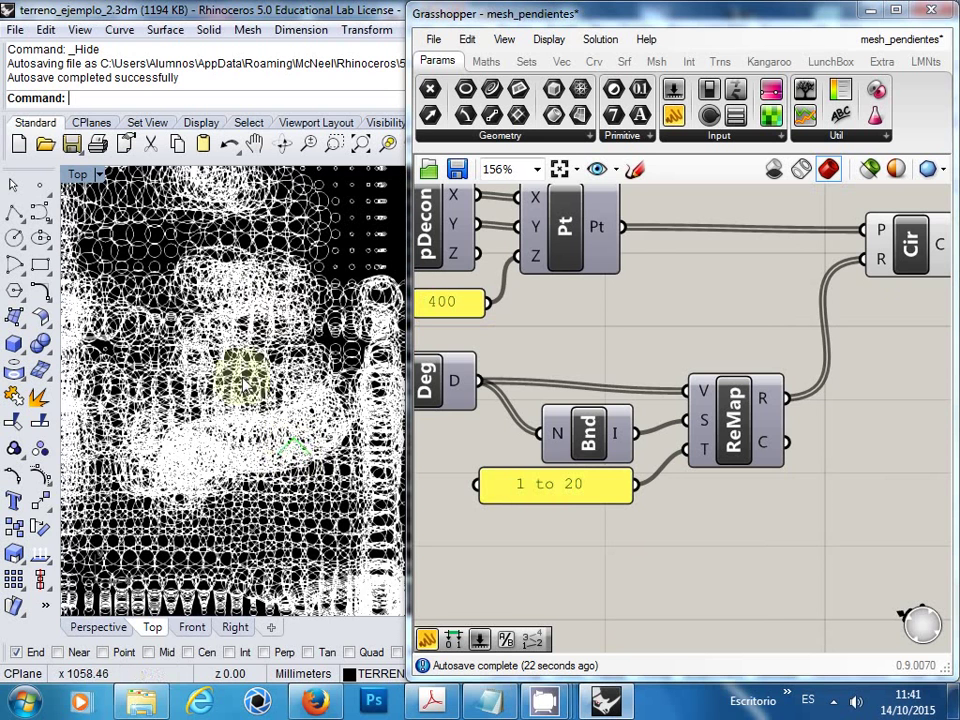
Step: Set the domain panel feeding the Remap Numbers Target input to "1 to 5"
left_click(572, 492)
double_click(572, 497)
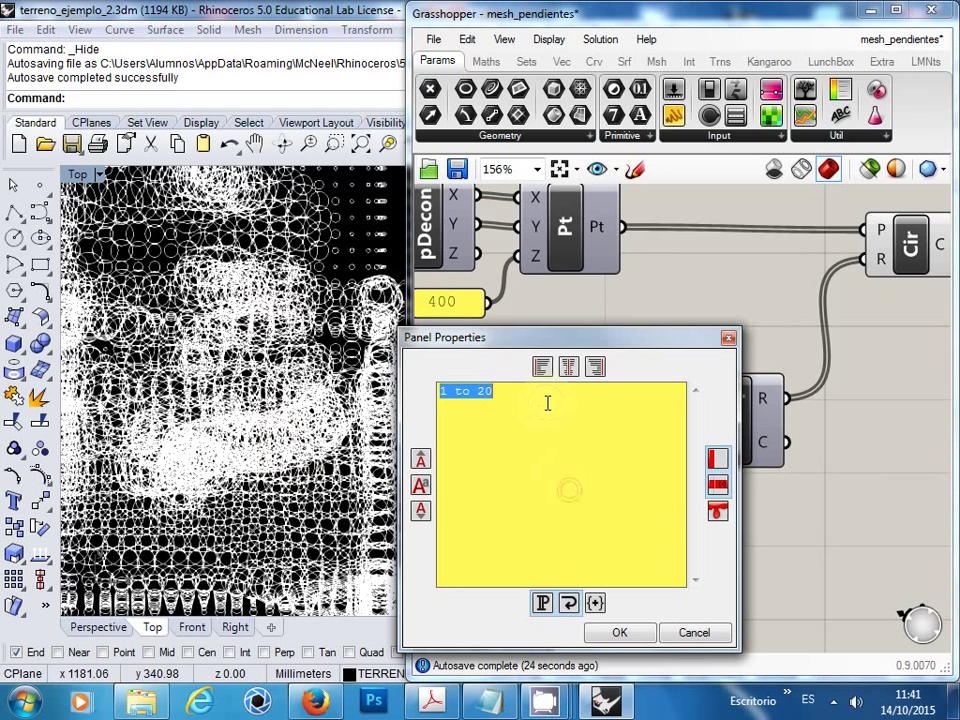
left_click(546, 403)
key("BackSpace")
key("BackSpace")
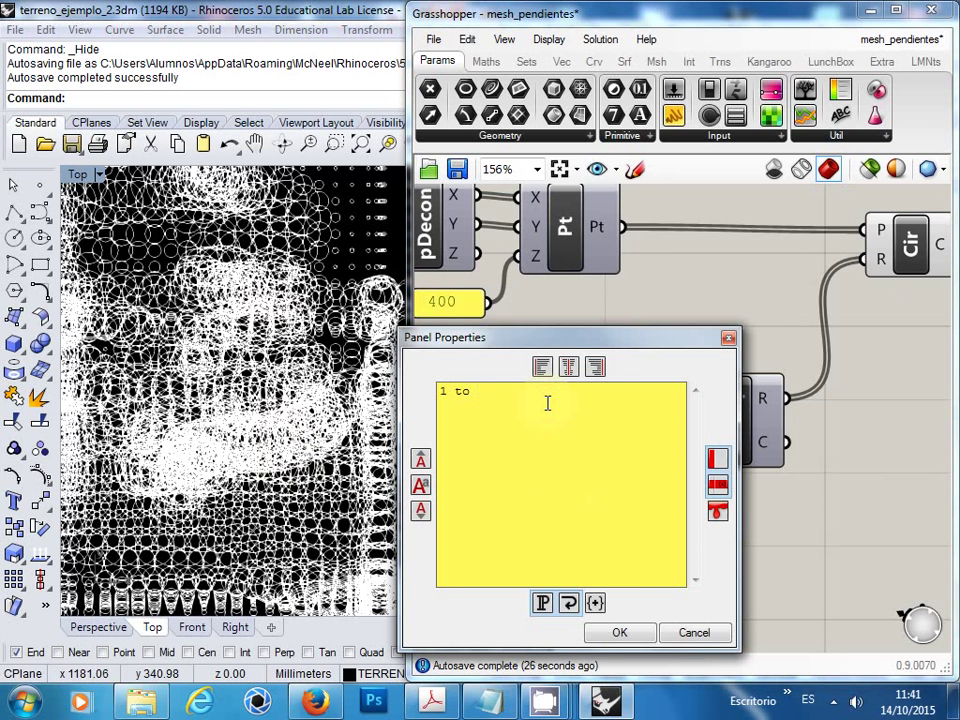
type("5")
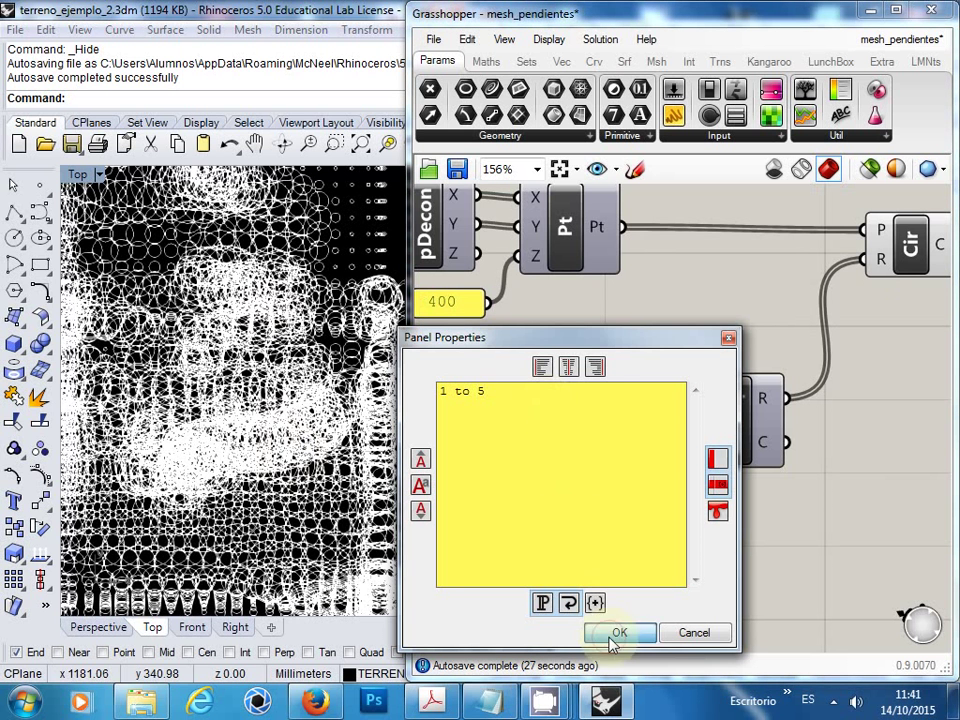
left_click(619, 632)
right_click_drag(329, 400, 293, 419)
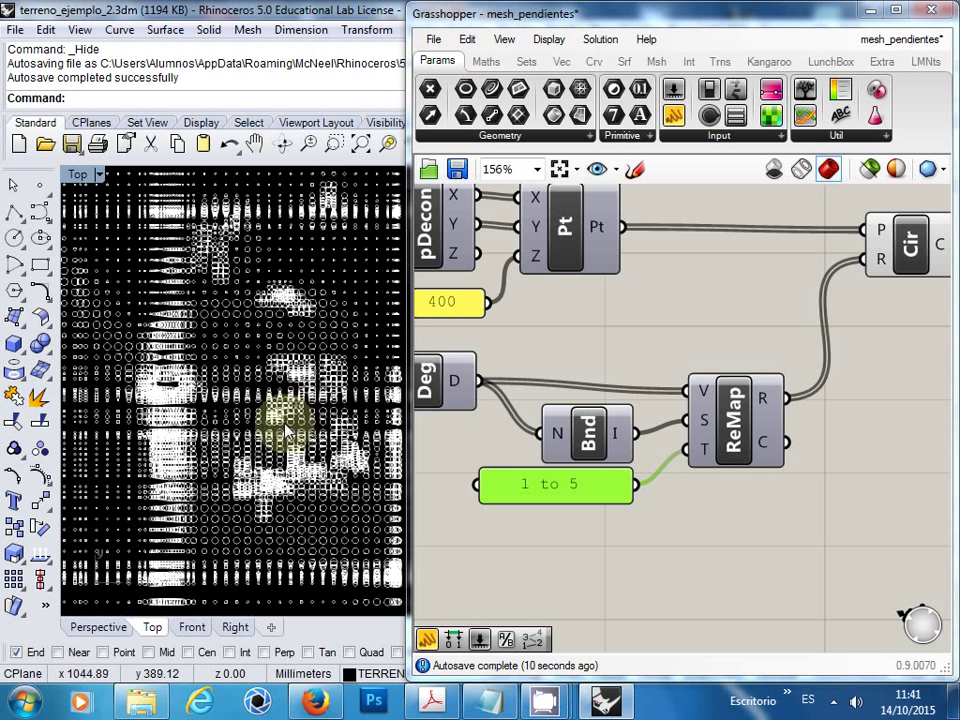
Step: Move the Construct Point component and its 400 panel together away from Deconstruct Point, closer to the Circle component
mouse_move(599, 398)
right_mouse_down()
mouse_move(651, 405)
mouse_move(589, 386)
right_mouse_up()
right_click(643, 396)
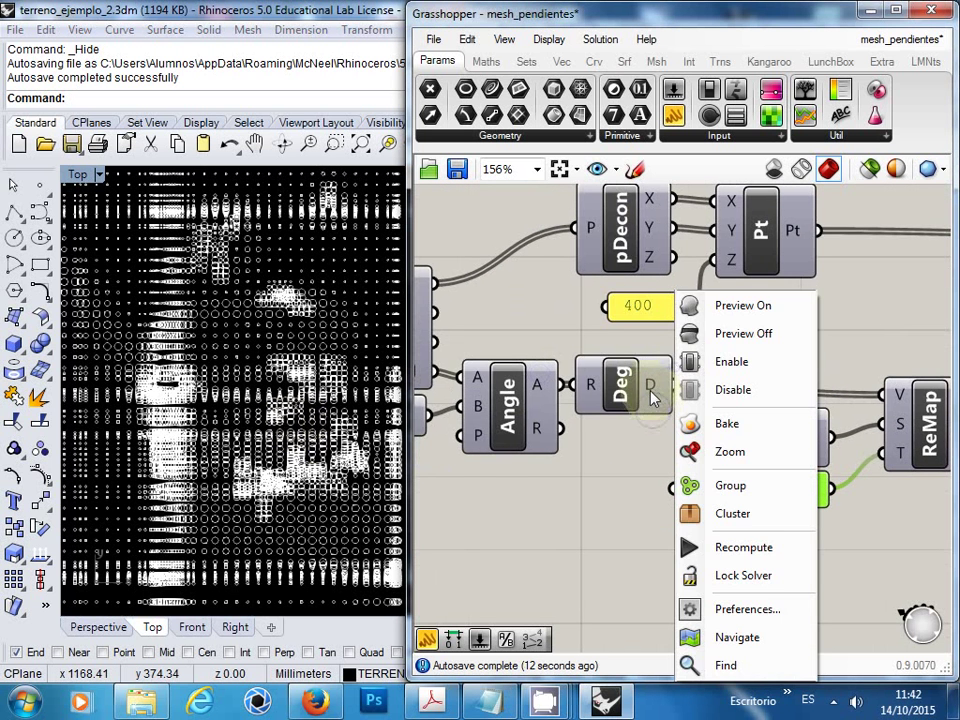
left_click(598, 478)
scroll(598, 478, "down", 2)
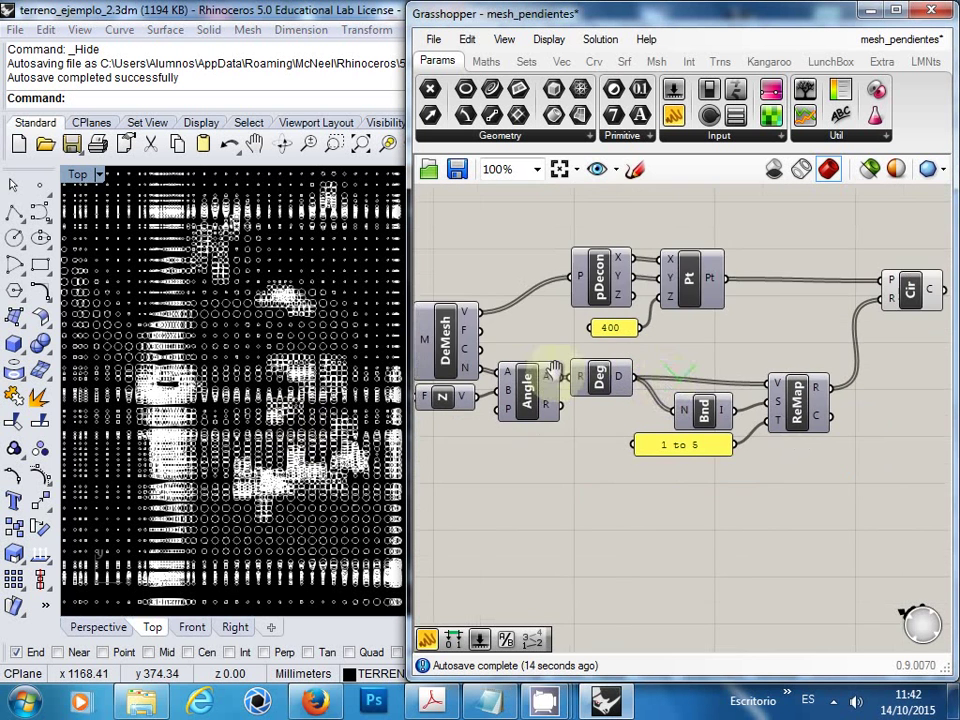
scroll(664, 381, "up", 2)
right_click_drag(664, 381, 574, 420)
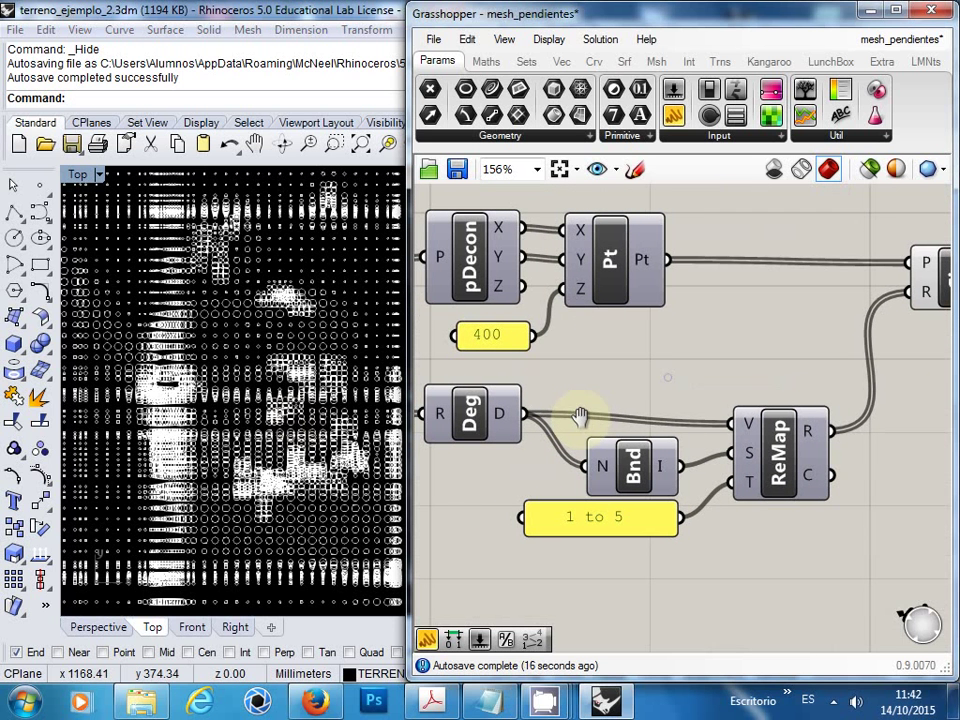
left_click_drag(667, 337, 495, 322)
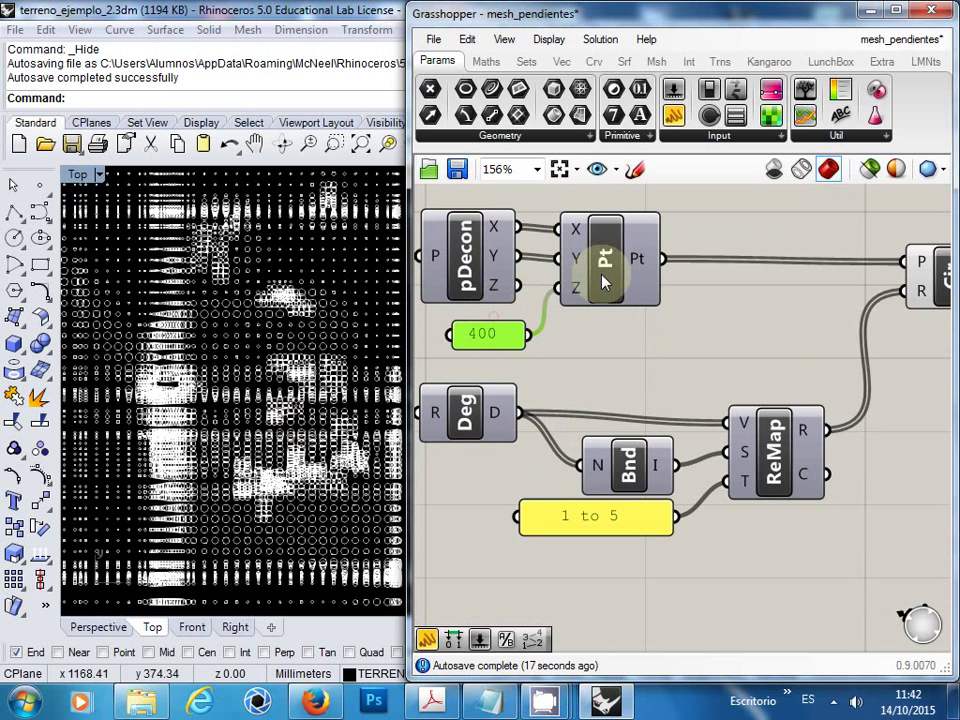
left_click(608, 262, "shift")
left_click_drag(608, 262, 765, 260)
left_click(735, 357)
Step: Place the 400 panel directly beside the Construct Point Z input and widen the Grasshopper window
right_click_drag(735, 357, 771, 333)
right_click(643, 303)
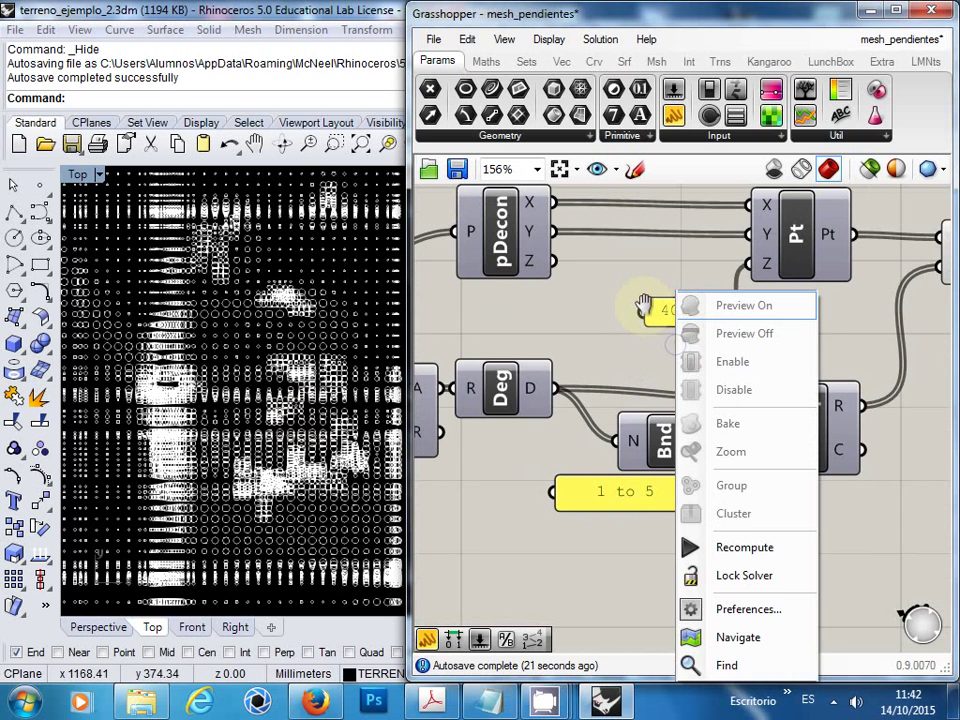
left_click(671, 309)
left_click_drag(671, 309, 696, 276)
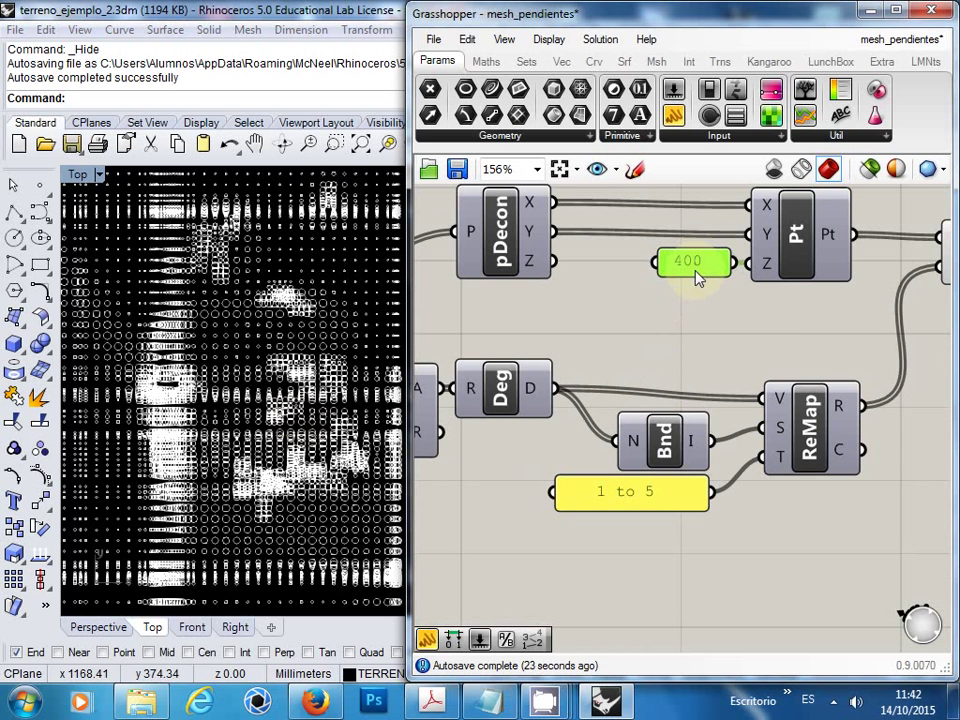
right_click_drag(711, 304, 643, 332)
left_click_drag(408, 343, 300, 343)
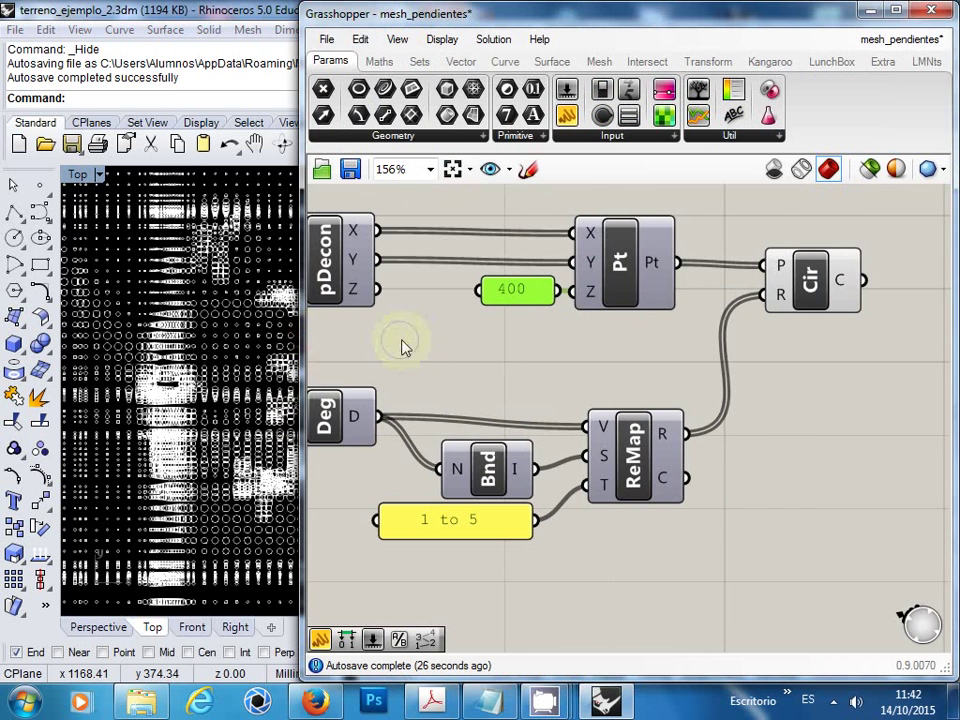
right_click_drag(401, 343, 476, 340)
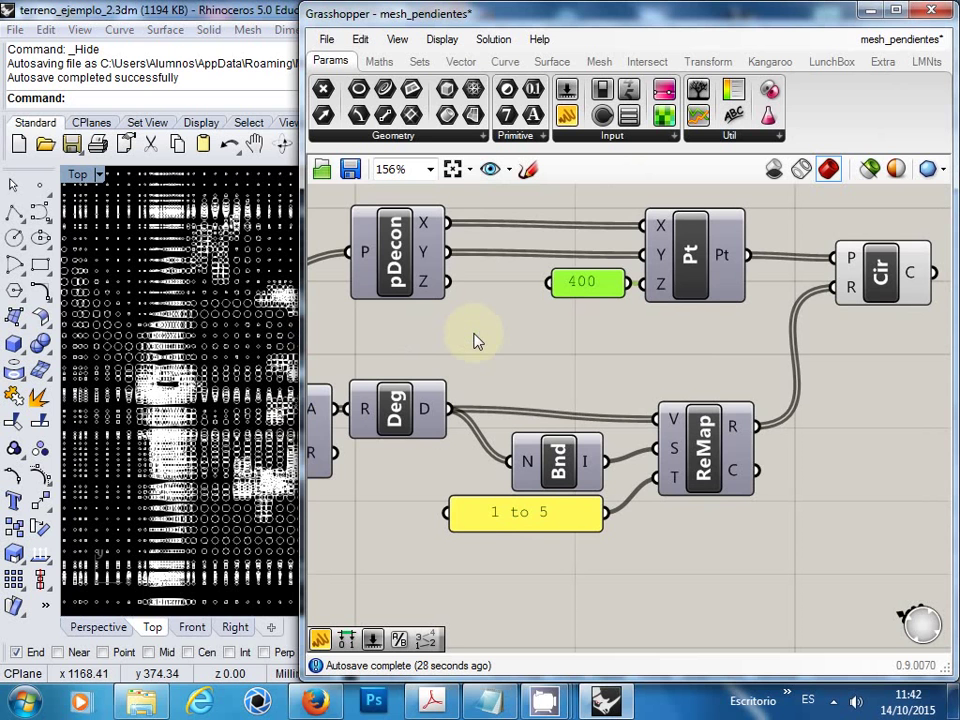
left_click(476, 341)
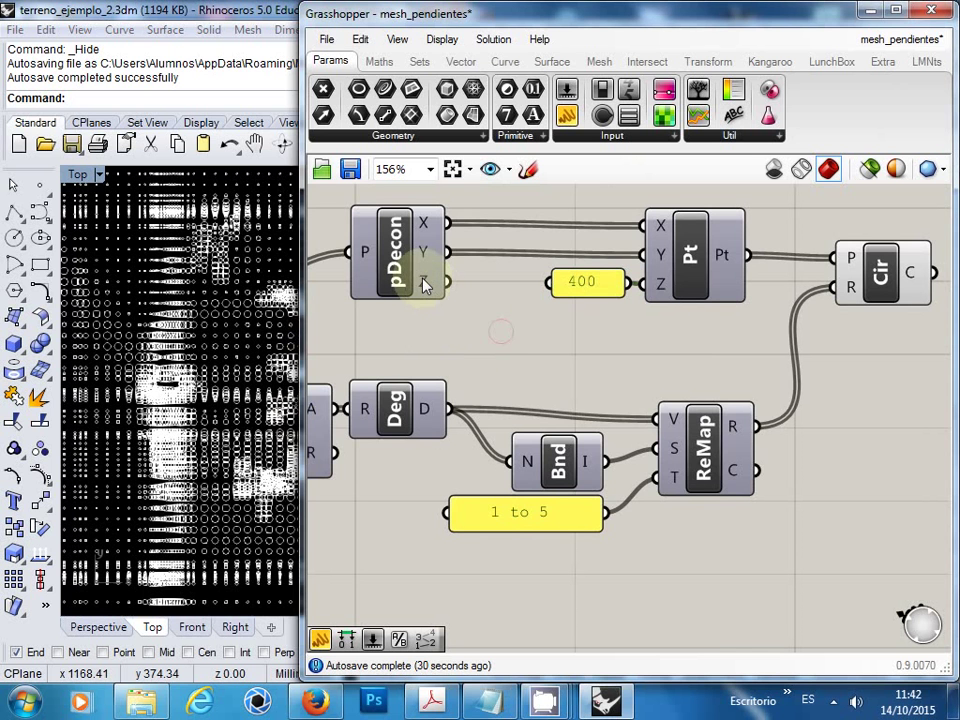
Step: Examine the Z values output by Deconstruct Point and trace the mesh vertices that feed it from Deconstruct Mesh
mouse_move(421, 287)
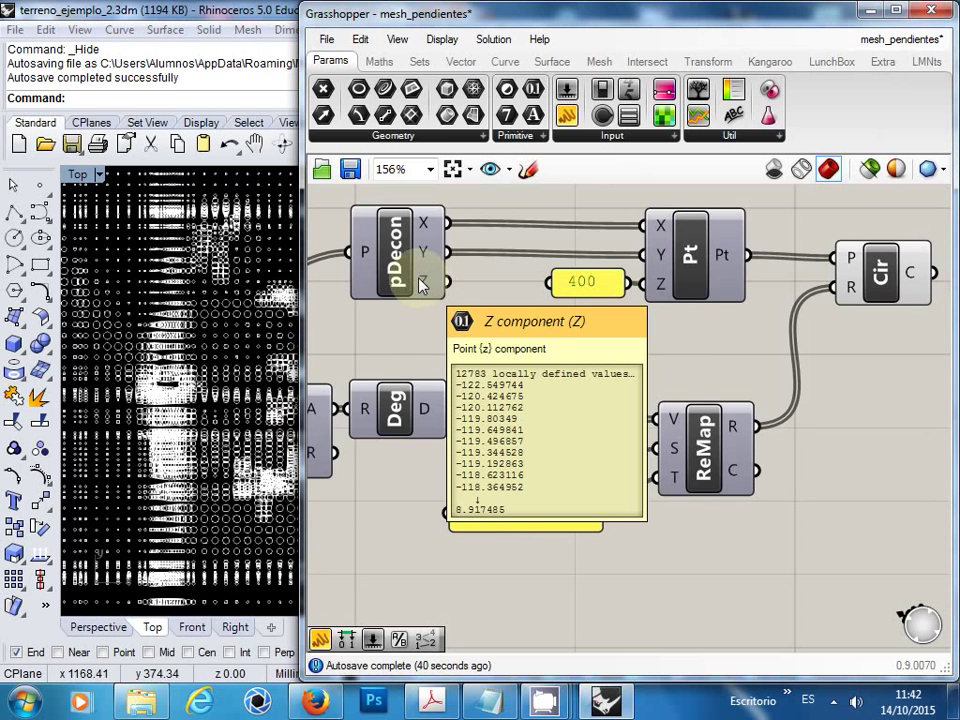
right_click_drag(439, 317, 588, 343)
right_click_drag(648, 420, 580, 405)
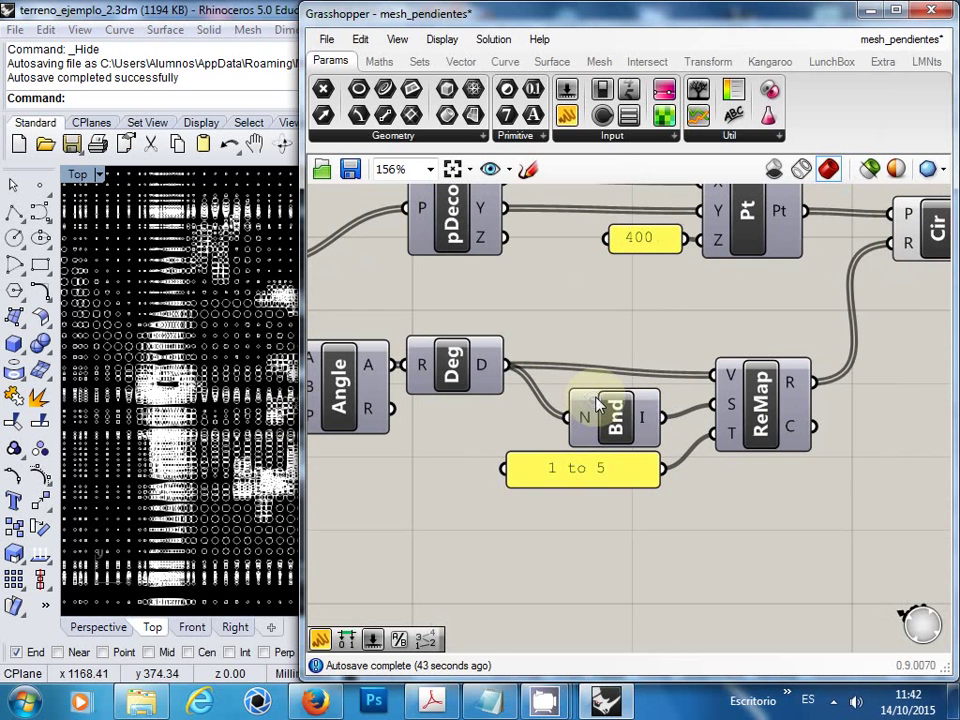
right_click_drag(626, 330, 578, 316)
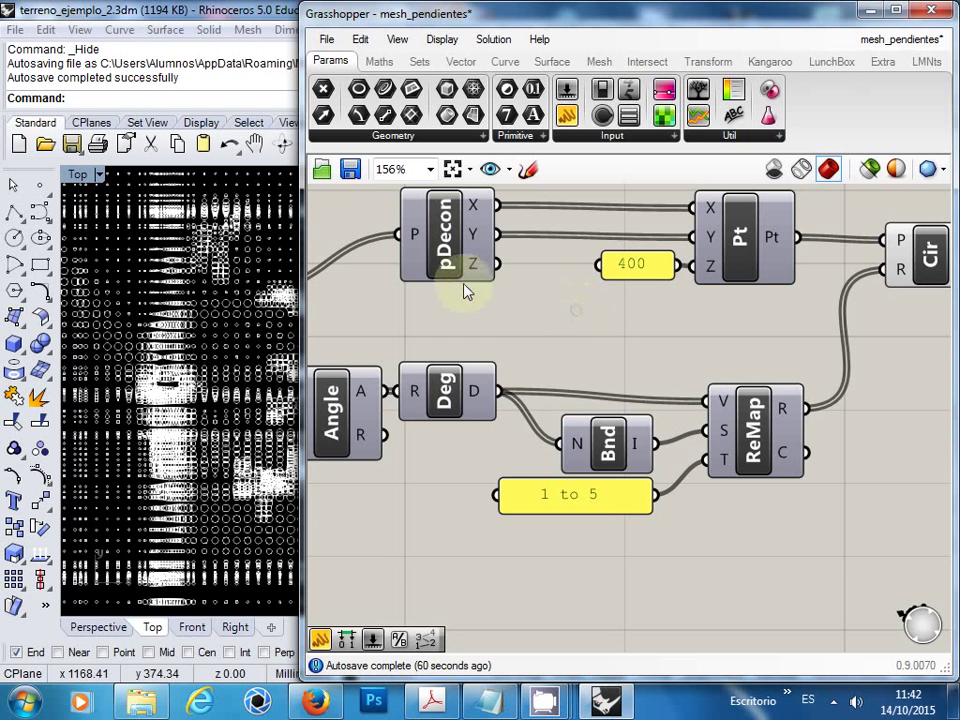
right_click_drag(604, 290, 512, 296)
right_click(512, 296)
left_click(481, 320)
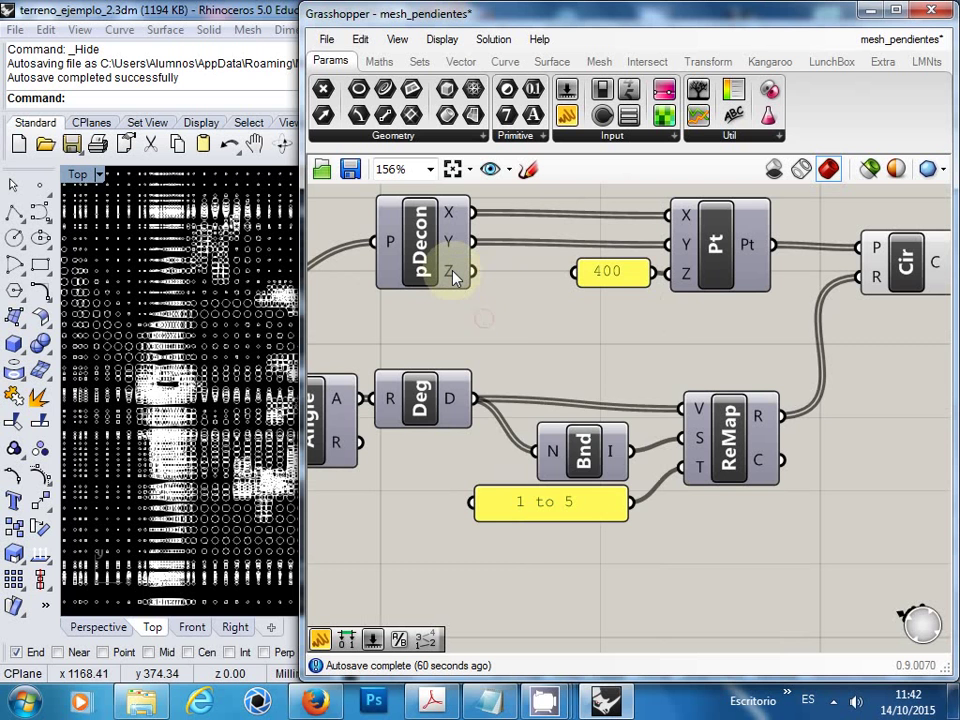
mouse_move(455, 278)
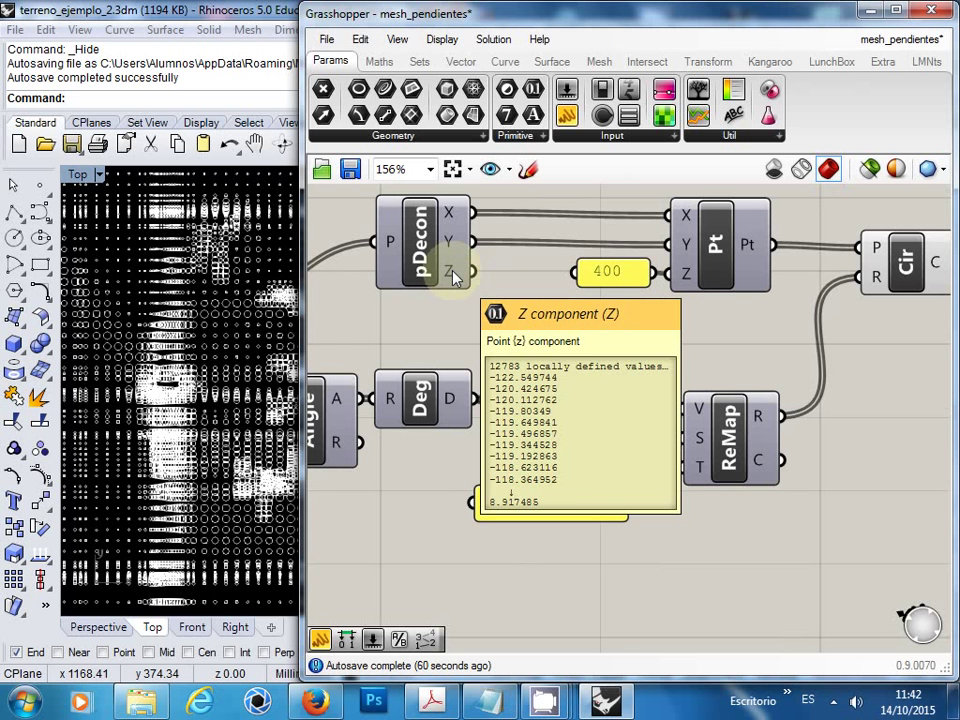
right_click_drag(467, 317, 583, 326)
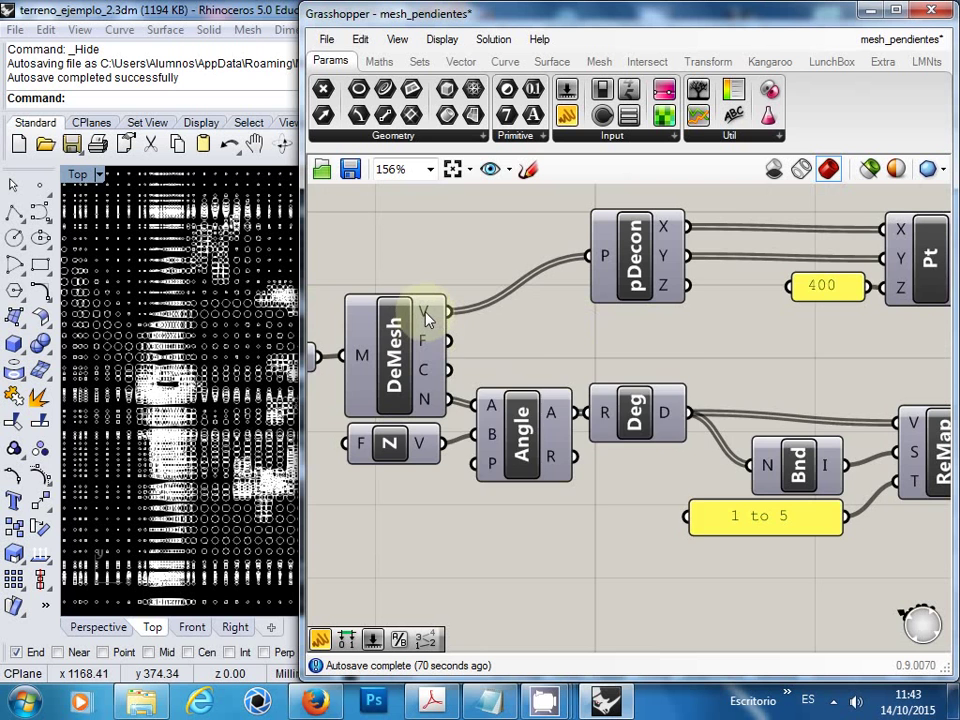
mouse_move(428, 318)
right_click_drag(632, 339, 484, 326)
mouse_move(478, 298)
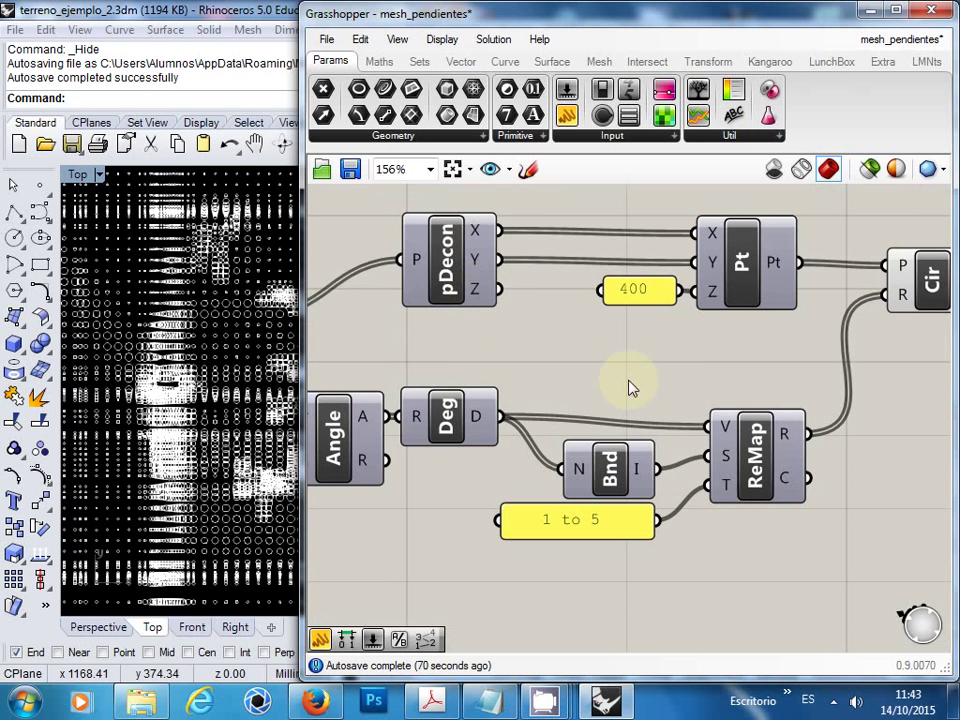
Step: Move the Remap Numbers, Bounds and domain panel components together farther from the Degrees component
left_click_drag(501, 294, 556, 318)
left_click_drag(517, 367, 555, 320)
left_click_drag(834, 548, 682, 456)
left_click(568, 355)
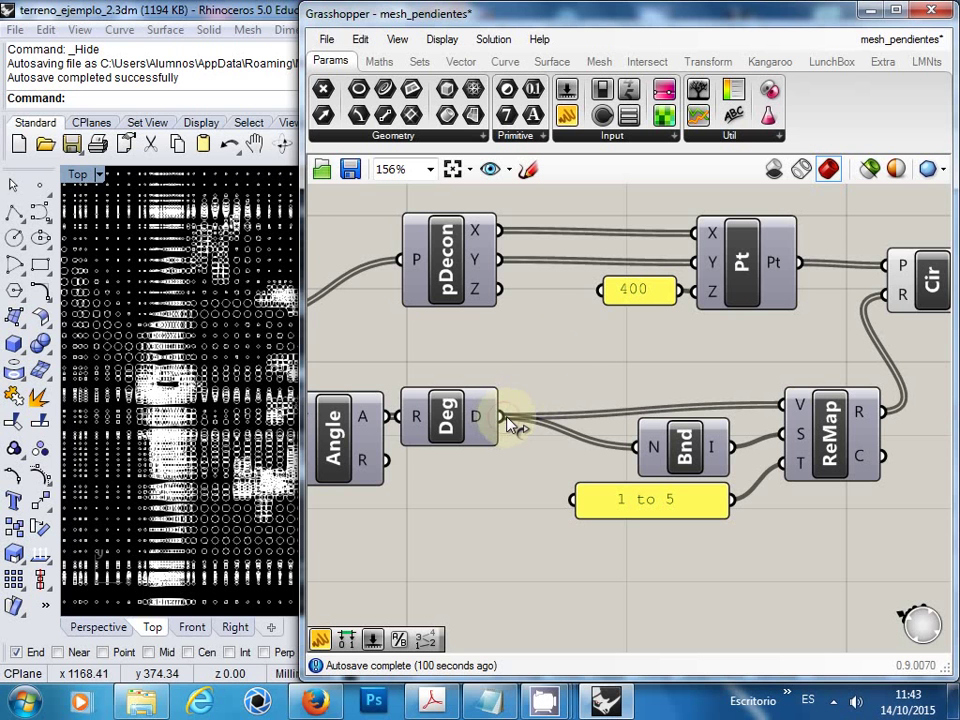
Step: Transfer both wires from the Degrees output to the Deconstruct Point Z output, feeding the Bounds input and Remap Numbers Value
left_click_drag(508, 425, 515, 299, "ctrl+shift")
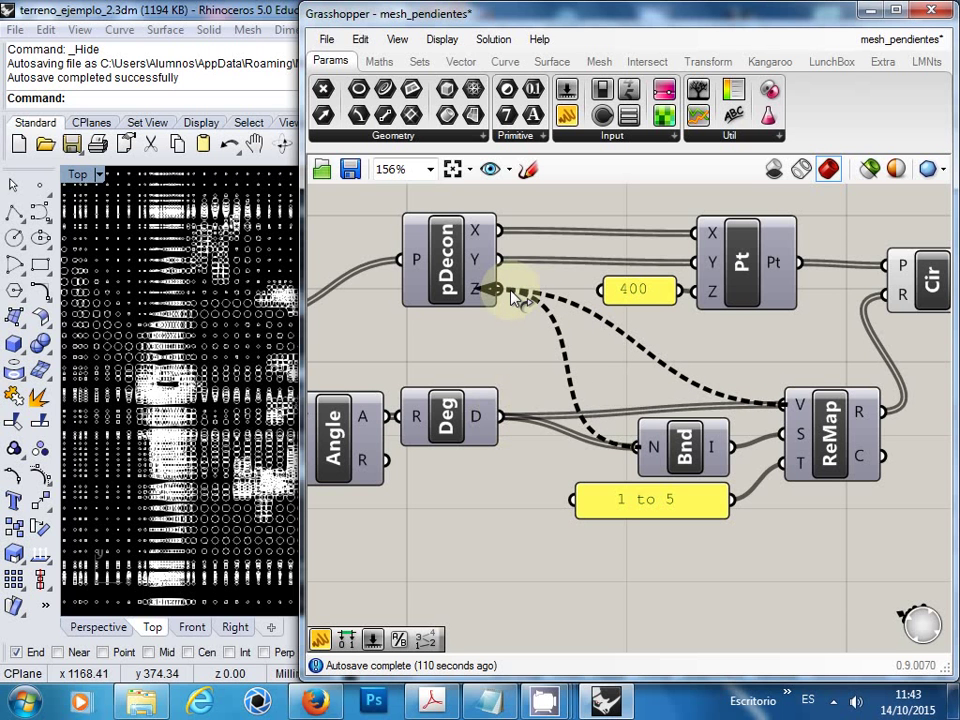
left_click_drag(515, 298, 512, 305, "ctrl+shift")
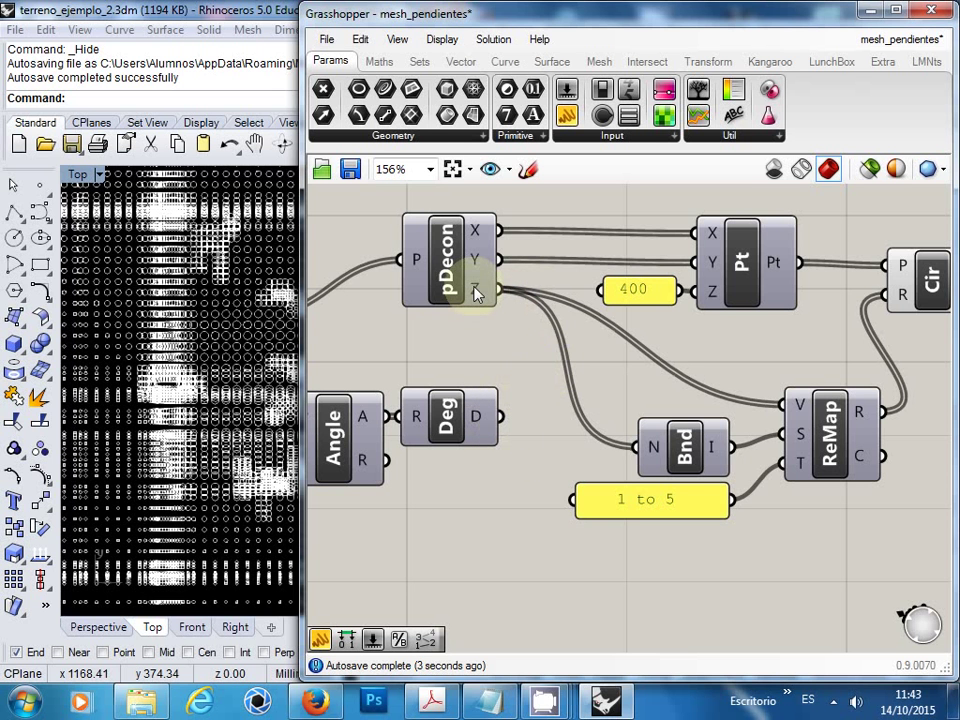
mouse_move(476, 291)
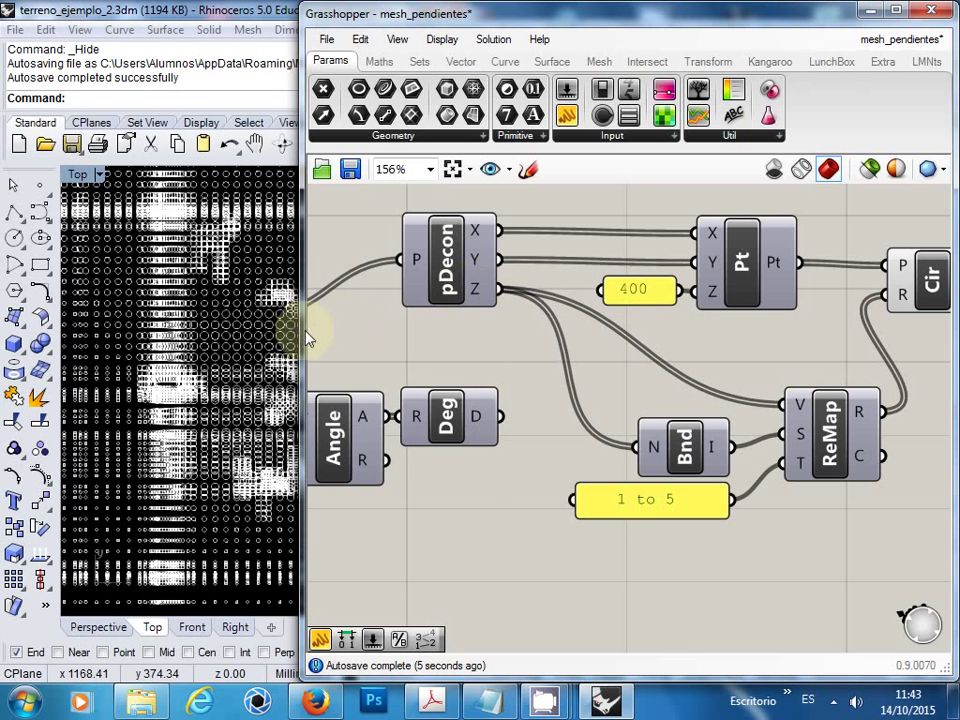
Step: Narrow the Grasshopper window and examine how the height-driven circles vary across the terrain in the Top viewport
left_click_drag(307, 339, 466, 300)
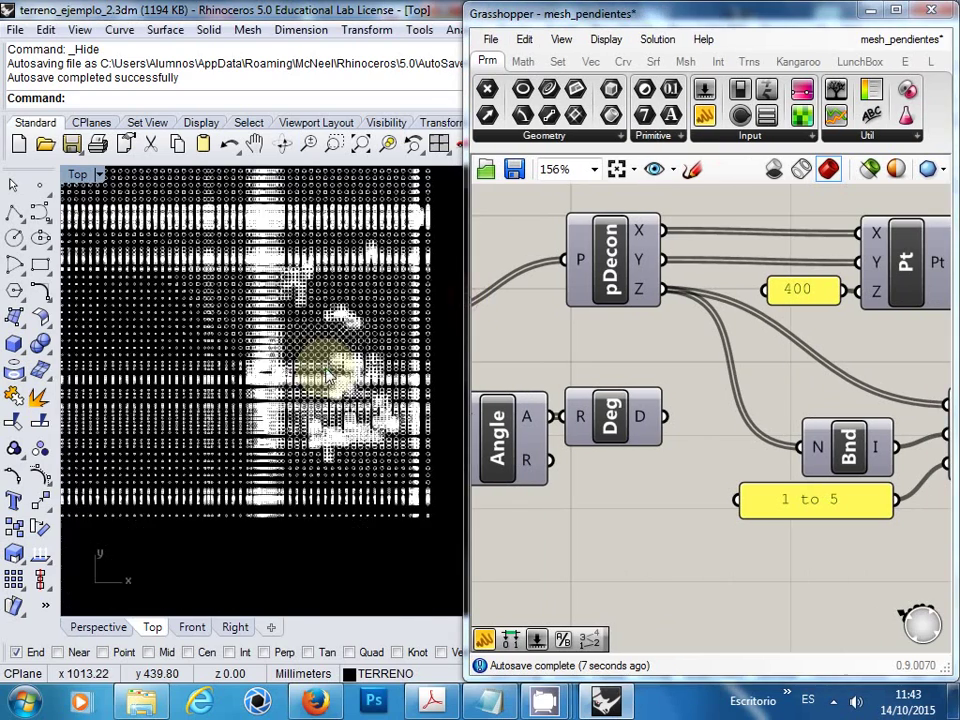
right_click_drag(330, 375, 290, 430)
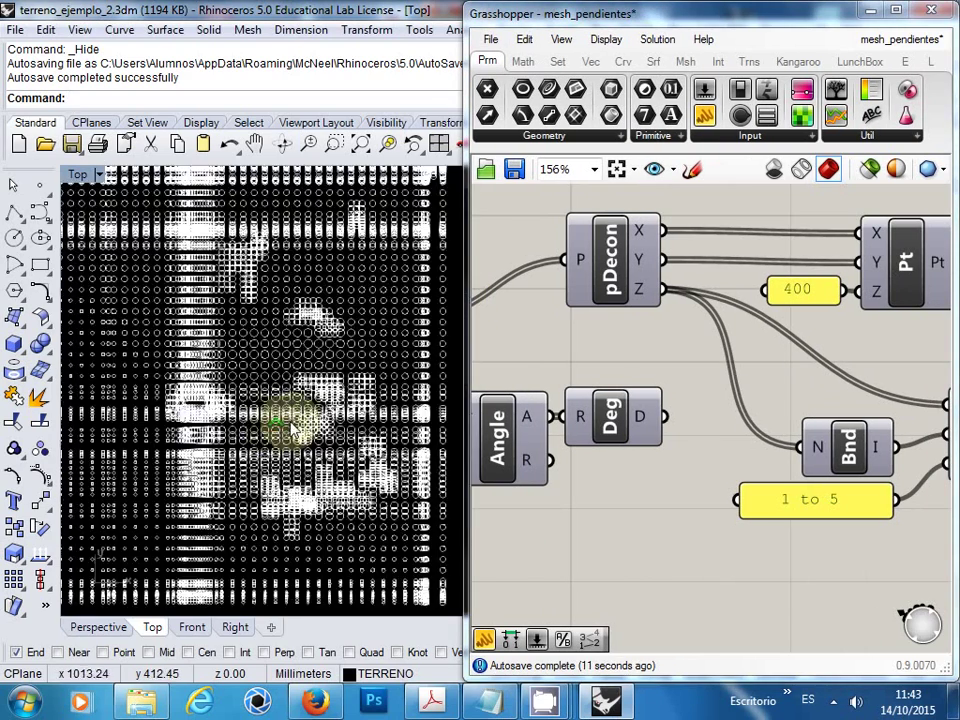
scroll(286, 429, "up", 3)
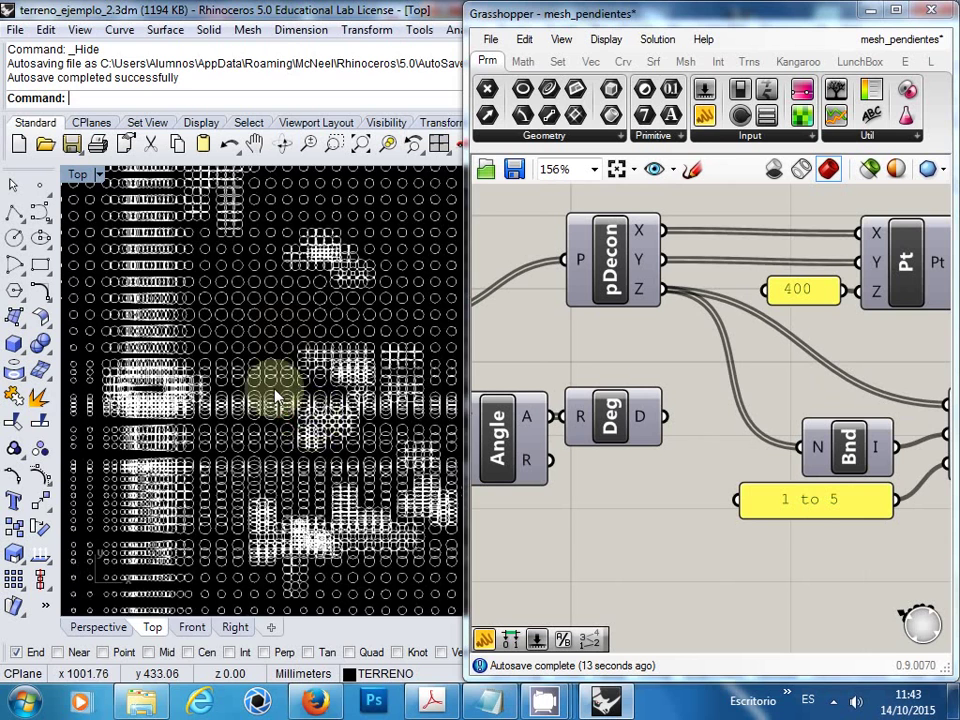
scroll(279, 395, "down", 3)
right_click_drag(316, 408, 308, 376)
scroll(295, 407, "up", 3)
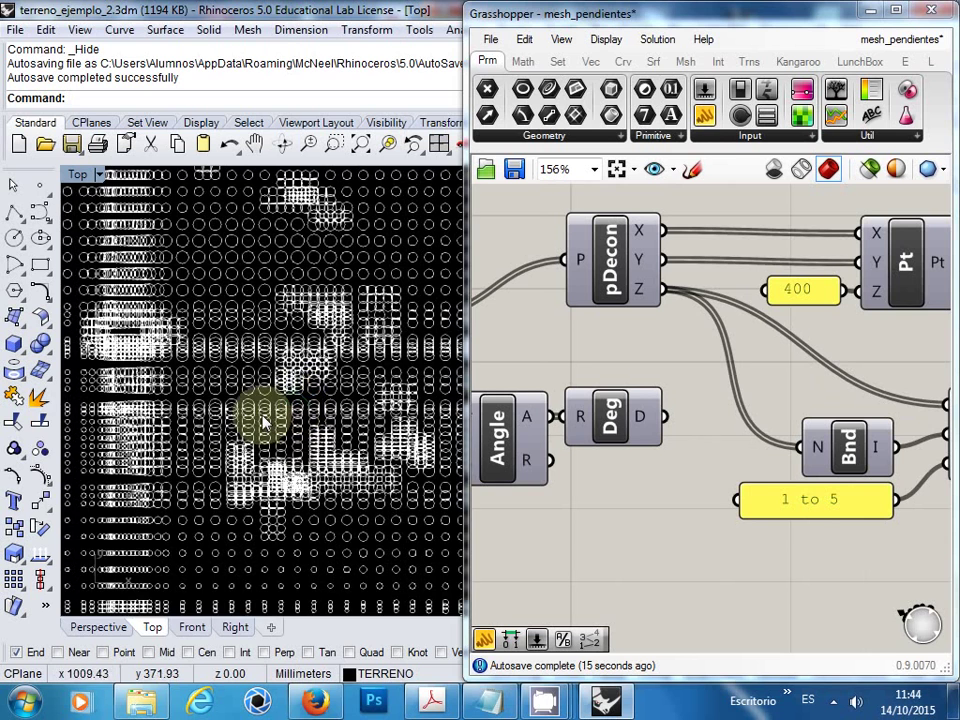
scroll(290, 420, "down", 2)
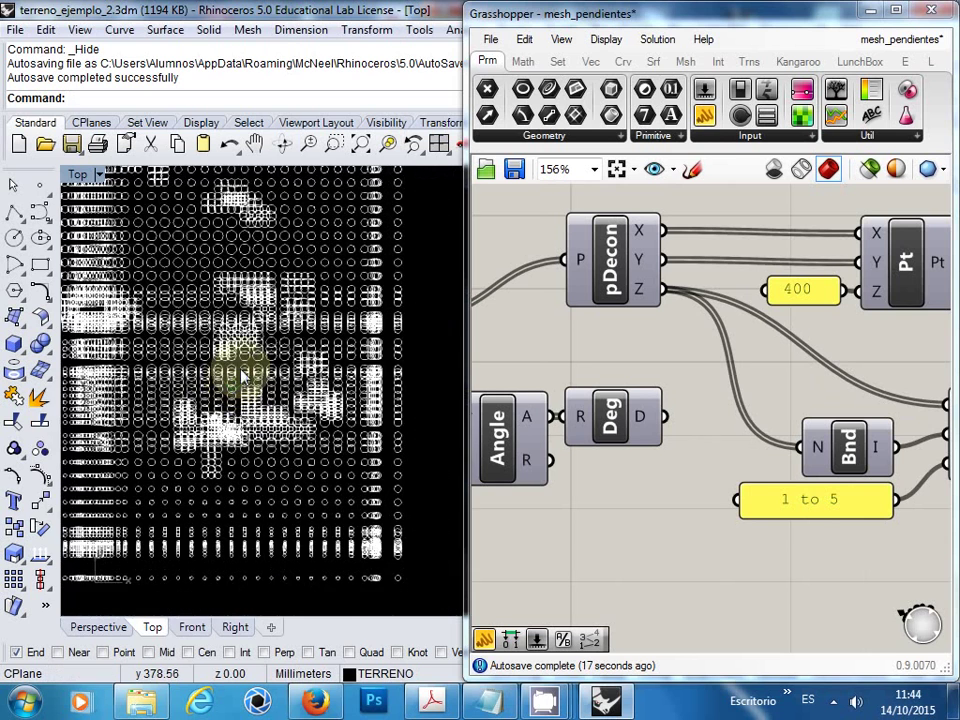
scroll(250, 380, "up", 3)
Step: Set the domain panel feeding the Remap Numbers Target input to "1 to 20"
right_click_drag(729, 476, 564, 440)
left_click(690, 473)
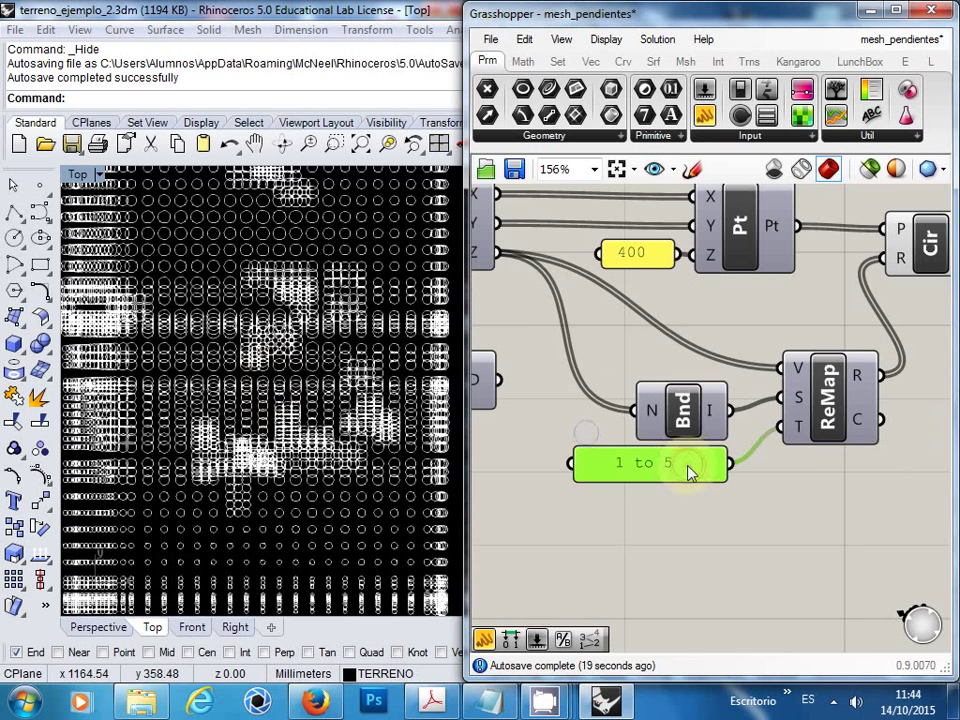
double_click(682, 470)
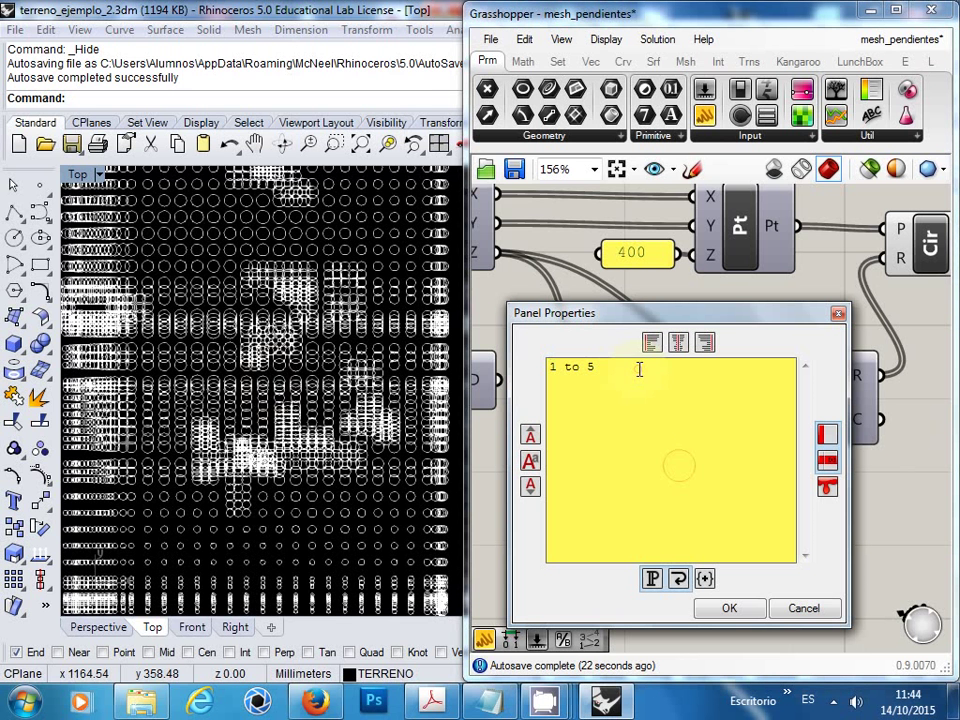
left_click(639, 370)
key("BackSpace")
type("10")
type("20")
left_click(729, 608)
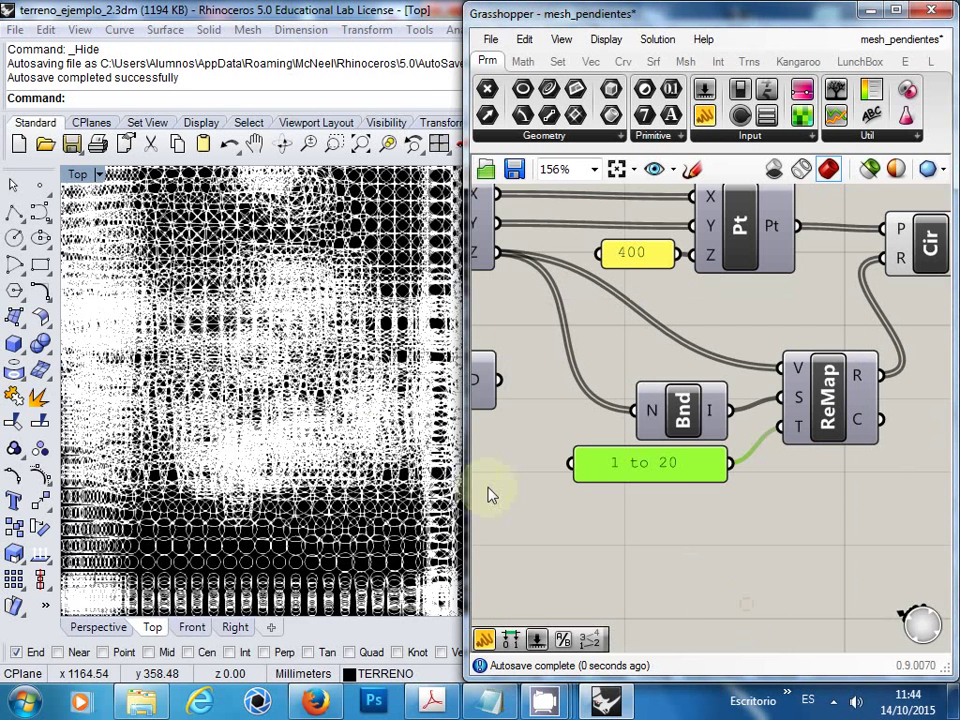
Step: Set the domain panel feeding the Remap Numbers Target input to "1 to 10"
double_click(681, 467)
left_click(677, 388)
key("BackSpace")
key("BackSpace")
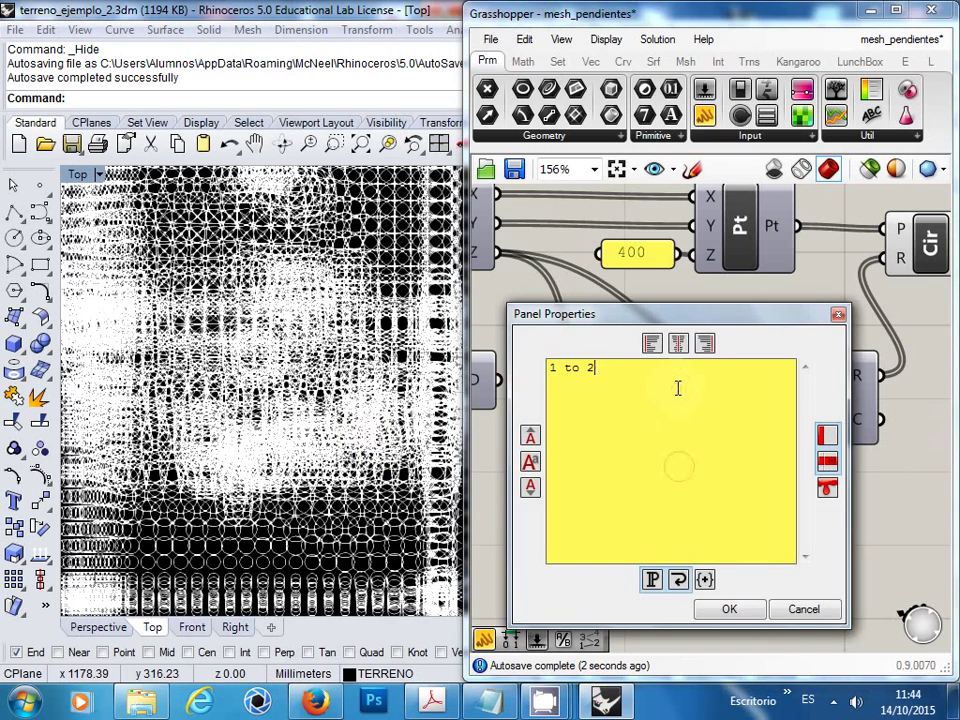
type("10")
left_click(729, 608)
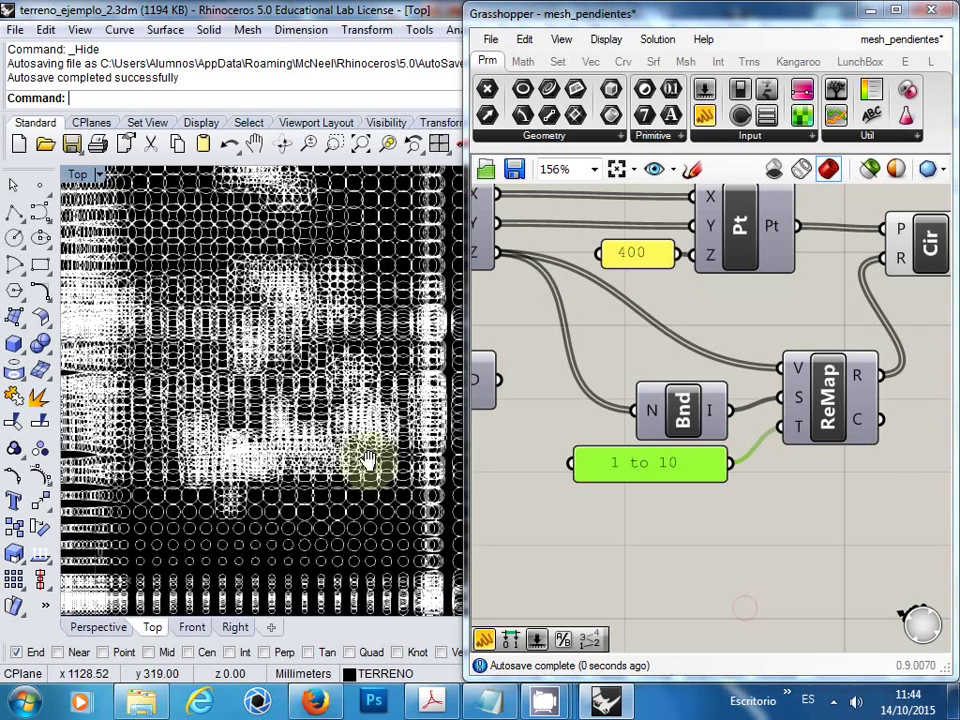
Step: Widen the Grasshopper window so the definition from Deconstruct Point to the Circle component fits on the canvas
scroll(375, 450, "up", 4)
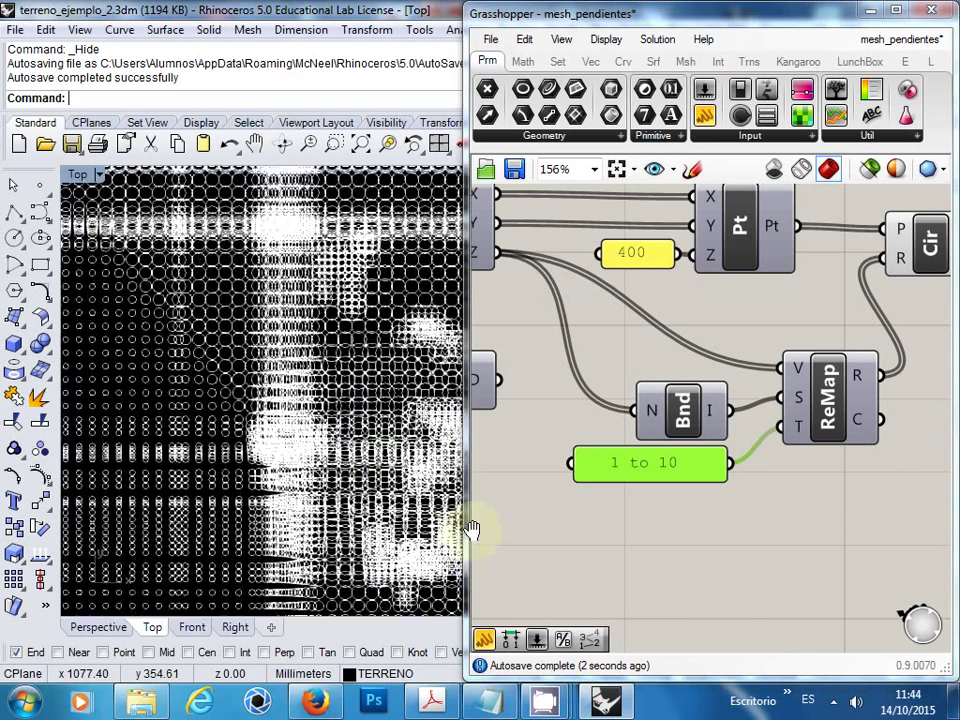
right_click(478, 293)
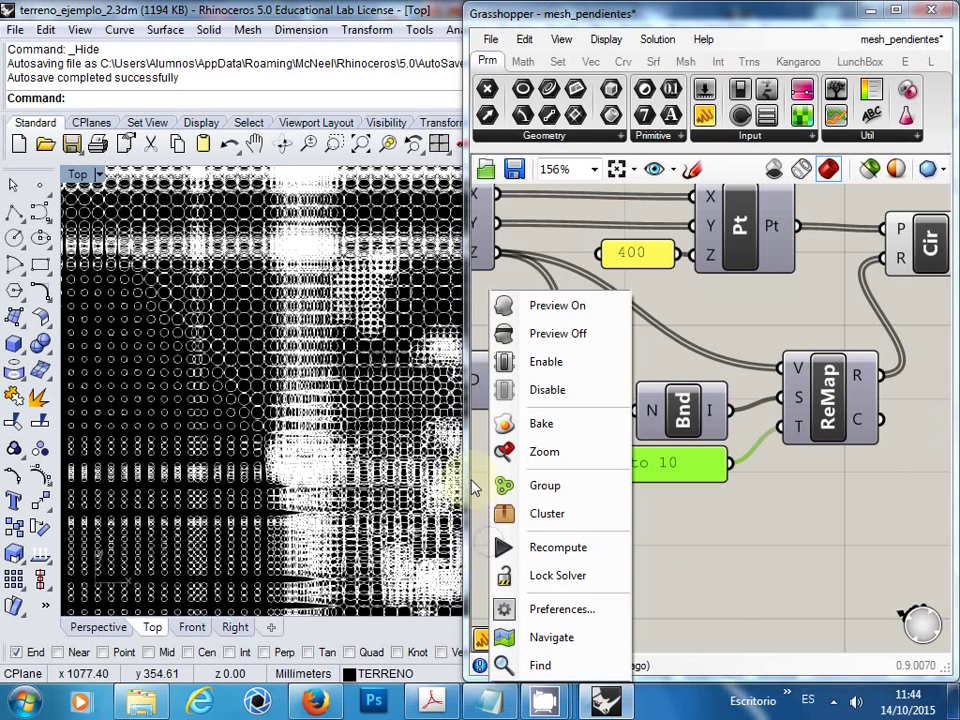
left_click(467, 478)
right_click_drag(591, 516, 630, 534)
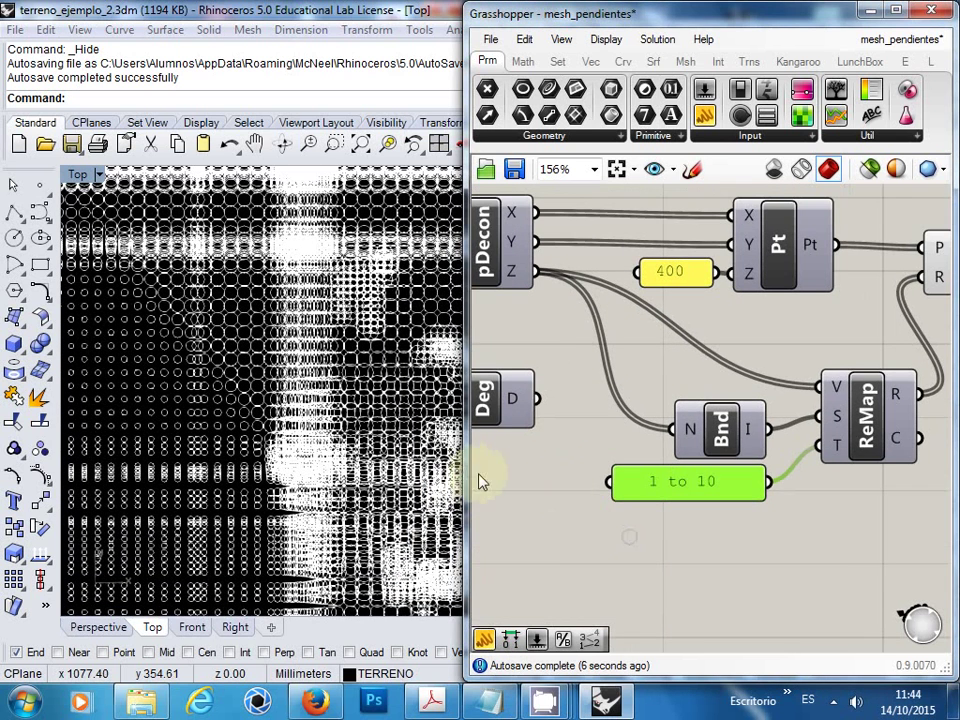
left_click_drag(462, 472, 331, 472)
right_click_drag(596, 468, 655, 489)
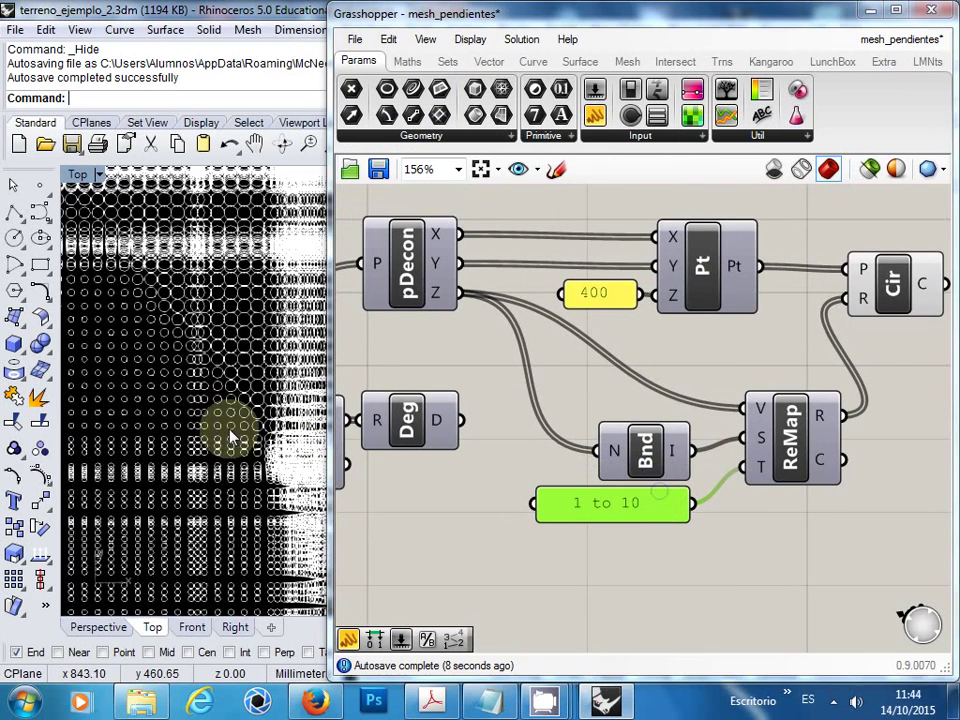
Step: Deselect the domain panel and examine the circle sizes and overlaps across the whole terrain and up close in the Top viewport
scroll(150, 405, "down", 5)
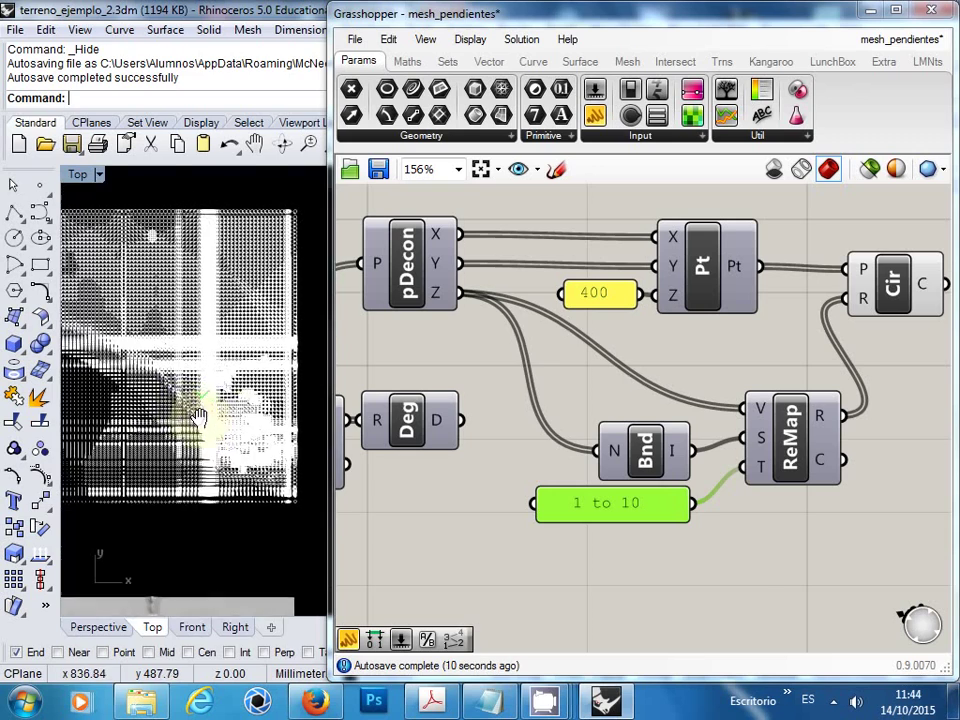
scroll(112, 445, "down", 5)
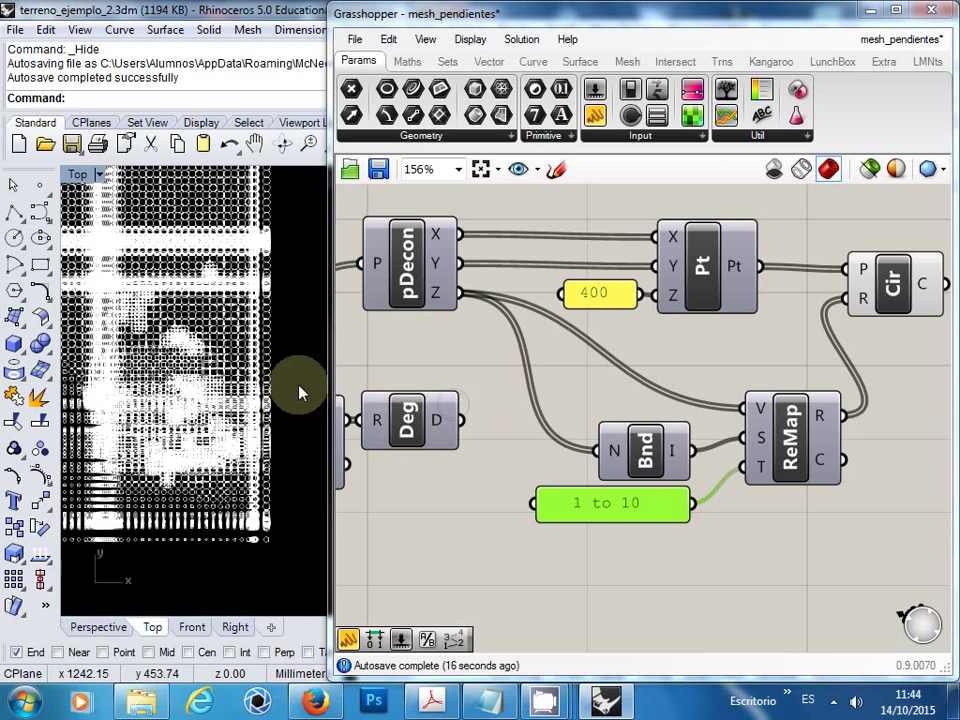
scroll(212, 398, "up", 3)
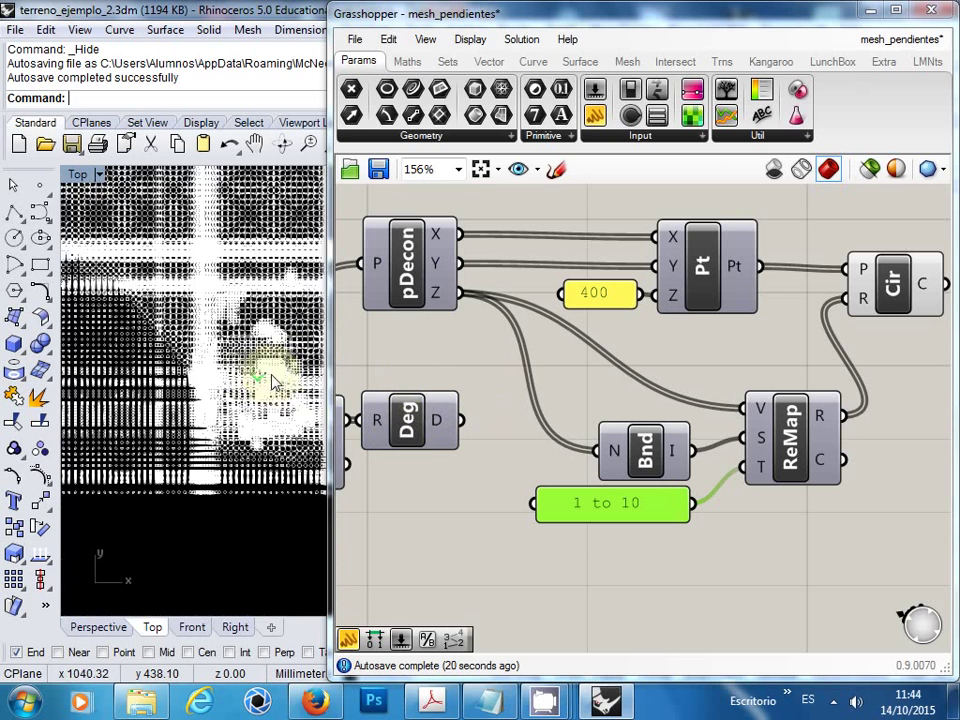
left_click(490, 530)
right_click_drag(441, 502, 461, 508)
right_click(527, 290)
right_click_drag(403, 357, 407, 360)
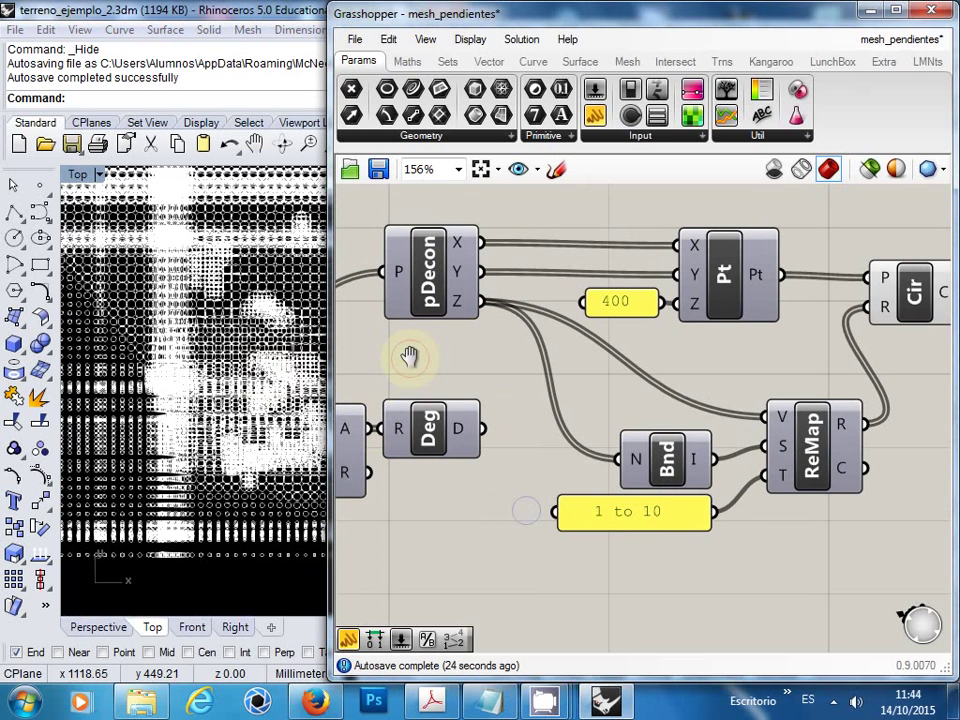
right_click_drag(206, 401, 218, 478)
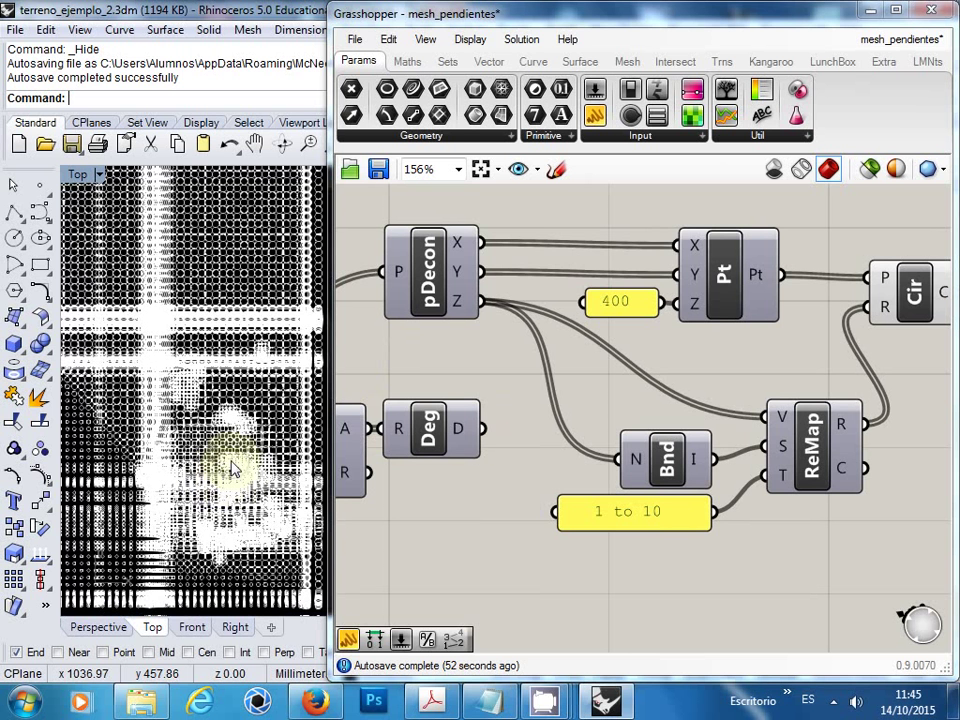
scroll(230, 455, "up", 4)
right_click_drag(261, 422, 218, 409)
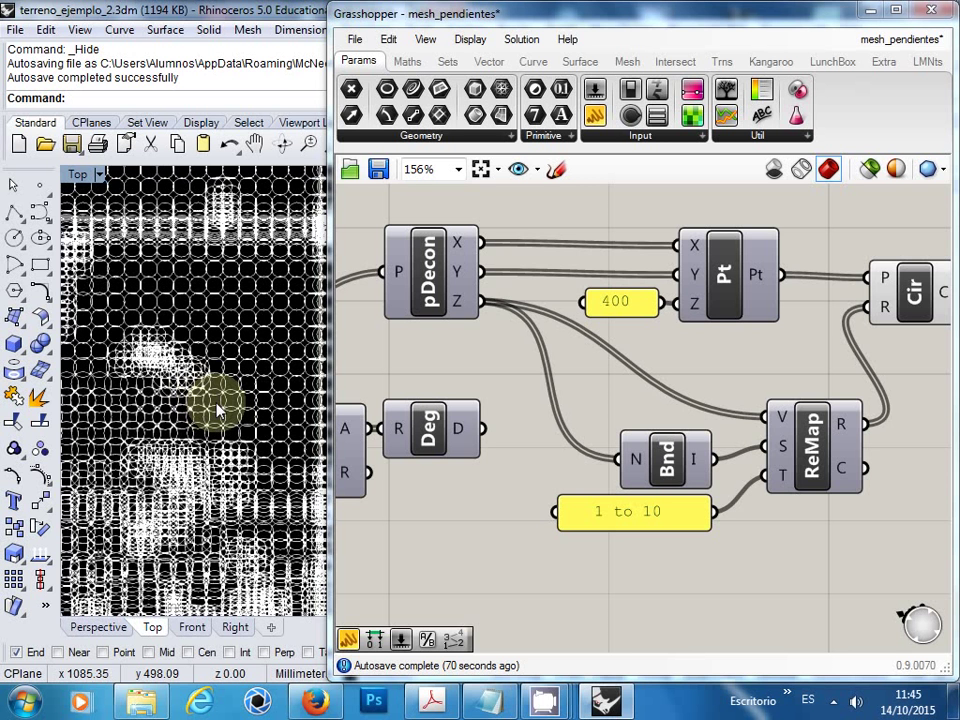
mouse_move(544, 701)
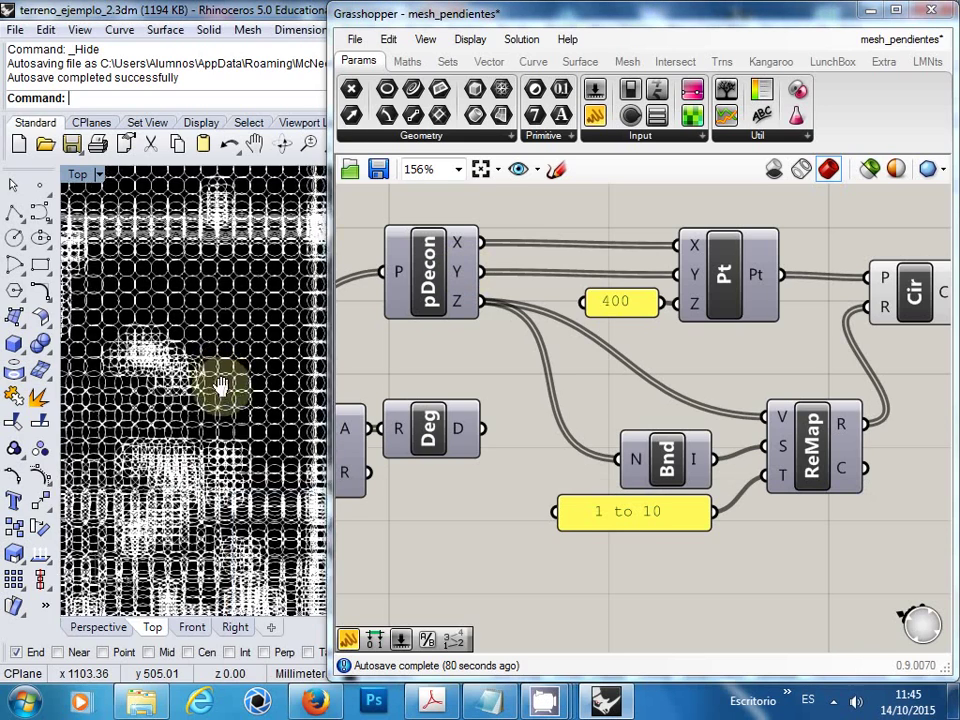
right_click_drag(220, 385, 188, 326)
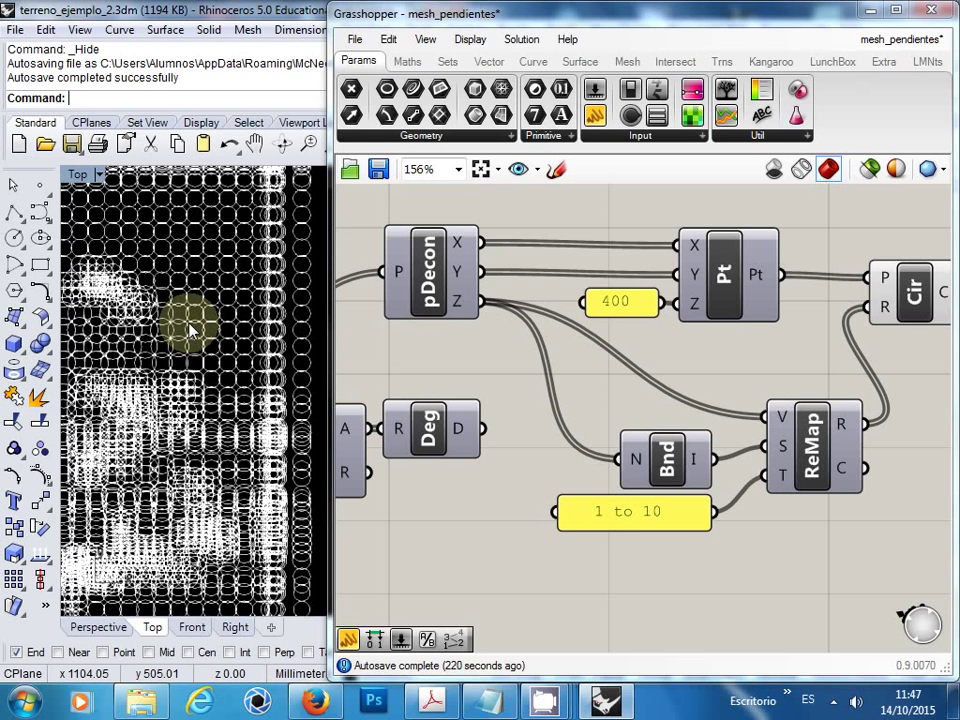
scroll(225, 345, "down", 3)
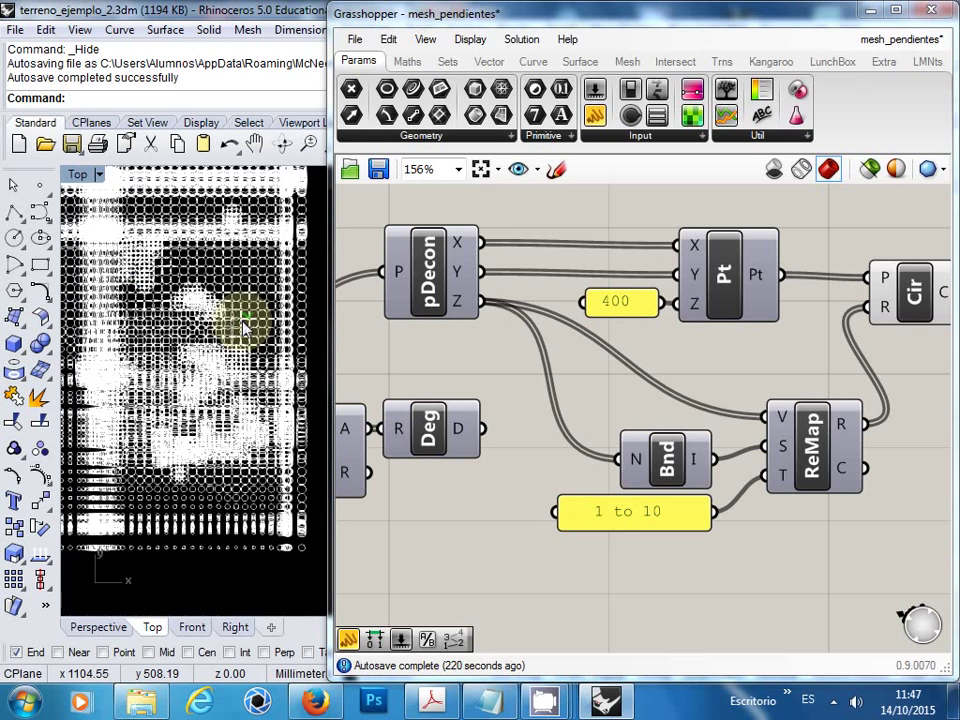
scroll(225, 355, "up", 5)
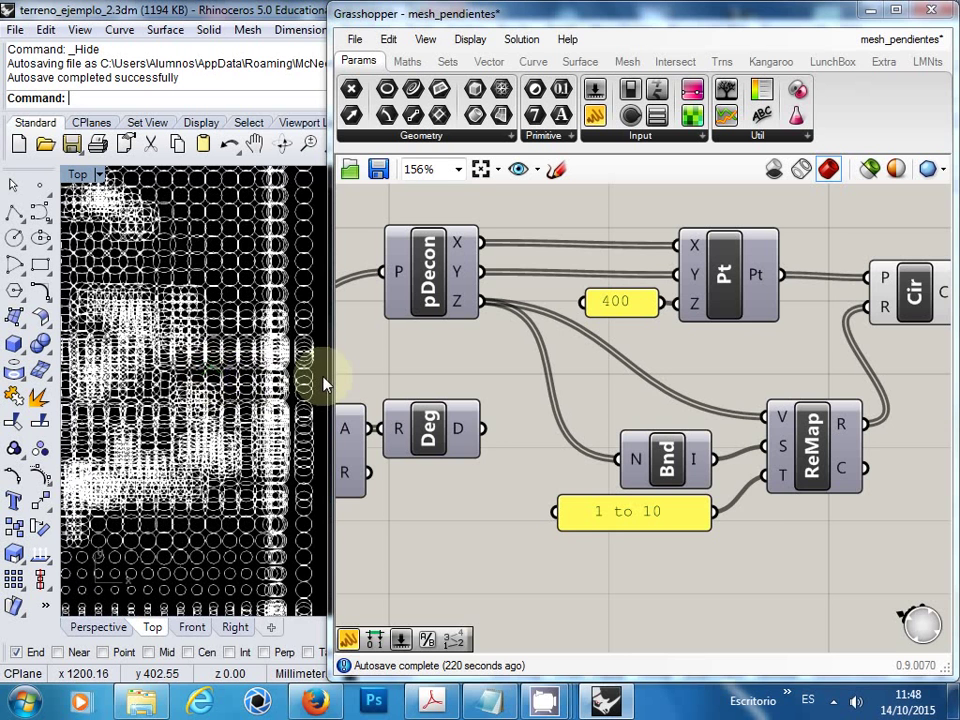
Step: Widen the Grasshopper window and add a Gradient component on the empty canvas below the Circle component
left_click_drag(329, 377, 249, 377)
scroll(430, 355, "down", 3)
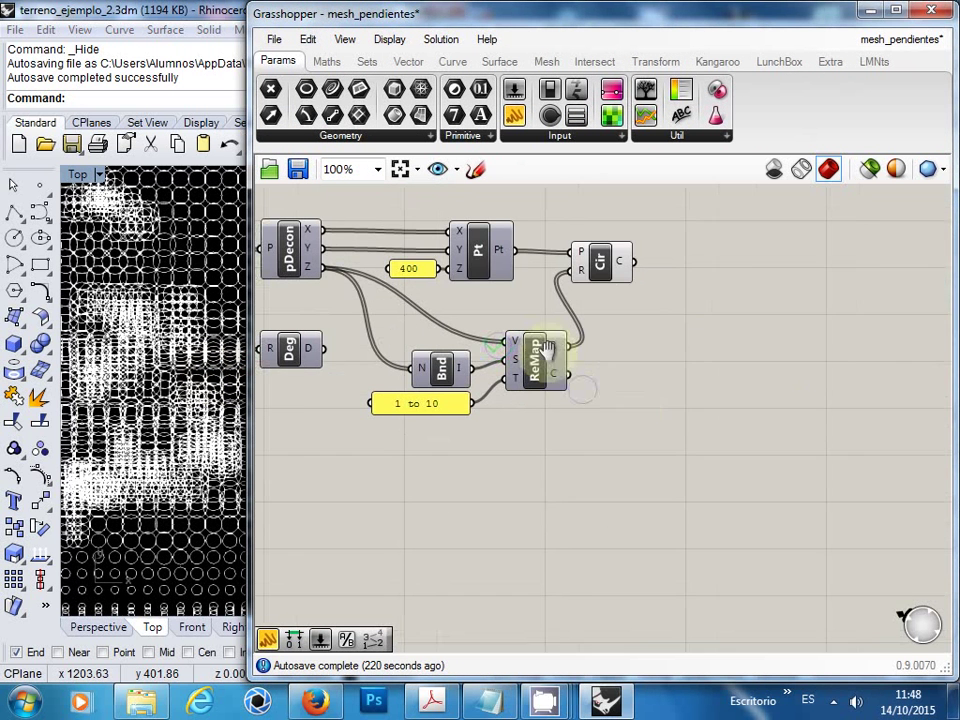
double_click(676, 468)
type("gradient")
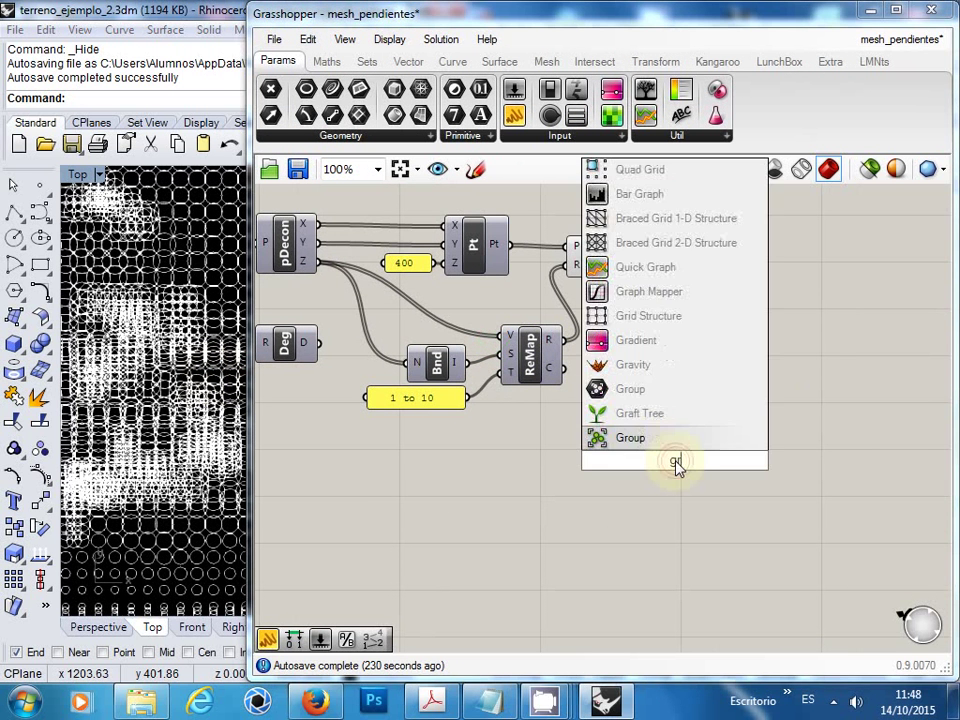
key("Return")
right_click_drag(574, 450, 618, 436)
right_click(632, 446)
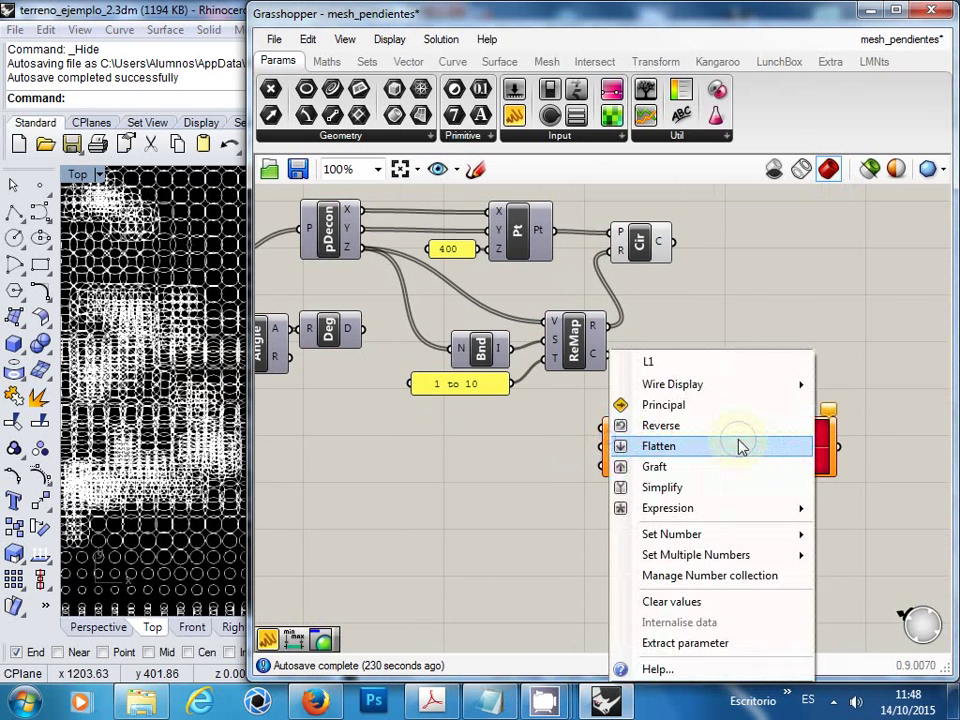
left_click(739, 446)
right_click(631, 446)
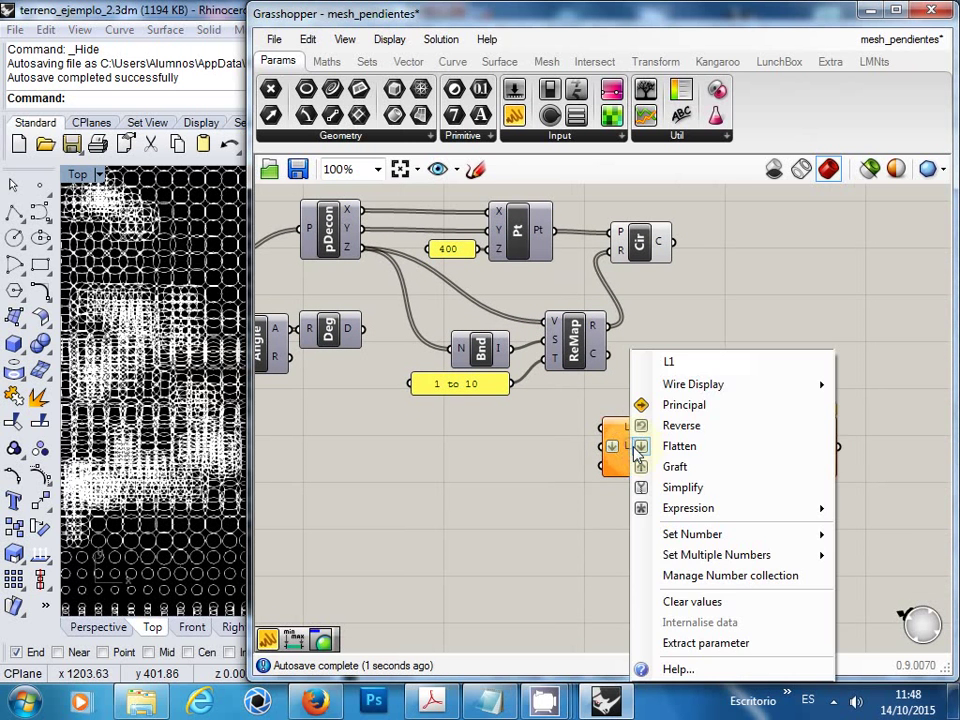
left_click(733, 449)
Step: Apply the red-orange-yellow-blue preset to the Gradient component
right_click(731, 449)
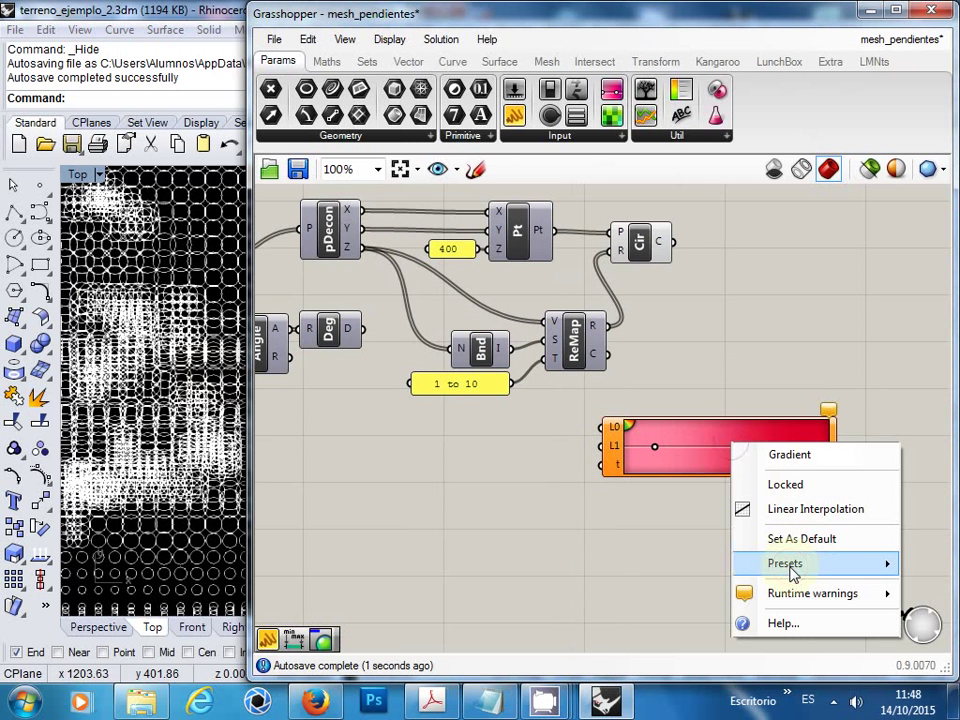
mouse_move(797, 566)
left_click(658, 603)
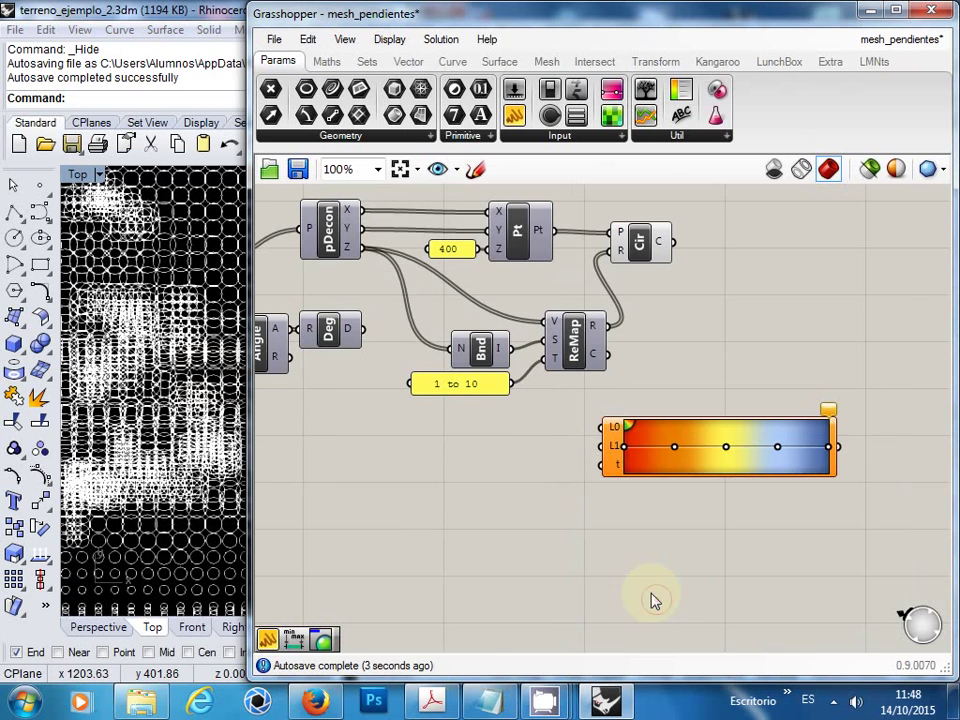
right_click_drag(538, 476, 570, 482)
right_click_drag(501, 461, 561, 463)
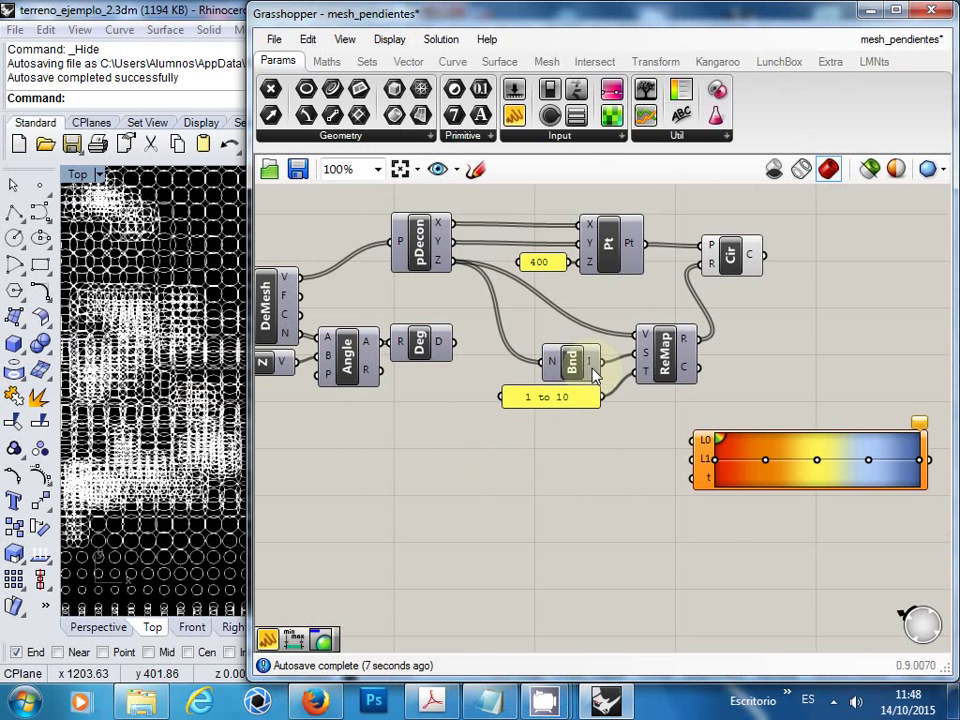
double_click(583, 477)
type("dec")
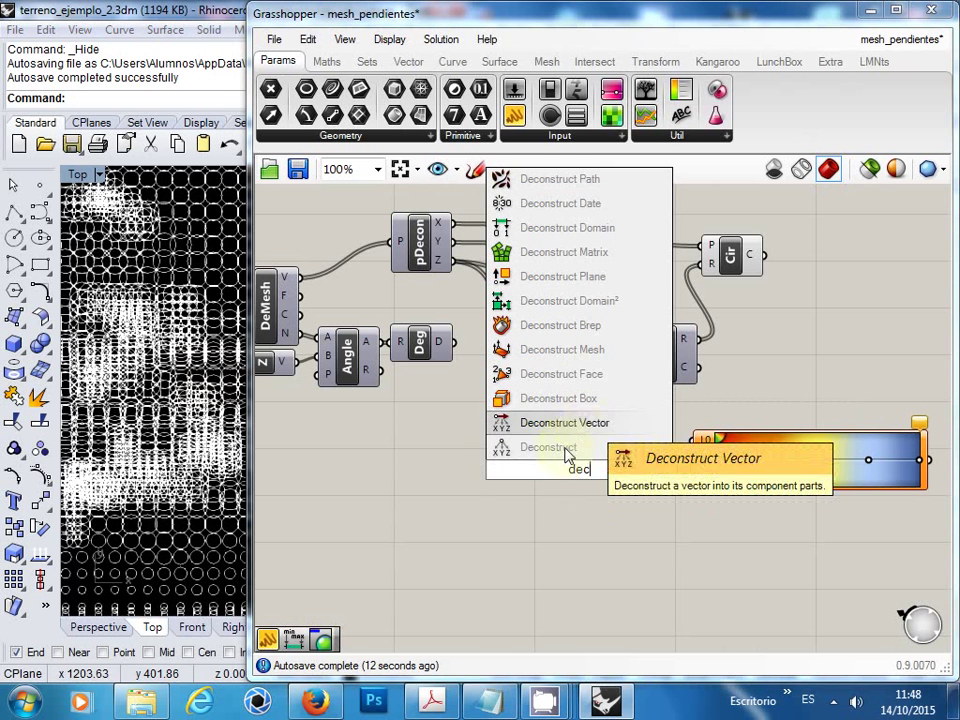
key("Escape")
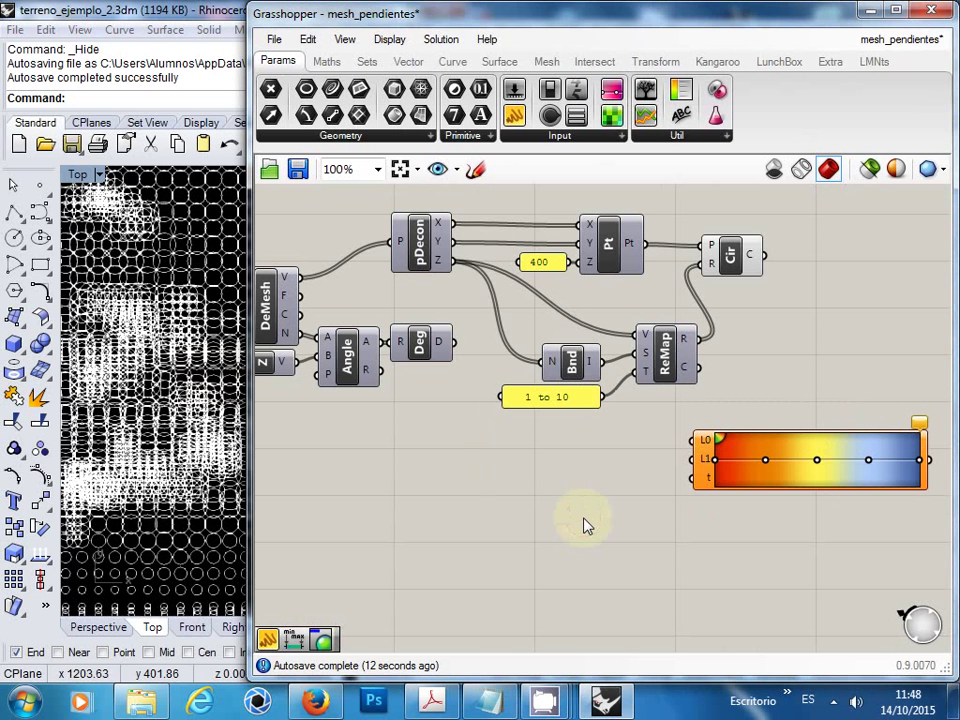
right_click_drag(649, 446, 574, 392)
right_click(576, 395)
left_click(739, 328)
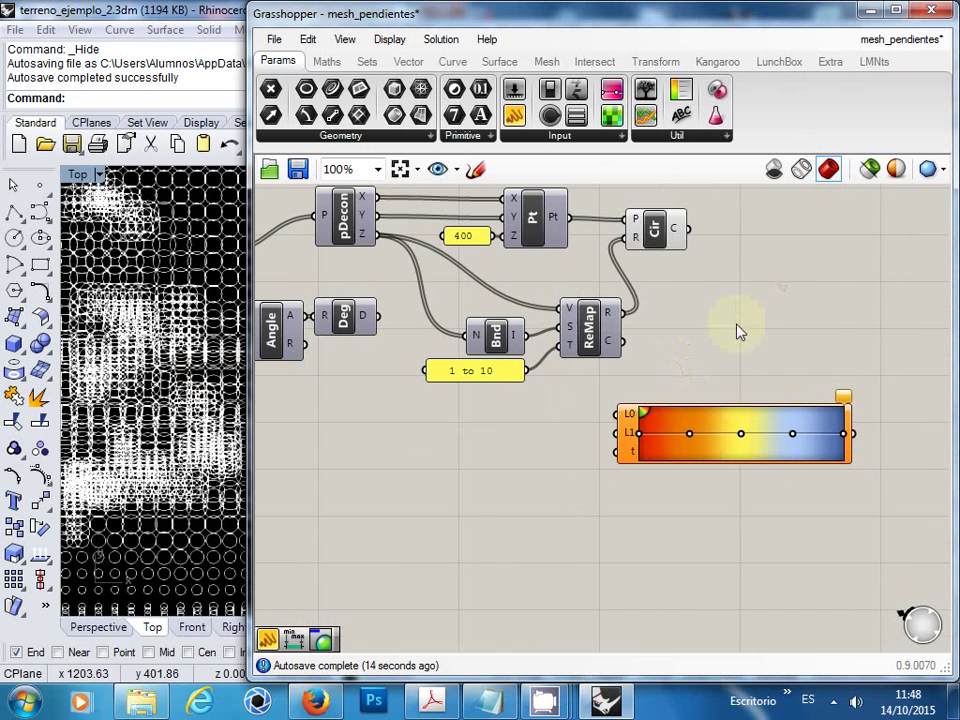
right_click_drag(681, 357, 739, 328)
left_click(556, 320)
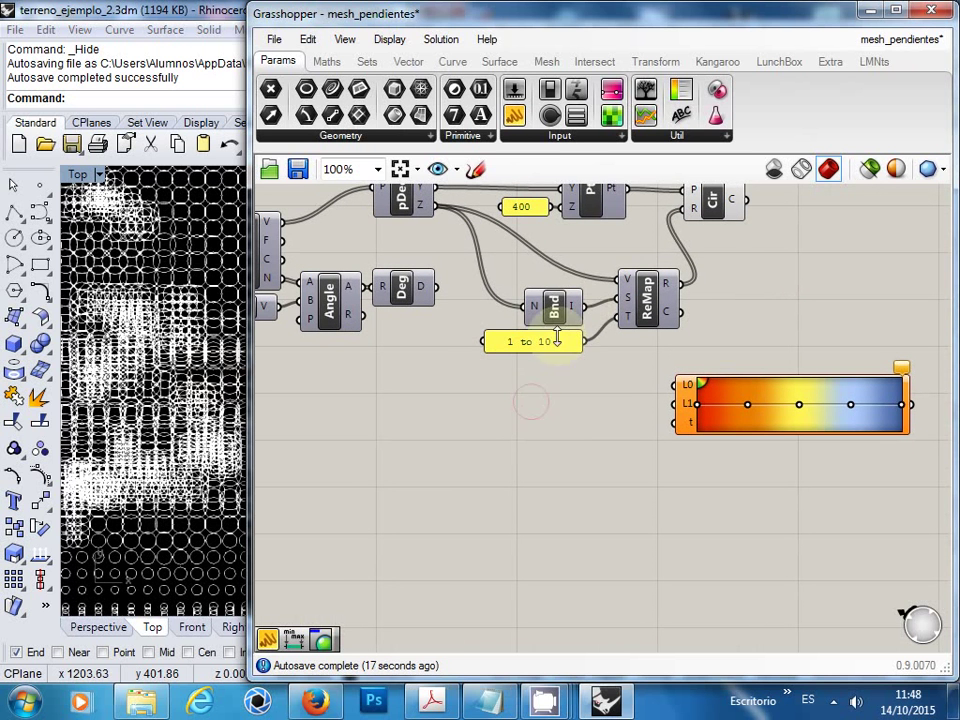
left_click(493, 279)
right_click_drag(476, 279, 507, 309)
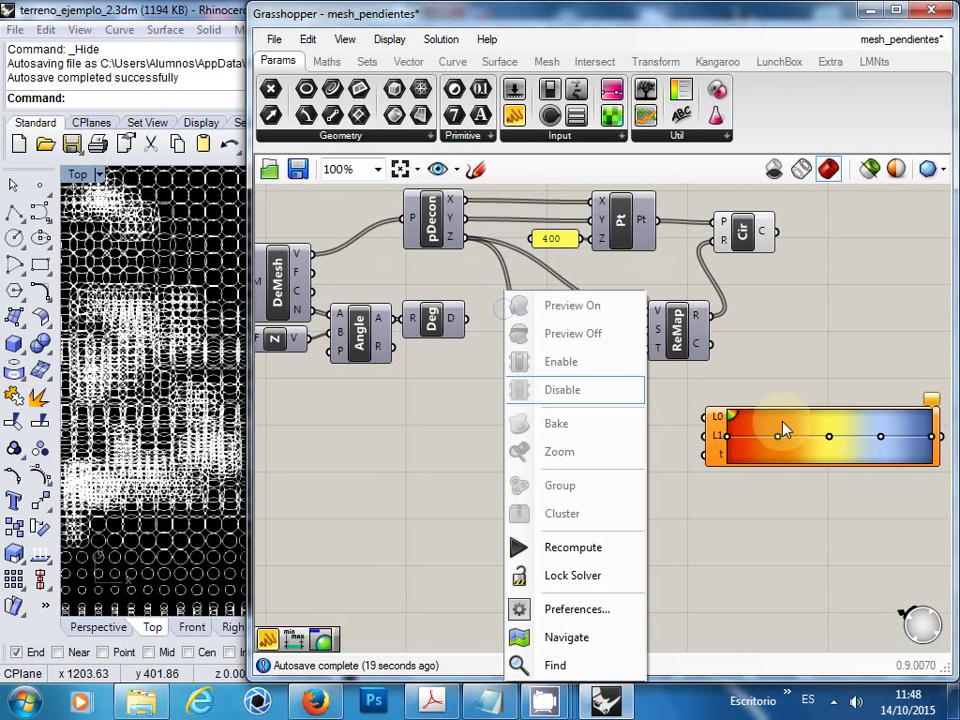
Step: Move the gradient under the Remap Numbers component and narrow the Grasshopper window to uncover more of the Top viewport
left_click(759, 429)
left_click_drag(759, 429, 596, 446)
right_click_drag(471, 393, 489, 399)
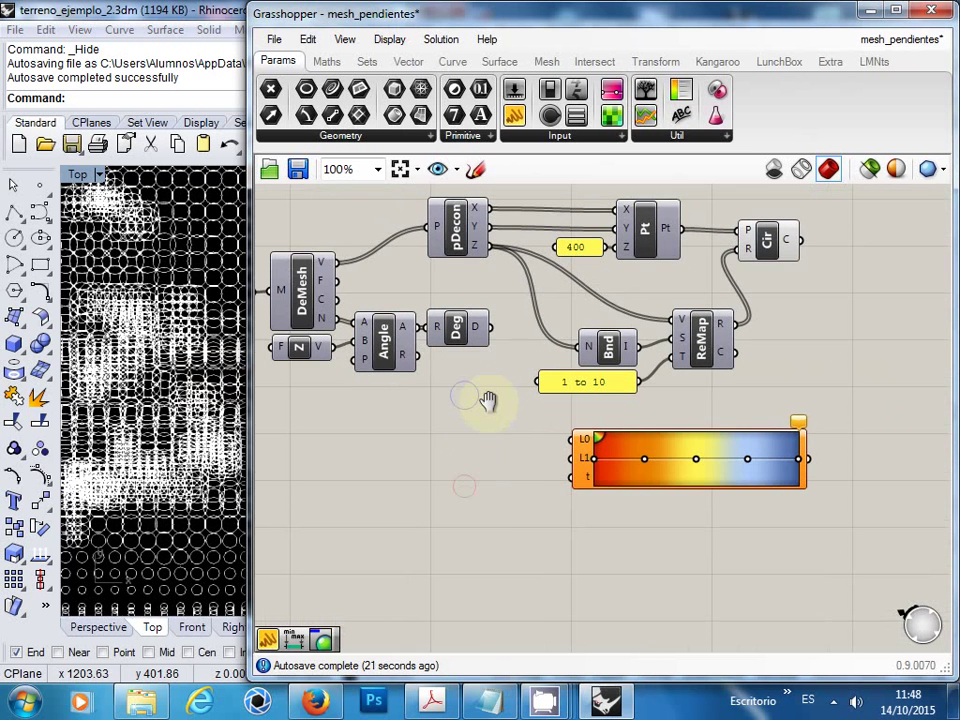
left_click_drag(257, 381, 356, 388)
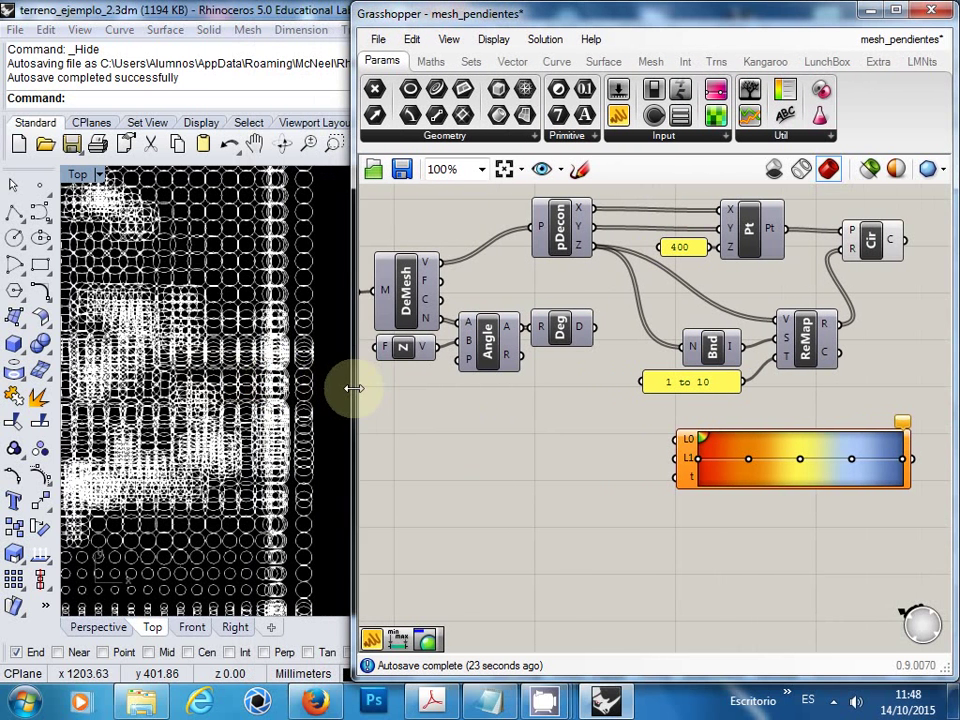
right_click_drag(509, 408, 490, 427)
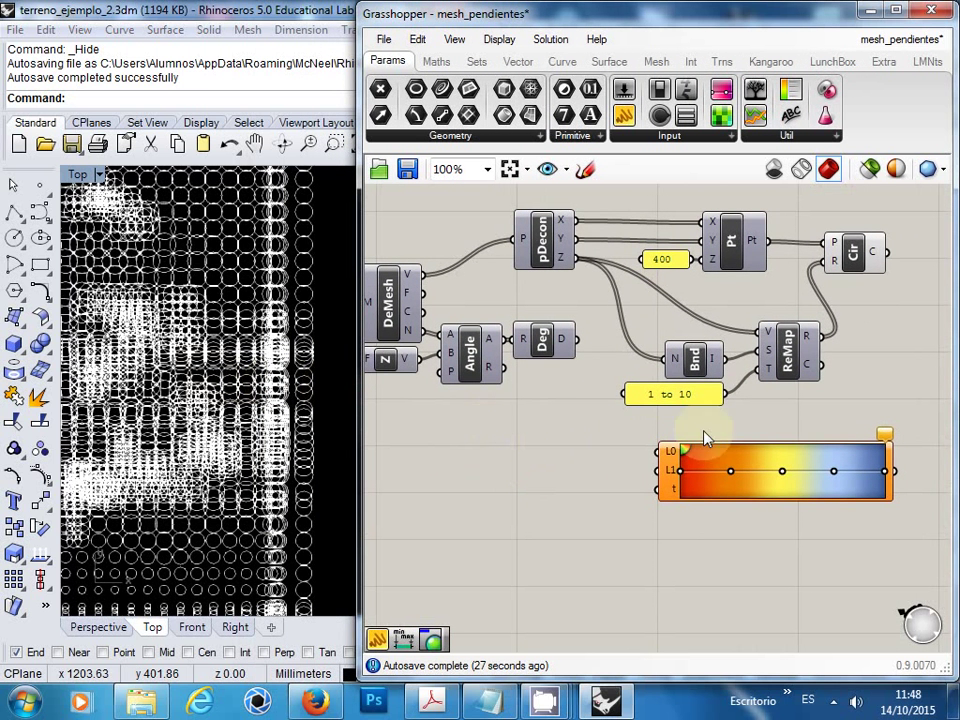
right_click_drag(739, 400, 668, 383)
Step: Rearrange the Bounds, domain panel and Remap Numbers components, and place the gradient in the free space below the Circle component
left_click(620, 342)
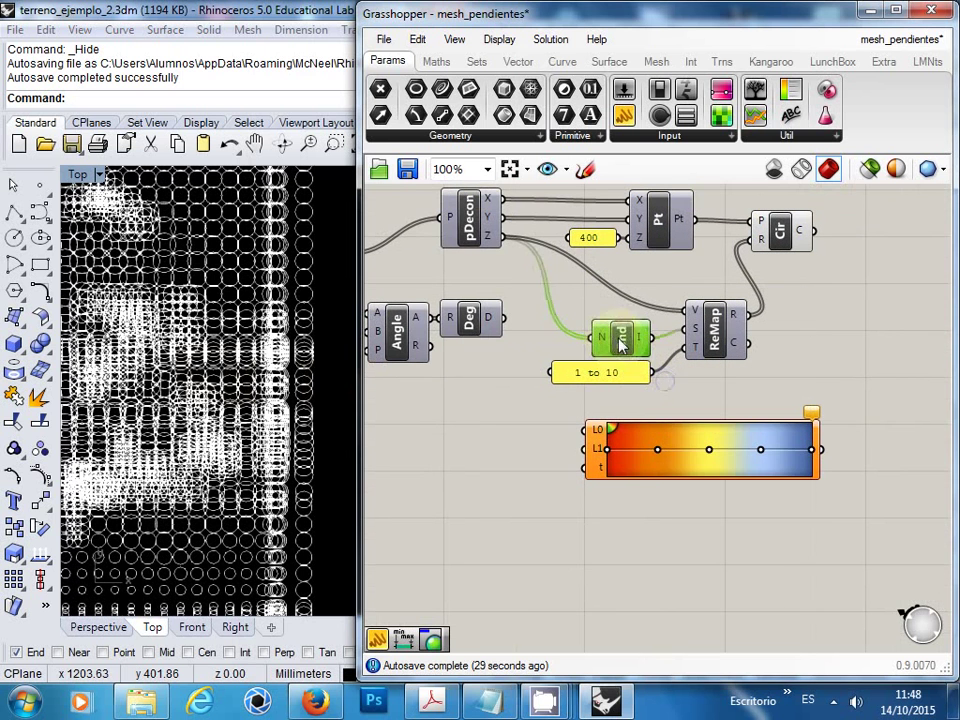
right_click_drag(620, 342, 575, 338)
left_click_drag(652, 428, 765, 406)
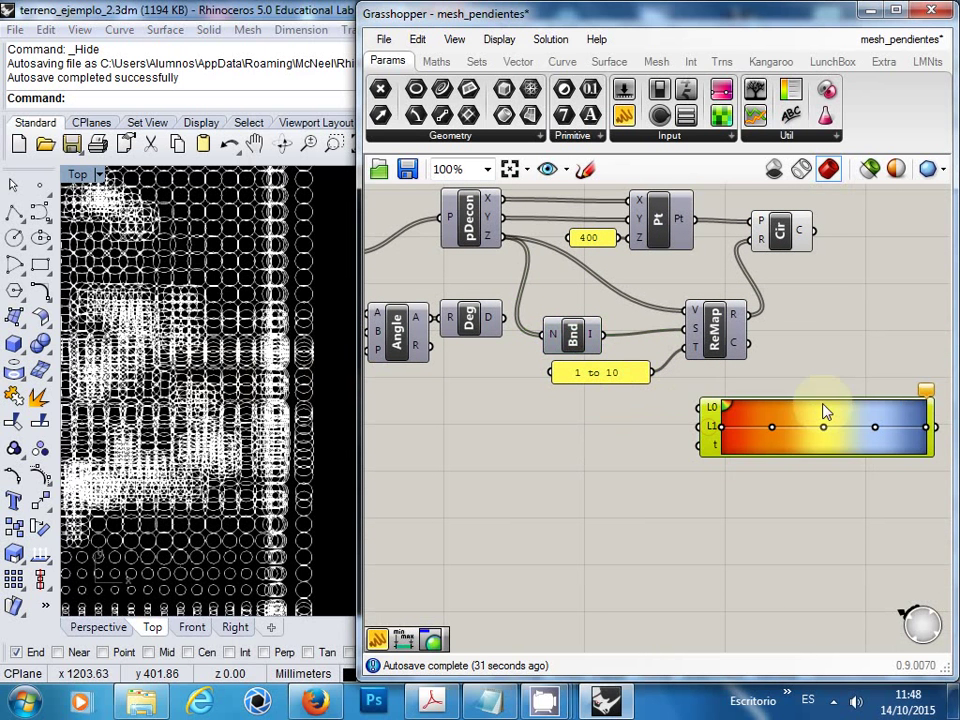
right_click_drag(623, 432, 571, 410)
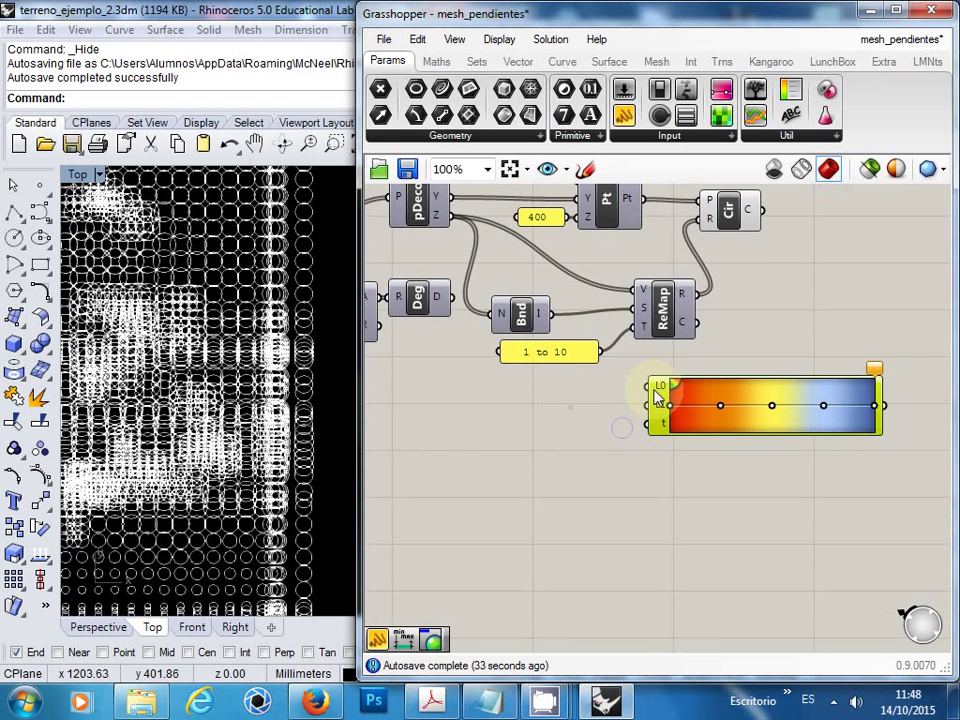
left_click_drag(728, 395, 787, 395)
left_click_drag(556, 352, 493, 356)
left_click_drag(661, 314, 595, 317)
right_click_drag(707, 343, 592, 347)
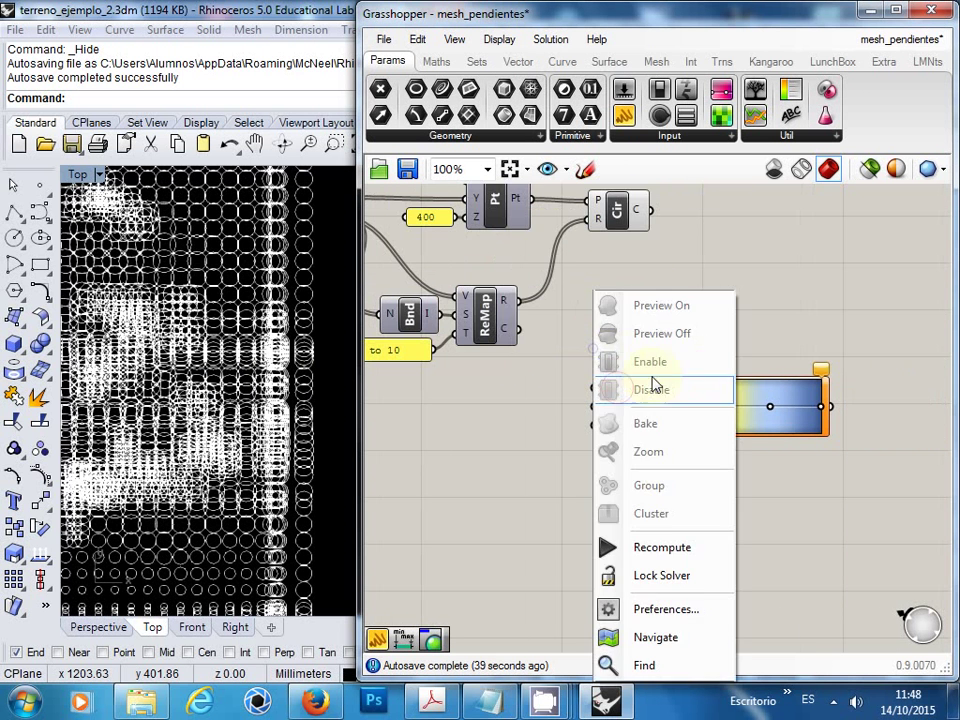
right_click_drag(753, 265, 746, 345)
left_click_drag(681, 444, 672, 418)
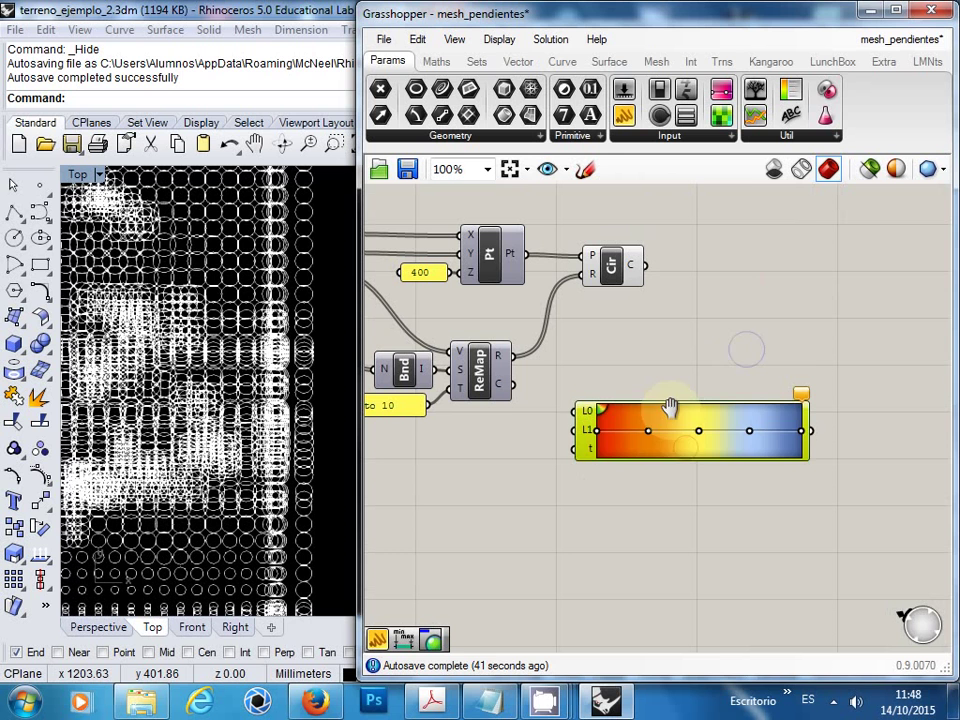
left_click(735, 311)
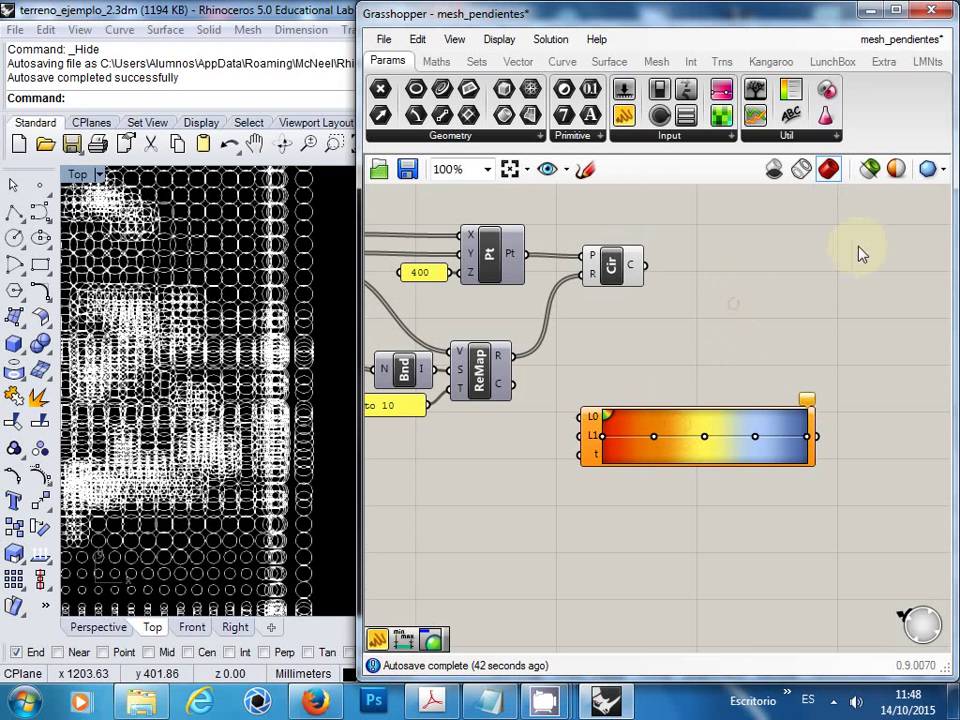
Step: Add a Custom Preview component and connect the Circle output to its Geometry input
double_click(828, 297)
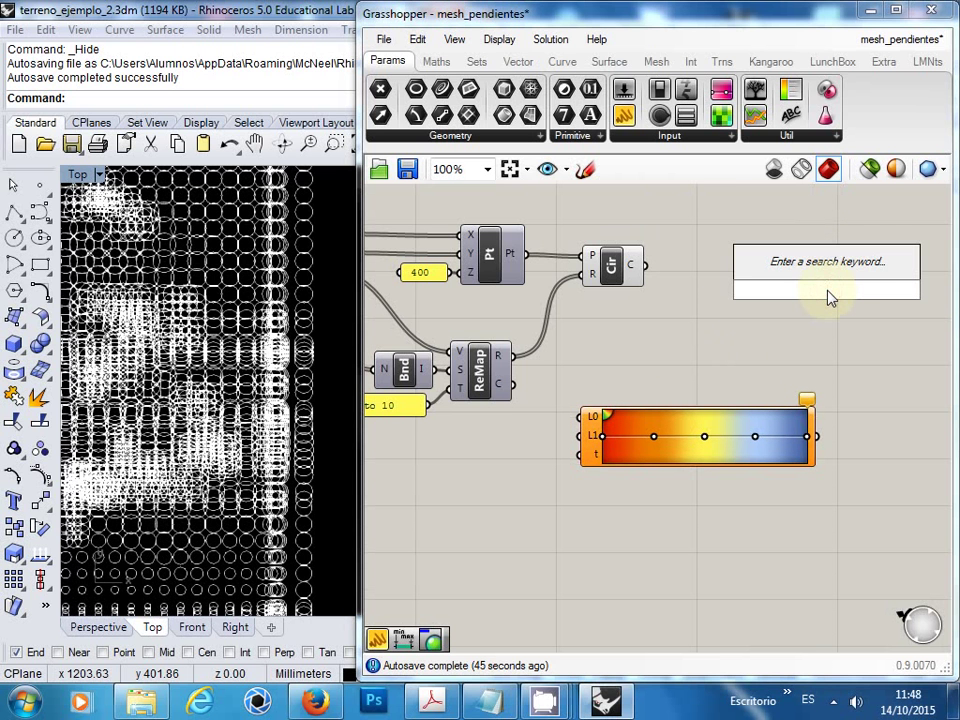
type("custo")
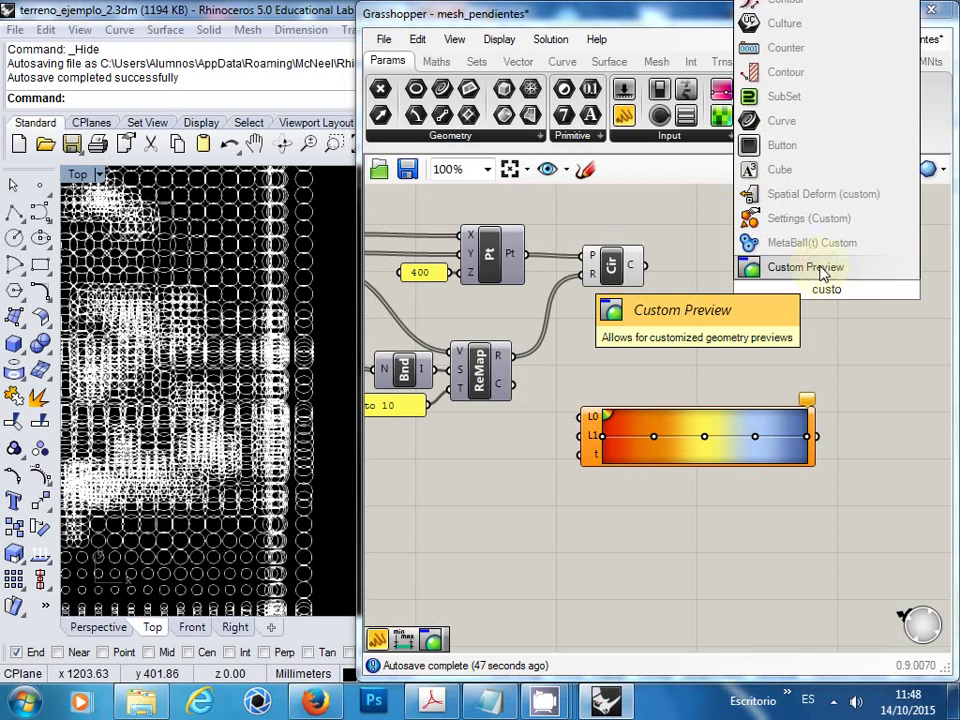
left_click(822, 268)
left_click_drag(746, 418, 720, 418)
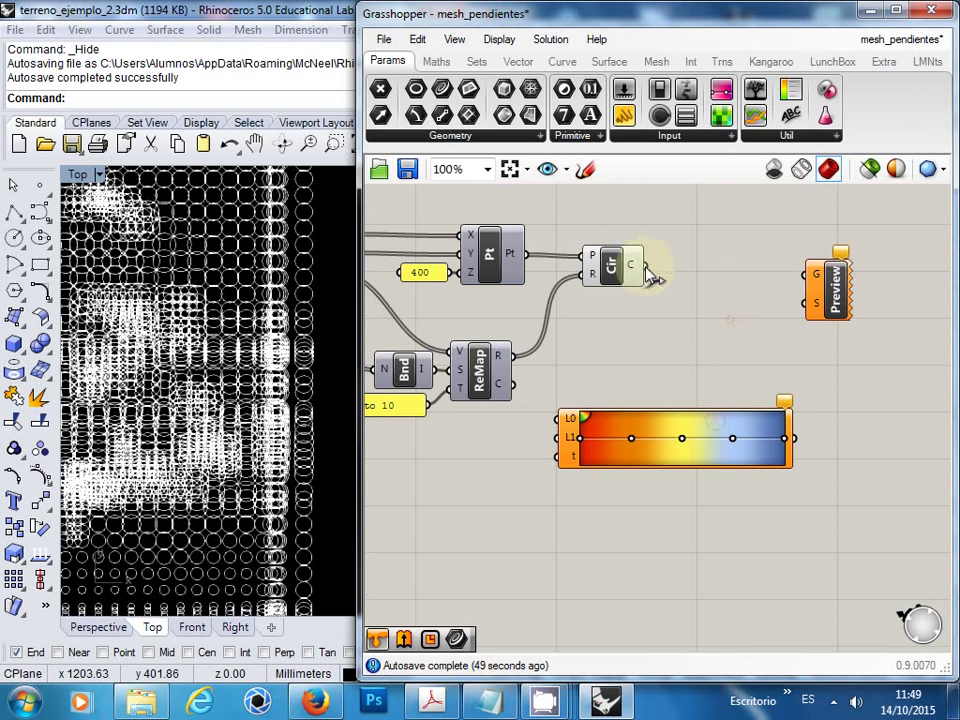
left_click_drag(645, 265, 813, 277)
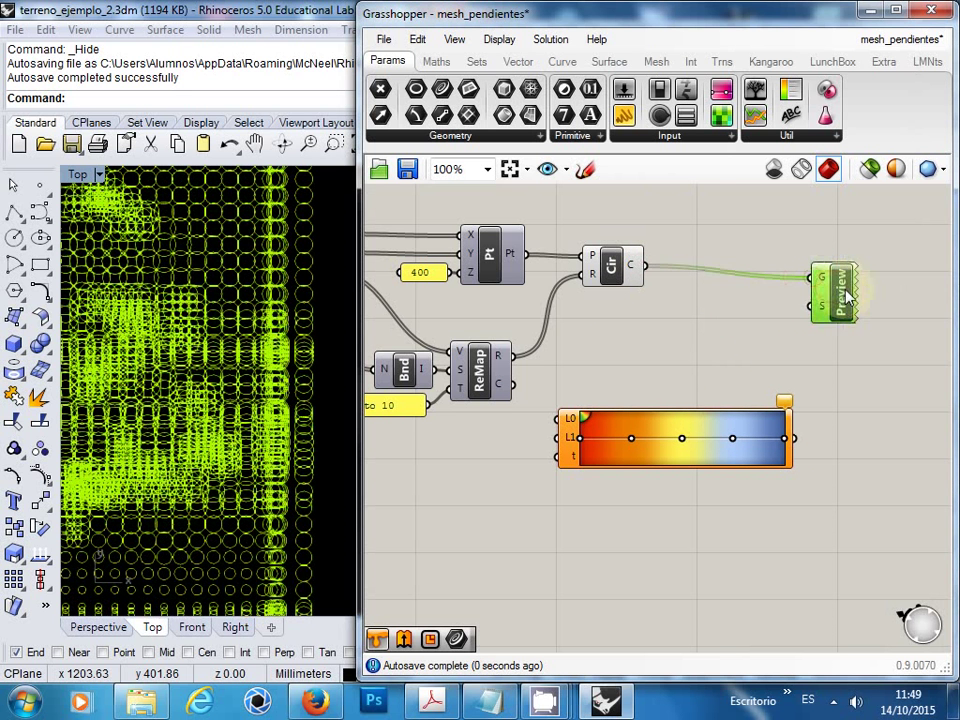
left_click(692, 349)
right_click_drag(692, 349, 720, 357)
Step: Move the gradient away from Remap Numbers and connect the remapped R output to the gradient's t input
left_click(676, 434)
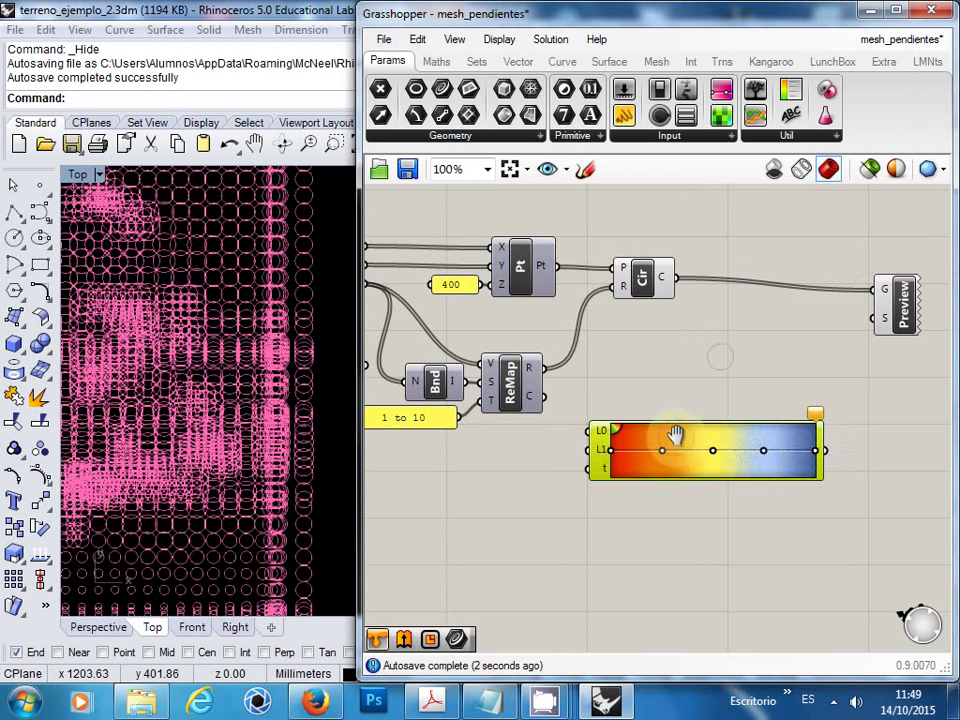
left_click_drag(676, 434, 721, 436)
left_click(650, 396)
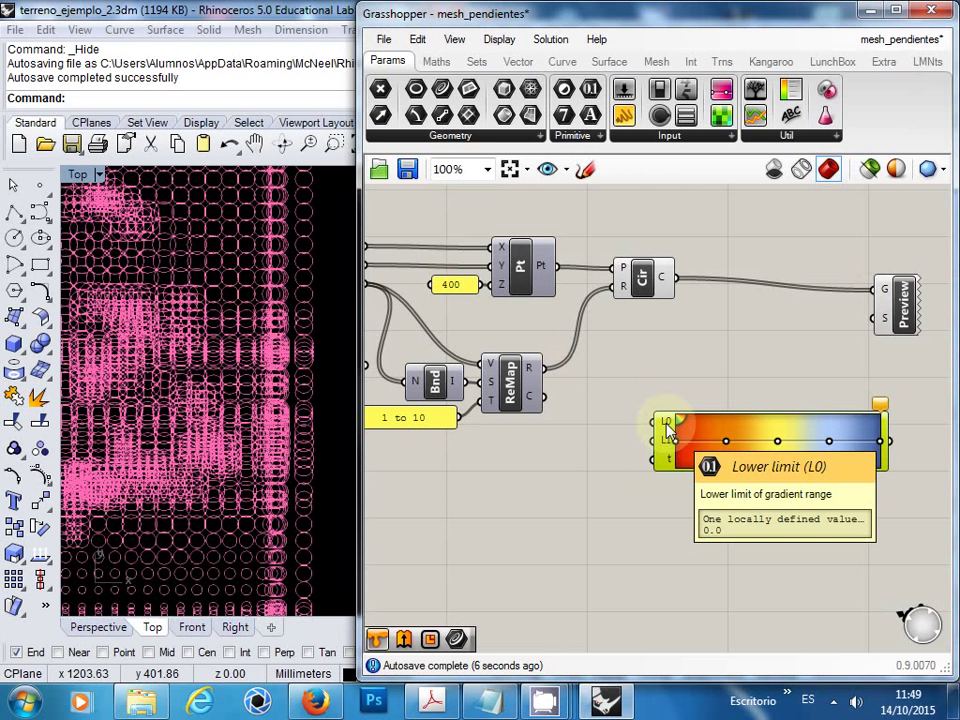
left_click(615, 460)
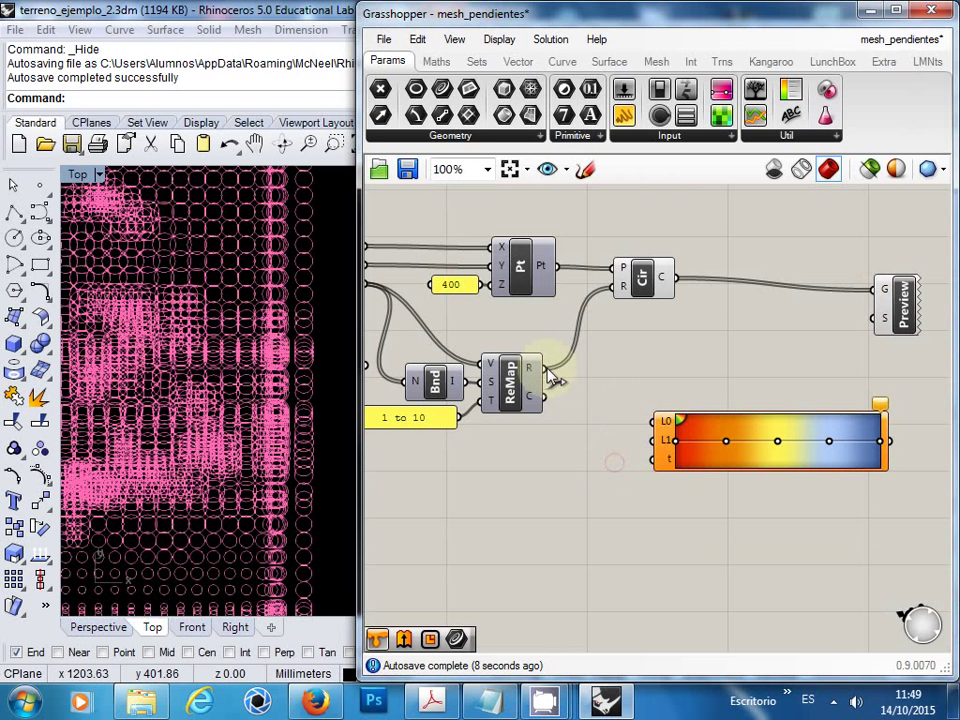
left_click_drag(635, 465, 660, 462)
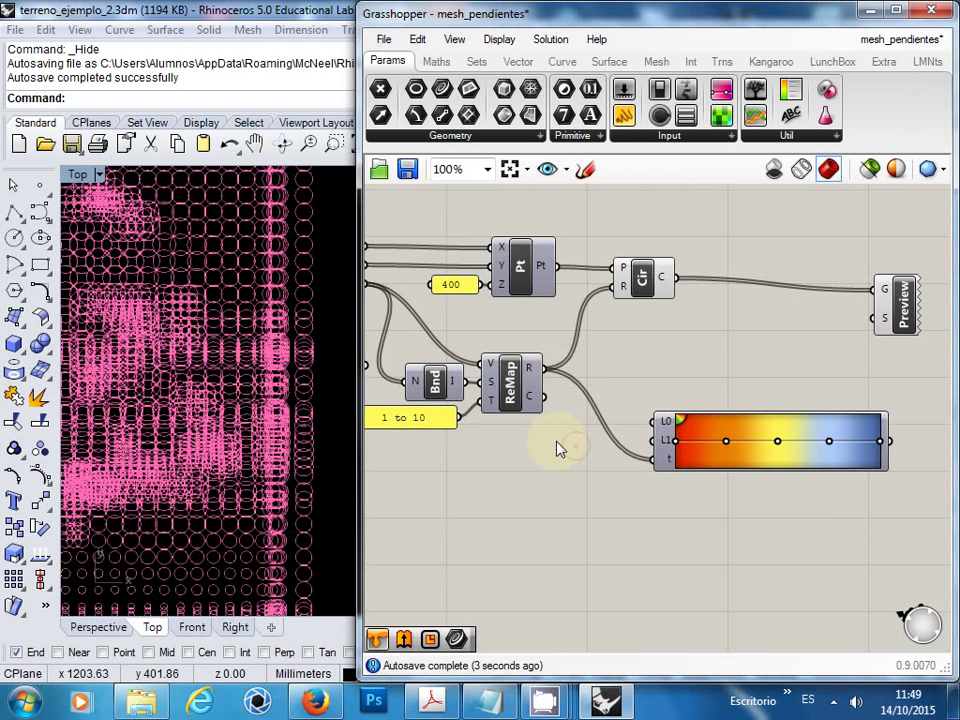
right_click_drag(555, 448, 575, 444)
Step: Add a Deconstruct Domain component below Remap Numbers and feed it the "1 to 10" domain panel
mouse_move(556, 362)
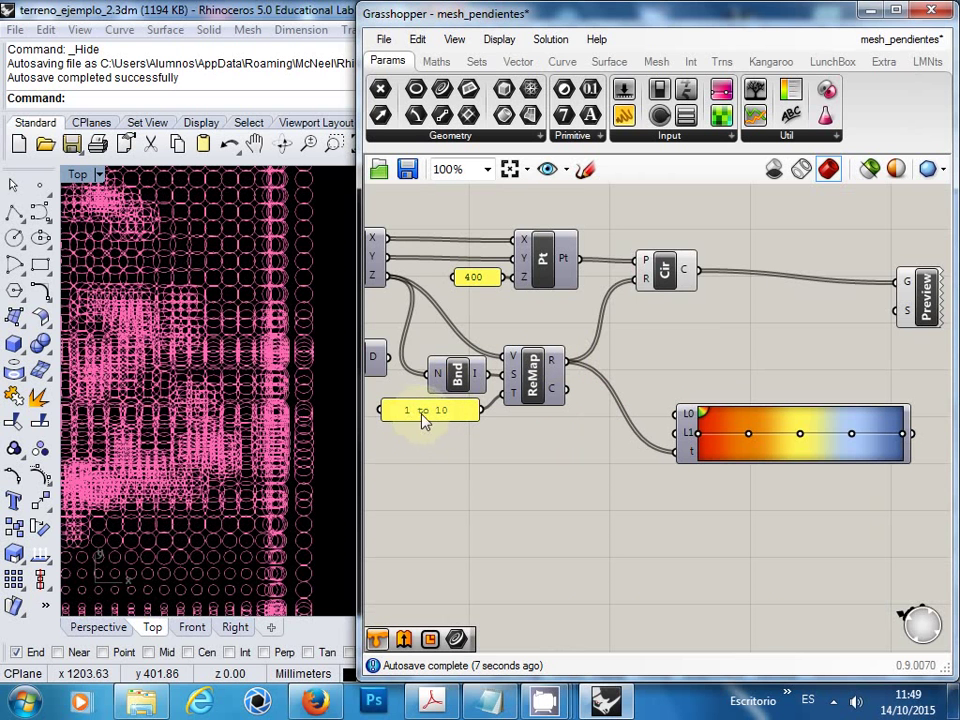
double_click(565, 443)
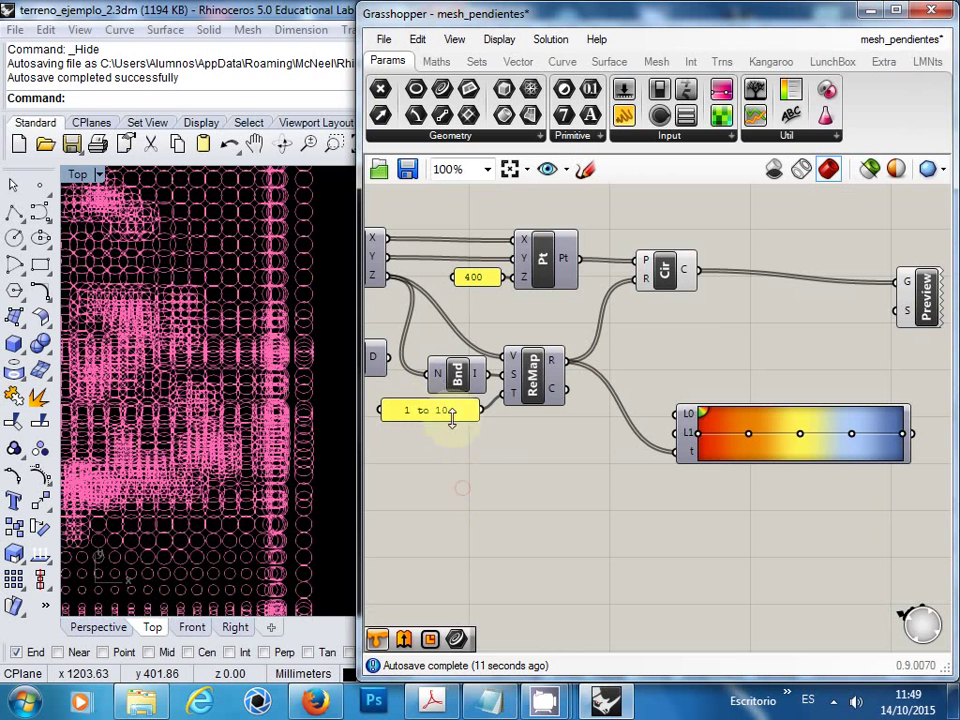
mouse_move(481, 378)
double_click(562, 455)
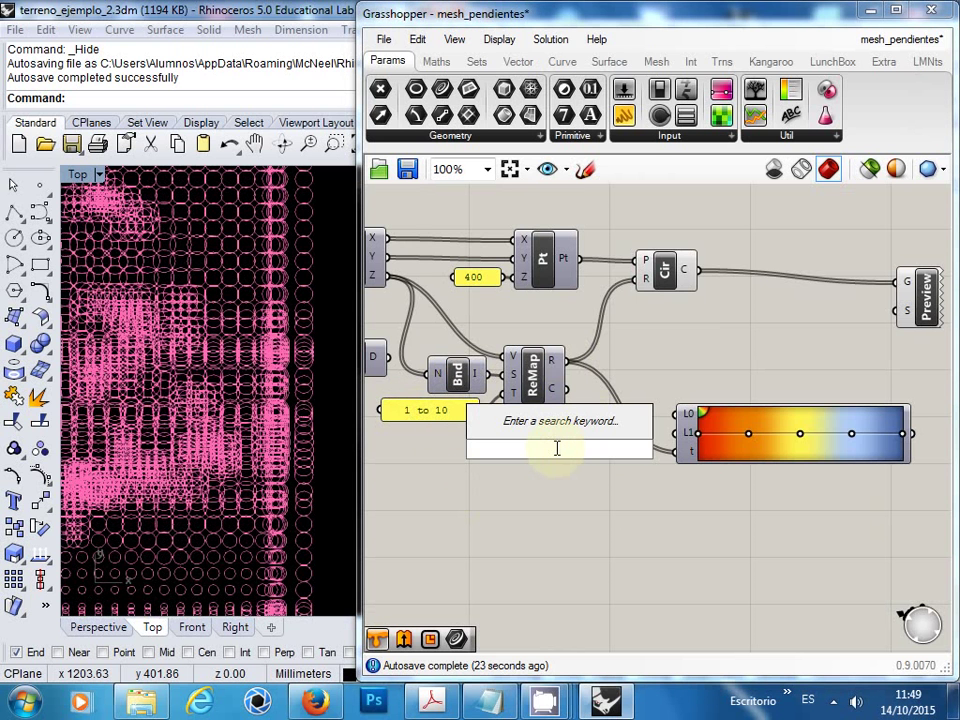
type("domai")
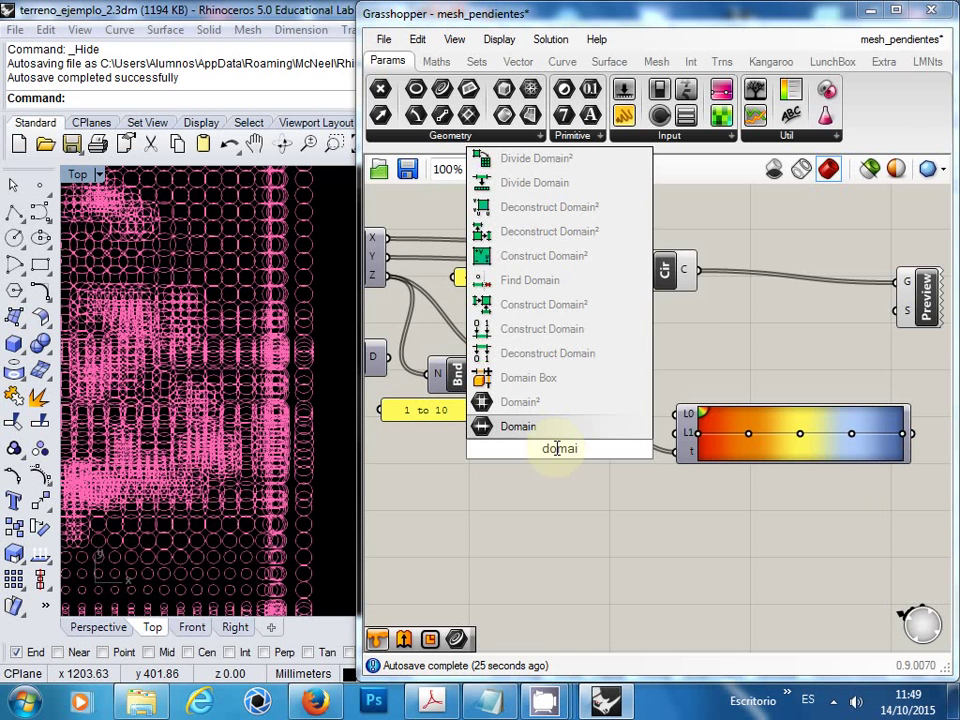
left_click(578, 355)
left_click_drag(481, 410, 536, 450)
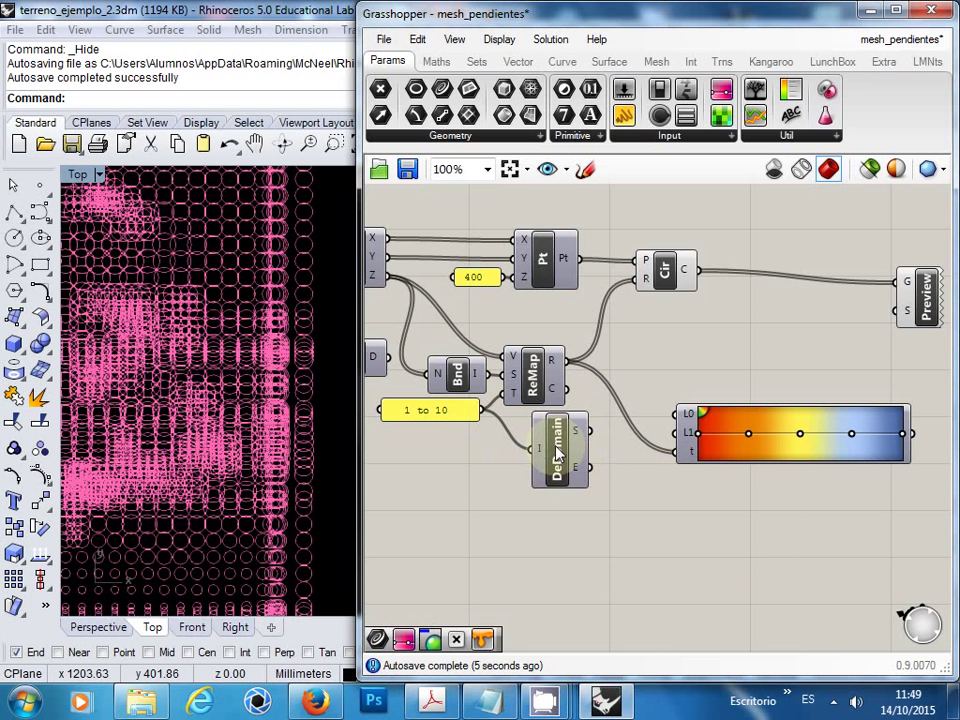
Step: Connect the deconstructed domain's Start and End outputs to the gradient's L0 and L1 limits, and align the gradient beside it
left_click_drag(557, 437, 679, 413)
left_click_drag(590, 488, 686, 432)
left_click_drag(793, 429, 783, 443)
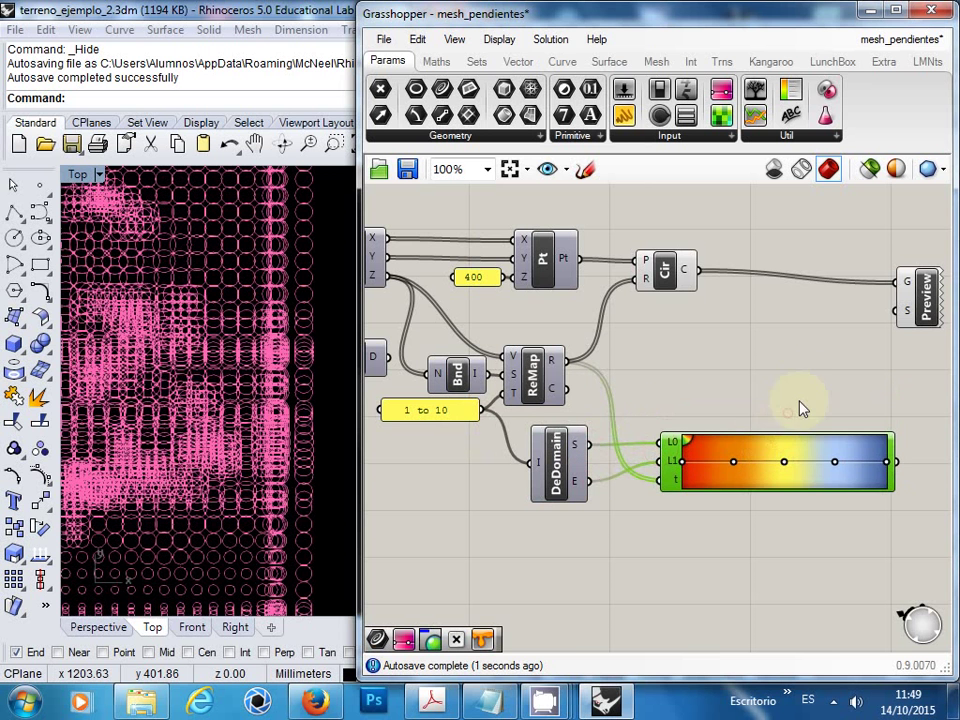
Step: Connect the gradient's output to the Shader input of the Custom Preview component
right_click_drag(849, 411, 790, 410)
left_click(715, 440)
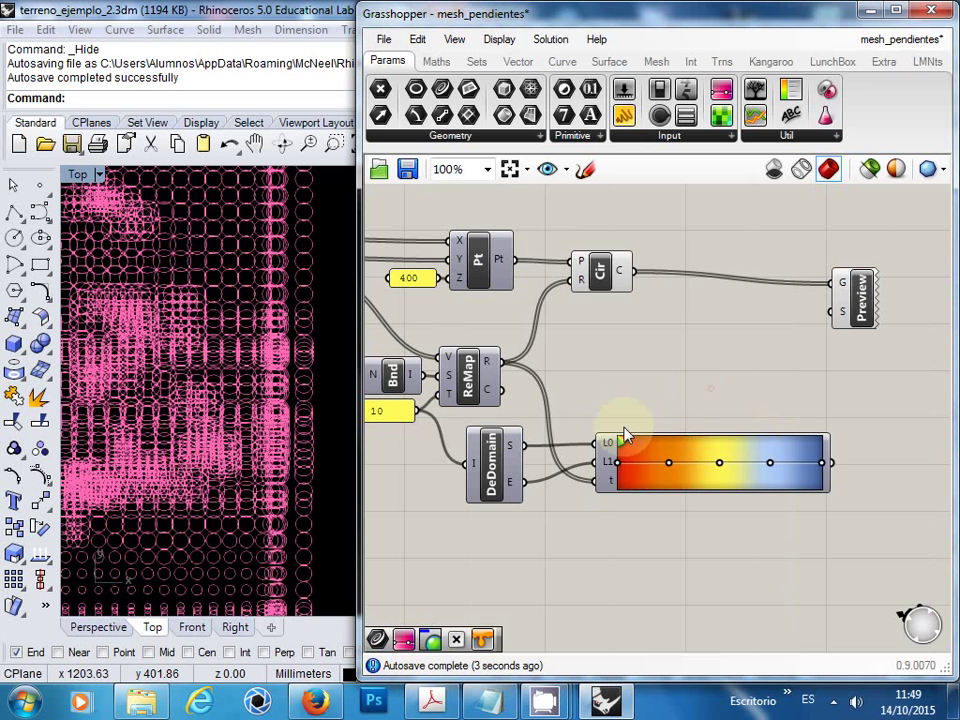
left_click_drag(836, 463, 829, 312)
scroll(275, 445, "down", 5)
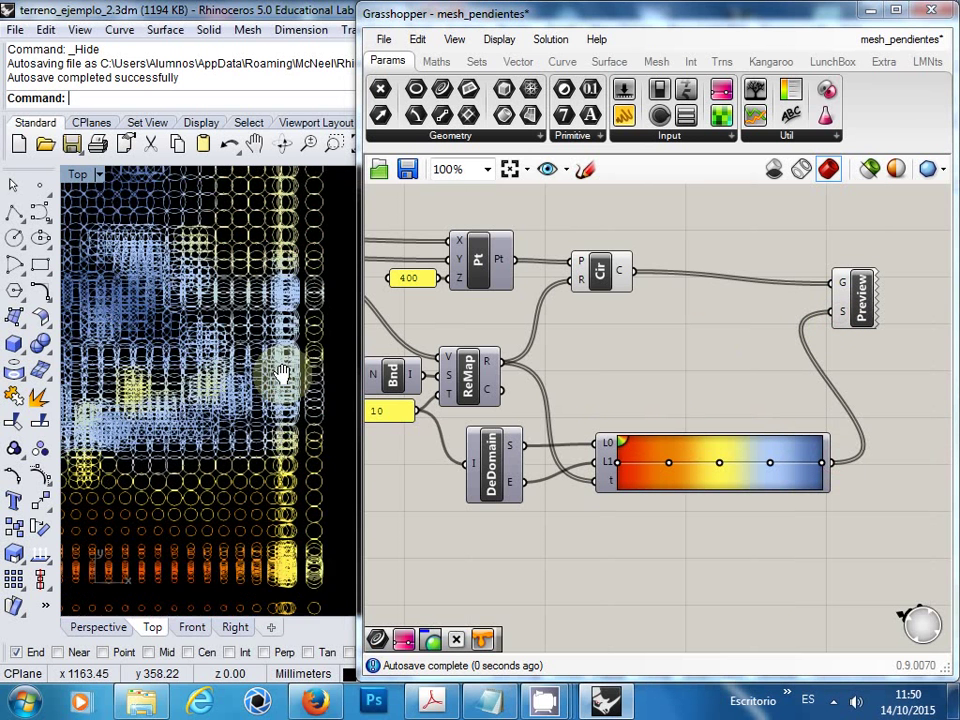
Step: Apply the white-to-black preset to the gradient and view the recoloured circles in the Top viewport
right_click(754, 459)
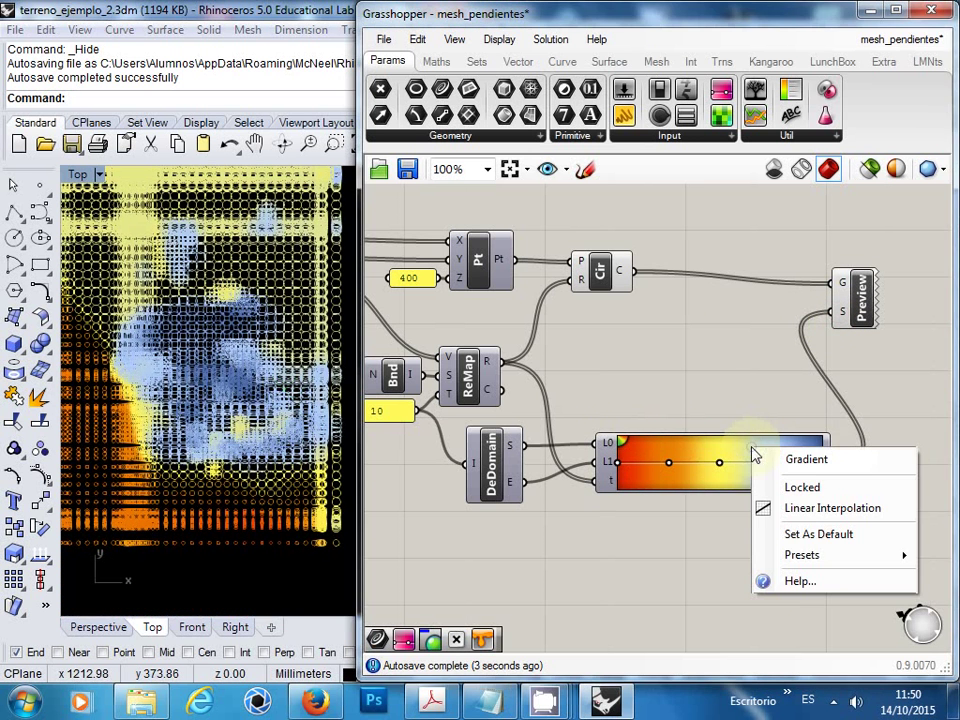
left_click(214, 456)
scroll(210, 456, "up", 3)
scroll(203, 455, "up", 3)
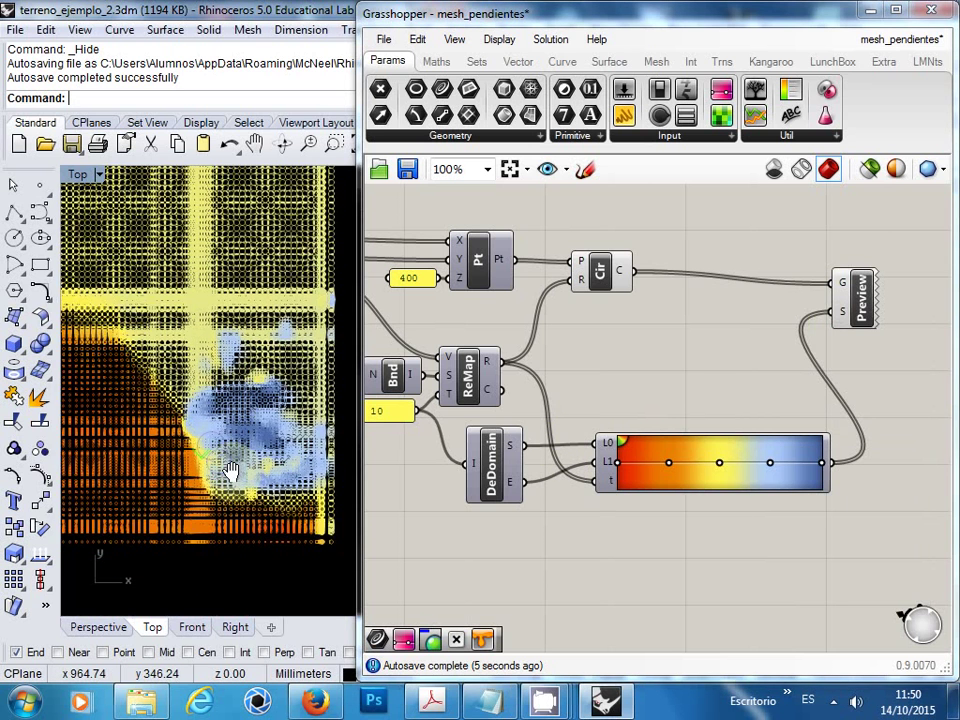
scroll(205, 455, "down", 4)
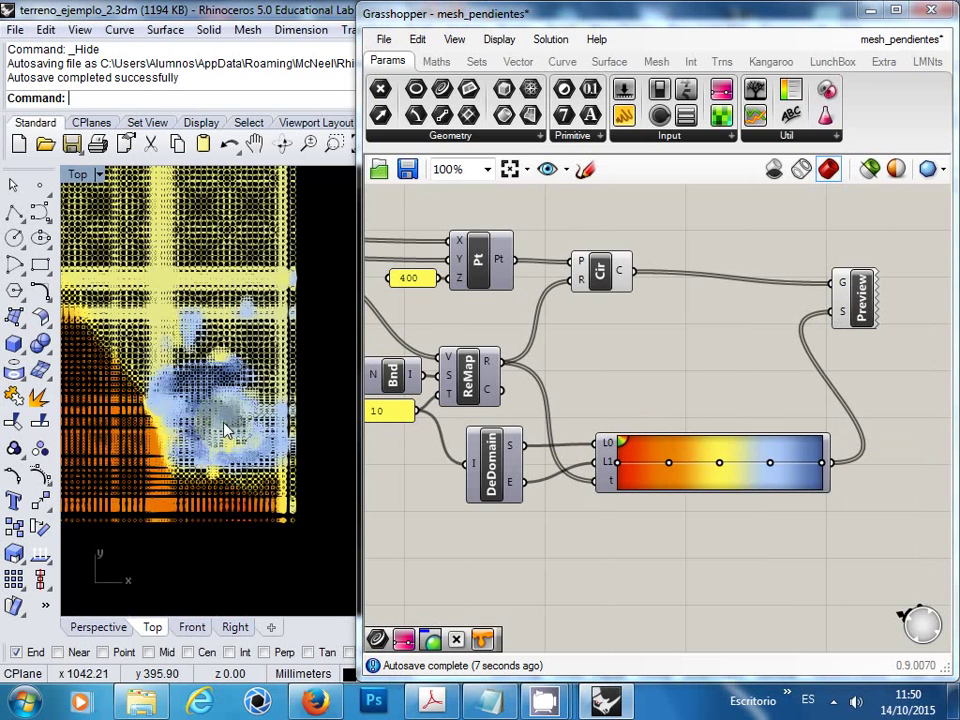
scroll(223, 429, "up", 3)
right_click(737, 480)
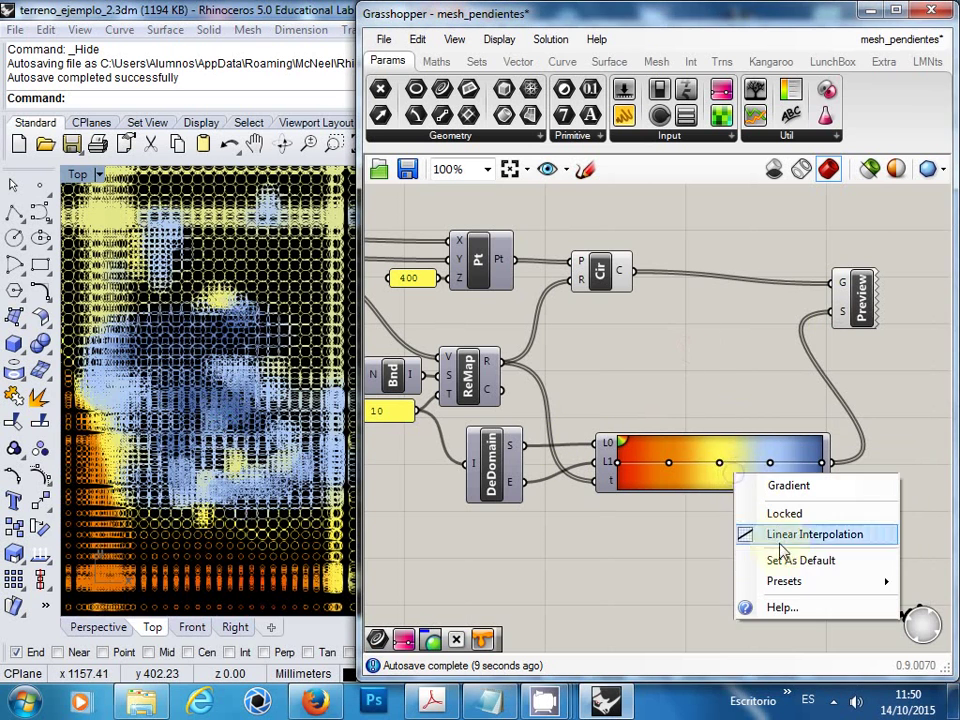
mouse_move(790, 581)
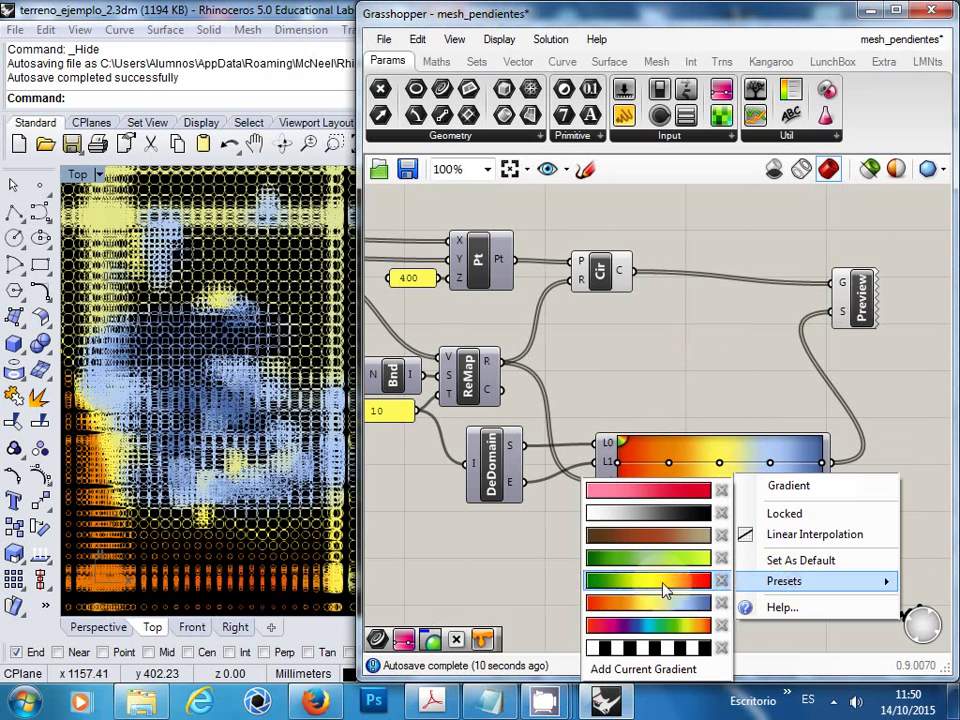
left_click(666, 513)
scroll(214, 461, "down", 3)
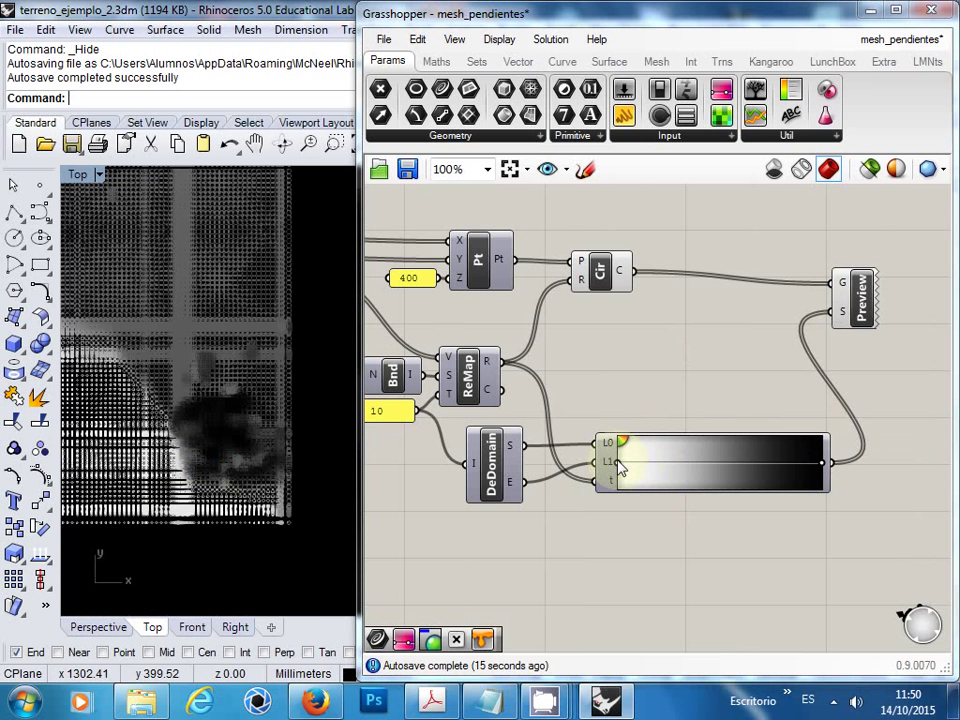
Step: Swap the gradient's end grips so it runs from black to white, and inspect the circles in the Top viewport
left_click_drag(634, 465, 746, 465)
left_click_drag(822, 470, 615, 459)
left_click_drag(745, 465, 822, 464)
left_click(180, 412)
right_click_drag(180, 412, 281, 363)
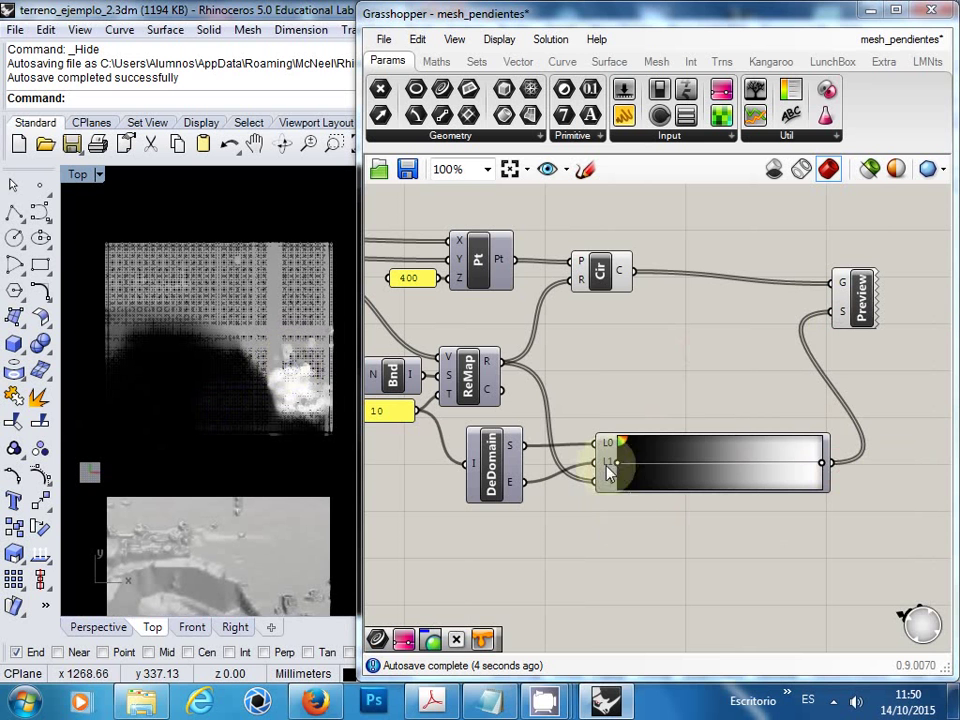
left_click_drag(672, 470, 694, 456)
scroll(290, 435, "up", 5)
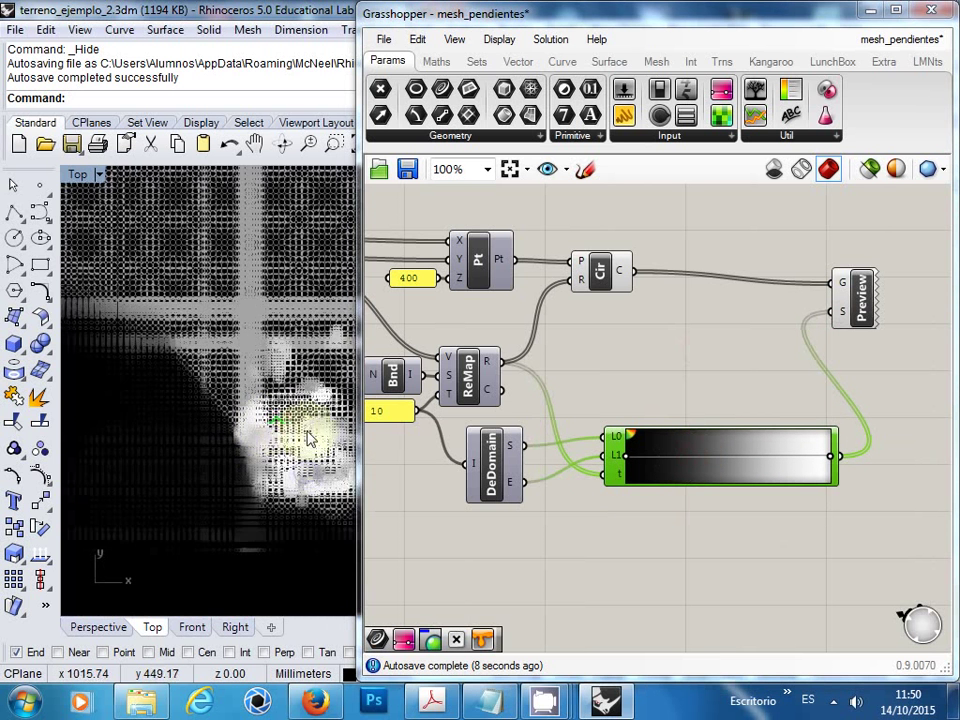
scroll(235, 440, "up", 4)
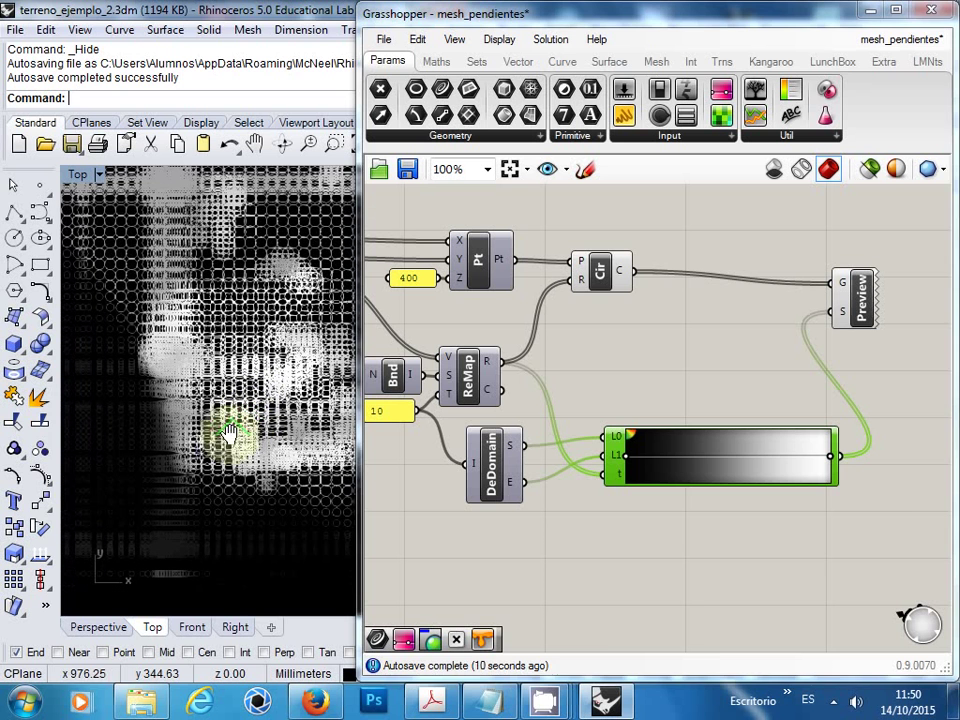
Step: Apply the red-yellow-blue preset to the gradient
left_click(767, 567)
right_click(737, 472)
mouse_move(770, 572)
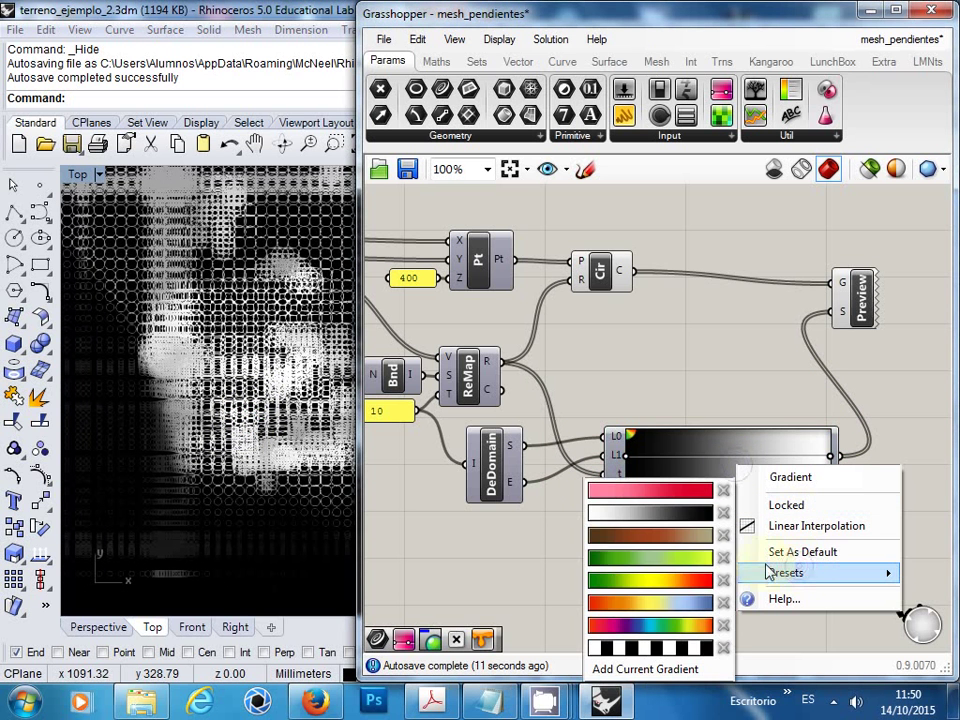
left_click(664, 612)
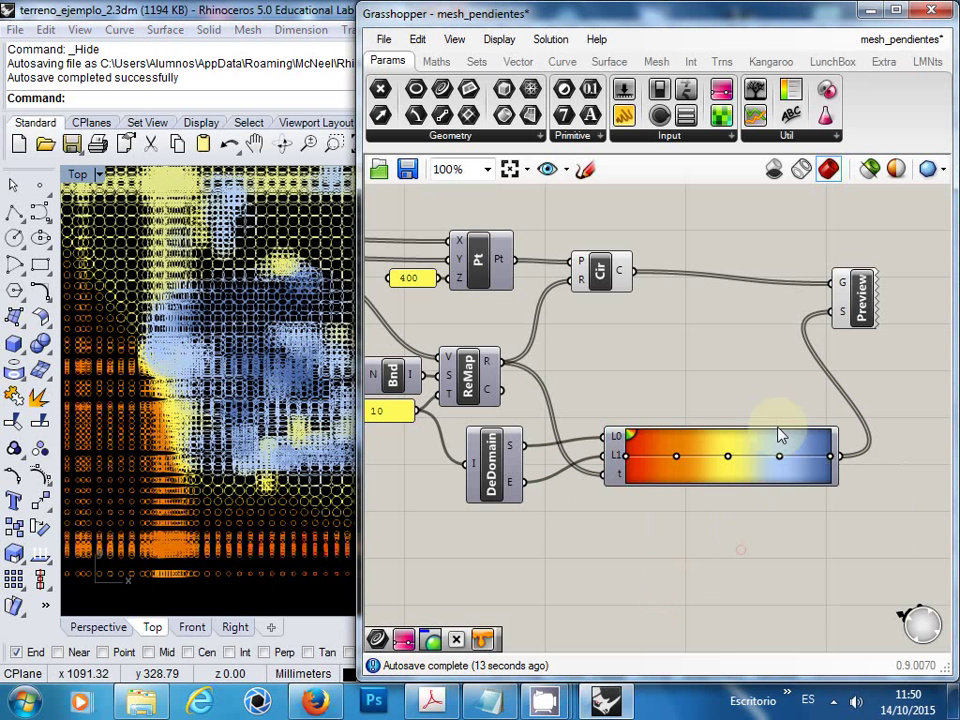
Step: Move the Custom Preview component farther from the Circle component to make room between them
right_click_drag(821, 347, 716, 359)
right_click(730, 338)
left_click(707, 274)
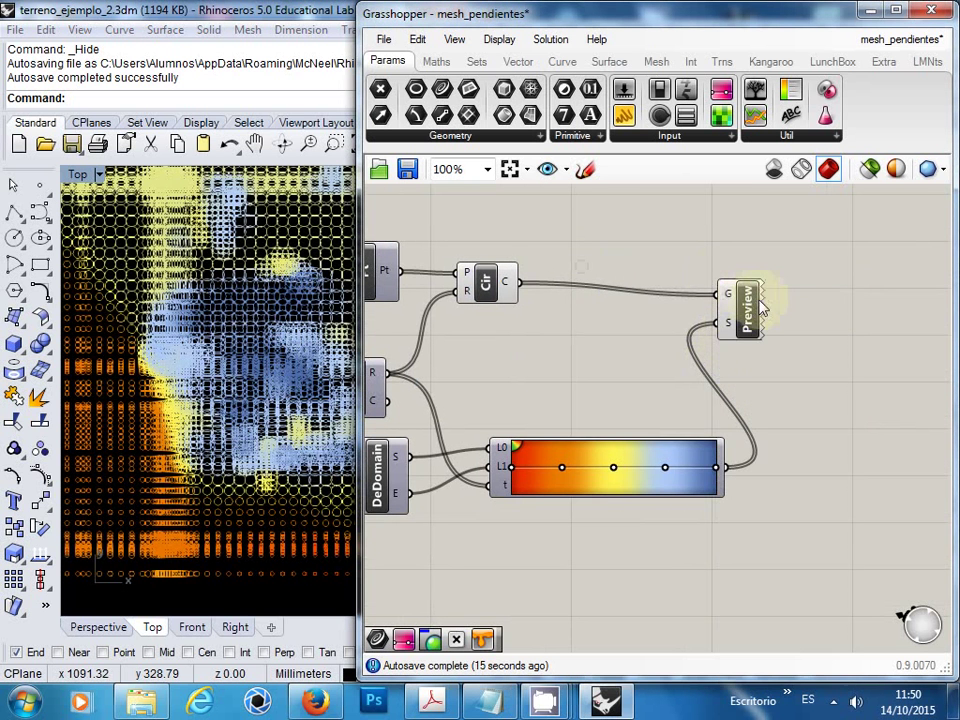
left_click_drag(758, 305, 885, 300)
Step: Add a Boundary Surfaces component between Circle and Custom Preview and connect the Circle output to its Edges input
left_click(678, 326)
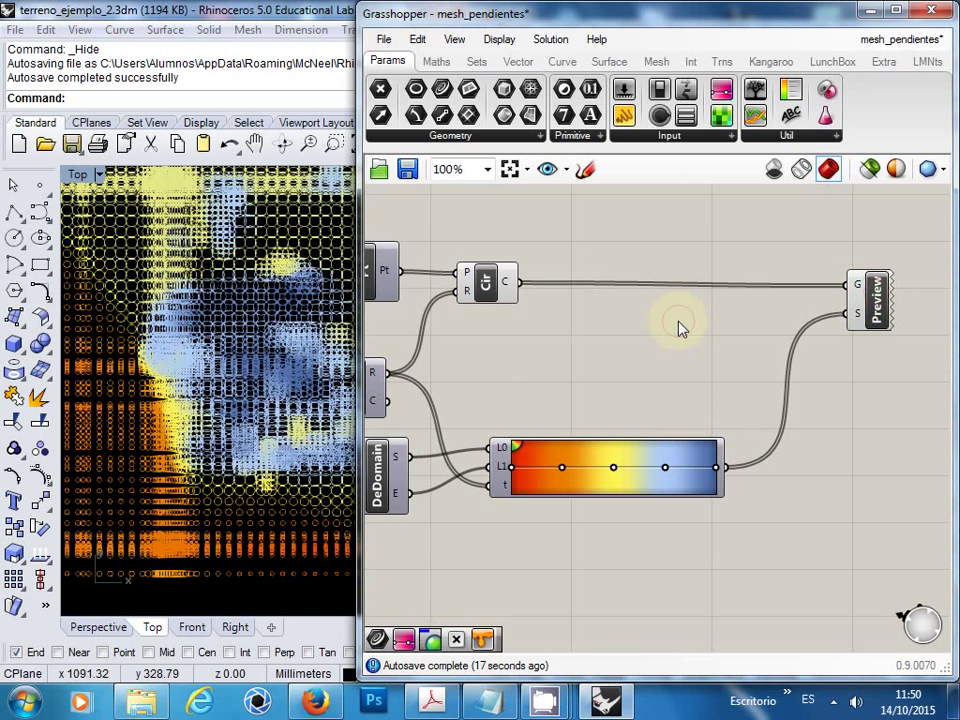
type("Pla")
key("Escape")
double_click(683, 342)
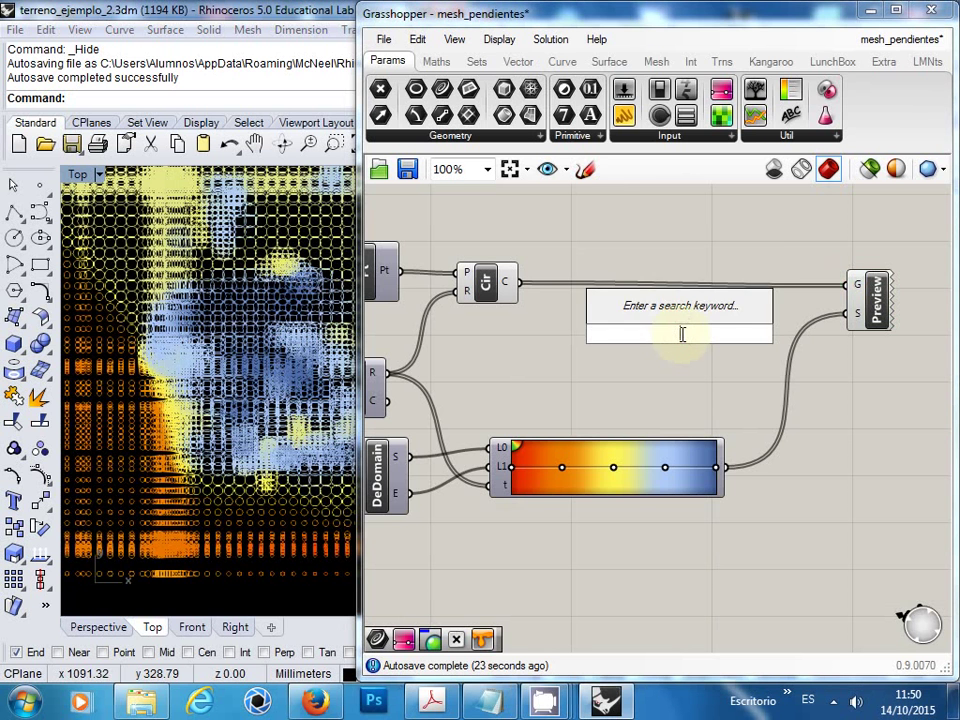
type("Planar")
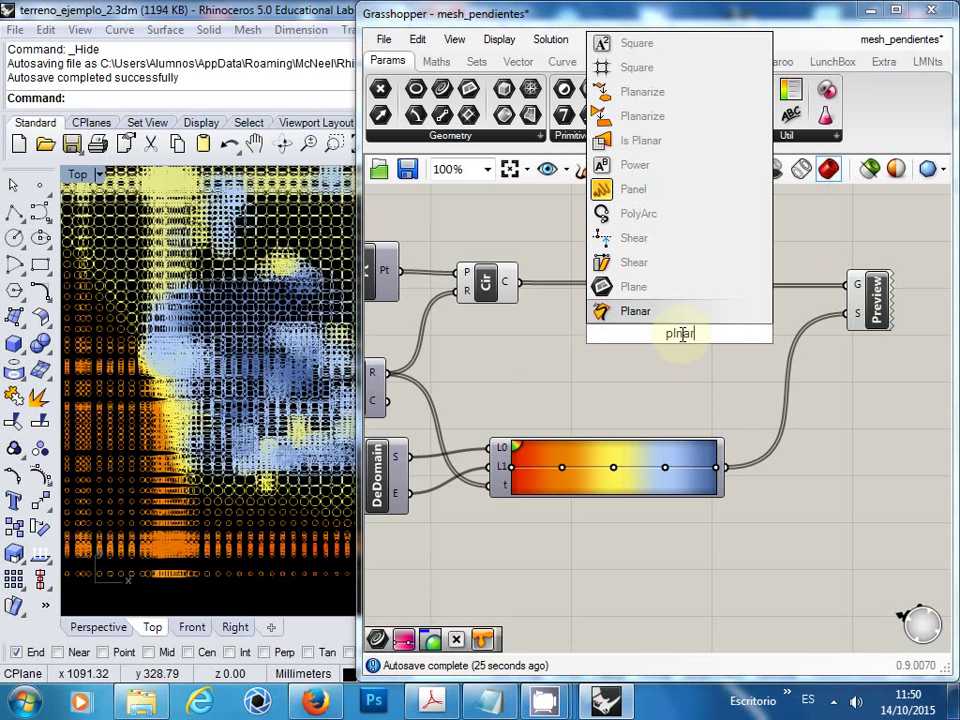
left_click(667, 334)
type("a")
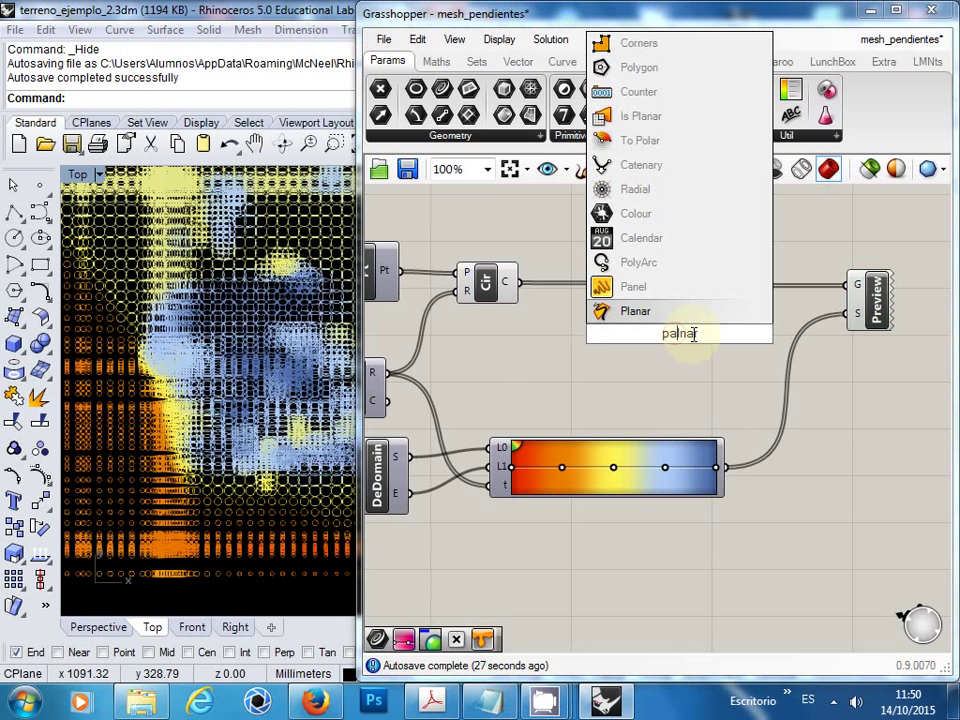
key("BackSpace")
type("a")
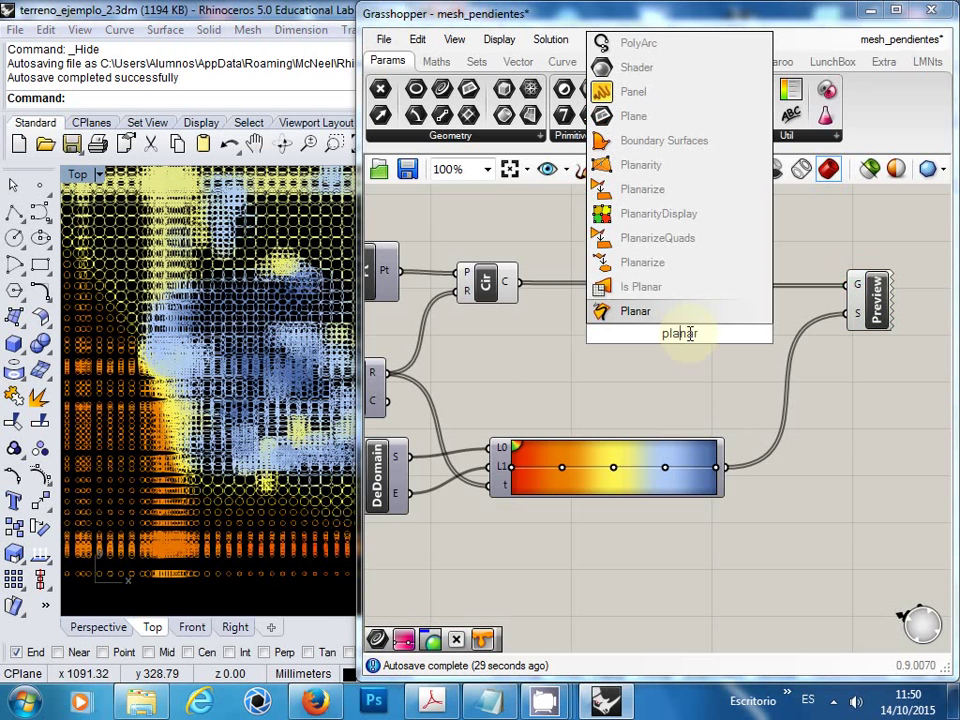
left_click(628, 141)
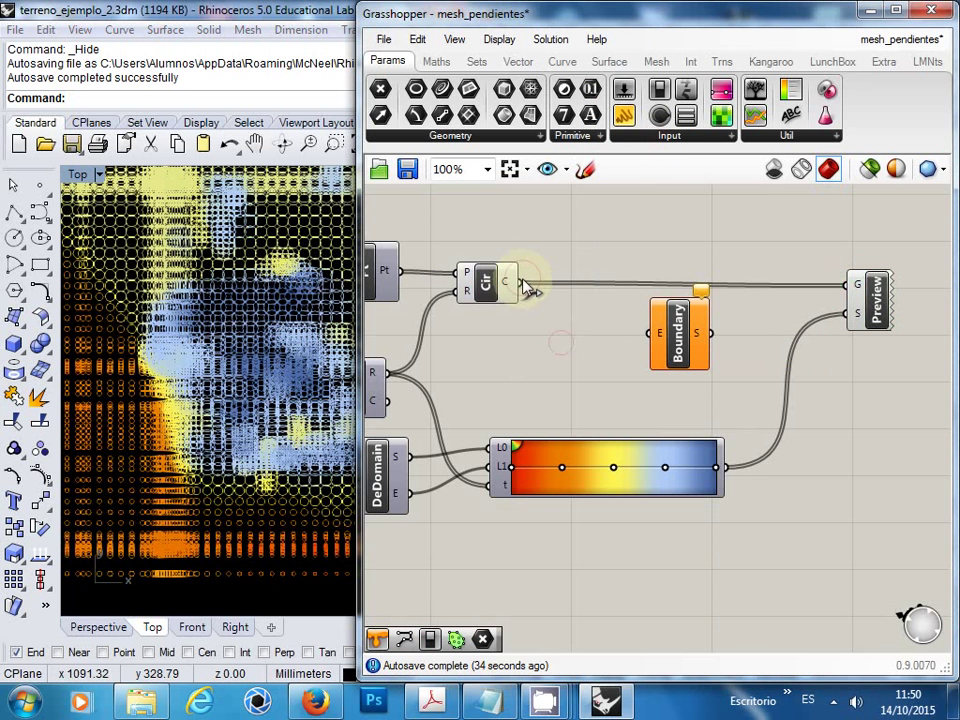
left_click_drag(521, 283, 658, 334)
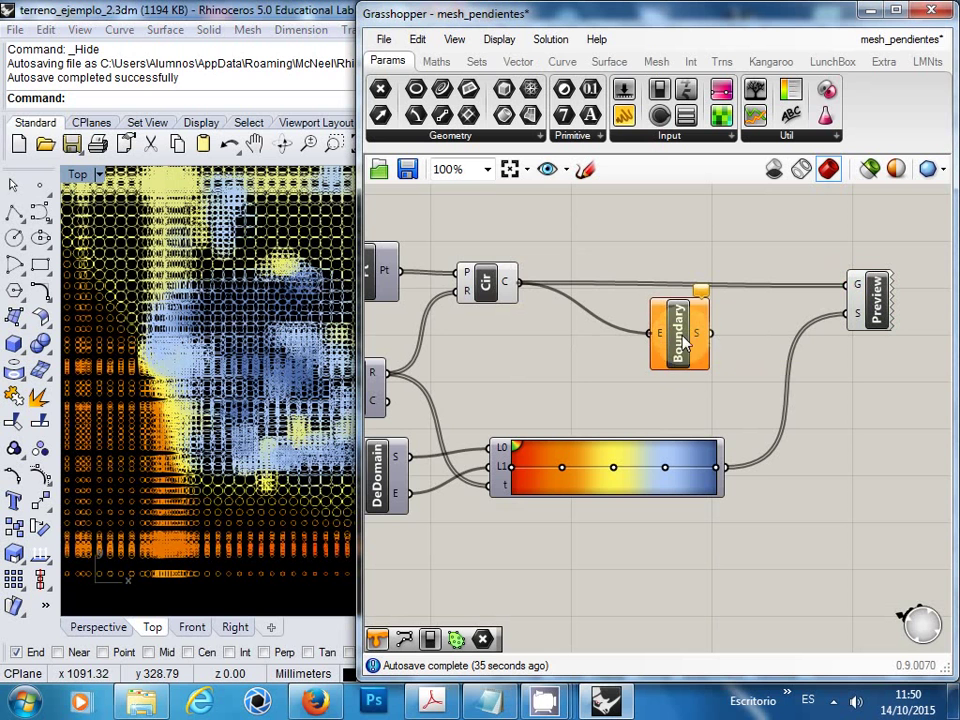